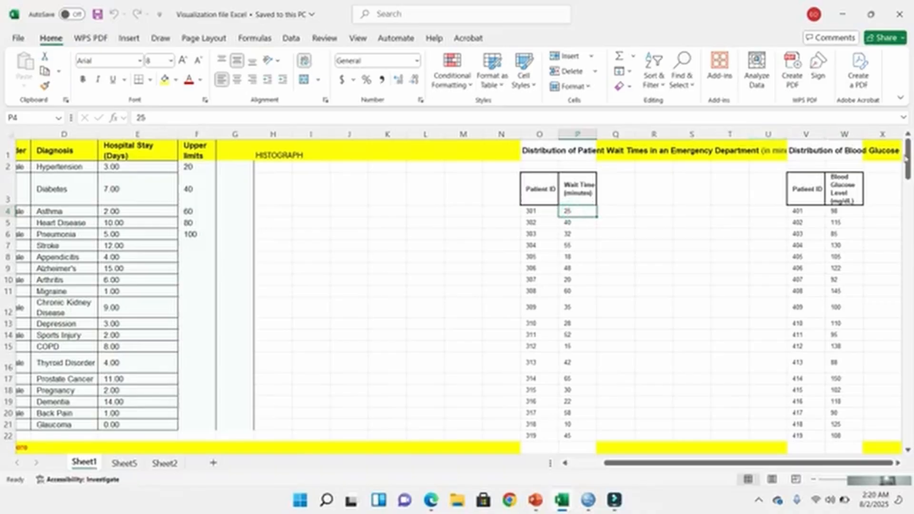
Examine the patient wait-time data and the Upper limits column prepared for the histogram.
{"action": "mouse_move", "coordinate": [909, 157]}
{"action": "left_mouse_down"}
{"action": "mouse_move", "coordinate": [908, 167]}
{"action": "mouse_move", "coordinate": [909, 156]}
{"action": "left_mouse_up"}
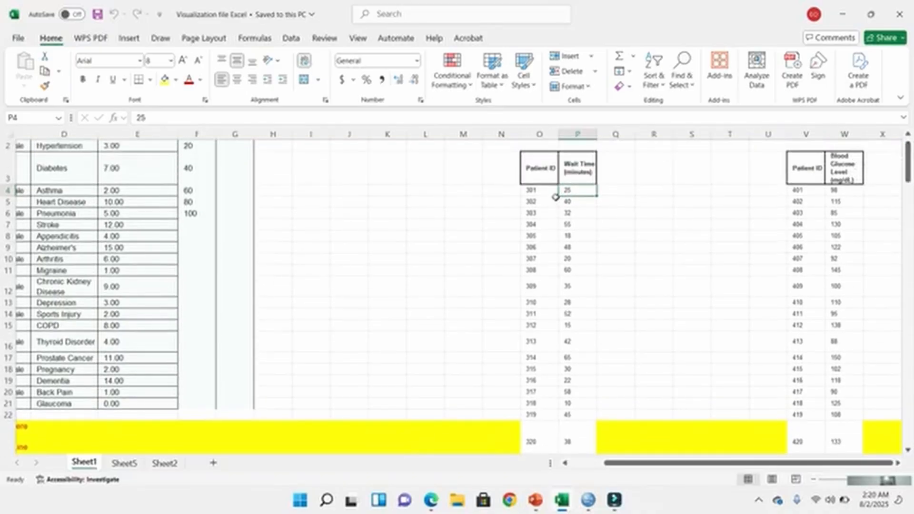
{"action": "left_click", "coordinate": [572, 191]}
{"action": "left_click_drag", "start_coordinate": [906, 165], "coordinate": [906, 157]}
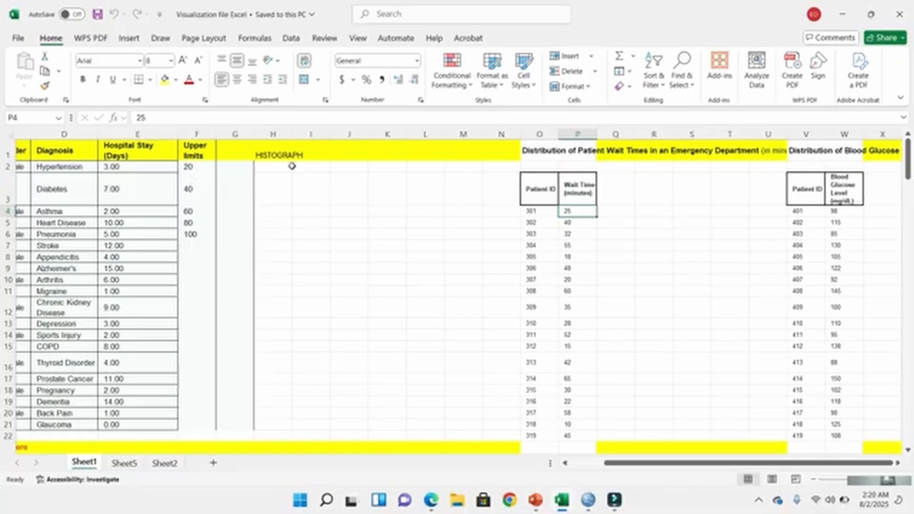
{"action": "left_click", "coordinate": [195, 152]}
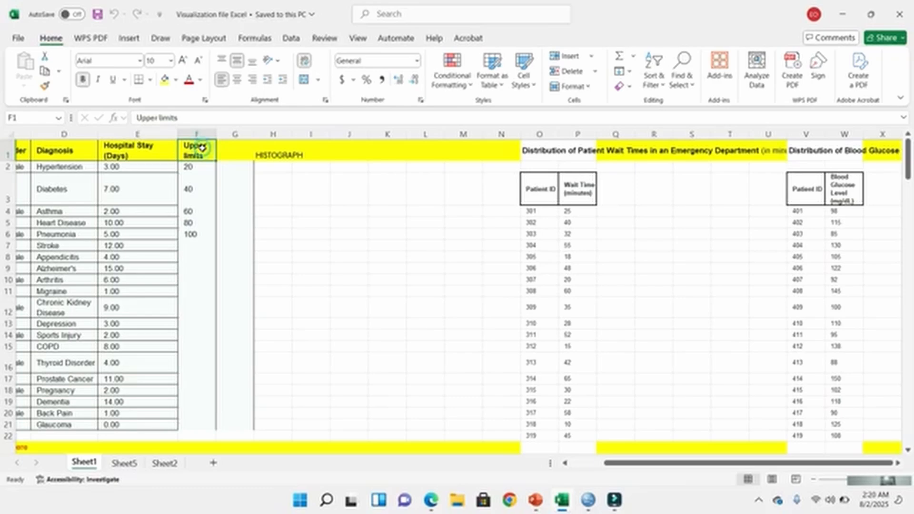
{"action": "left_click", "coordinate": [187, 165]}
{"action": "left_click", "coordinate": [209, 145]}
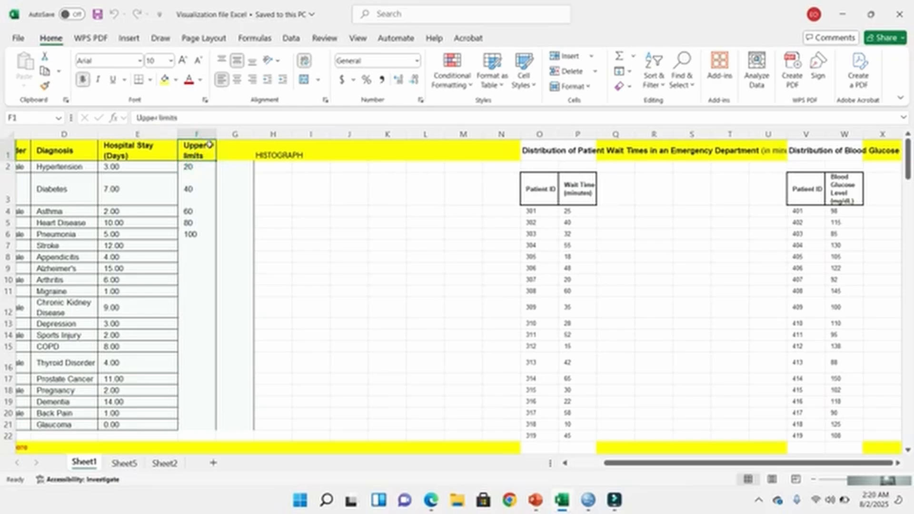
{"action": "left_click", "coordinate": [193, 167]}
{"action": "left_click", "coordinate": [279, 168]}
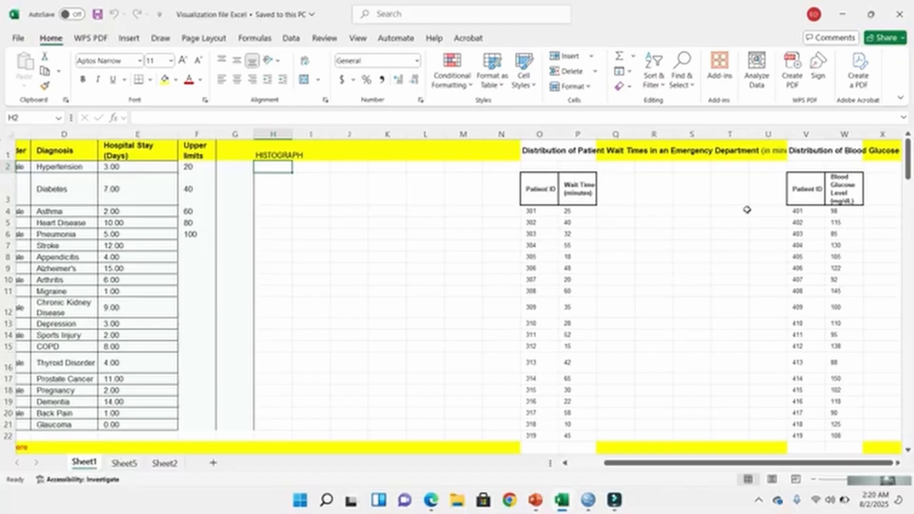
{"action": "left_click_drag", "start_coordinate": [908, 157], "coordinate": [909, 148]}
Review the patients' ages in the Age (Years) column from the first record to the last.
{"action": "left_click_drag", "start_coordinate": [622, 466], "coordinate": [593, 467]}
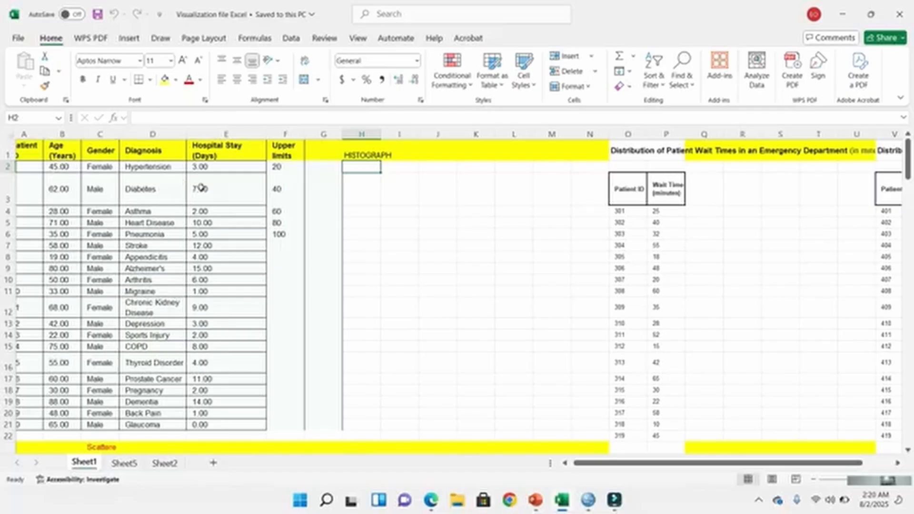
{"action": "left_click", "coordinate": [51, 167]}
{"action": "key", "text": "Down"}
{"action": "key", "text": "Down"}
{"action": "key", "text": "Down"}
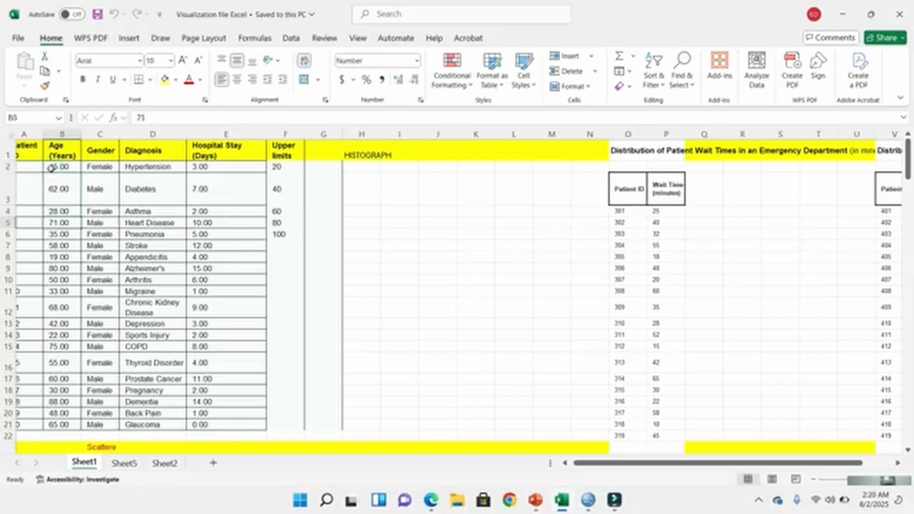
{"action": "key", "text": "Down"}
{"action": "key", "text": "Down"}
{"action": "key", "text": "Down"}
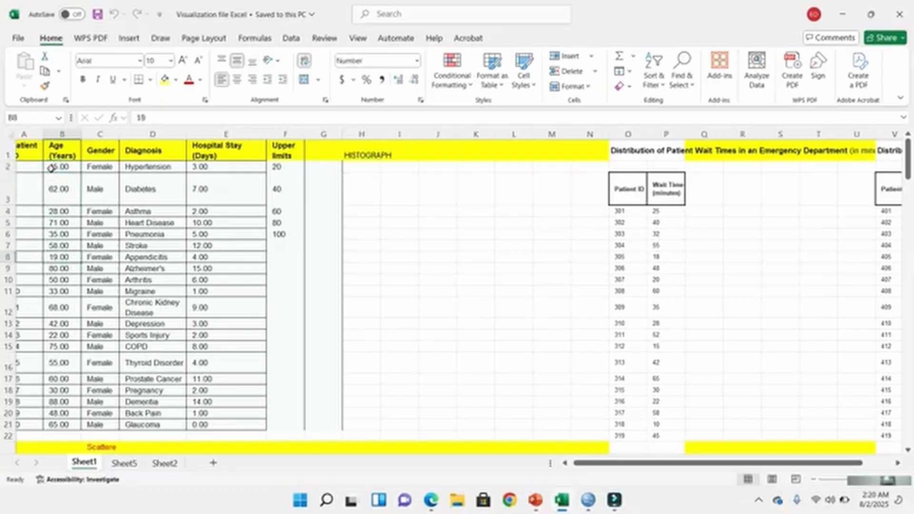
{"action": "key", "text": "Down"}
{"action": "key", "text": "Down"}
{"action": "key", "text": "Down"}
{"action": "key", "text": "Down"}
{"action": "key", "text": "Down"}
{"action": "key", "text": "Down"}
{"action": "key", "text": "Down"}
{"action": "key", "text": "Down"}
{"action": "key", "text": "Down"}
{"action": "key", "text": "Down"}
{"action": "key", "text": "Down"}
{"action": "key", "text": "Down"}
{"action": "key", "text": "Down"}
{"action": "key", "text": "Down"}
{"action": "key", "text": "Down"}
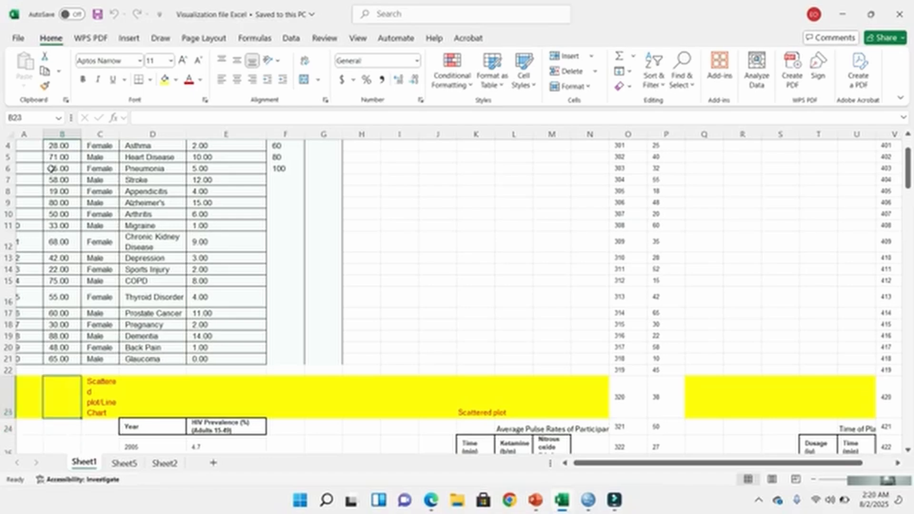
{"action": "key", "text": "Up"}
{"action": "key", "text": "Up"}
{"action": "key", "text": "Up"}
{"action": "key", "text": "Up"}
{"action": "key", "text": "Up"}
{"action": "key", "text": "Up"}
{"action": "key", "text": "Up"}
{"action": "key", "text": "Up"}
{"action": "key", "text": "Up"}
{"action": "key", "text": "Up"}
{"action": "key", "text": "Up"}
{"action": "key", "text": "Up"}
{"action": "key", "text": "Up"}
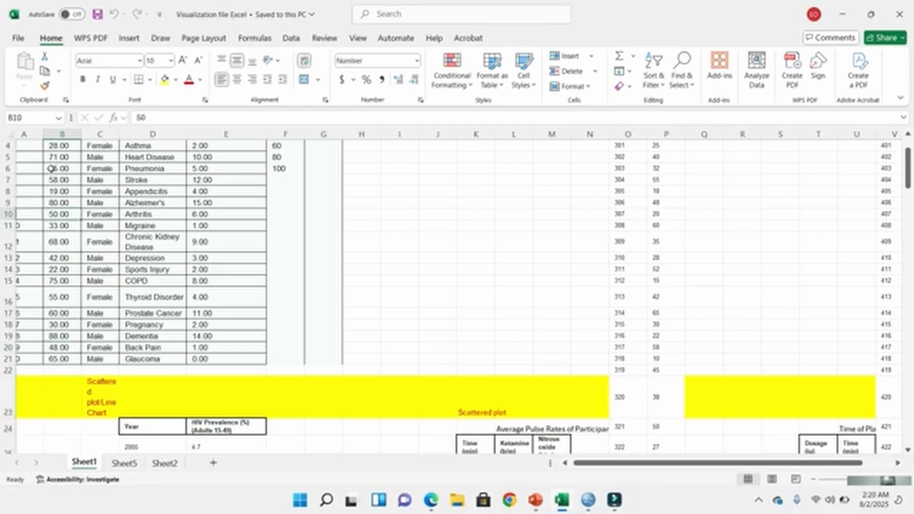
{"action": "key", "text": "Up"}
{"action": "key", "text": "Up"}
{"action": "key", "text": "Up"}
{"action": "key", "text": "Up"}
{"action": "key", "text": "Up"}
{"action": "key", "text": "Up"}
{"action": "key", "text": "Up"}
{"action": "key", "text": "Up"}
{"action": "key", "text": "Up"}
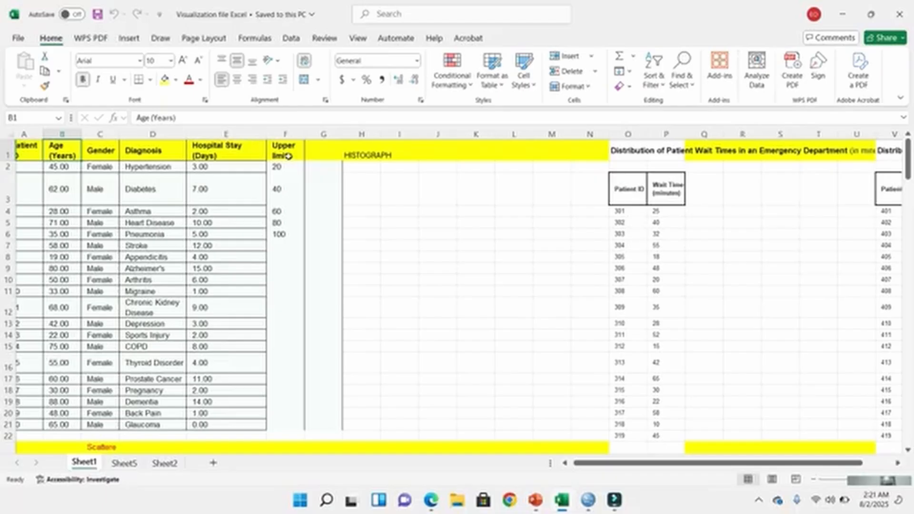
Compare the Age (Years) values with the upper limits in column F, starting from F2.
{"action": "left_click", "coordinate": [275, 168]}
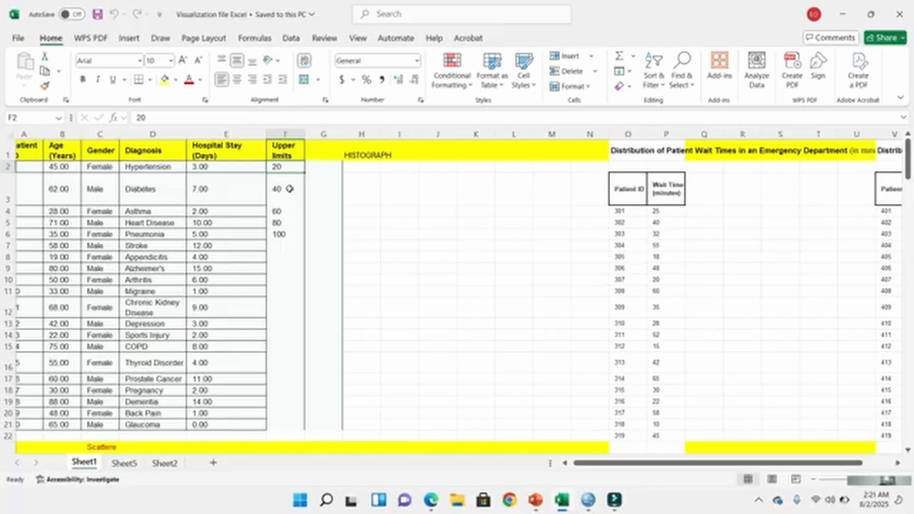
{"action": "left_click", "coordinate": [58, 167]}
{"action": "key", "text": "Down"}
{"action": "key", "text": "Down"}
{"action": "key", "text": "Down"}
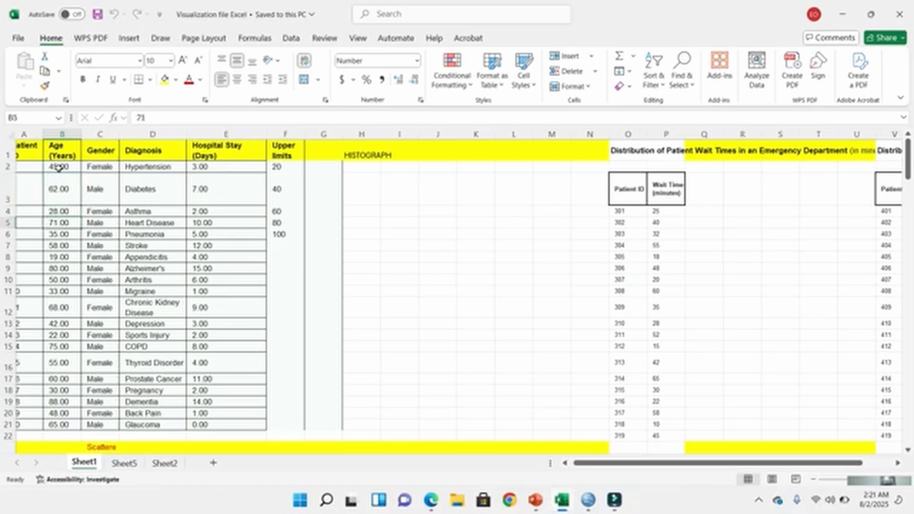
{"action": "key", "text": "Down"}
{"action": "key", "text": "Down"}
{"action": "key", "text": "Down"}
{"action": "key", "text": "Down"}
{"action": "key", "text": "Down"}
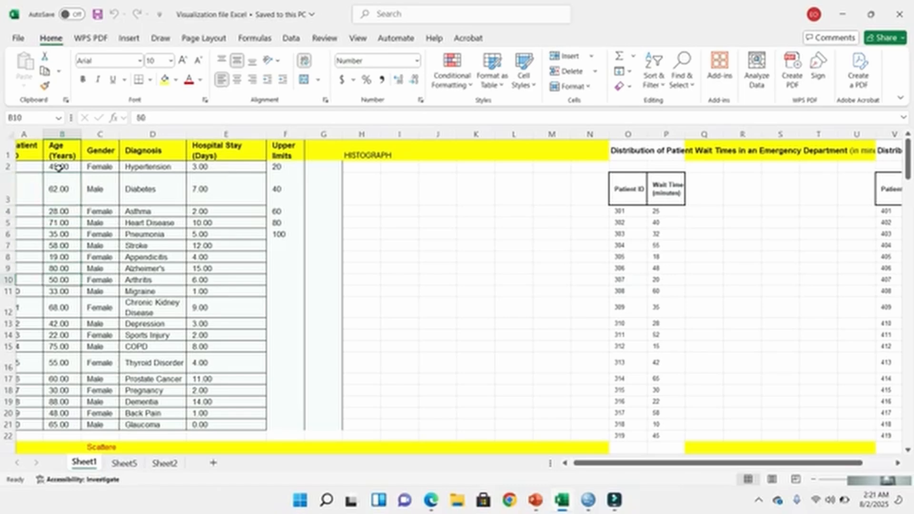
{"action": "key", "text": "Down"}
{"action": "key", "text": "Down"}
{"action": "key", "text": "Down"}
{"action": "key", "text": "Down"}
{"action": "key", "text": "Down"}
{"action": "key", "text": "Down"}
{"action": "key", "text": "Down"}
{"action": "key", "text": "Down"}
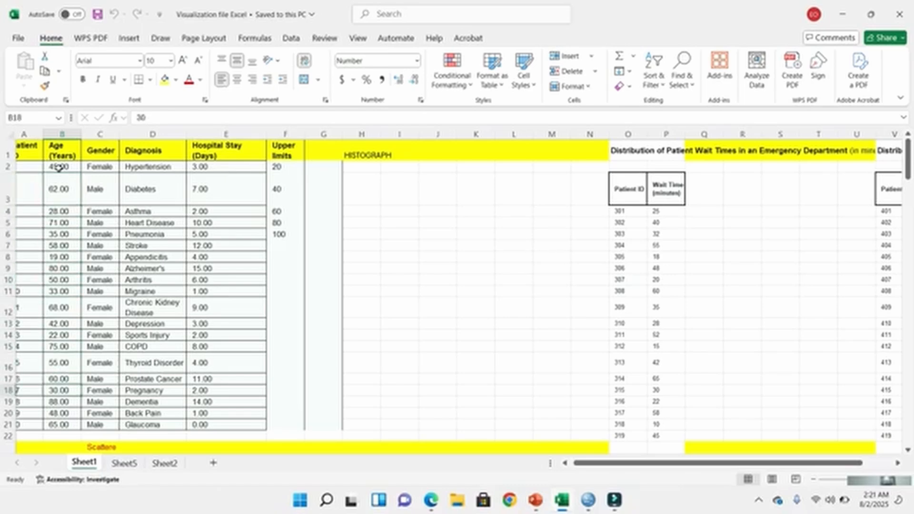
{"action": "key", "text": "Down"}
{"action": "key", "text": "Down"}
{"action": "key", "text": "Down"}
{"action": "key", "text": "Down"}
{"action": "key", "text": "Down"}
{"action": "key", "text": "Down"}
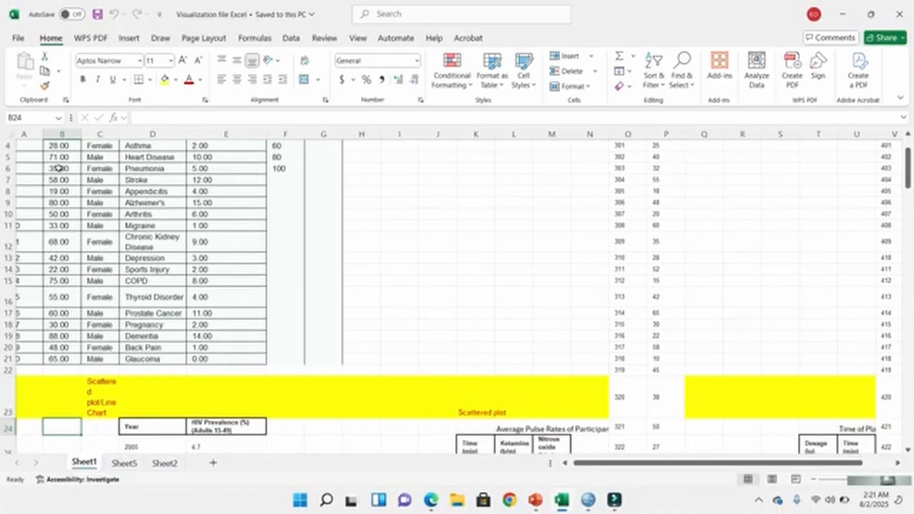
{"action": "key", "text": "Up"}
{"action": "key", "text": "Up"}
{"action": "key", "text": "Up"}
{"action": "key", "text": "Up"}
{"action": "key", "text": "Up"}
{"action": "key", "text": "Up"}
{"action": "key", "text": "Up"}
{"action": "key", "text": "Up"}
{"action": "key", "text": "Up"}
{"action": "key", "text": "Up"}
{"action": "key", "text": "Up"}
{"action": "key", "text": "Up"}
{"action": "key", "text": "Up"}
{"action": "key", "text": "Up"}
{"action": "key", "text": "Up"}
{"action": "key", "text": "Up"}
{"action": "key", "text": "Up"}
{"action": "key", "text": "Up"}
{"action": "key", "text": "Up"}
{"action": "key", "text": "Up"}
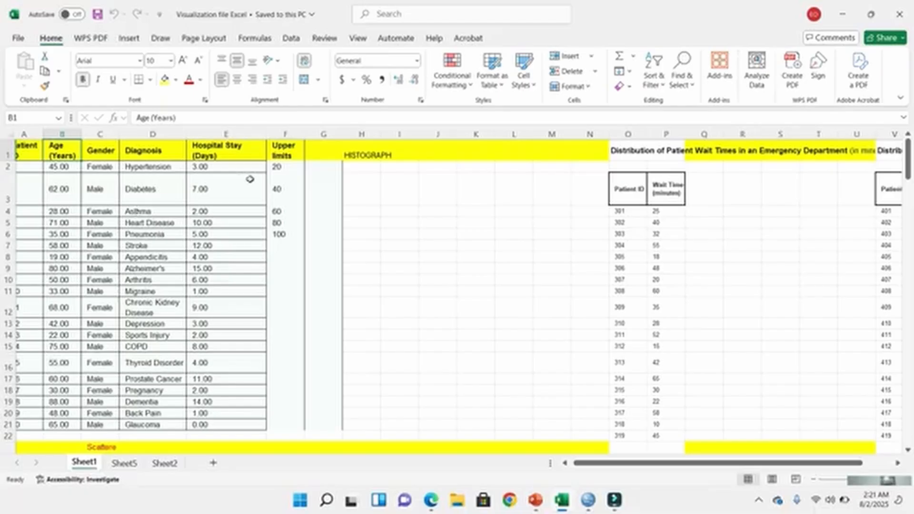
Enter the class intervals 0-20 in G2 and 20-40 in G3, beside their upper limits.
{"action": "left_click", "coordinate": [281, 168]}
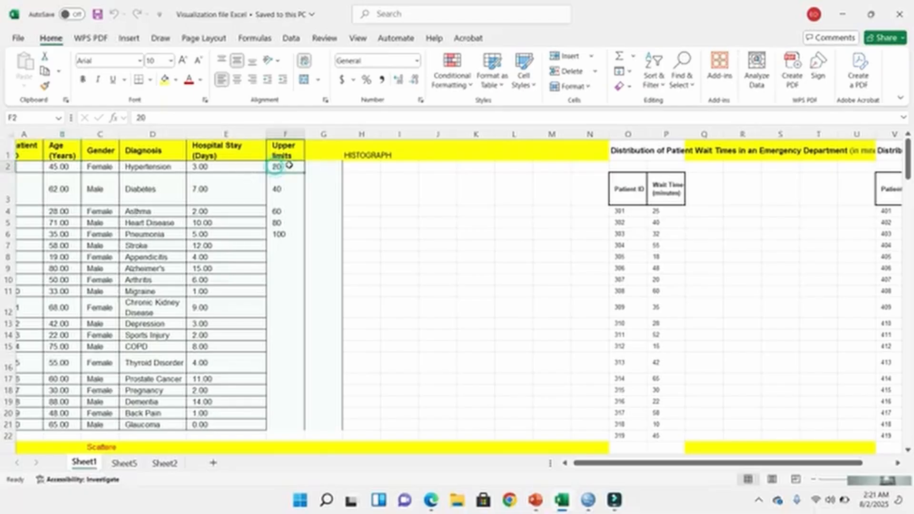
{"action": "left_click", "coordinate": [317, 169]}
{"action": "left_click", "coordinate": [292, 167]}
{"action": "left_click", "coordinate": [331, 164]}
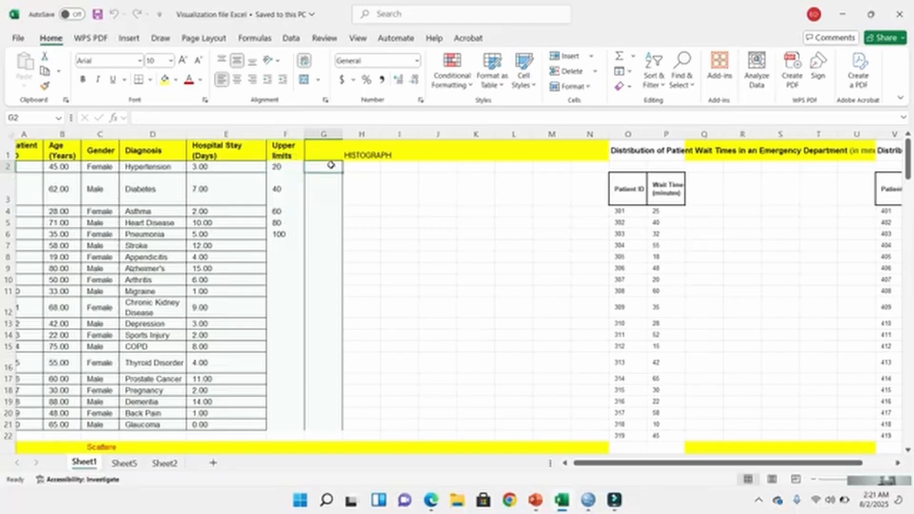
{"action": "left_click", "coordinate": [331, 165]}
{"action": "type", "text": "0-20"}
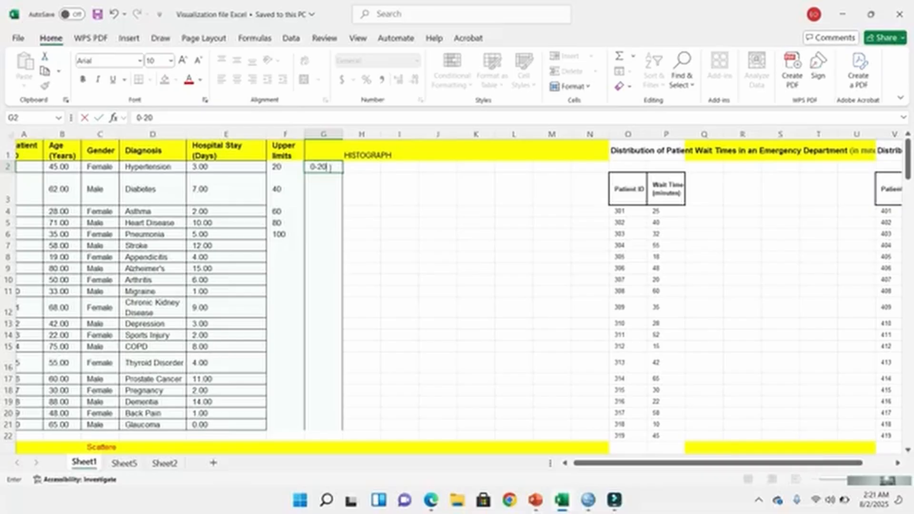
{"action": "left_click", "coordinate": [317, 181]}
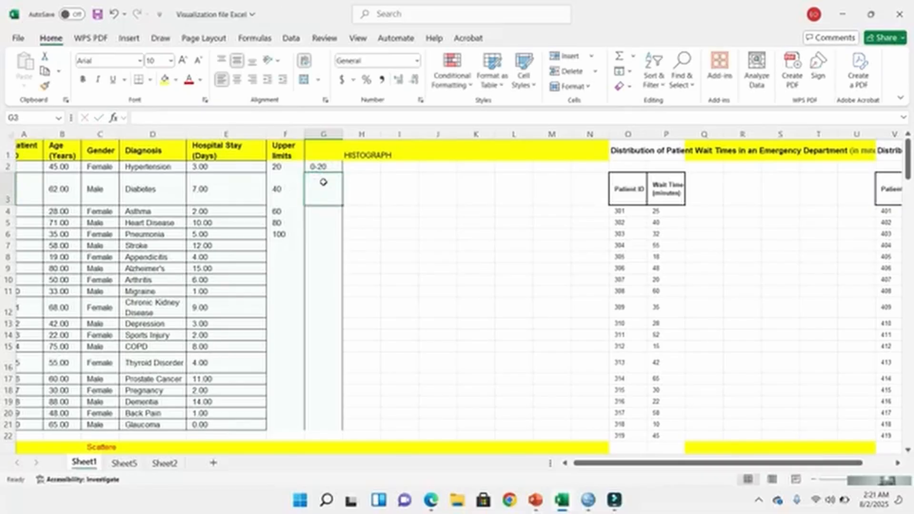
{"action": "left_click", "coordinate": [329, 182]}
{"action": "type", "text": "20-40"}
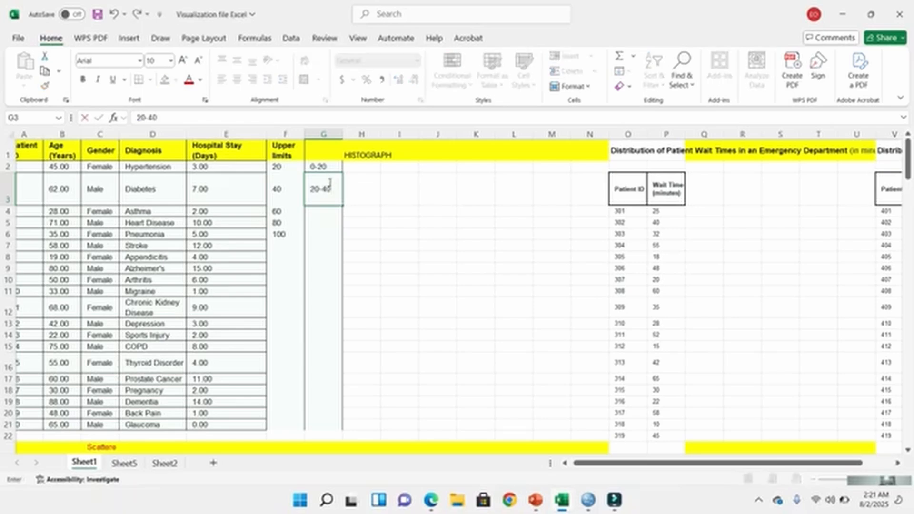
Enter the remaining class intervals 40-60, 60-80 and 80-100 in cells G4 to G6.
{"action": "double_click", "coordinate": [323, 214]}
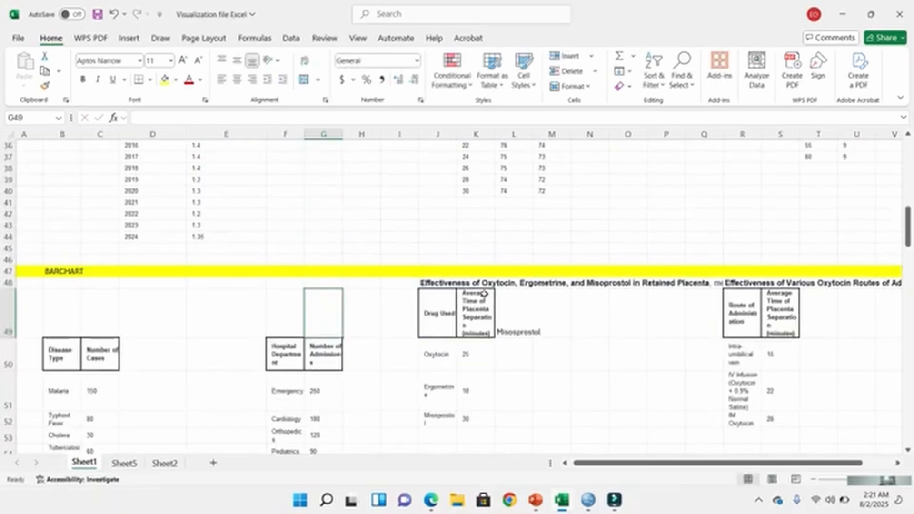
{"action": "left_click_drag", "start_coordinate": [908, 228], "coordinate": [908, 153]}
{"action": "left_click", "coordinate": [321, 210]}
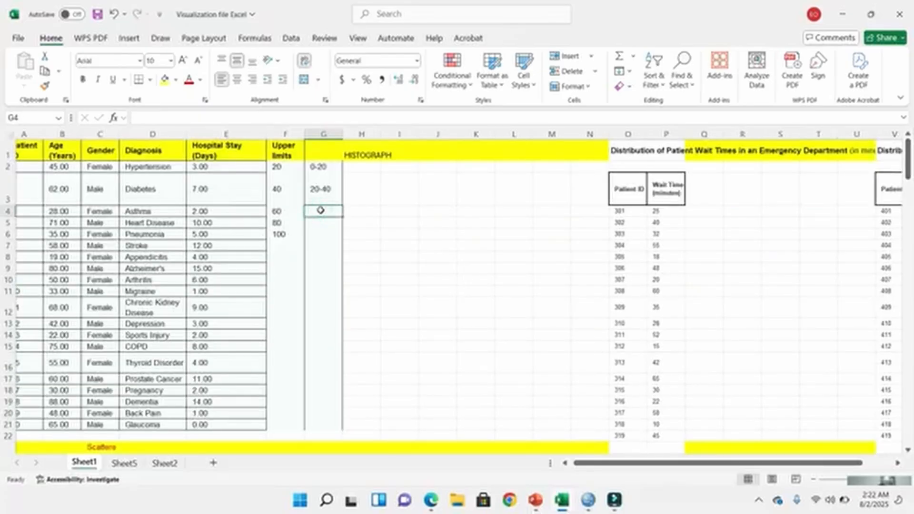
{"action": "type", "text": "40-"}
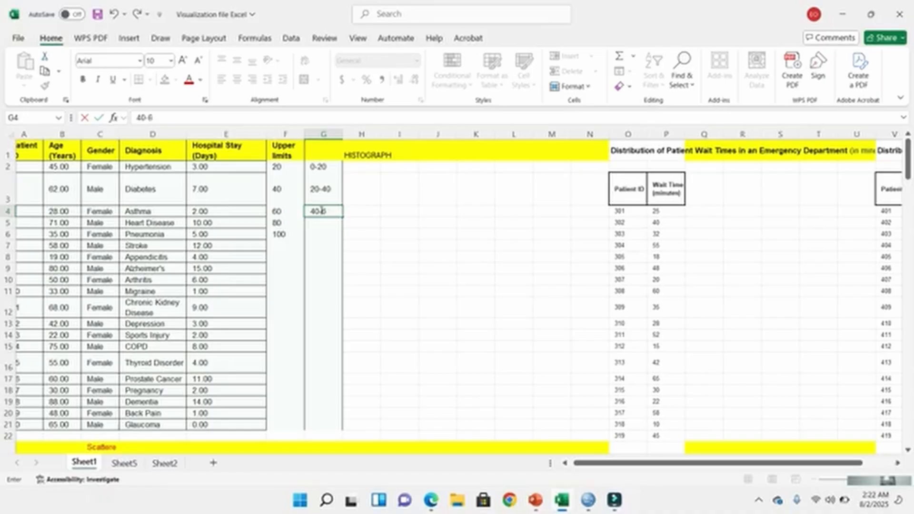
{"action": "type", "text": "60"}
{"action": "left_click", "coordinate": [312, 224]}
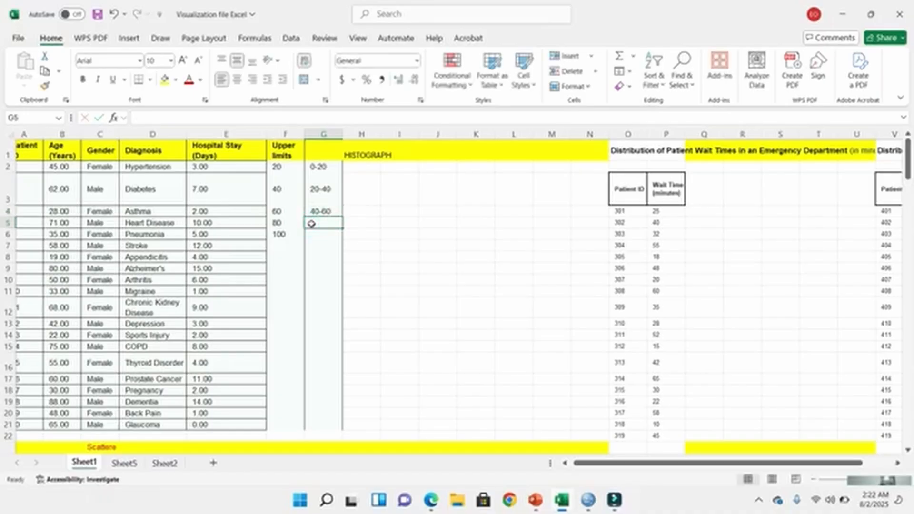
{"action": "type", "text": "60-80"}
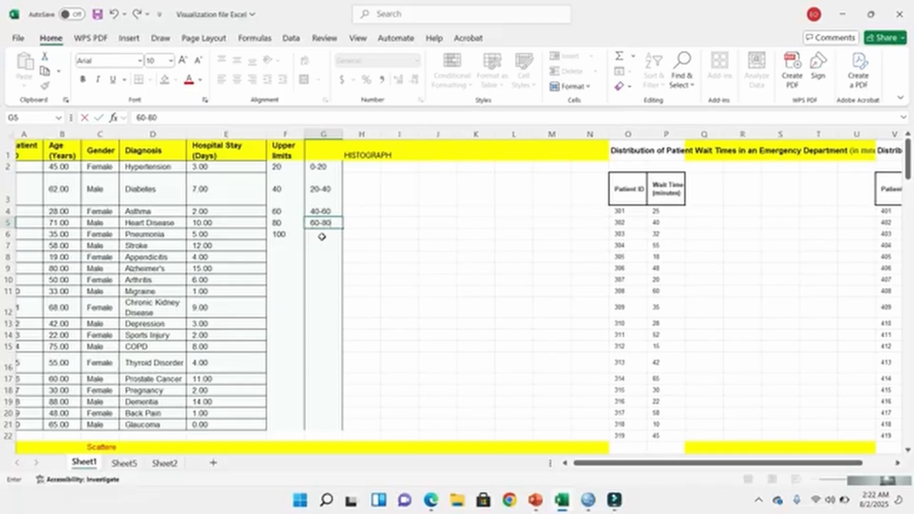
{"action": "left_click", "coordinate": [322, 237]}
{"action": "type", "text": "80-100"}
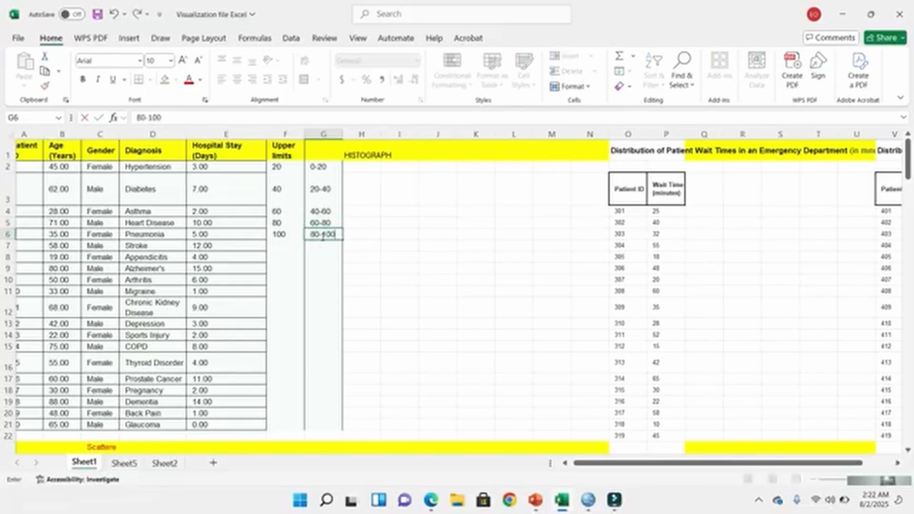
{"action": "left_click", "coordinate": [320, 190]}
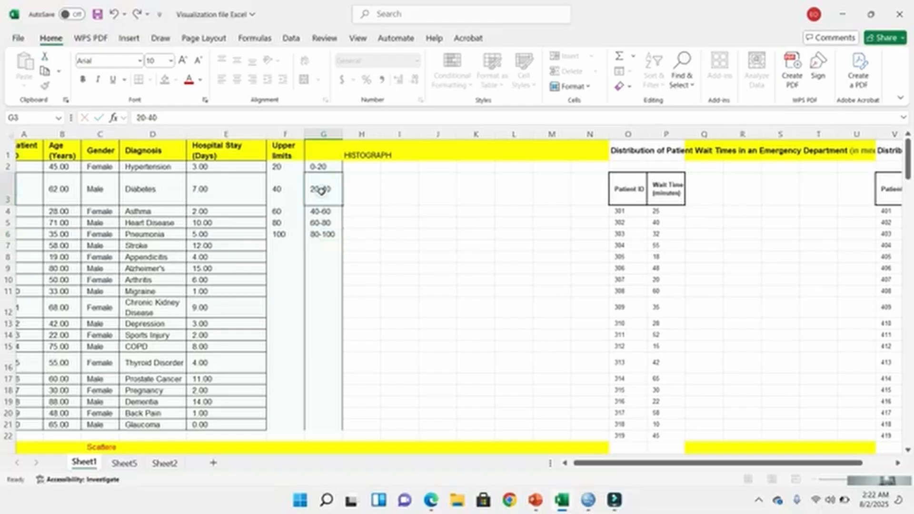
Review the age class intervals in G2 to G6 against the upper limits beside them.
{"action": "left_click", "coordinate": [329, 166]}
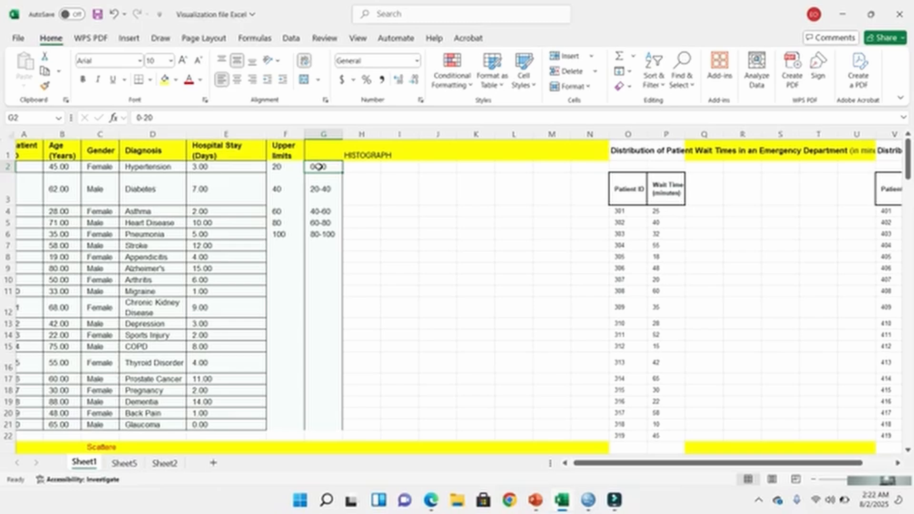
{"action": "left_click", "coordinate": [317, 189]}
{"action": "left_click", "coordinate": [321, 213]}
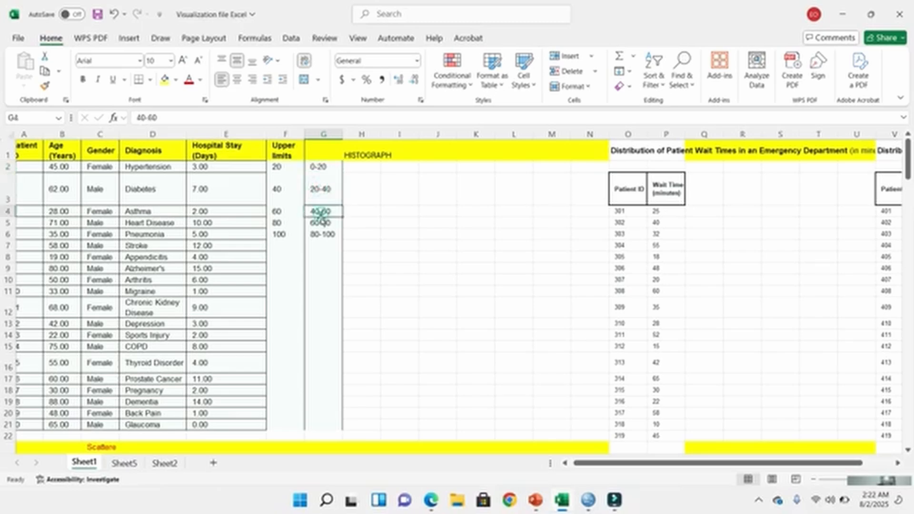
{"action": "left_click", "coordinate": [321, 222]}
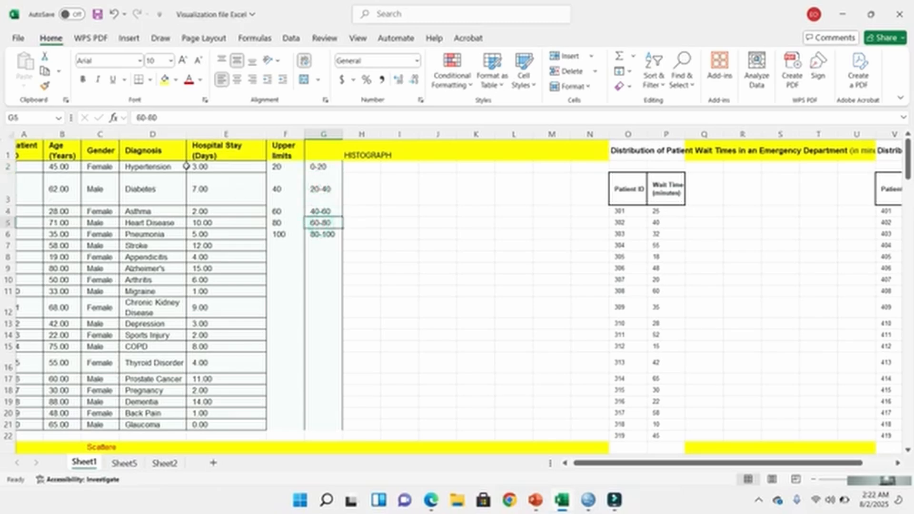
{"action": "left_click", "coordinate": [318, 168]}
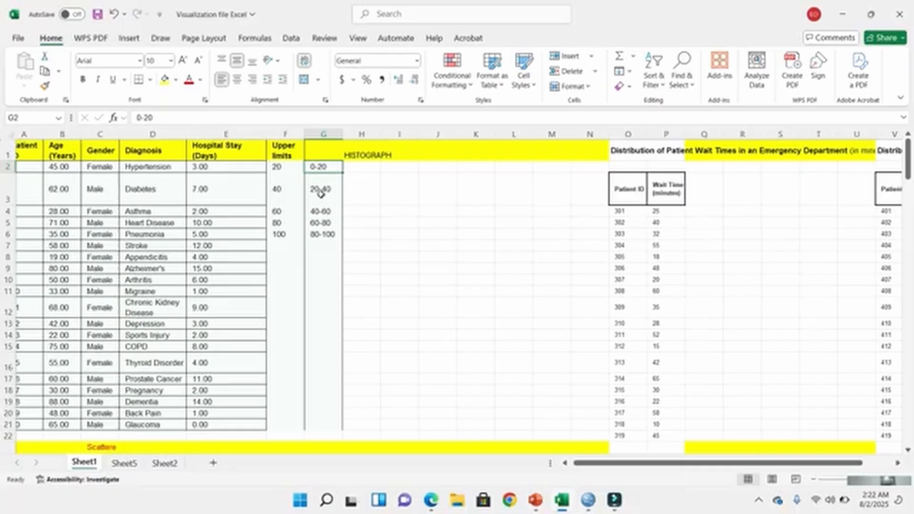
{"action": "left_click", "coordinate": [316, 212]}
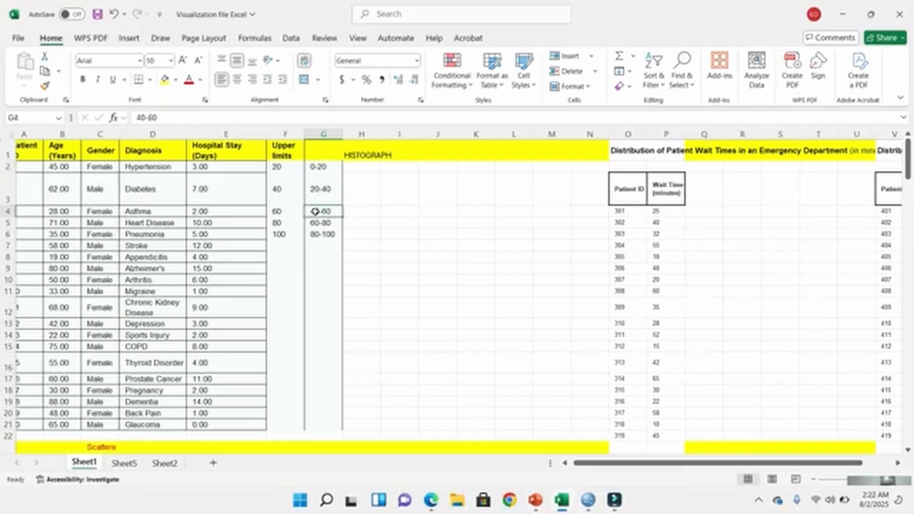
{"action": "left_click", "coordinate": [322, 234]}
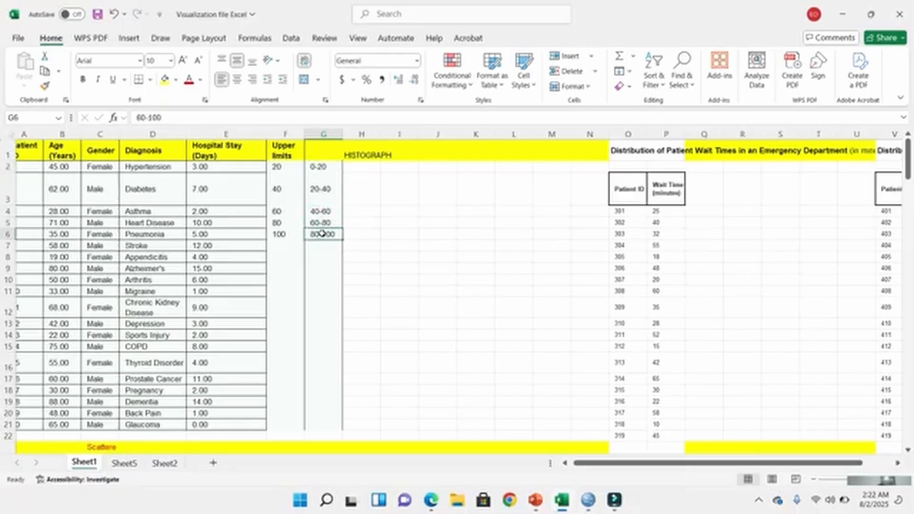
Review the class intervals starting at G2 against the Age (Years) values in B2 to B21.
{"action": "left_click", "coordinate": [322, 177]}
{"action": "left_click", "coordinate": [320, 168]}
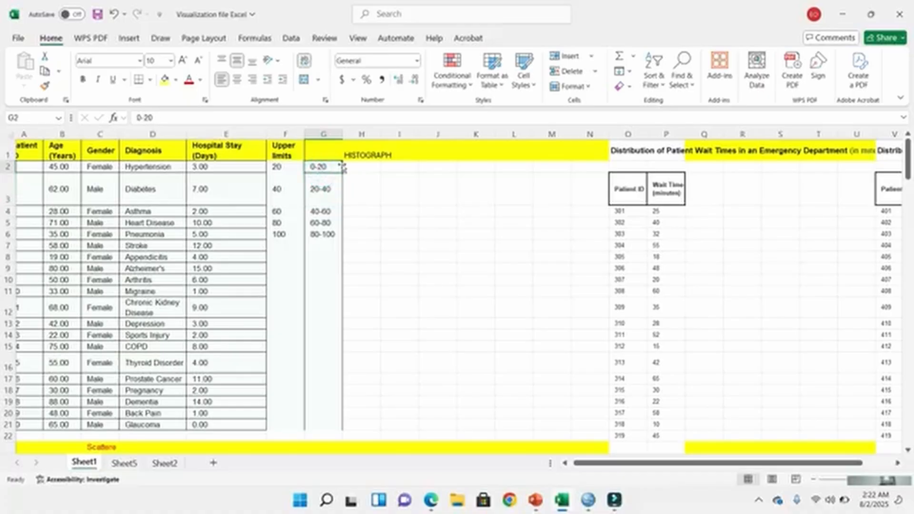
{"action": "left_click", "coordinate": [54, 168]}
{"action": "left_click_drag", "start_coordinate": [54, 168], "coordinate": [53, 425]}
{"action": "left_click", "coordinate": [104, 183]}
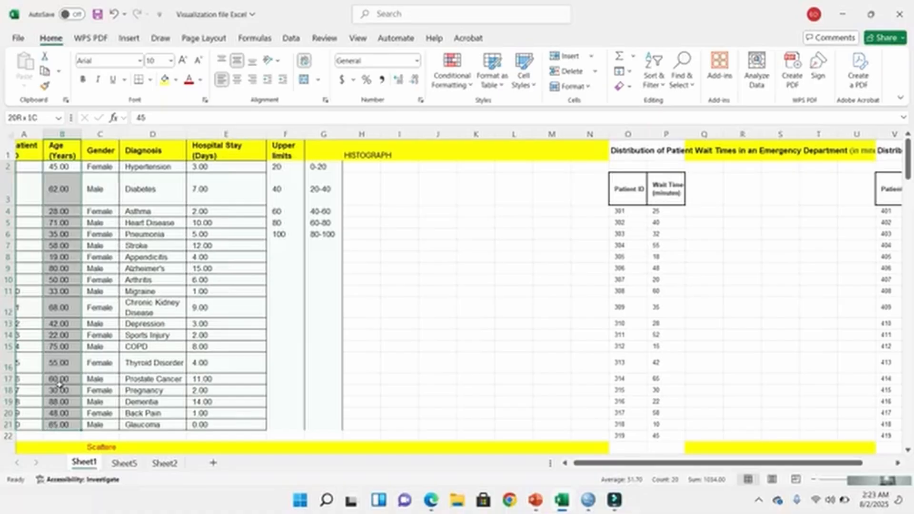
{"action": "left_click_drag", "start_coordinate": [59, 385], "coordinate": [60, 380]}
{"action": "left_click", "coordinate": [52, 152]}
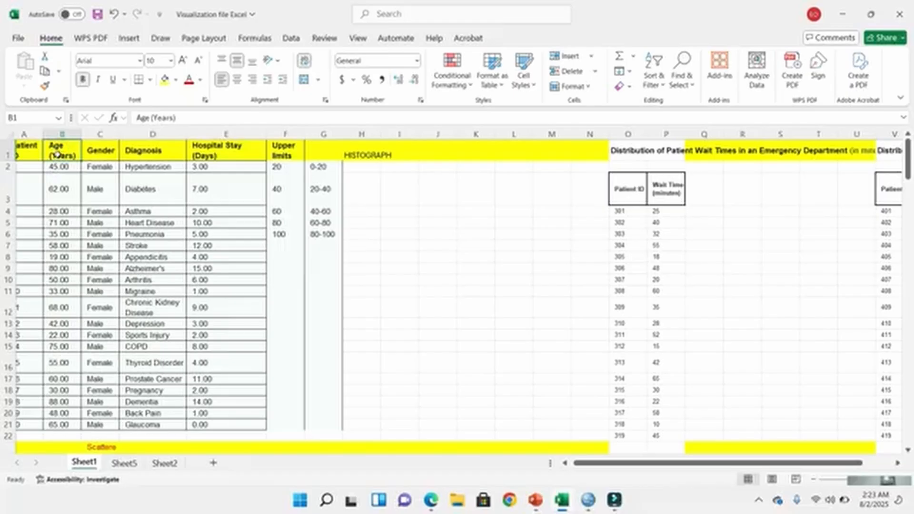
Insert a histogram chart from the Age (Years) column, including its heading, B1 to B21.
{"action": "left_click_drag", "start_coordinate": [57, 164], "coordinate": [51, 425]}
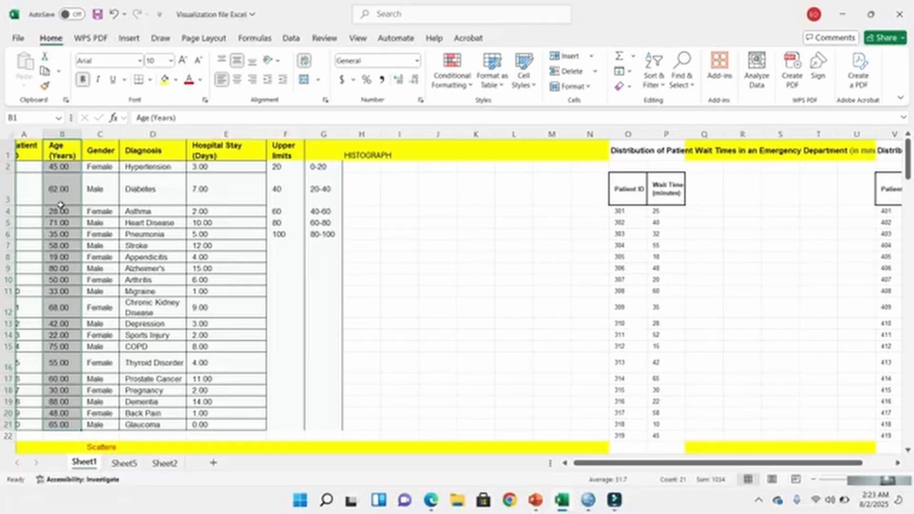
{"action": "left_click", "coordinate": [129, 38]}
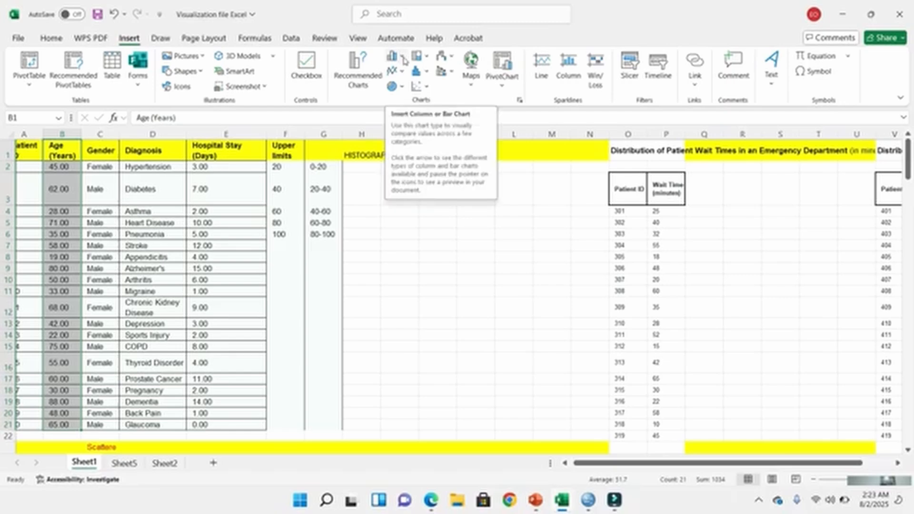
{"action": "left_click", "coordinate": [520, 100]}
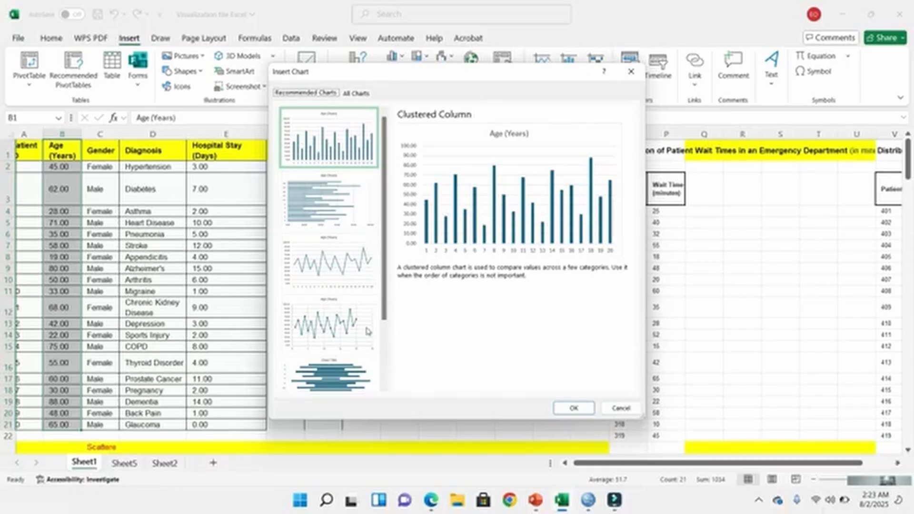
{"action": "left_click", "coordinate": [351, 95]}
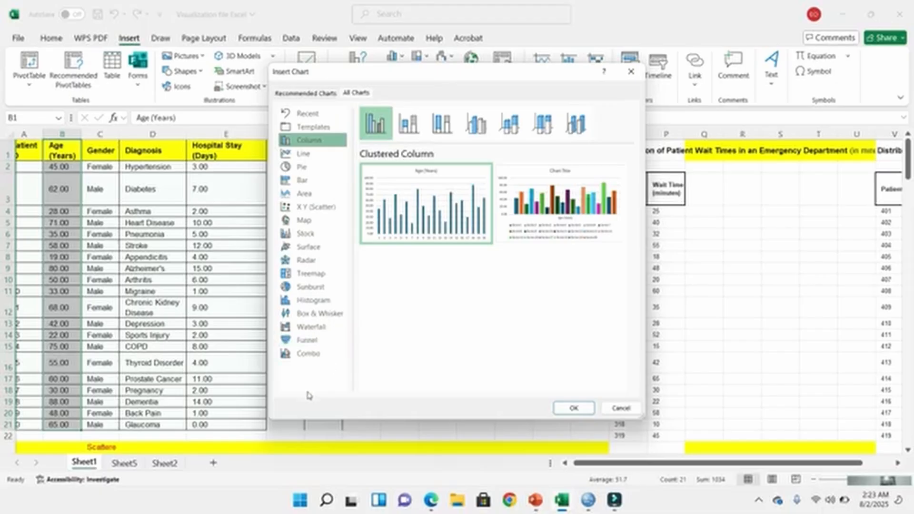
{"action": "left_click", "coordinate": [309, 301]}
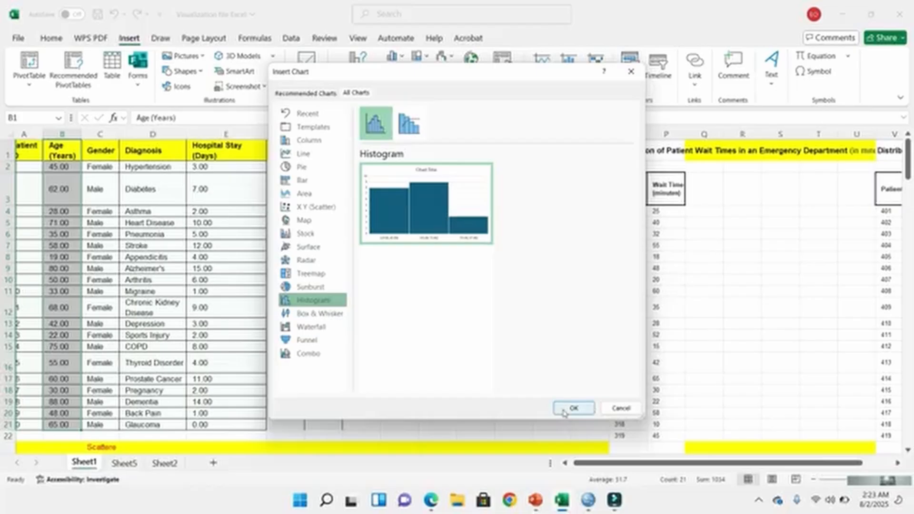
{"action": "left_click", "coordinate": [574, 408]}
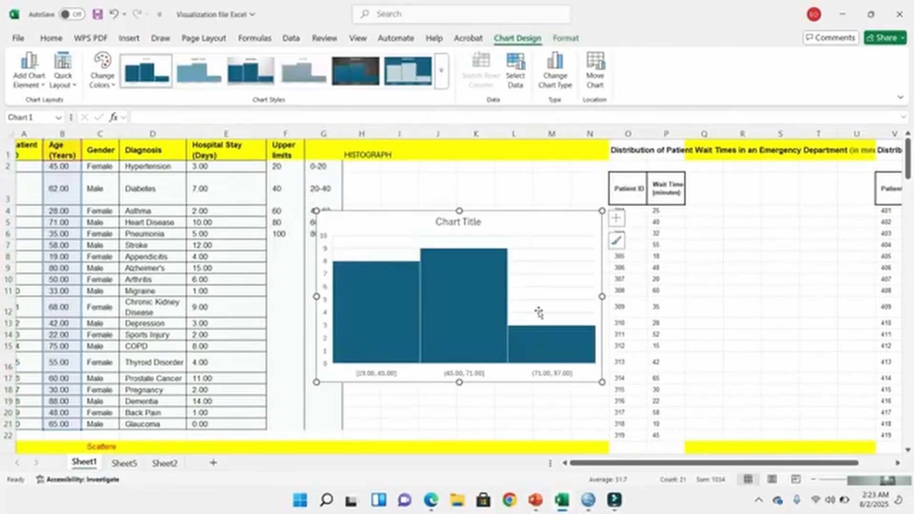
Add axis titles, data labels and a legend to the age histogram.
{"action": "mouse_move", "coordinate": [503, 327]}
{"action": "left_click", "coordinate": [389, 213]}
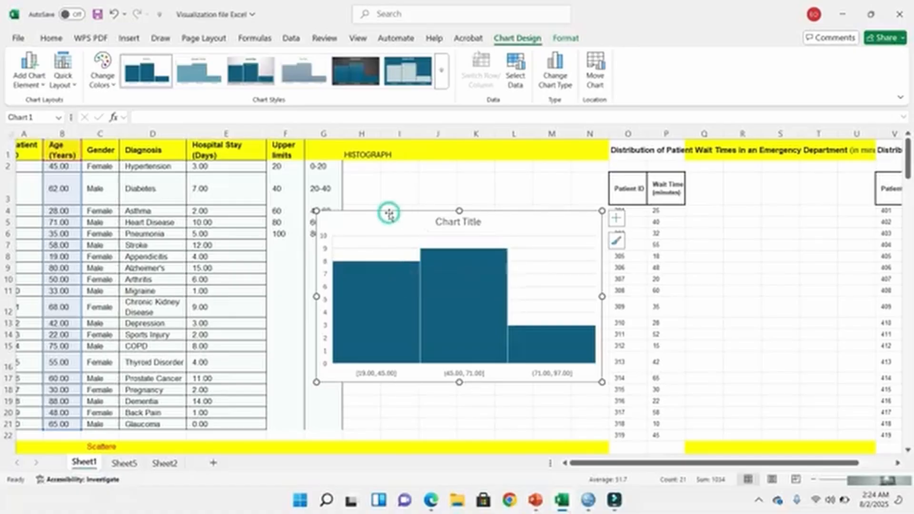
{"action": "double_click", "coordinate": [365, 374]}
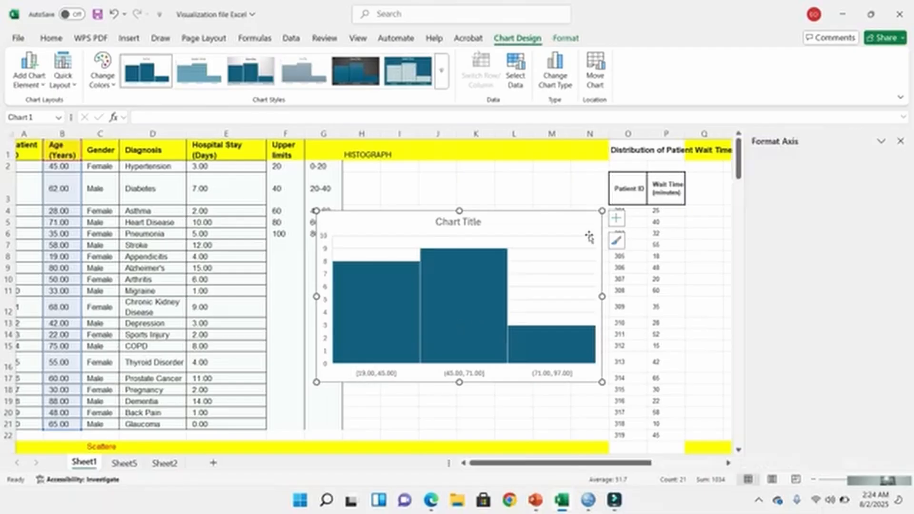
{"action": "left_click", "coordinate": [616, 219]}
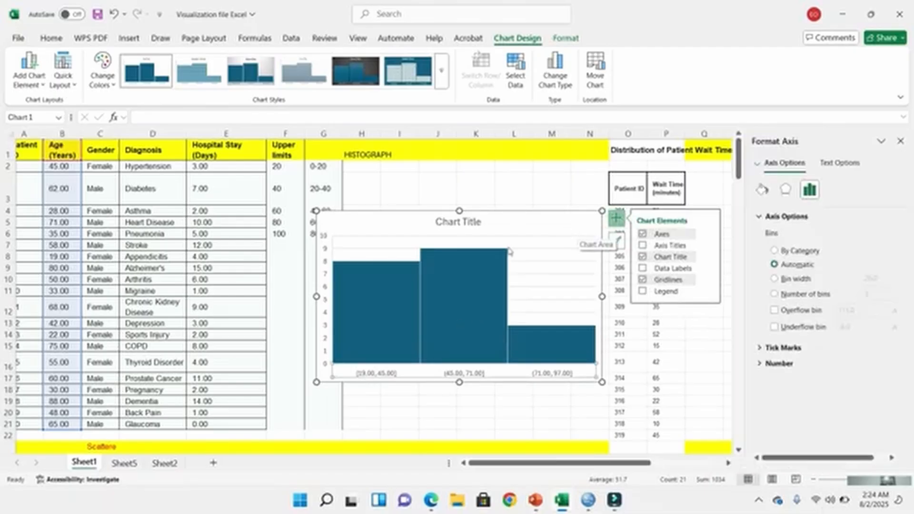
{"action": "left_click", "coordinate": [643, 246]}
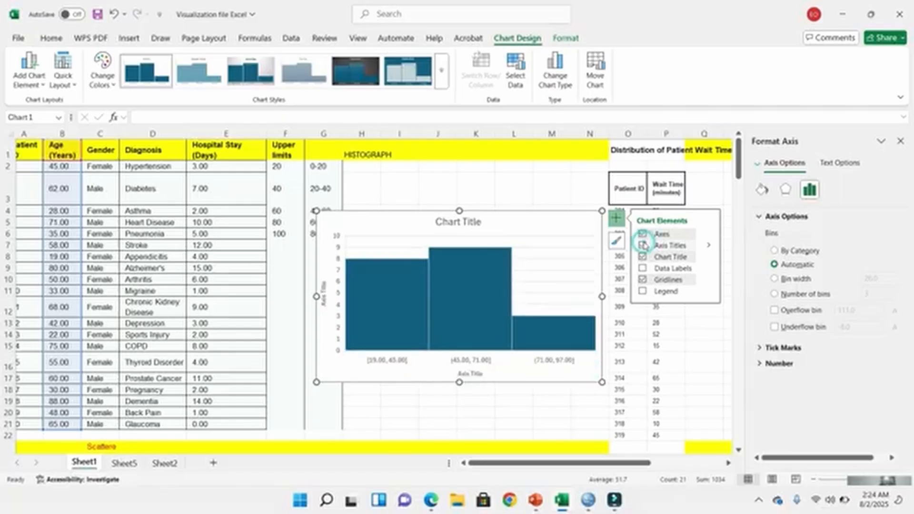
{"action": "left_click", "coordinate": [643, 268]}
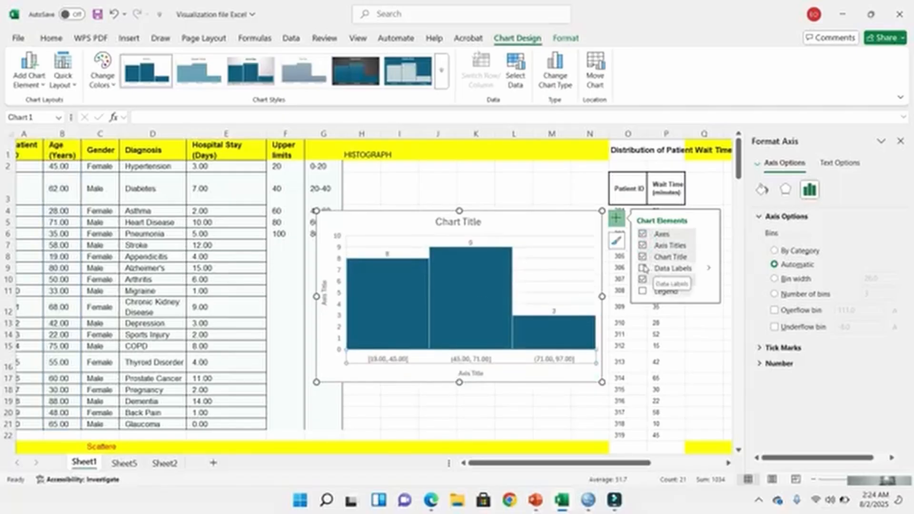
{"action": "left_click", "coordinate": [643, 268]}
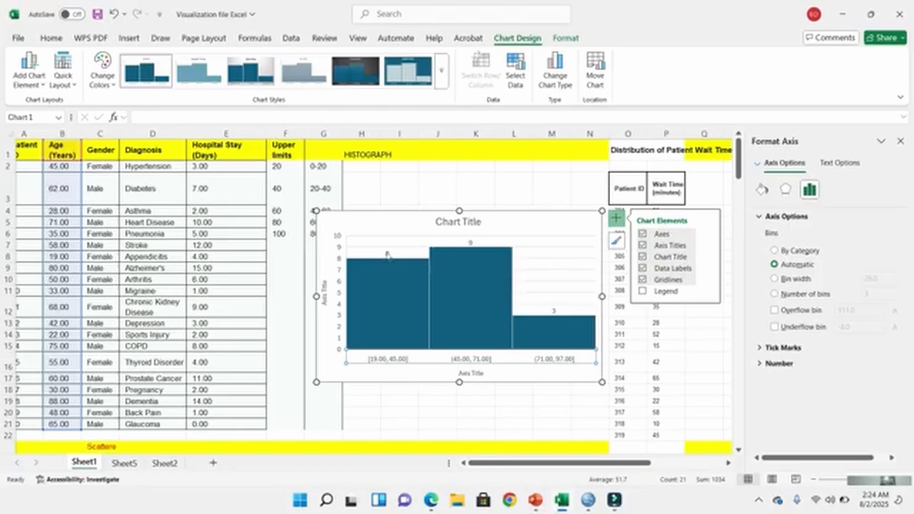
{"action": "mouse_move", "coordinate": [387, 254]}
{"action": "left_click", "coordinate": [645, 293]}
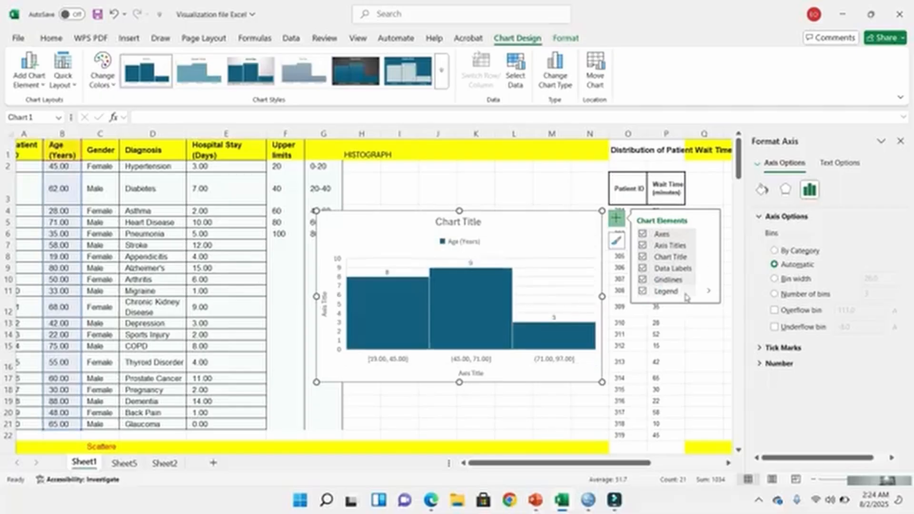
{"action": "left_click", "coordinate": [714, 291]}
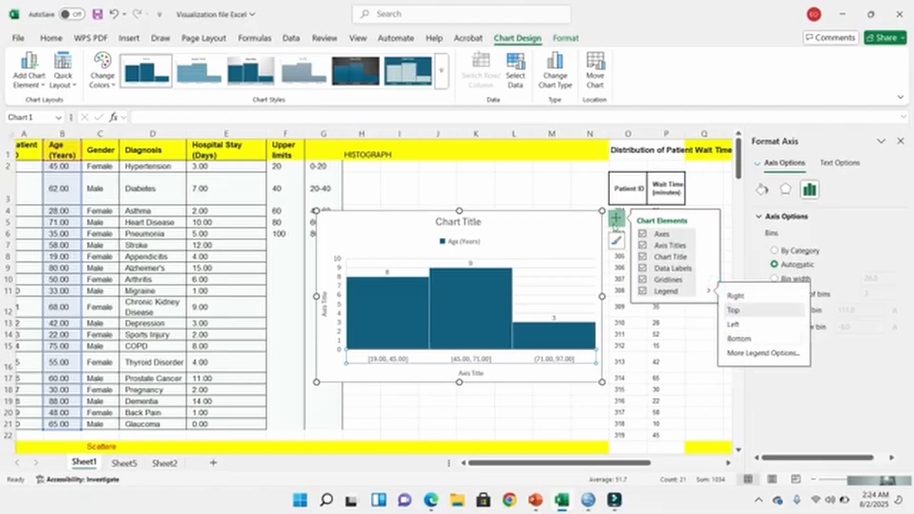
Examine the chart styles and color palettes available for the age histogram.
{"action": "left_click", "coordinate": [618, 244]}
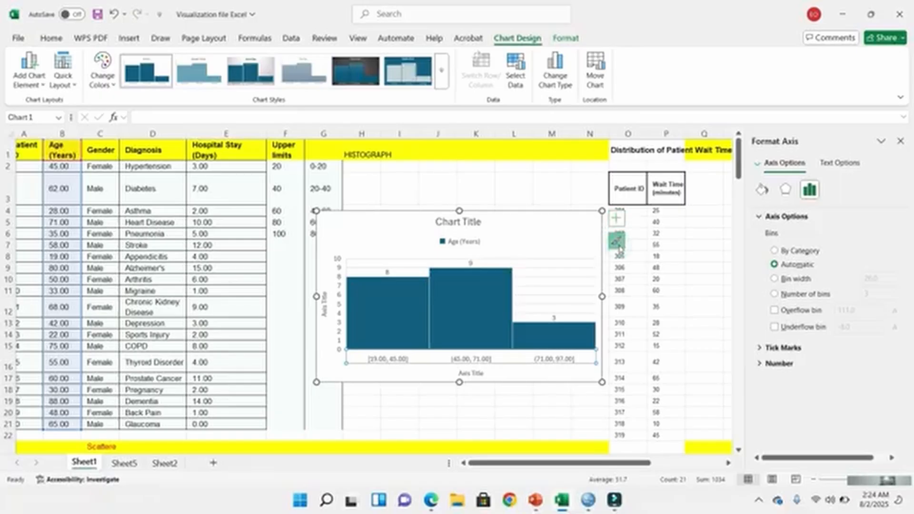
{"action": "left_click", "coordinate": [618, 242]}
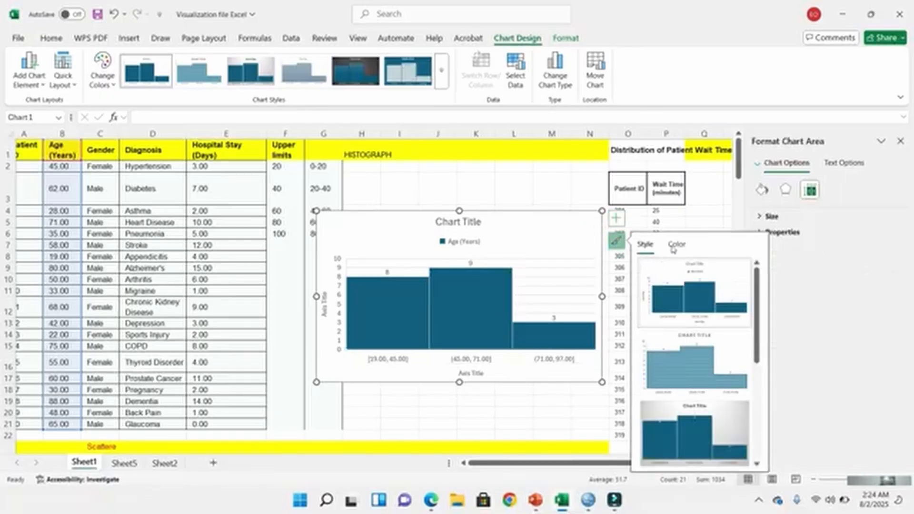
{"action": "left_click_drag", "start_coordinate": [757, 305], "coordinate": [768, 333]}
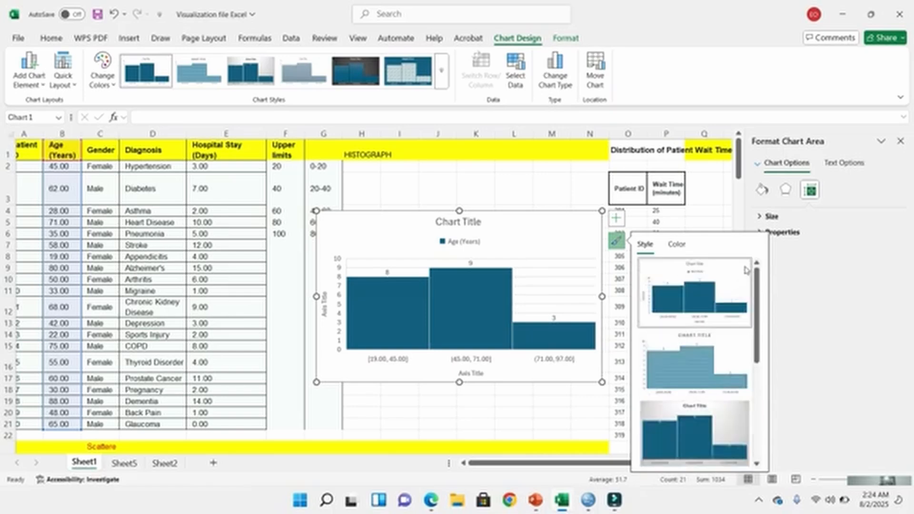
{"action": "left_click", "coordinate": [678, 245]}
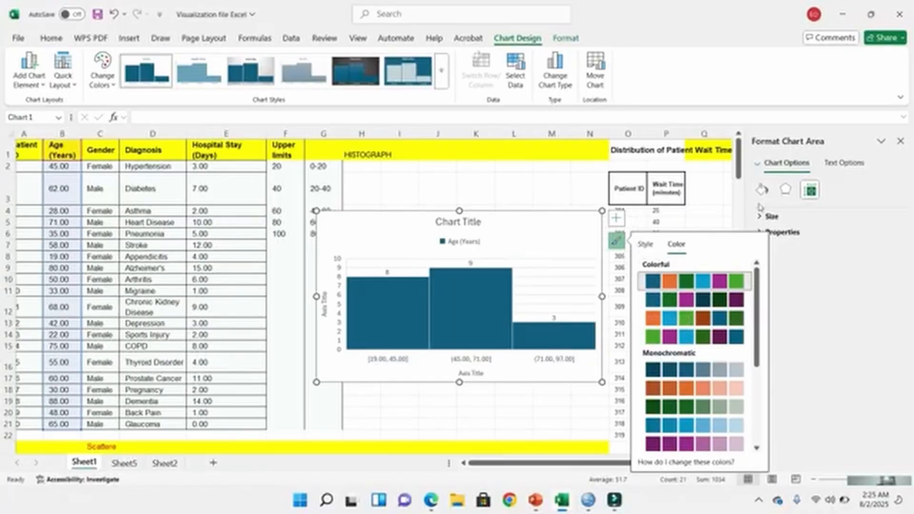
{"action": "left_click", "coordinate": [523, 185]}
{"action": "left_click", "coordinate": [386, 216]}
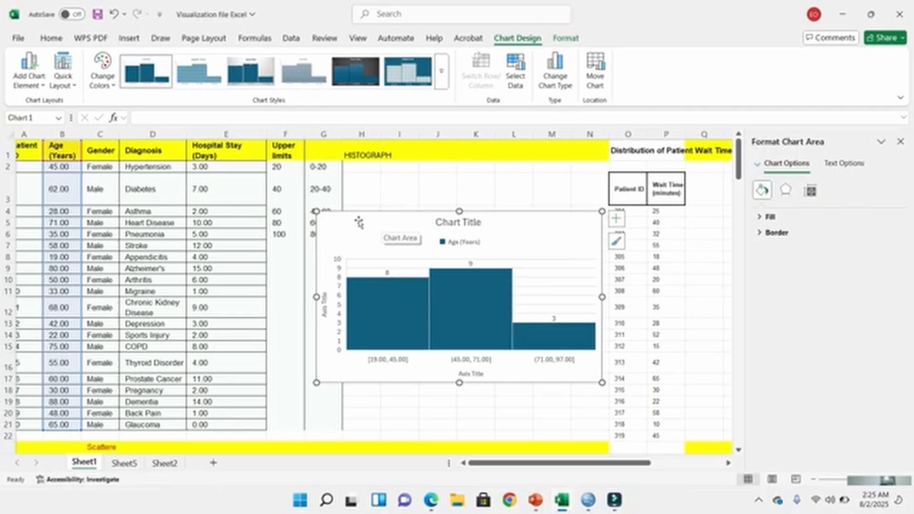
{"action": "left_click_drag", "start_coordinate": [367, 218], "coordinate": [143, 198]}
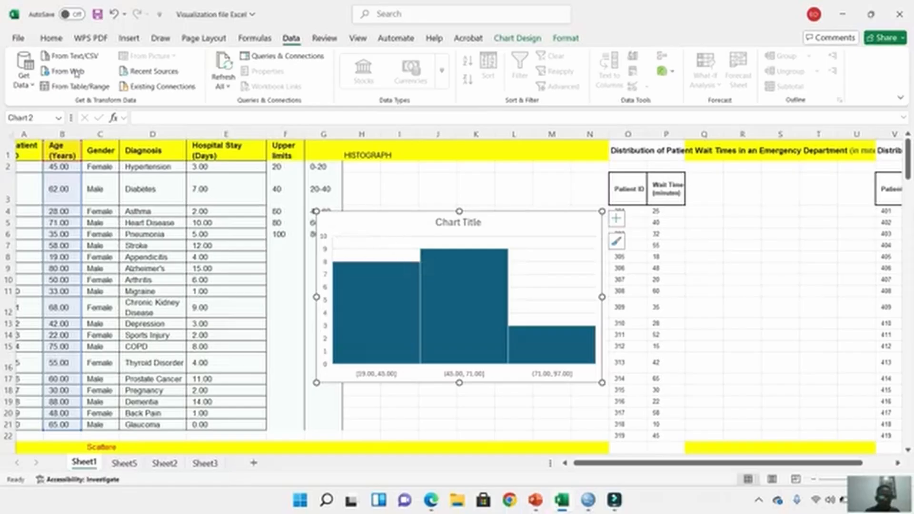
Try to enable the Analysis ToolPak add-in through the Excel options and check the ribbon for its data analysis tools.
{"action": "left_click", "coordinate": [19, 39]}
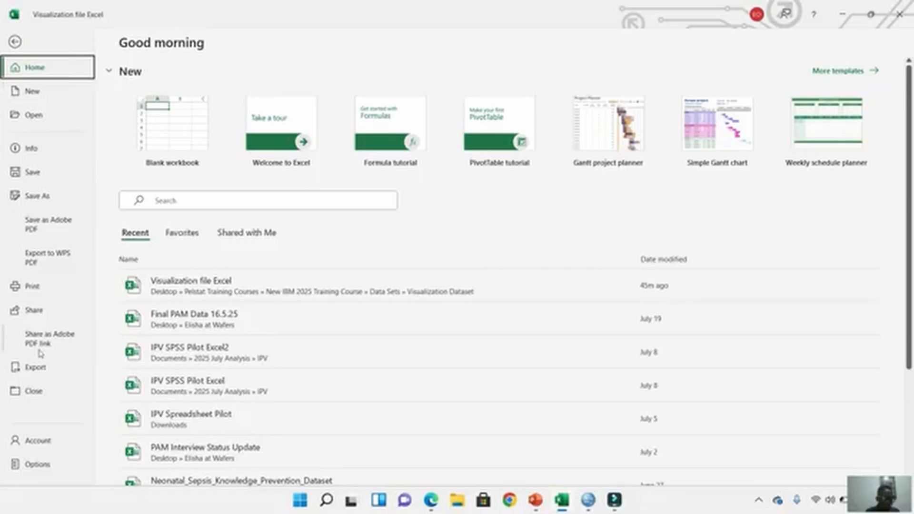
{"action": "left_click", "coordinate": [36, 464]}
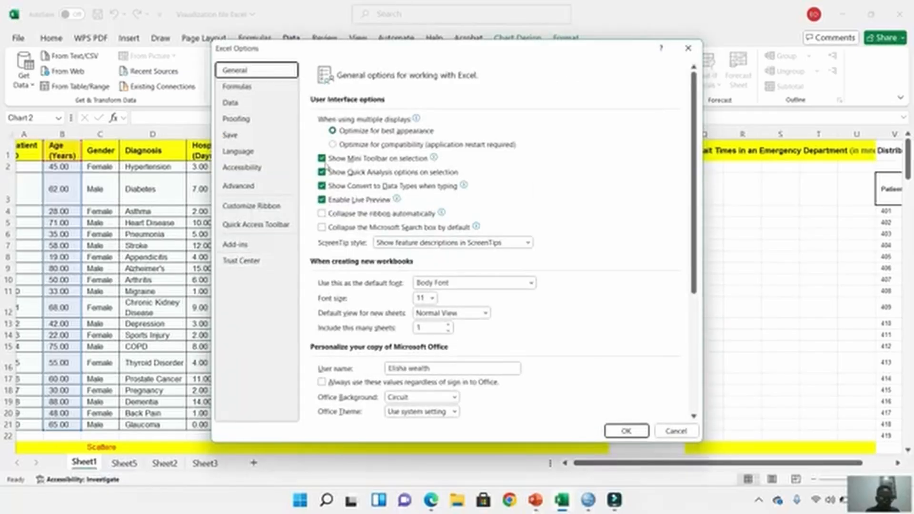
{"action": "left_click", "coordinate": [235, 246]}
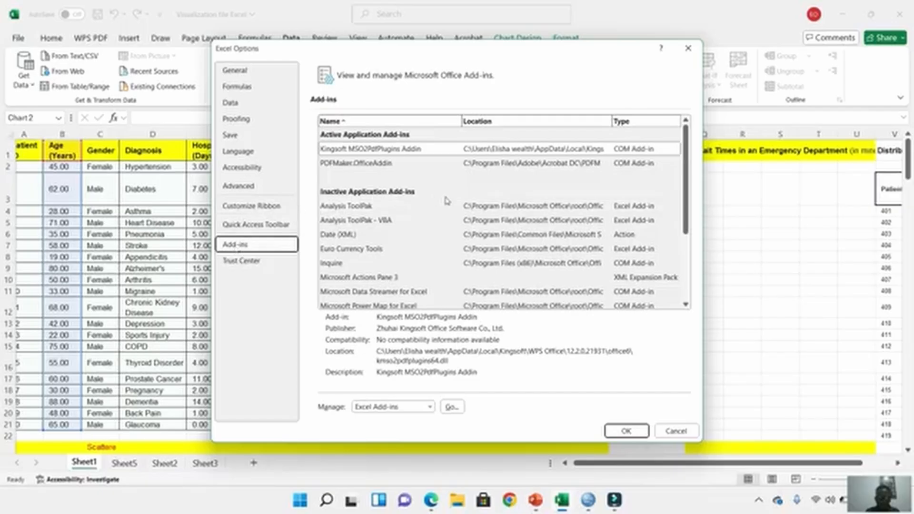
{"action": "left_click", "coordinate": [367, 207]}
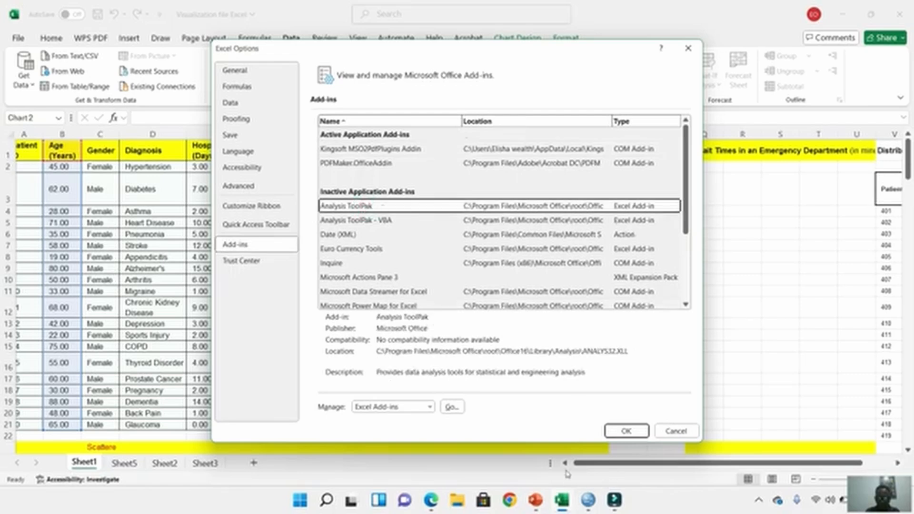
{"action": "left_click", "coordinate": [622, 431]}
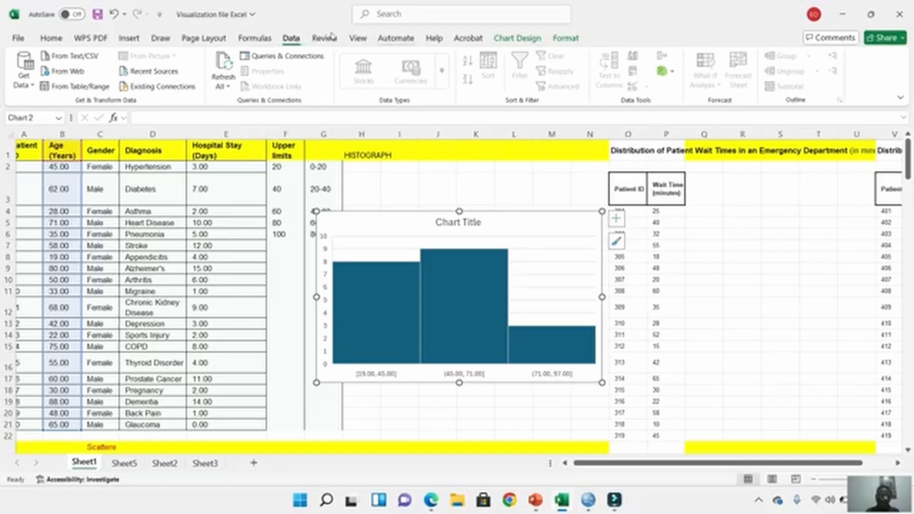
{"action": "left_click", "coordinate": [51, 39]}
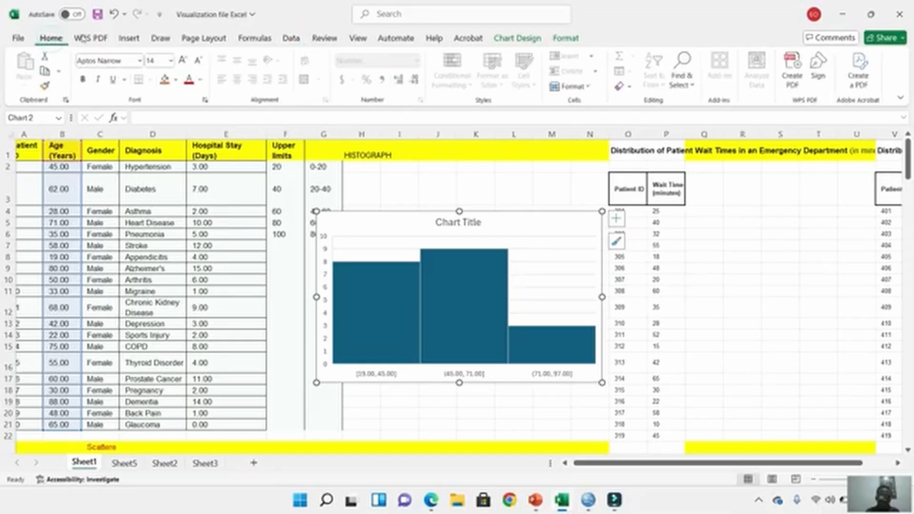
{"action": "left_click", "coordinate": [292, 40]}
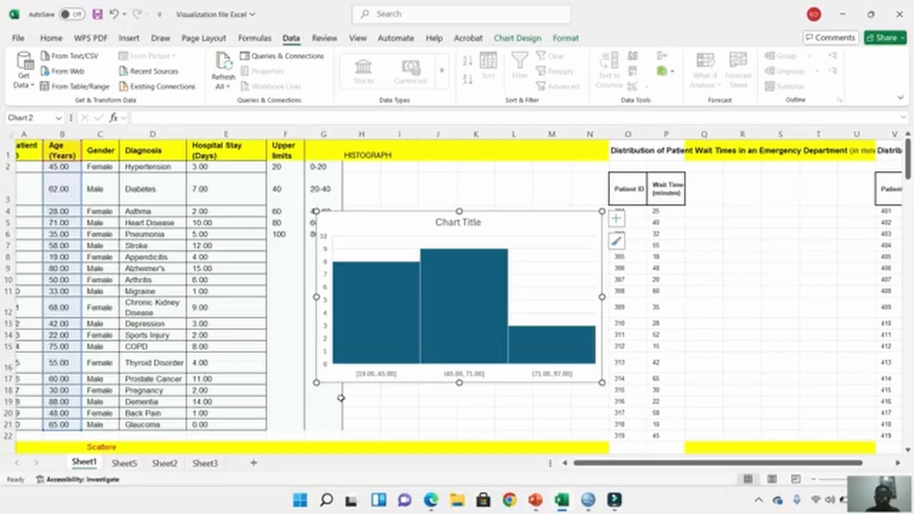
Set the bin width of the age histogram's horizontal axis to 20.
{"action": "left_click", "coordinate": [373, 376]}
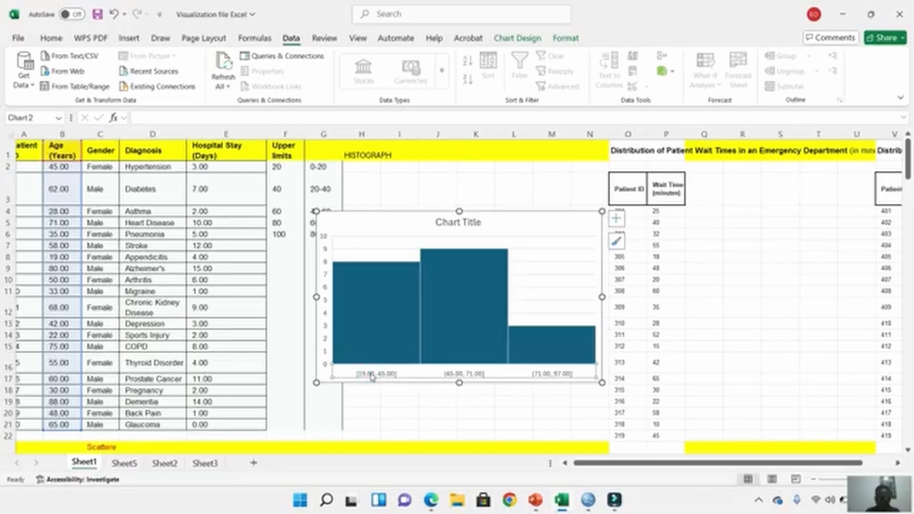
{"action": "right_click", "coordinate": [379, 376]}
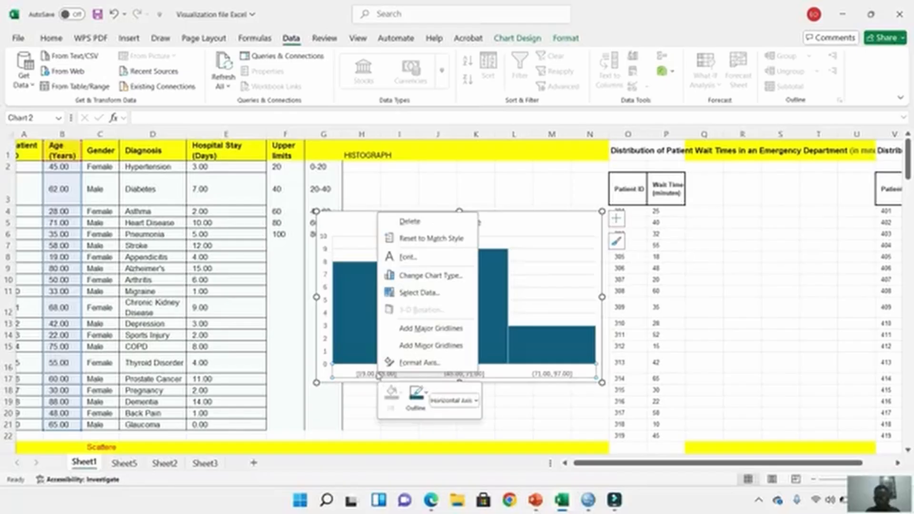
{"action": "left_click", "coordinate": [416, 363]}
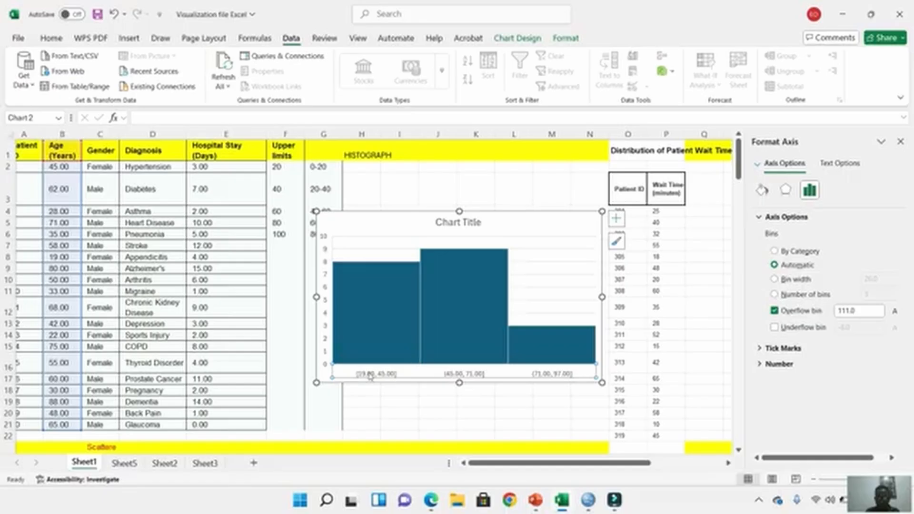
{"action": "right_click", "coordinate": [536, 376]}
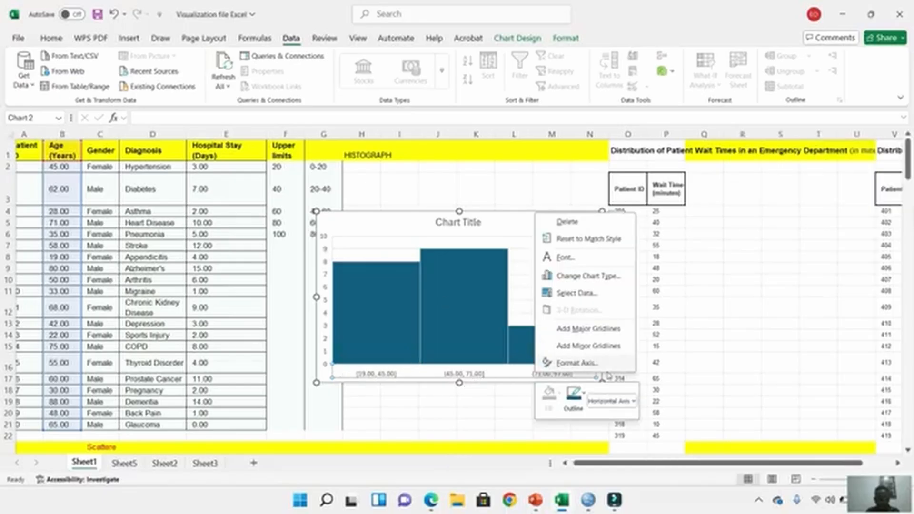
{"action": "left_click", "coordinate": [560, 364]}
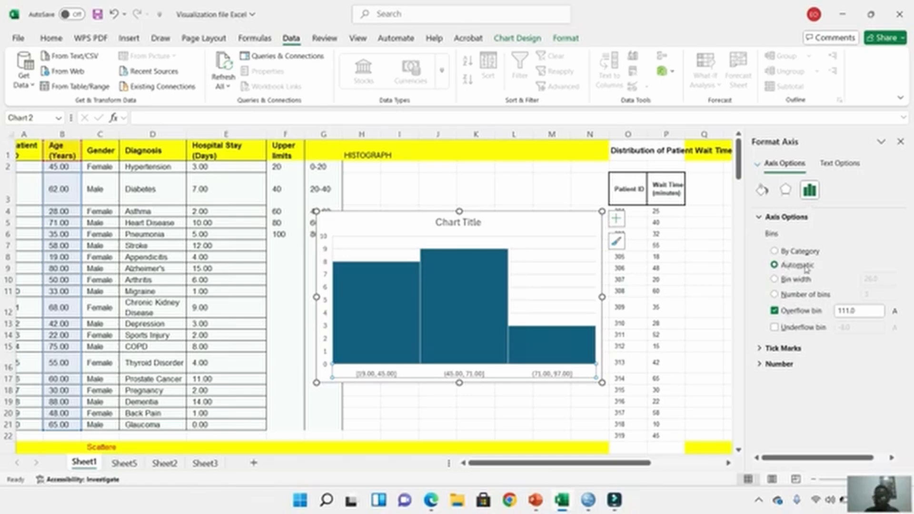
{"action": "left_click", "coordinate": [774, 280]}
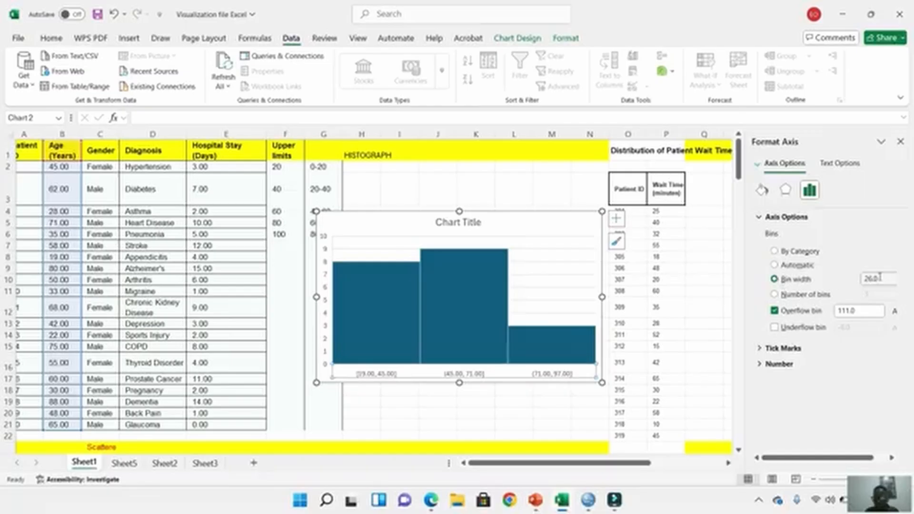
{"action": "left_click_drag", "start_coordinate": [882, 277], "coordinate": [859, 279]}
{"action": "type", "text": "2"}
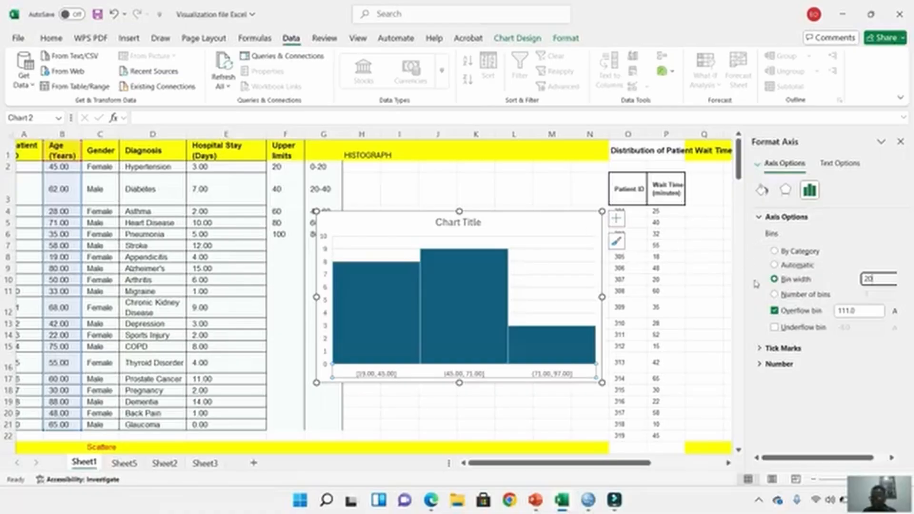
{"action": "left_click", "coordinate": [550, 201]}
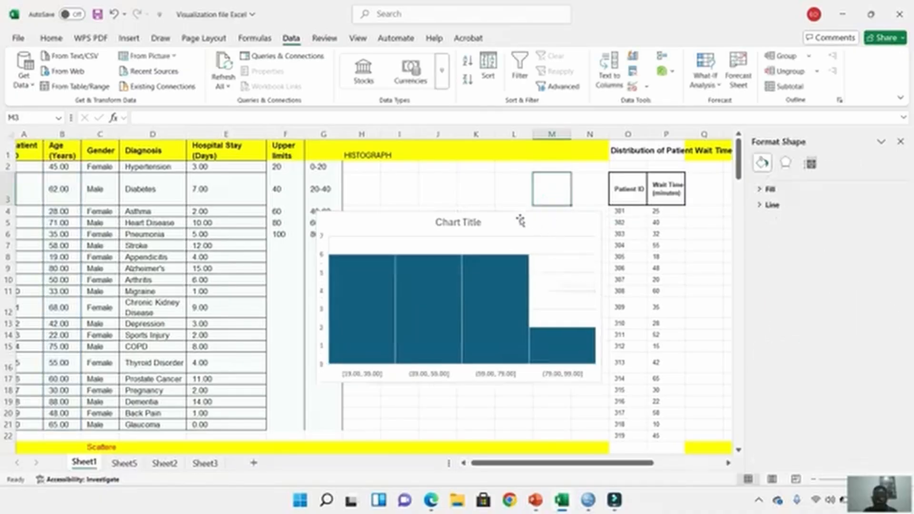
Add data labels to the bars of the age histogram.
{"action": "left_click", "coordinate": [402, 217]}
{"action": "left_click", "coordinate": [403, 217]}
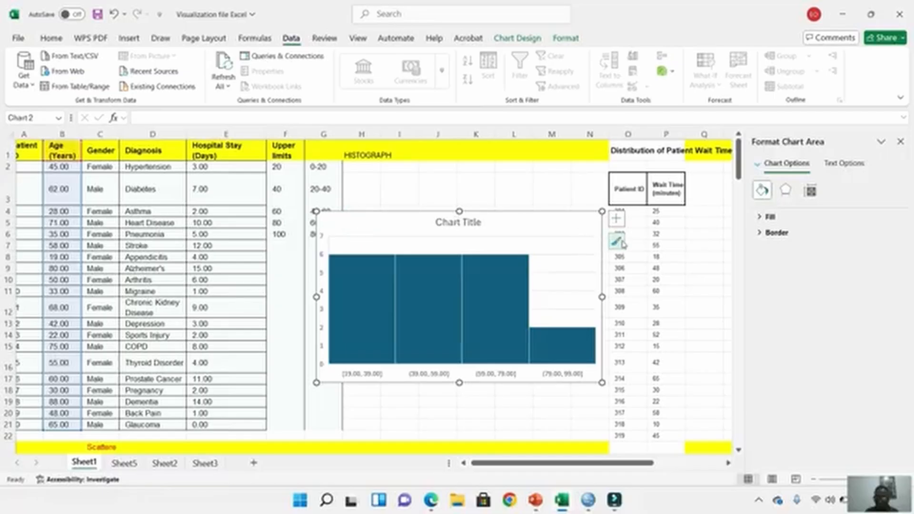
{"action": "left_click", "coordinate": [616, 219]}
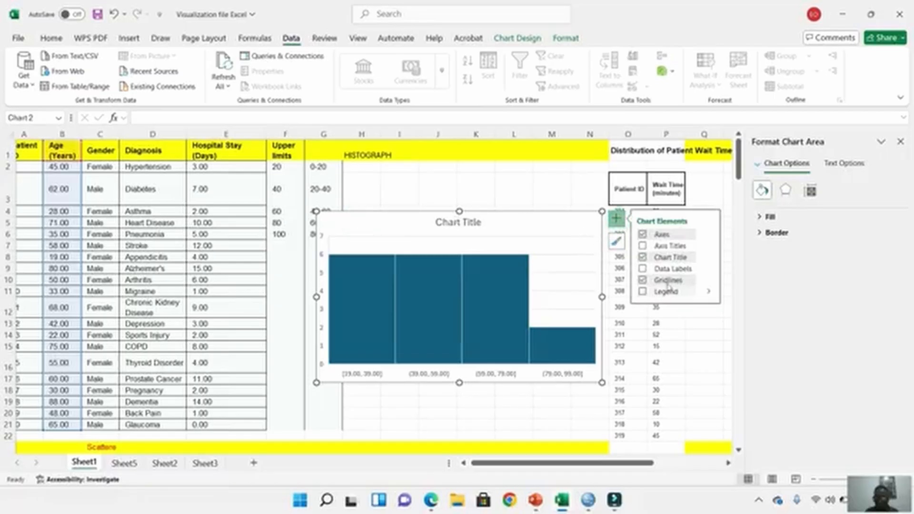
{"action": "left_click", "coordinate": [643, 269]}
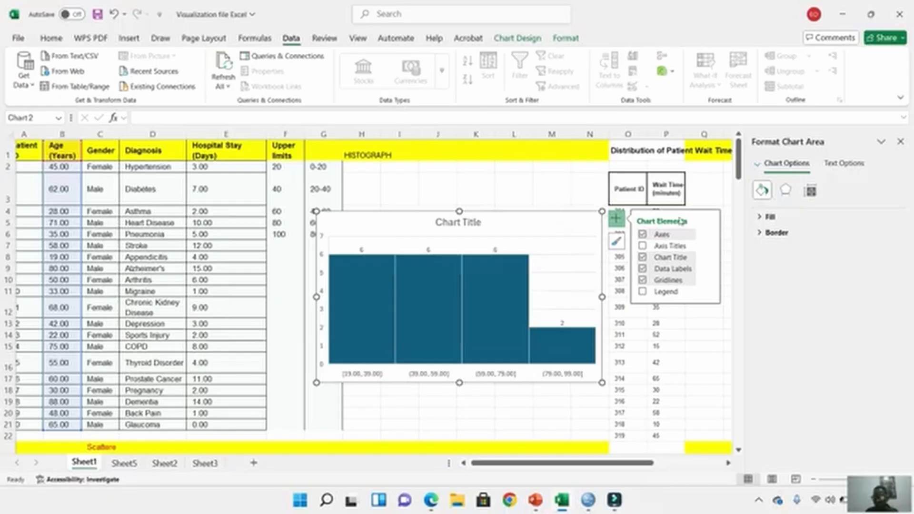
Set the age histogram's horizontal axis to 6 bins and close the axis formatting options.
{"action": "left_click", "coordinate": [431, 373]}
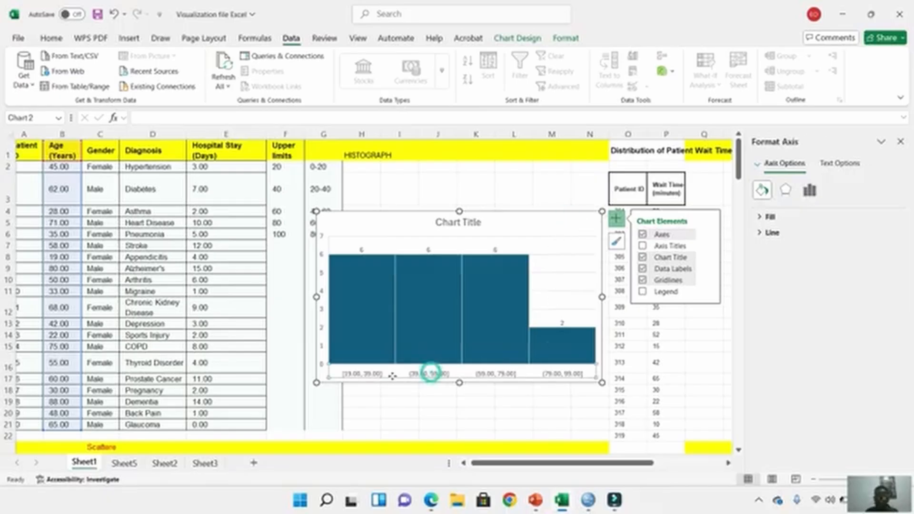
{"action": "left_click", "coordinate": [387, 370]}
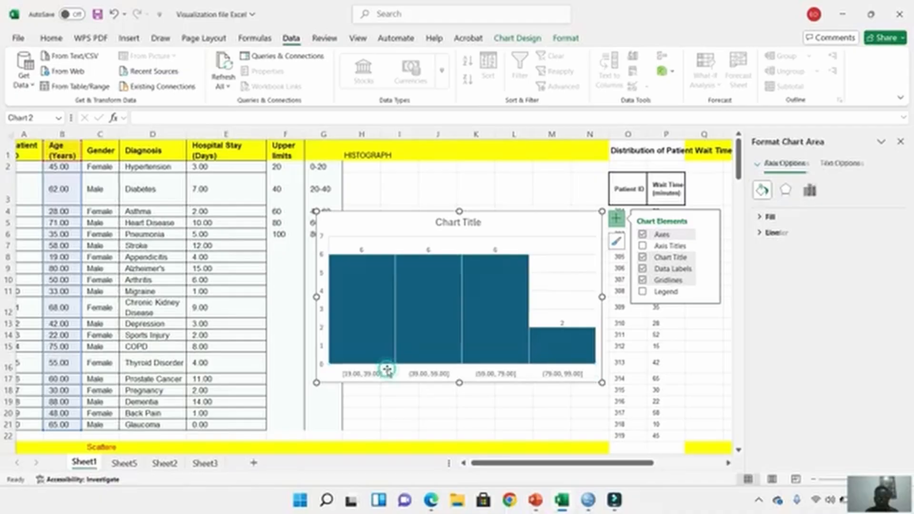
{"action": "left_click", "coordinate": [379, 374]}
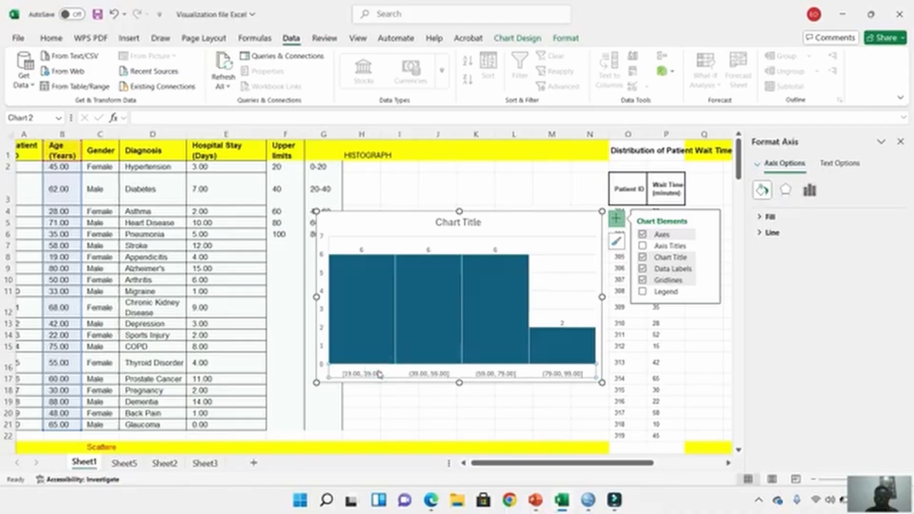
{"action": "right_click", "coordinate": [380, 373]}
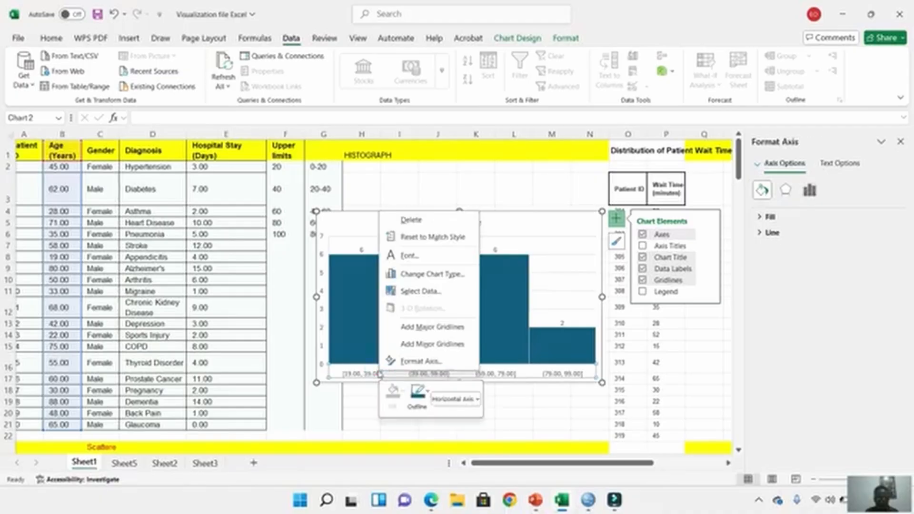
{"action": "left_click", "coordinate": [414, 361]}
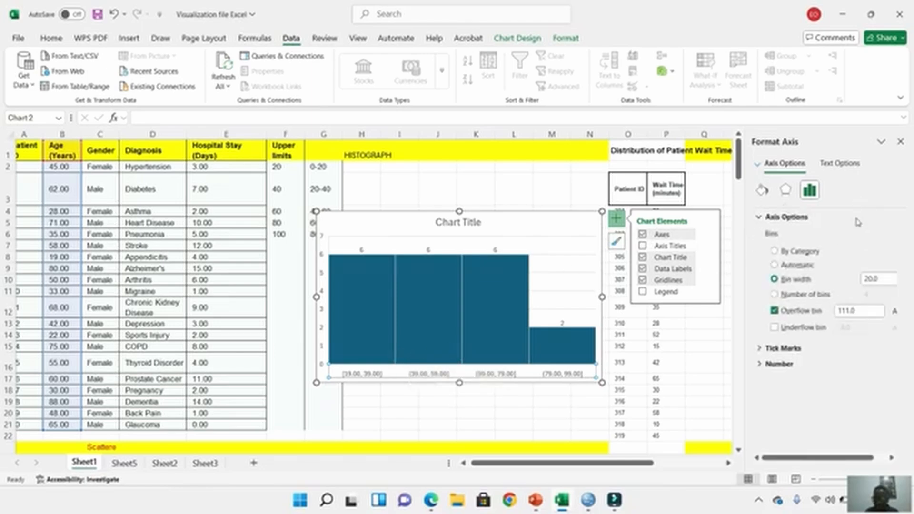
{"action": "left_click", "coordinate": [774, 294]}
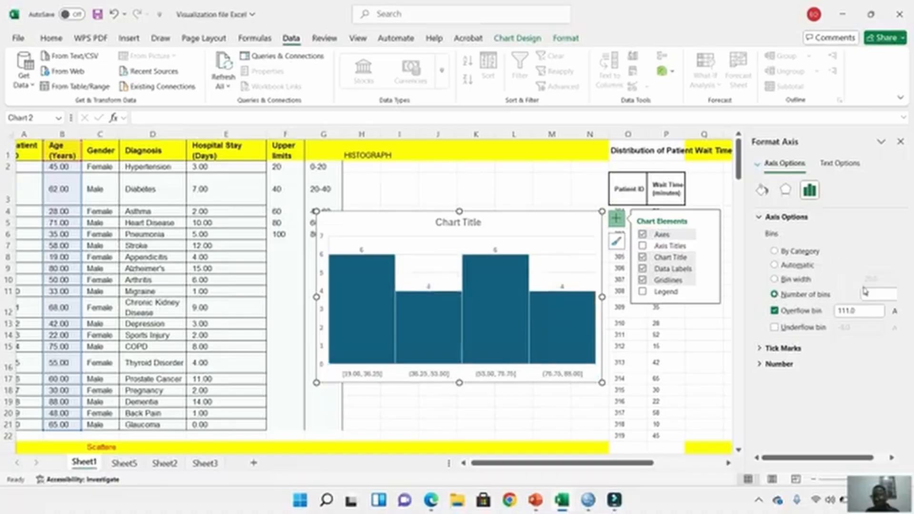
{"action": "double_click", "coordinate": [870, 294]}
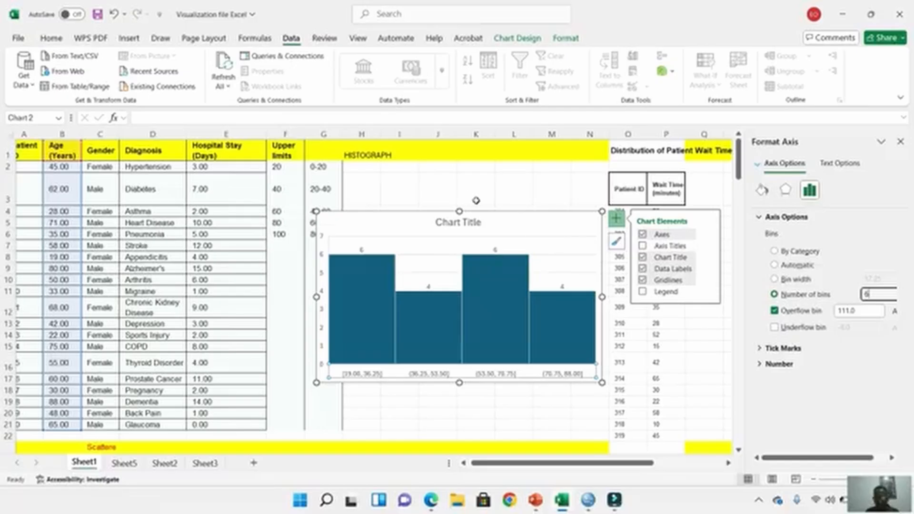
{"action": "left_click", "coordinate": [491, 193]}
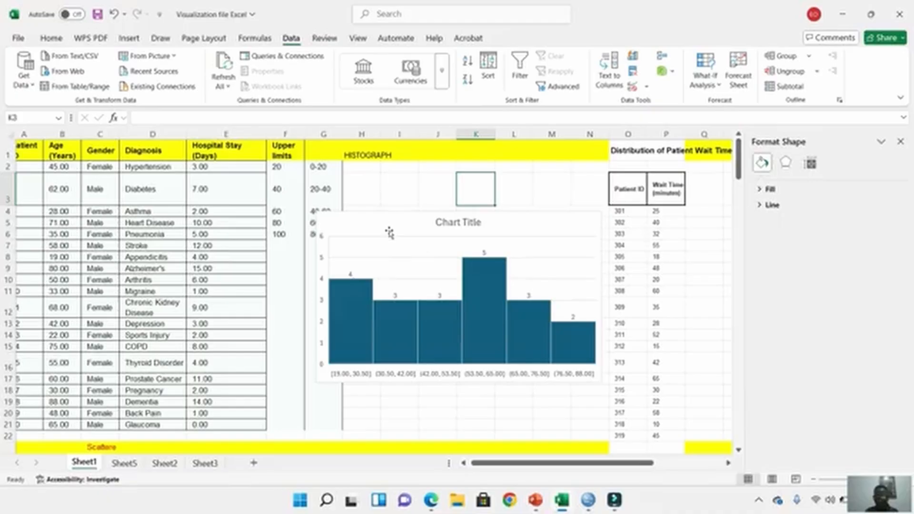
{"action": "left_click", "coordinate": [902, 142]}
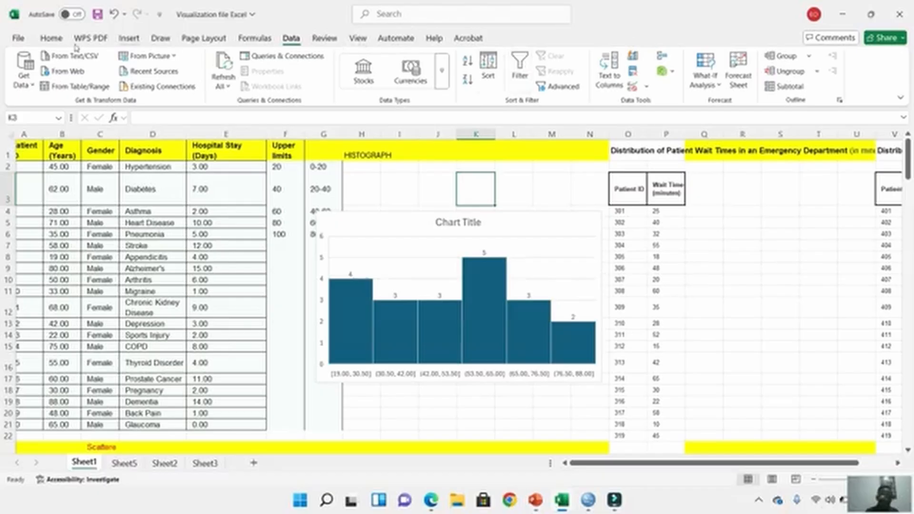
Enable the Analysis ToolPak add-in through the Excel options.
{"action": "left_click", "coordinate": [19, 39]}
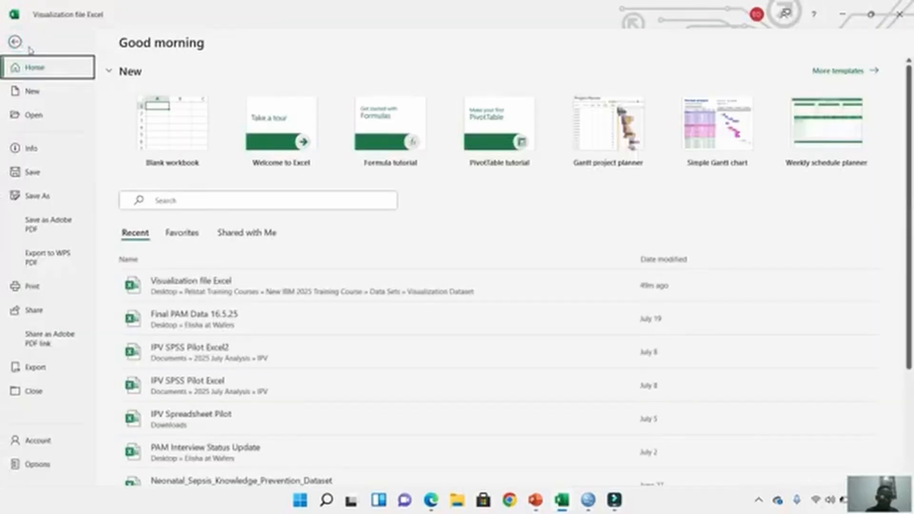
{"action": "left_click", "coordinate": [39, 466]}
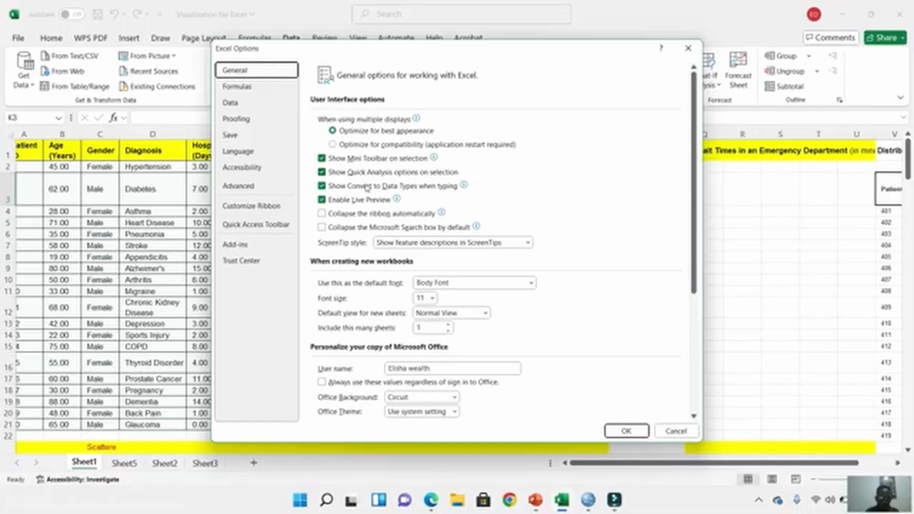
{"action": "left_click", "coordinate": [235, 244]}
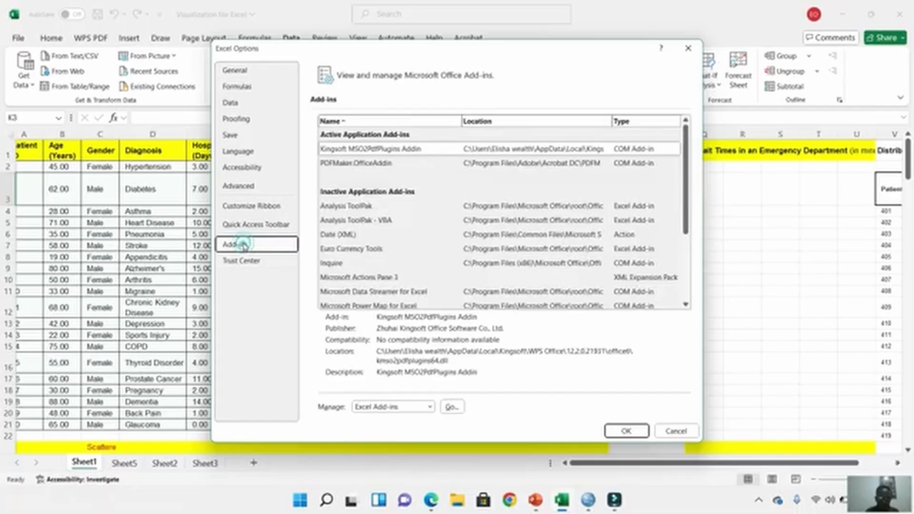
{"action": "left_click", "coordinate": [399, 207]}
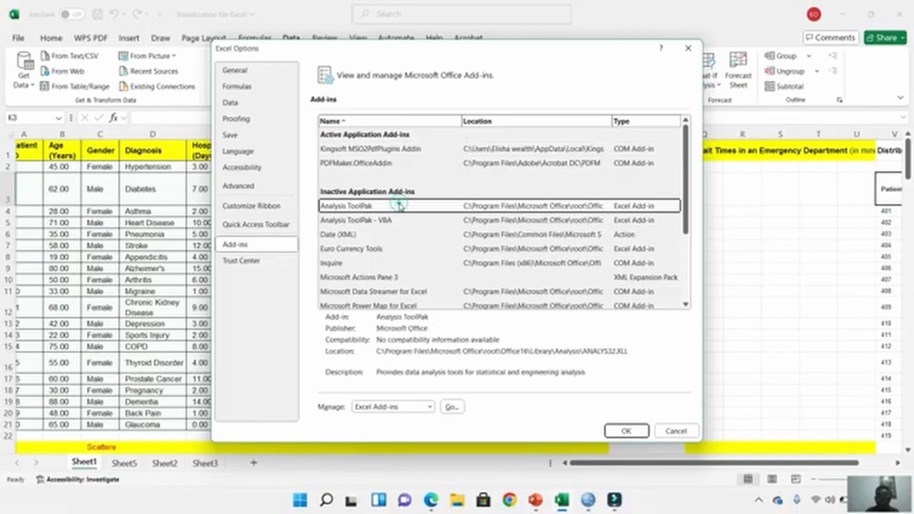
{"action": "left_click", "coordinate": [452, 407]}
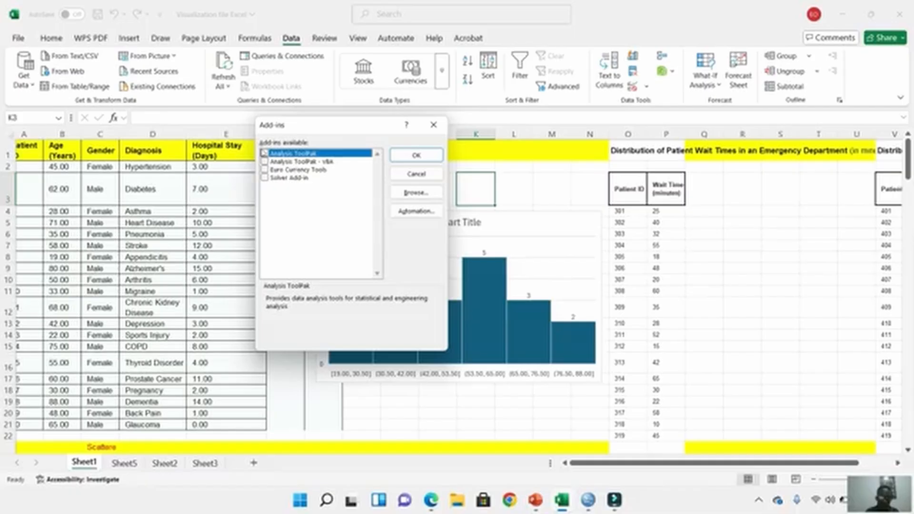
{"action": "left_click", "coordinate": [264, 153]}
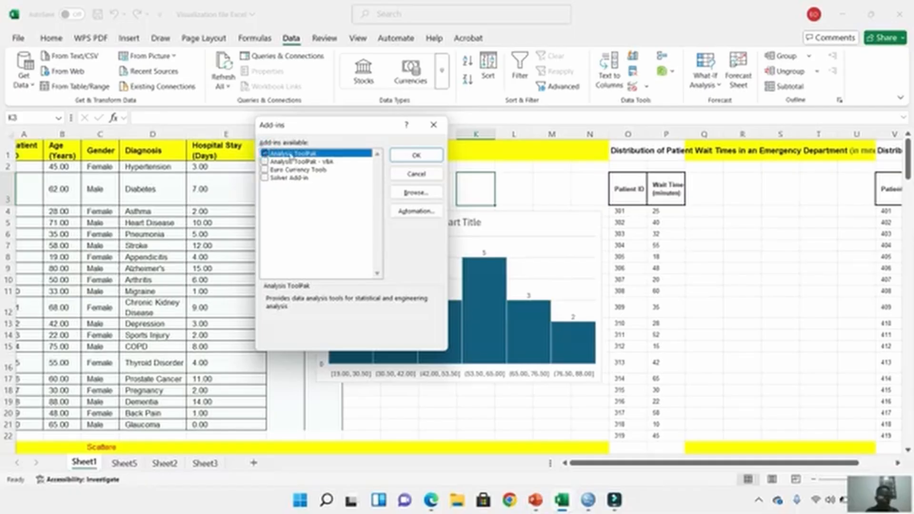
{"action": "left_click", "coordinate": [417, 157]}
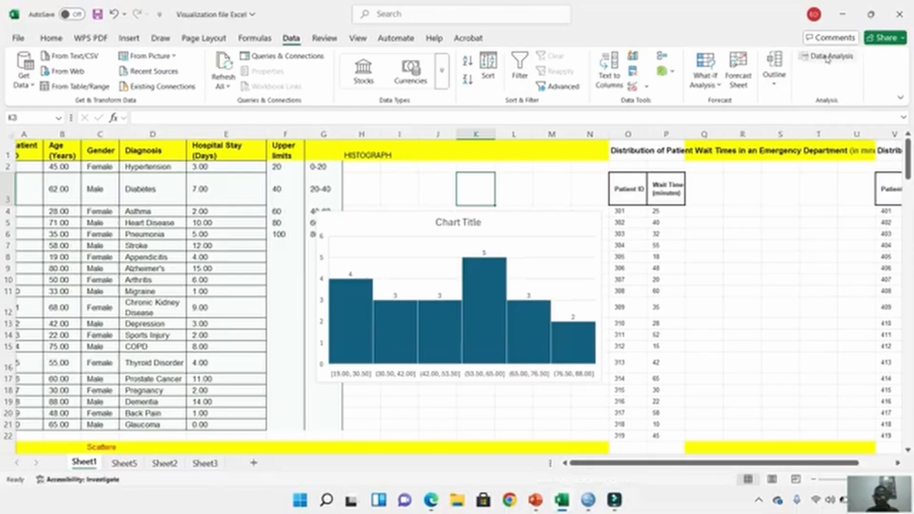
Examine the available data analysis tools, including Histogram, Regression and the t-Test and z-Test entries, without running any.
{"action": "left_click", "coordinate": [828, 57]}
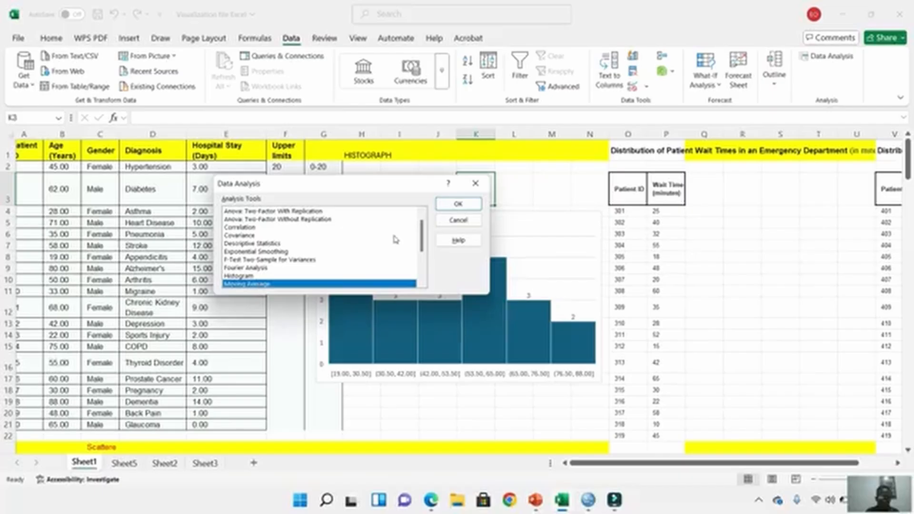
{"action": "left_click", "coordinate": [421, 213]}
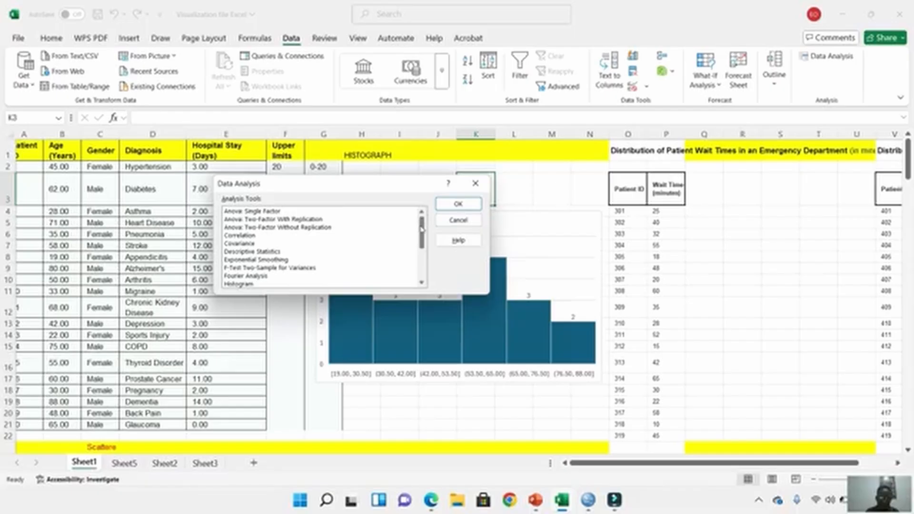
{"action": "left_click_drag", "start_coordinate": [422, 229], "coordinate": [422, 257]}
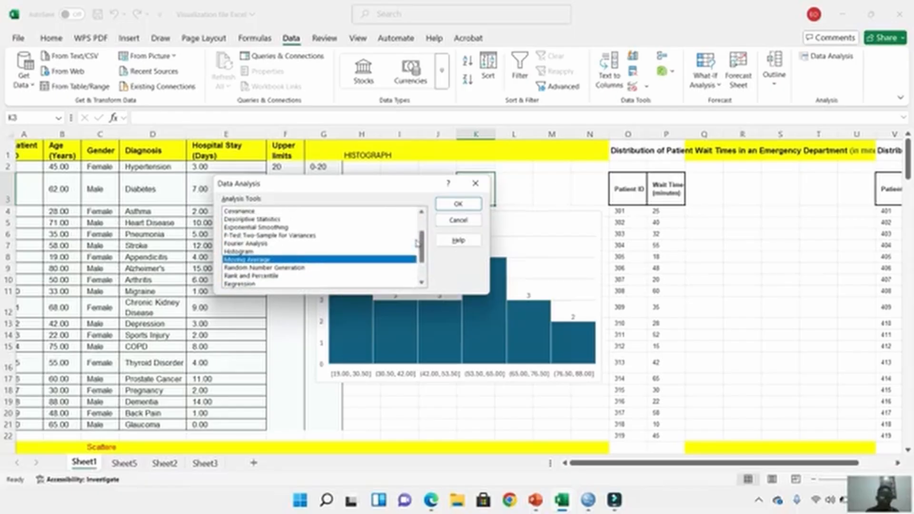
{"action": "left_click", "coordinate": [242, 252]}
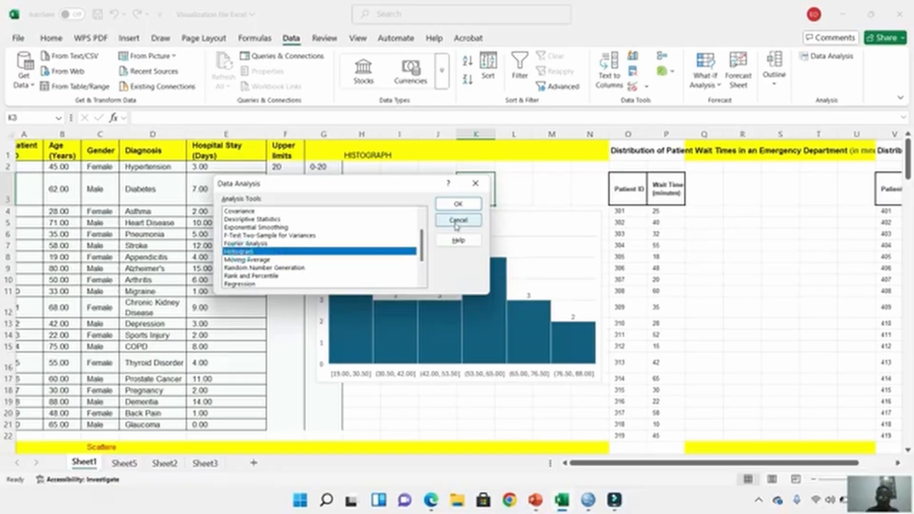
{"action": "left_click_drag", "start_coordinate": [422, 243], "coordinate": [422, 258]}
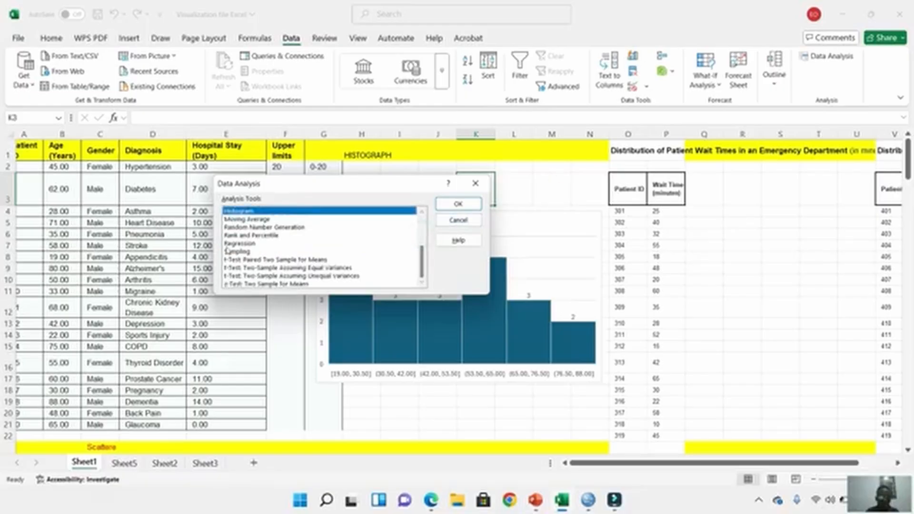
{"action": "left_click", "coordinate": [230, 244]}
{"action": "left_click", "coordinate": [245, 259]}
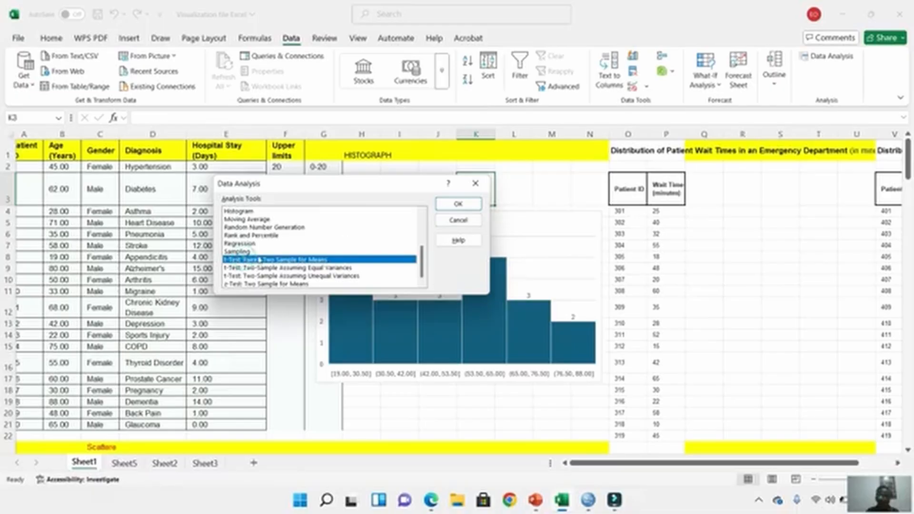
{"action": "left_click", "coordinate": [253, 284]}
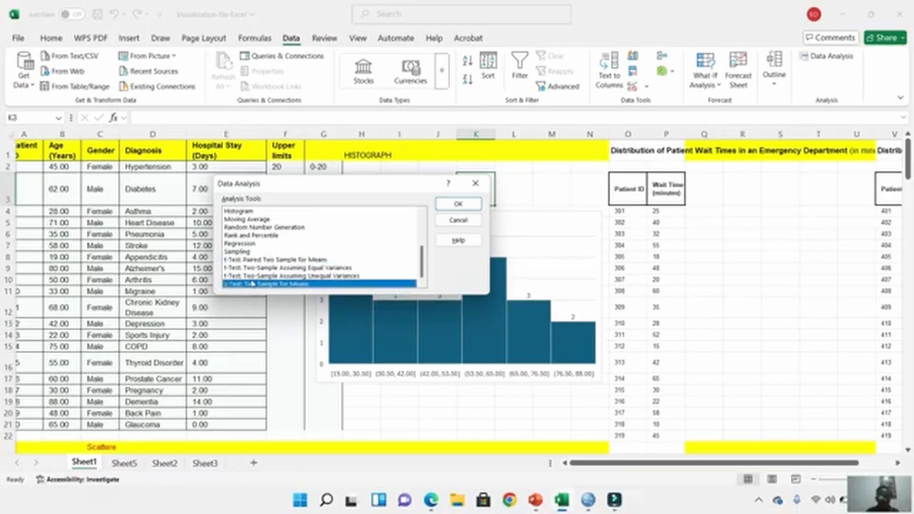
{"action": "left_click", "coordinate": [475, 184]}
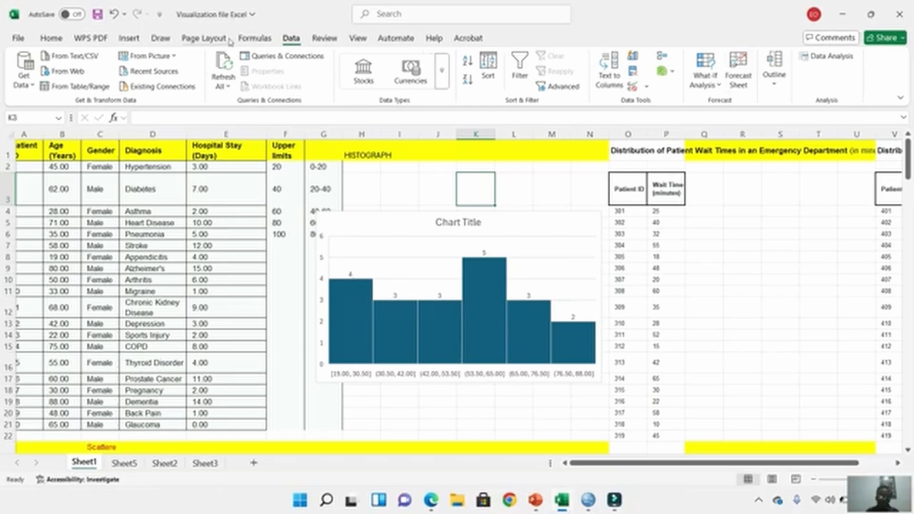
Review the active and inactive add-ins in the Excel options, checking the Analysis ToolPak entry.
{"action": "left_click", "coordinate": [21, 39]}
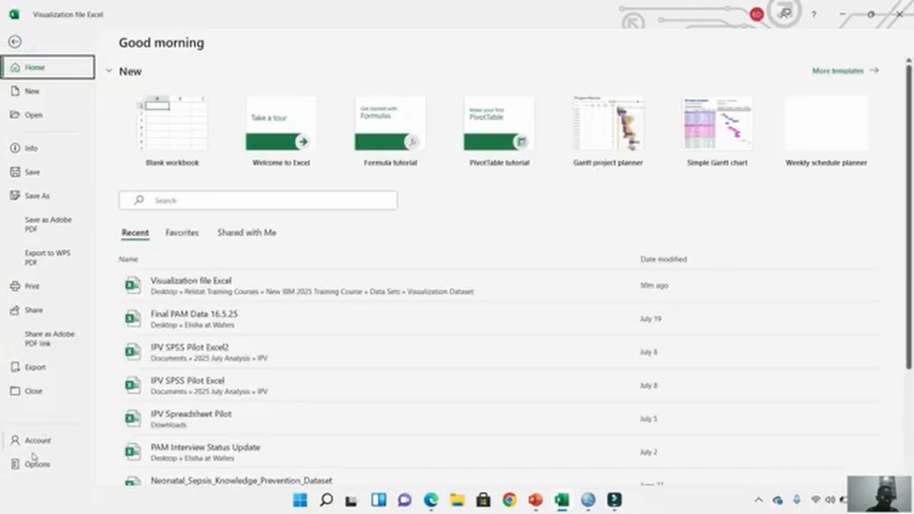
{"action": "left_click", "coordinate": [37, 464]}
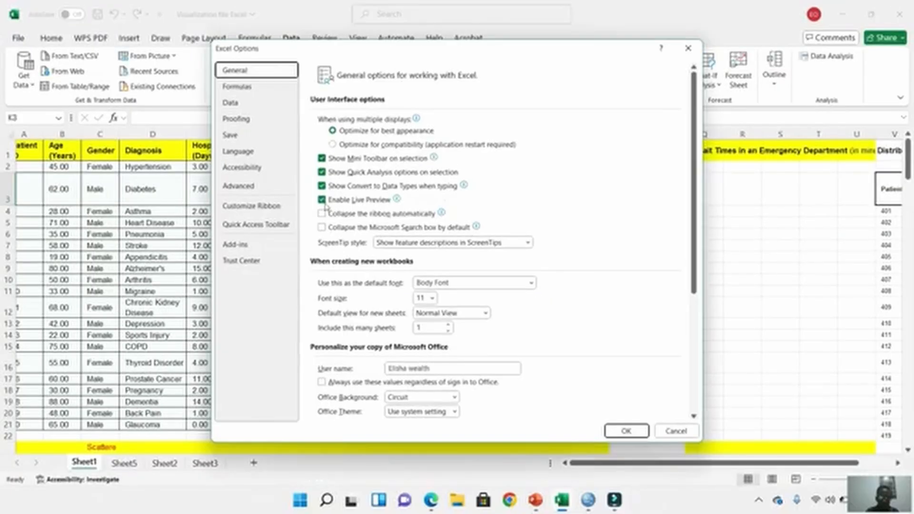
{"action": "left_click", "coordinate": [243, 244]}
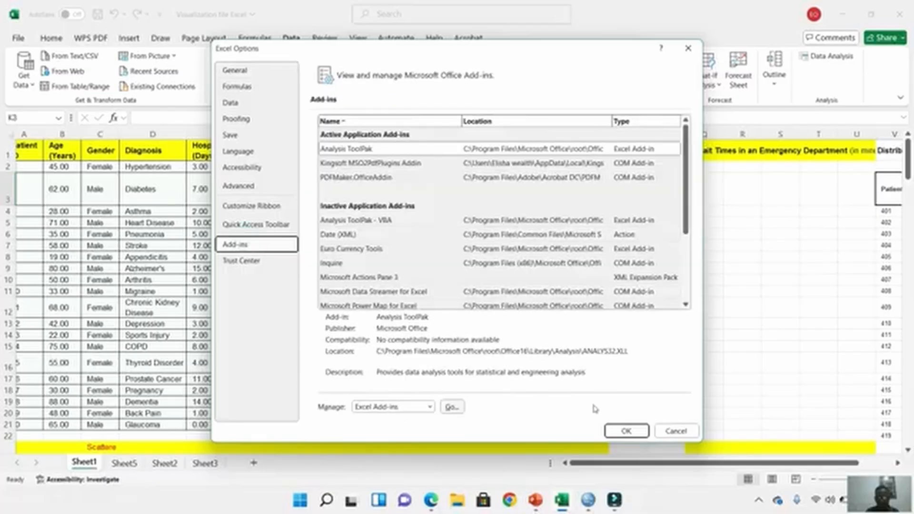
{"action": "left_click", "coordinate": [627, 431]}
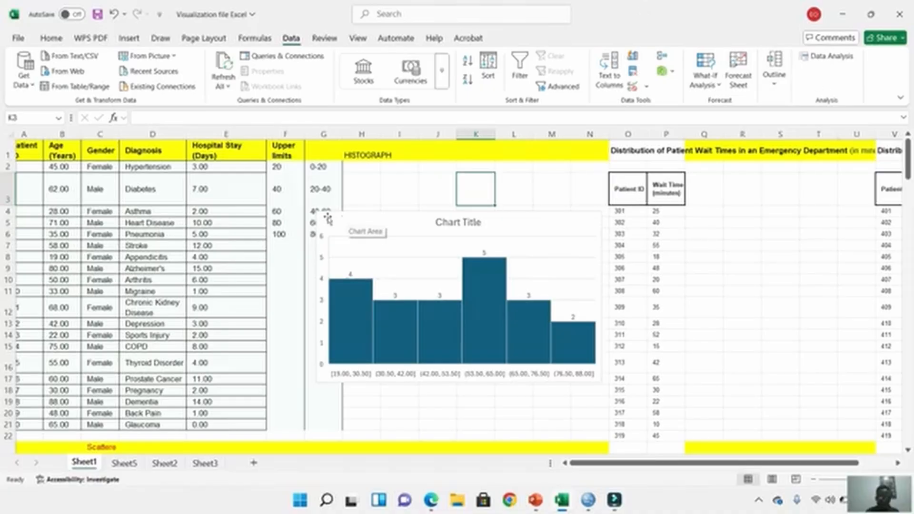
Move the age histogram beside the hospital stay data, spanning about columns F to K from row 3 down.
{"action": "left_click_drag", "start_coordinate": [339, 218], "coordinate": [235, 189]}
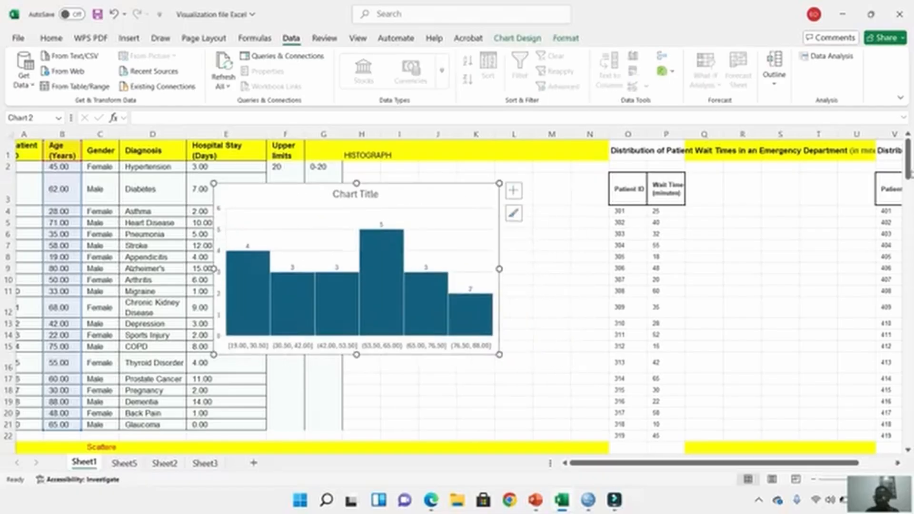
{"action": "left_click_drag", "start_coordinate": [910, 173], "coordinate": [911, 173]}
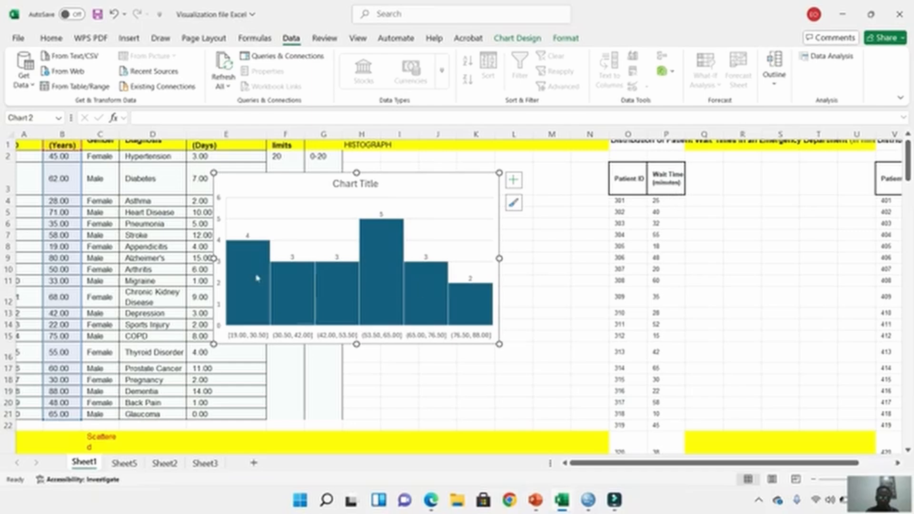
{"action": "left_click", "coordinate": [350, 186]}
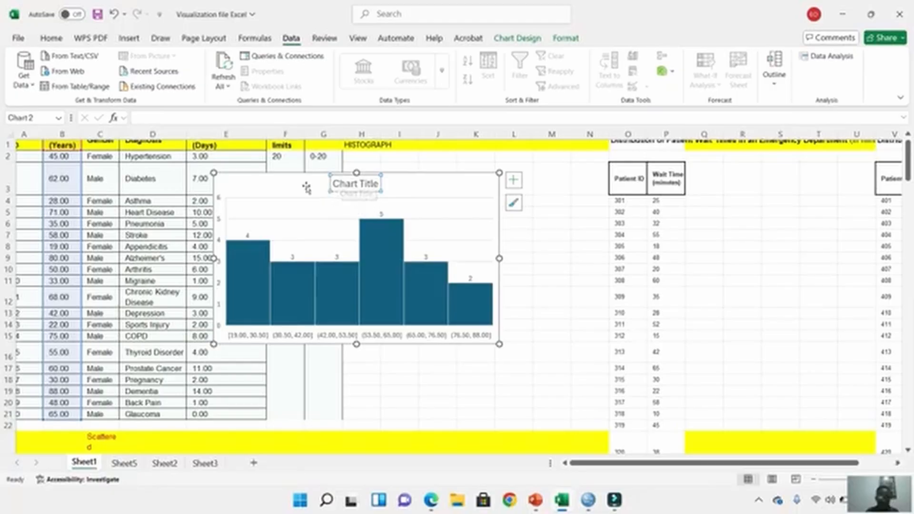
{"action": "left_click_drag", "start_coordinate": [306, 185], "coordinate": [306, 184]}
{"action": "left_click", "coordinate": [363, 185]}
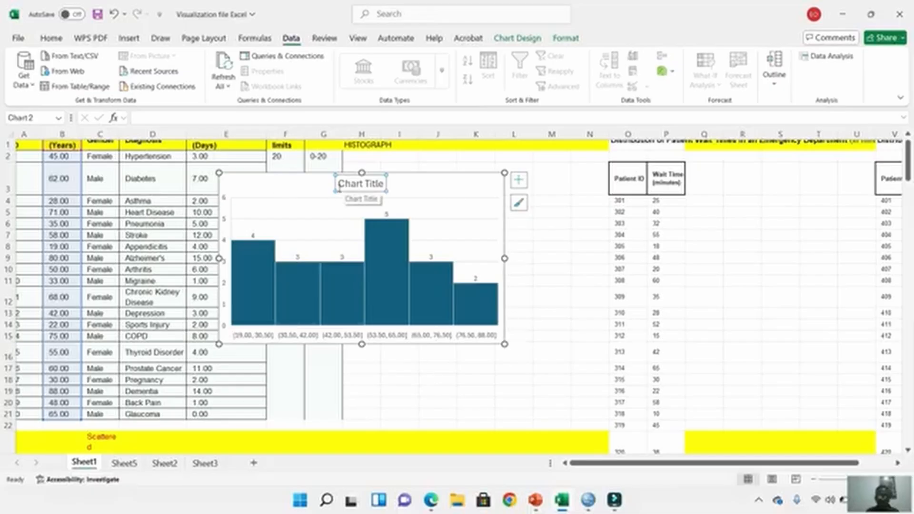
{"action": "left_click", "coordinate": [226, 344]}
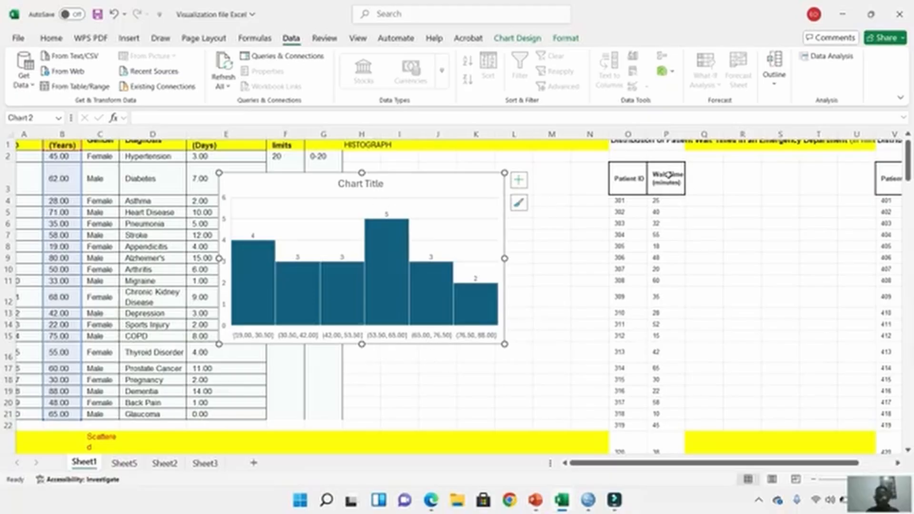
Insert a histogram chart of the Wait Time (minutes) column, from the header in P3 through P33.
{"action": "left_click_drag", "start_coordinate": [665, 173], "coordinate": [667, 433]}
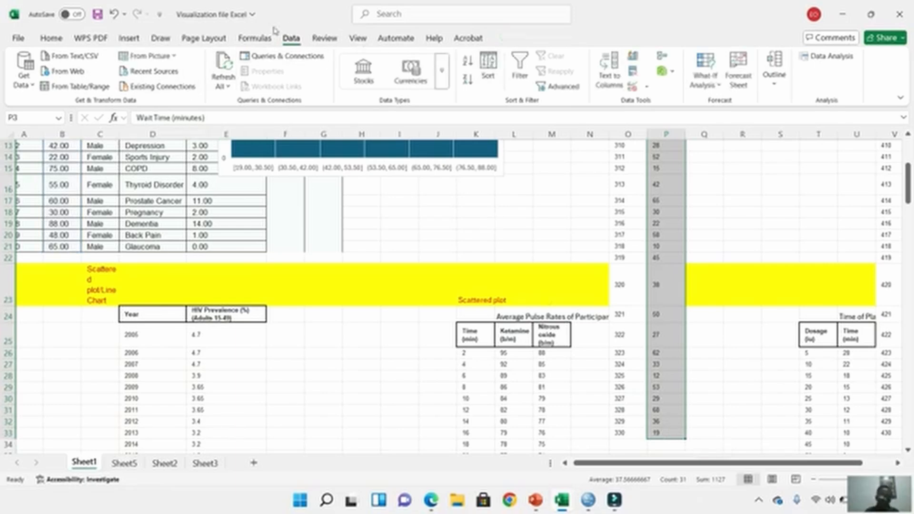
{"action": "left_click", "coordinate": [53, 38]}
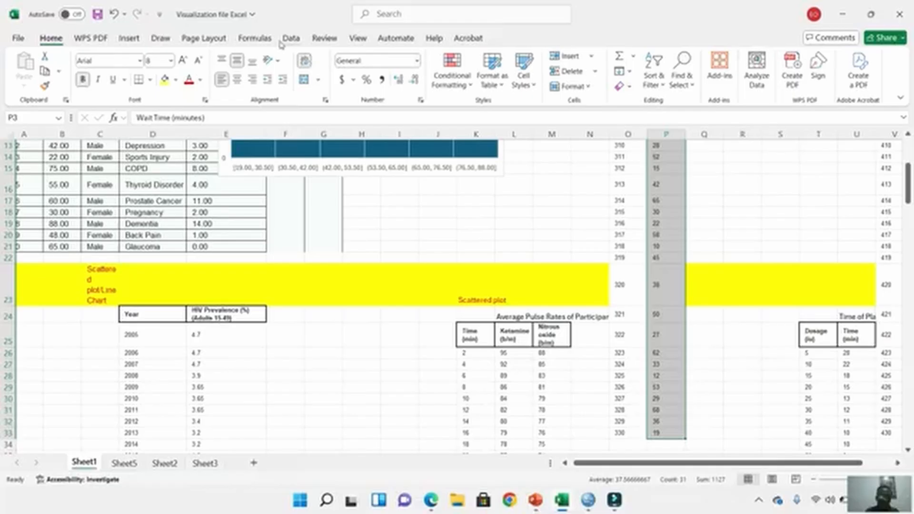
{"action": "left_click", "coordinate": [129, 38]}
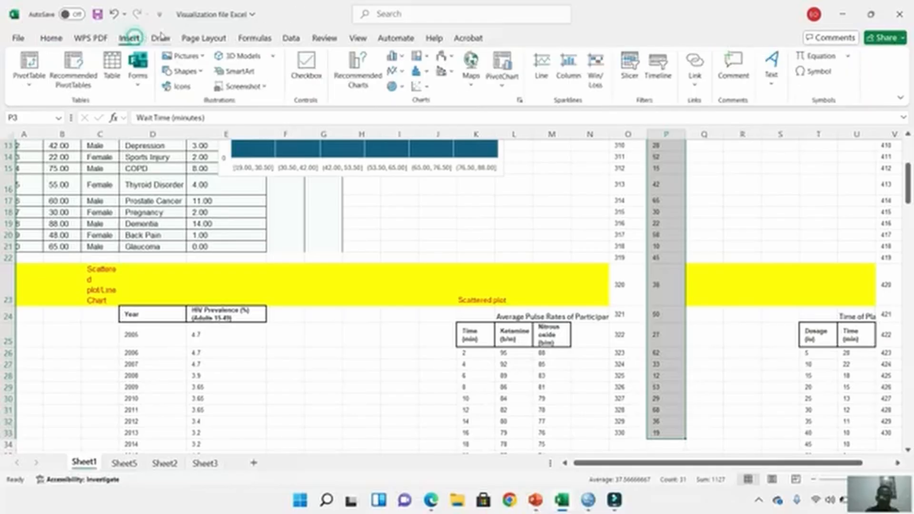
{"action": "left_click", "coordinate": [520, 101]}
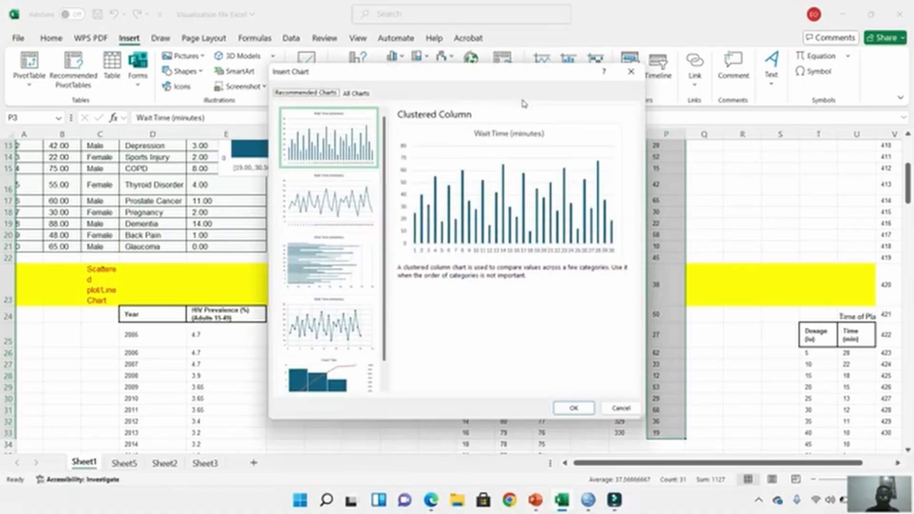
{"action": "left_click", "coordinate": [356, 94]}
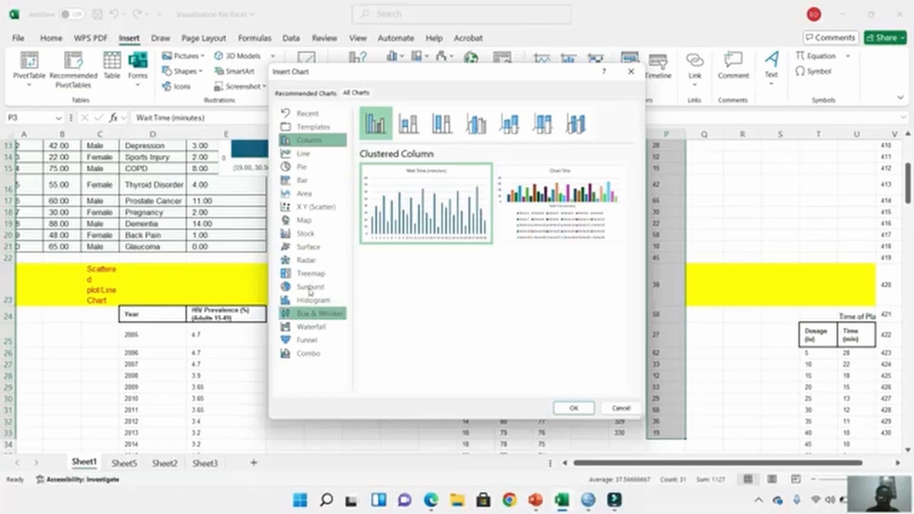
{"action": "left_click", "coordinate": [314, 300]}
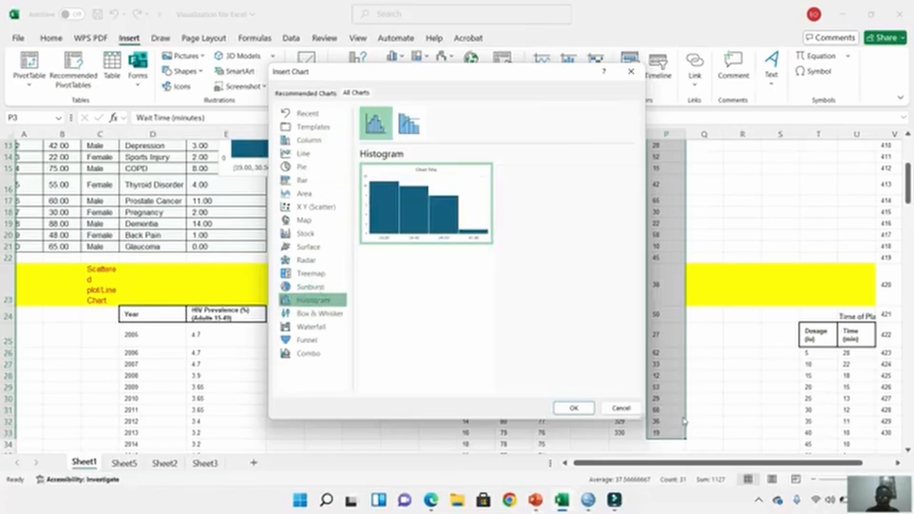
{"action": "left_click", "coordinate": [575, 408]}
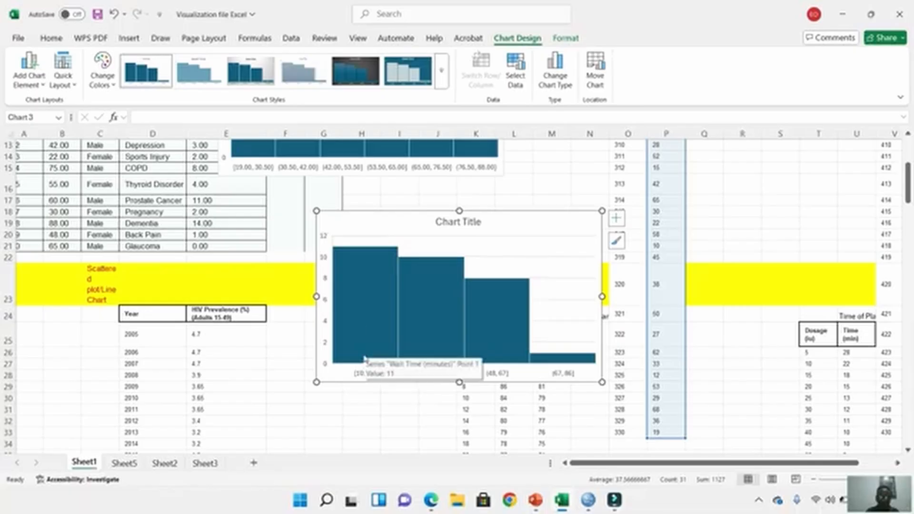
Move the wait time histogram up next to the age histogram, over about columns L to S.
{"action": "mouse_move", "coordinate": [375, 367]}
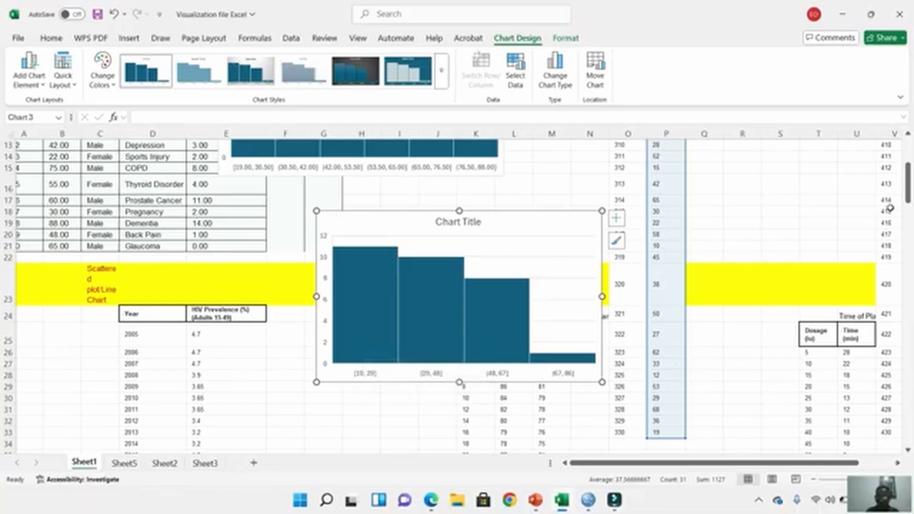
{"action": "mouse_move", "coordinate": [911, 187]}
{"action": "left_mouse_down"}
{"action": "mouse_move", "coordinate": [910, 164]}
{"action": "mouse_move", "coordinate": [911, 196]}
{"action": "left_mouse_up"}
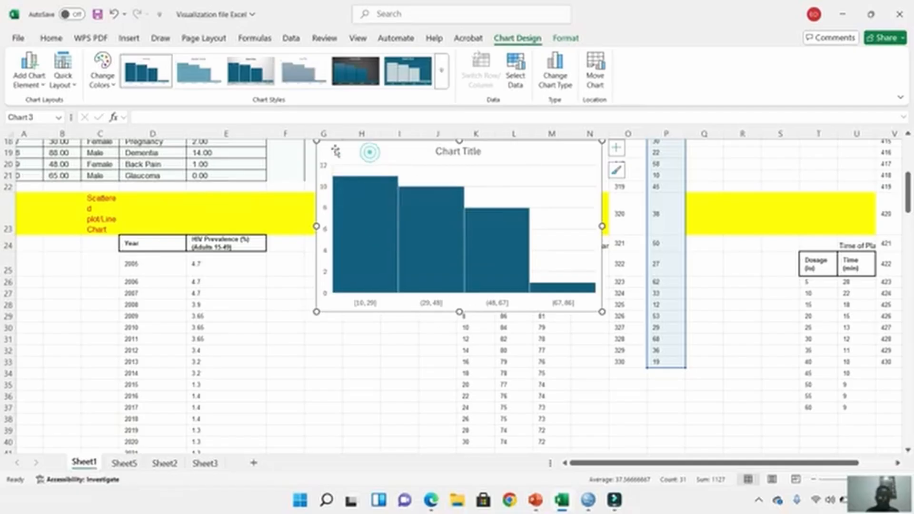
{"action": "left_click_drag", "start_coordinate": [907, 188], "coordinate": [907, 154]}
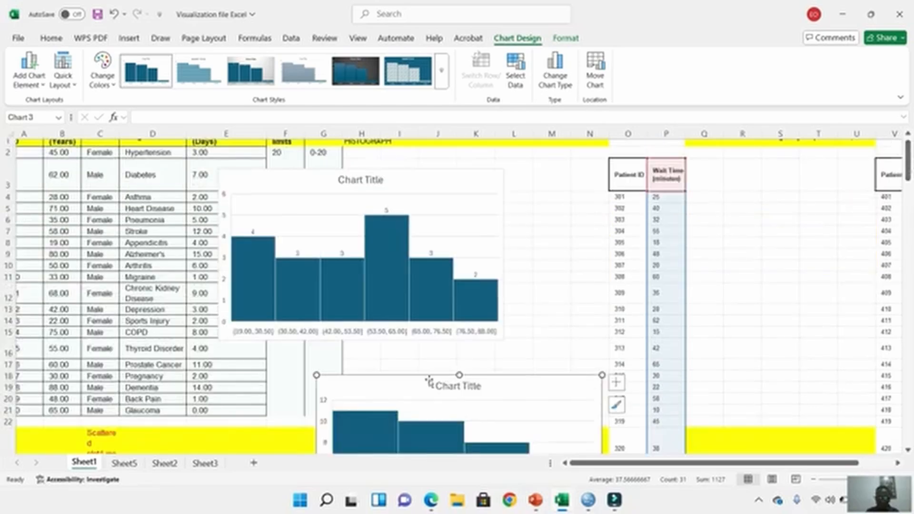
{"action": "double_click", "coordinate": [381, 392]}
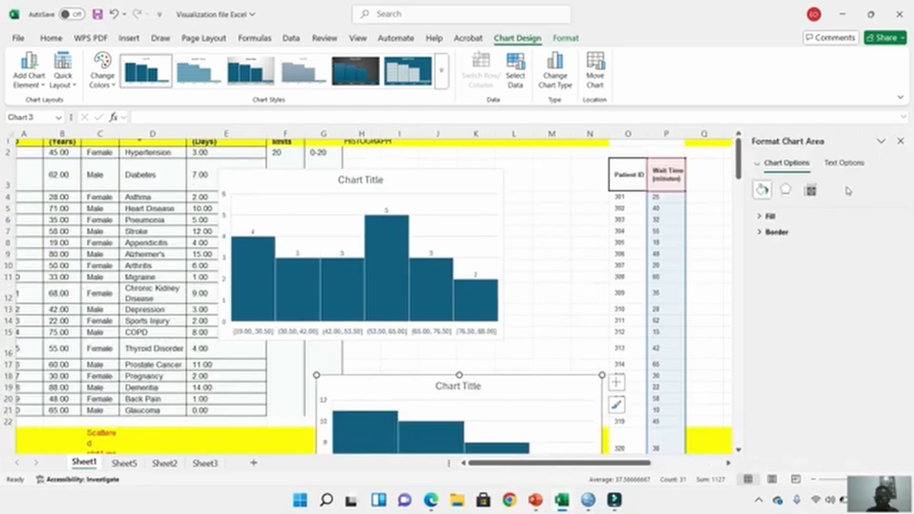
{"action": "left_click", "coordinate": [899, 141]}
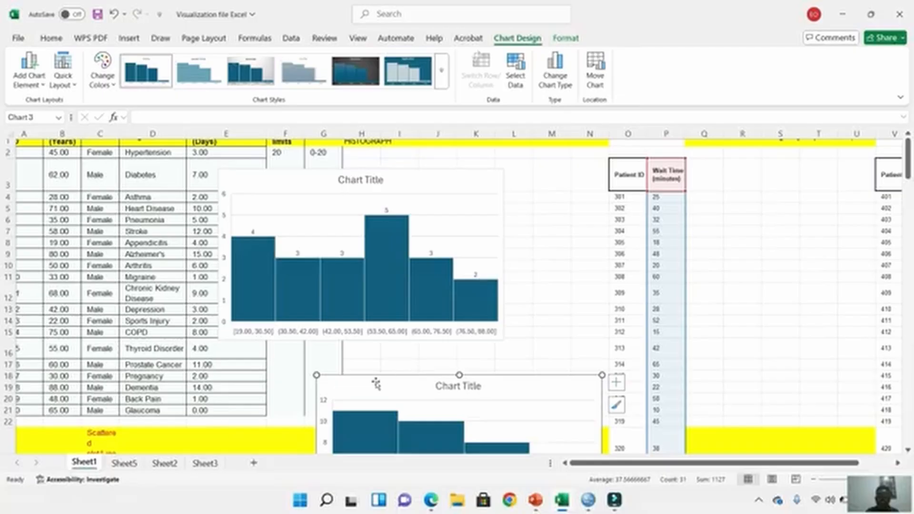
{"action": "left_click_drag", "start_coordinate": [376, 382], "coordinate": [579, 170]}
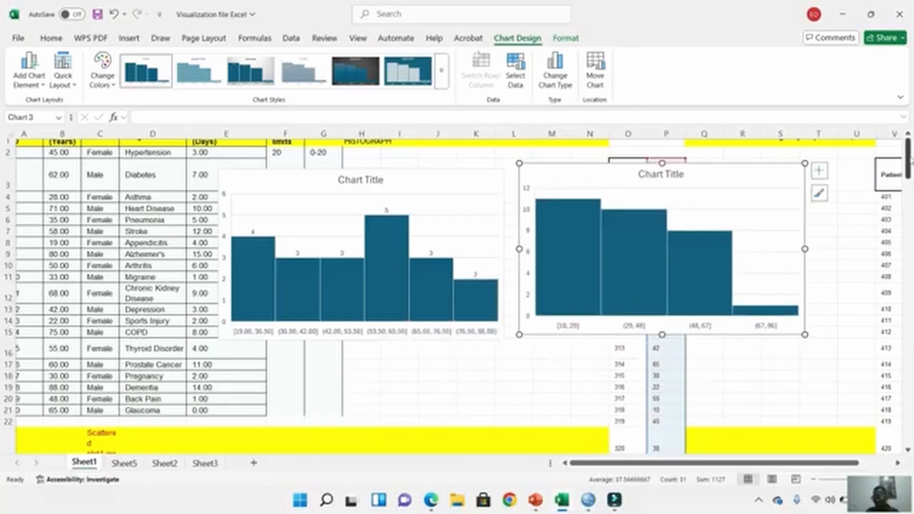
Examine the Disease Type and Number of Cases table in the BARCHART section, going through the individual diseases and their case counts.
{"action": "left_click_drag", "start_coordinate": [910, 171], "coordinate": [912, 235]}
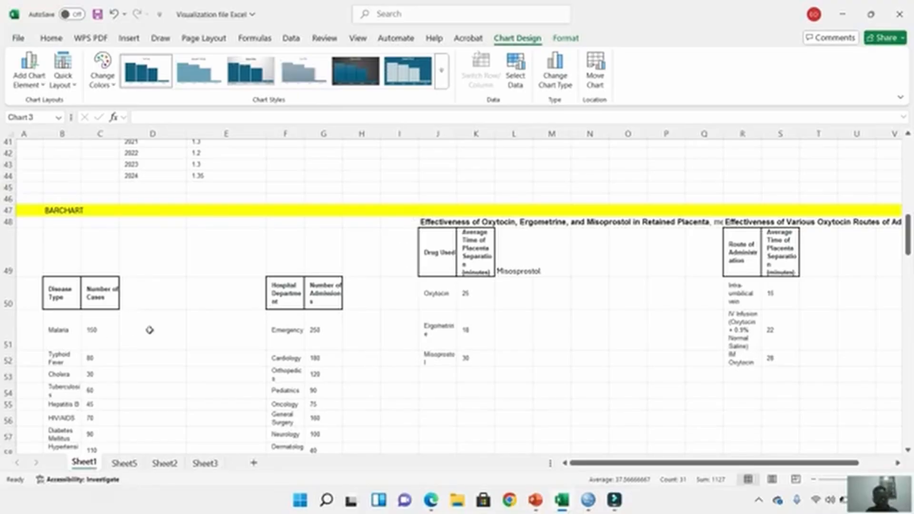
{"action": "left_click_drag", "start_coordinate": [909, 236], "coordinate": [908, 247]}
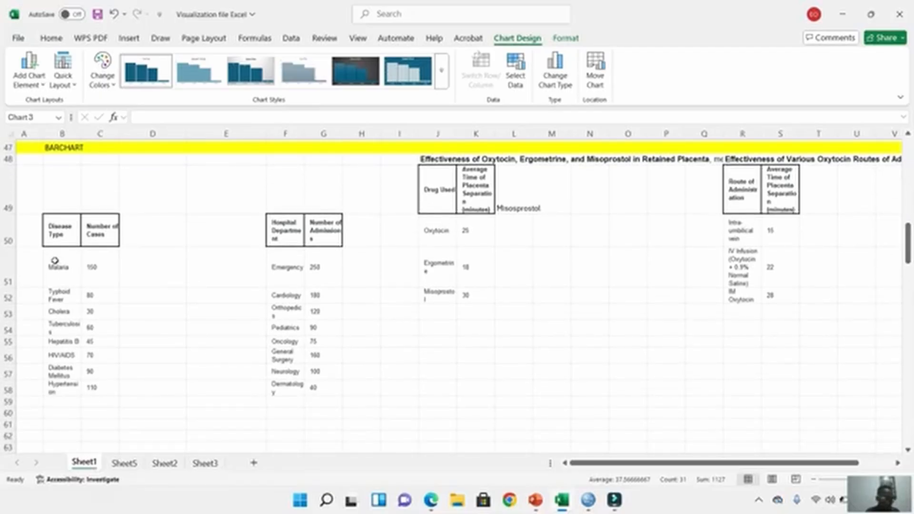
{"action": "left_click", "coordinate": [56, 231]}
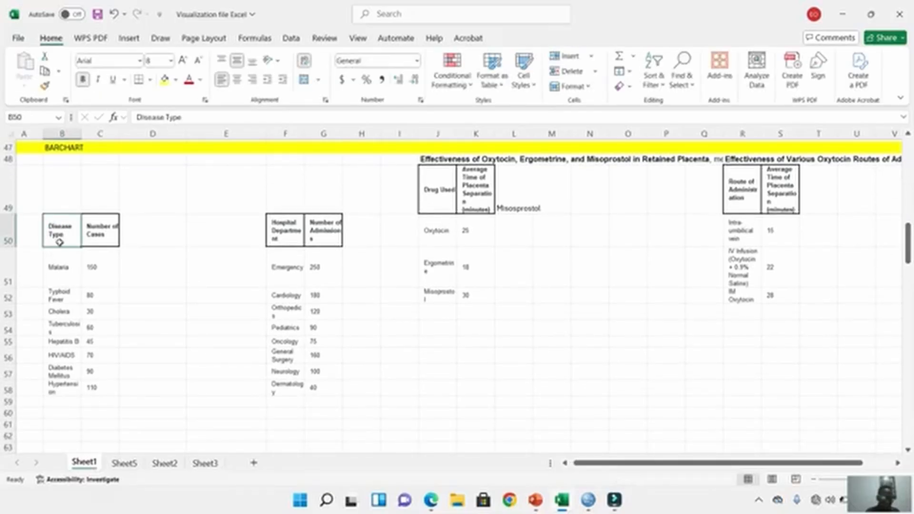
{"action": "left_click", "coordinate": [56, 267]}
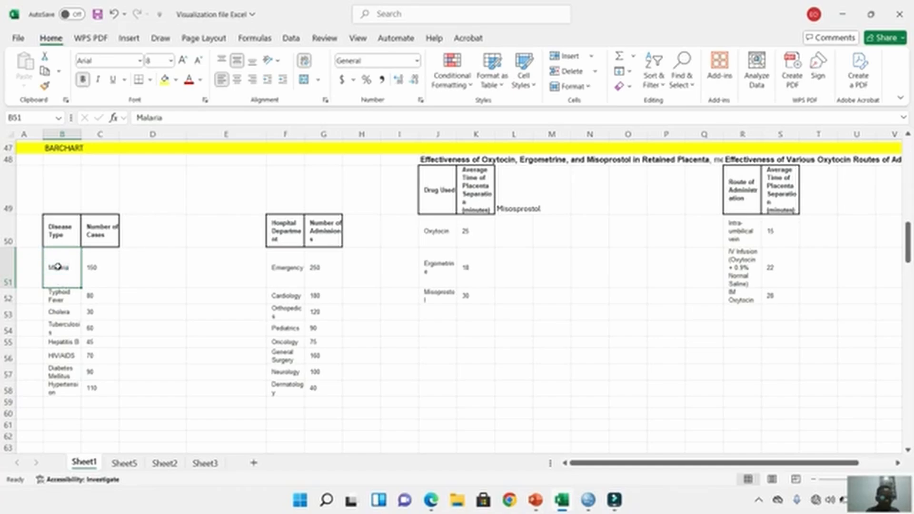
{"action": "left_click", "coordinate": [57, 312]}
{"action": "left_click", "coordinate": [67, 274]}
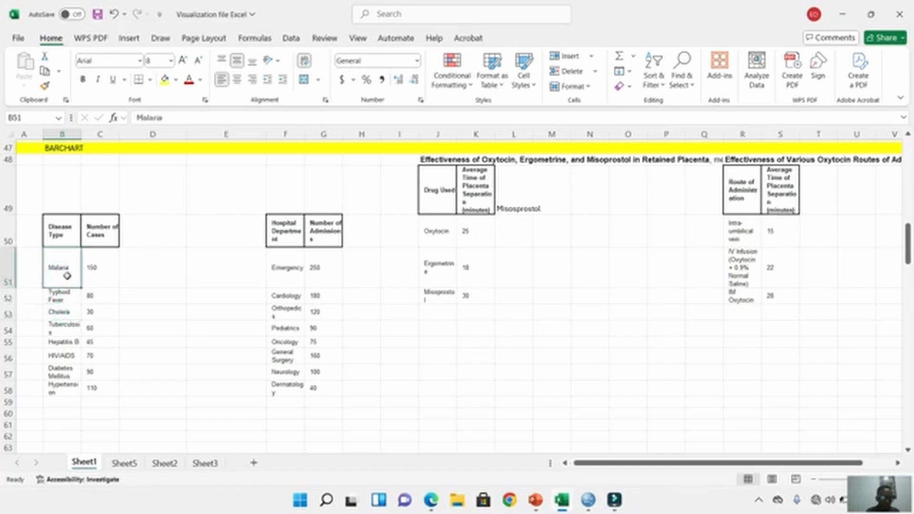
{"action": "left_click", "coordinate": [90, 268]}
{"action": "left_click", "coordinate": [54, 298]}
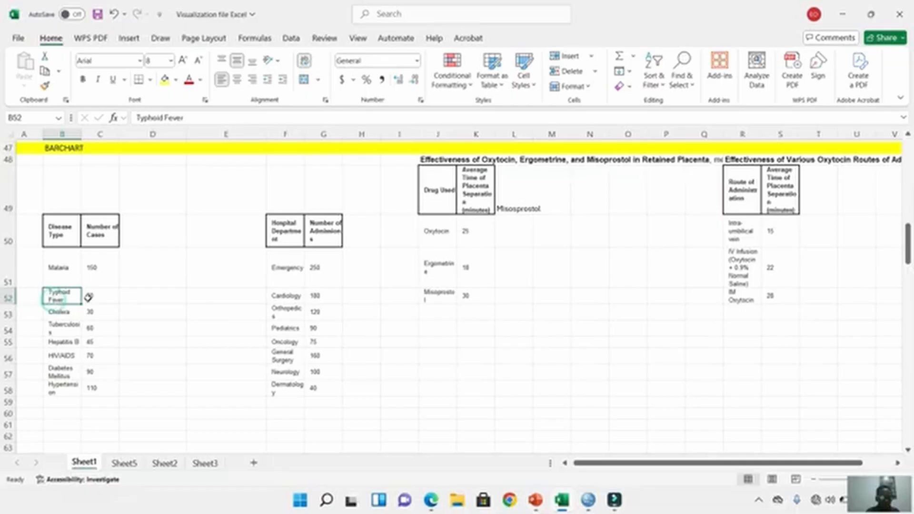
{"action": "left_click", "coordinate": [90, 296]}
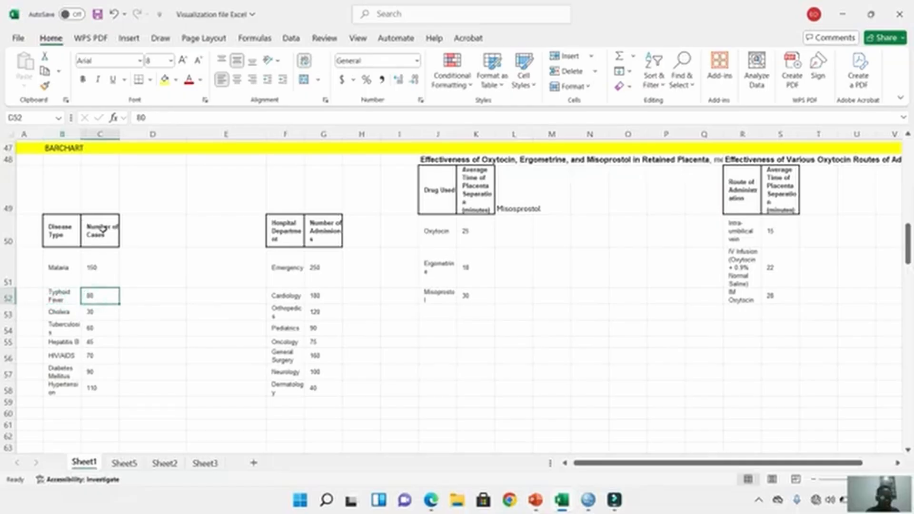
{"action": "left_click", "coordinate": [105, 229]}
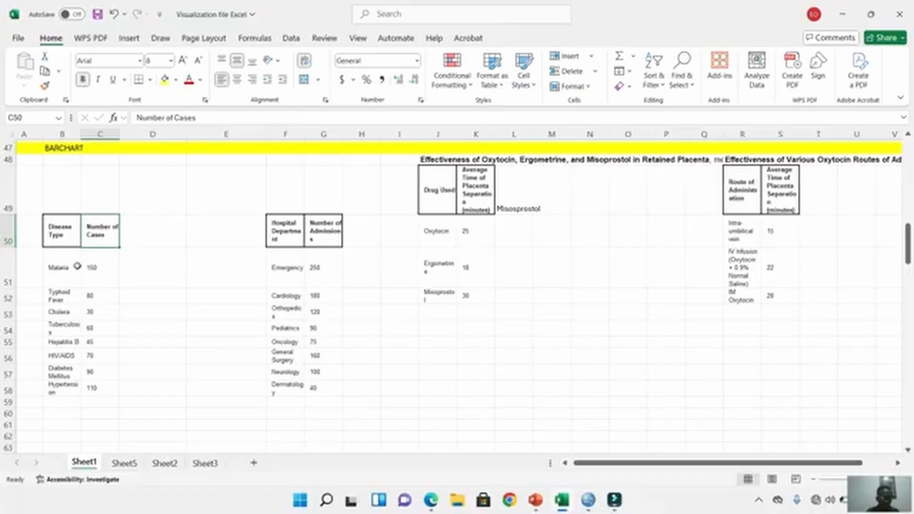
{"action": "left_click", "coordinate": [57, 238]}
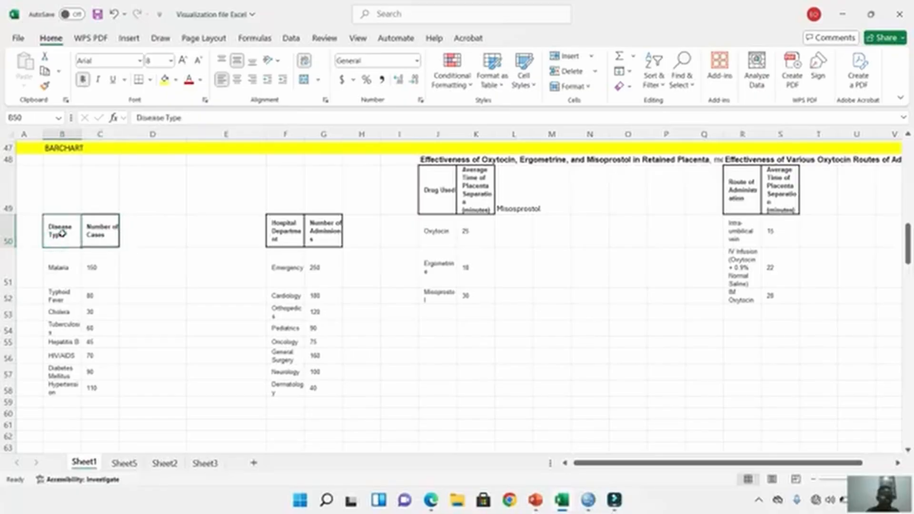
{"action": "left_click", "coordinate": [63, 268]}
{"action": "left_click", "coordinate": [61, 295]}
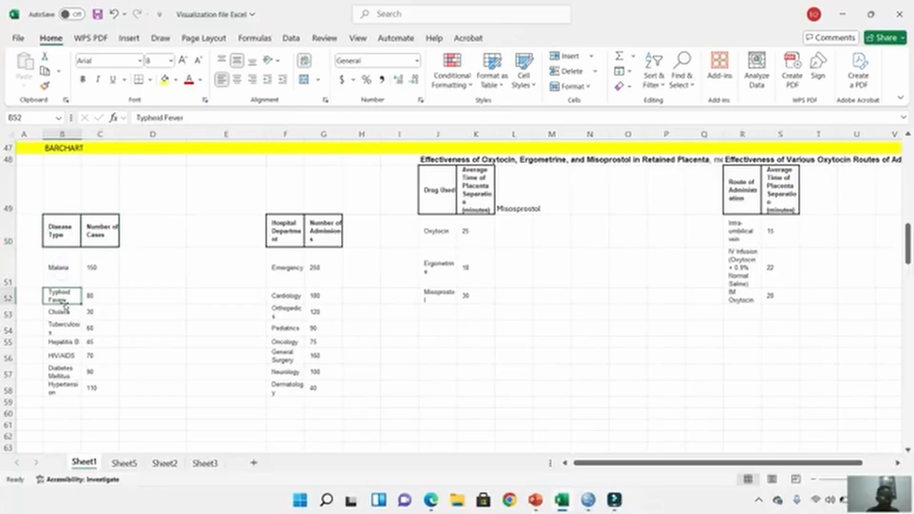
{"action": "left_click", "coordinate": [62, 314]}
{"action": "left_click", "coordinate": [60, 328]}
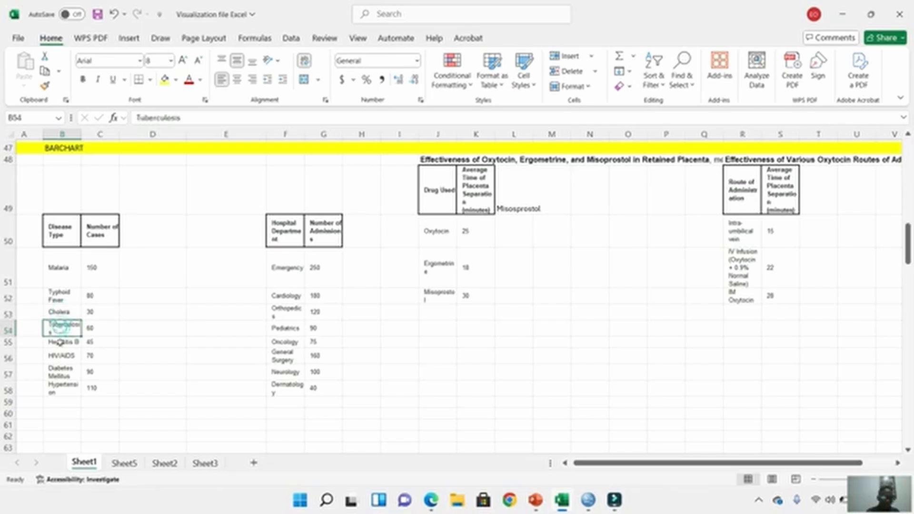
{"action": "left_click", "coordinate": [61, 342]}
{"action": "left_click", "coordinate": [67, 356]}
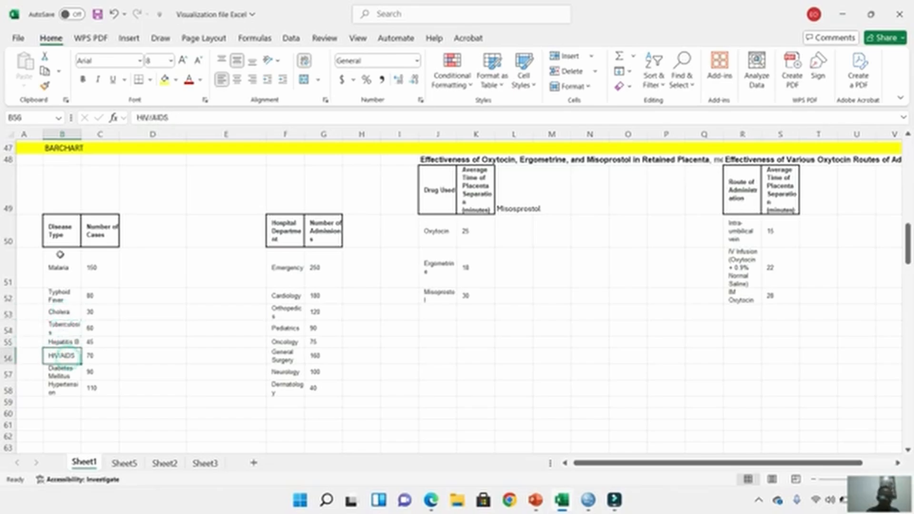
{"action": "left_click", "coordinate": [59, 279]}
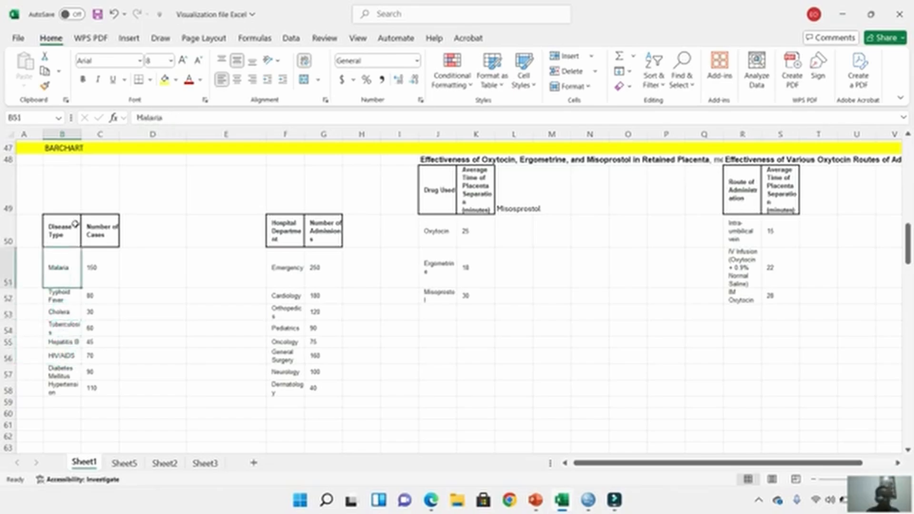
Review the case counts for Malaria, Typhoid Fever, Cholera and Tuberculosis and the table's Disease Type and Number of Cases headers.
{"action": "left_click", "coordinate": [93, 266]}
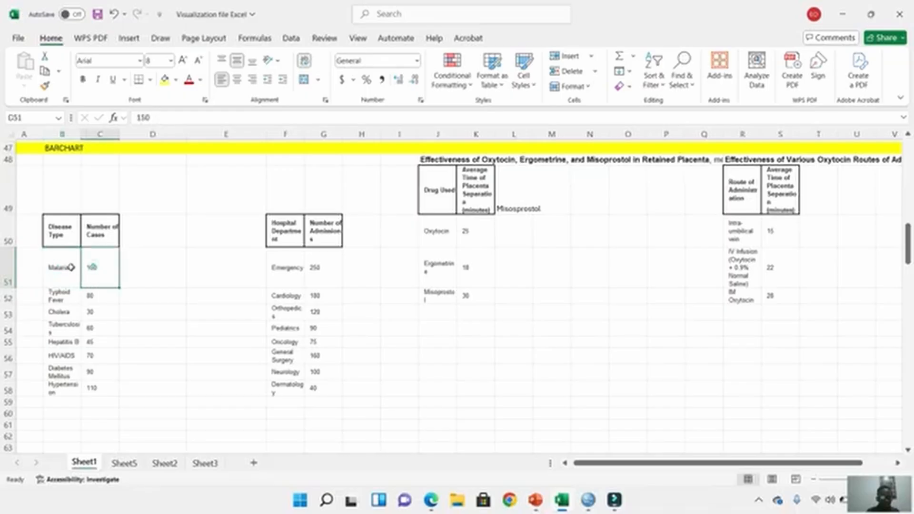
{"action": "left_click", "coordinate": [67, 266]}
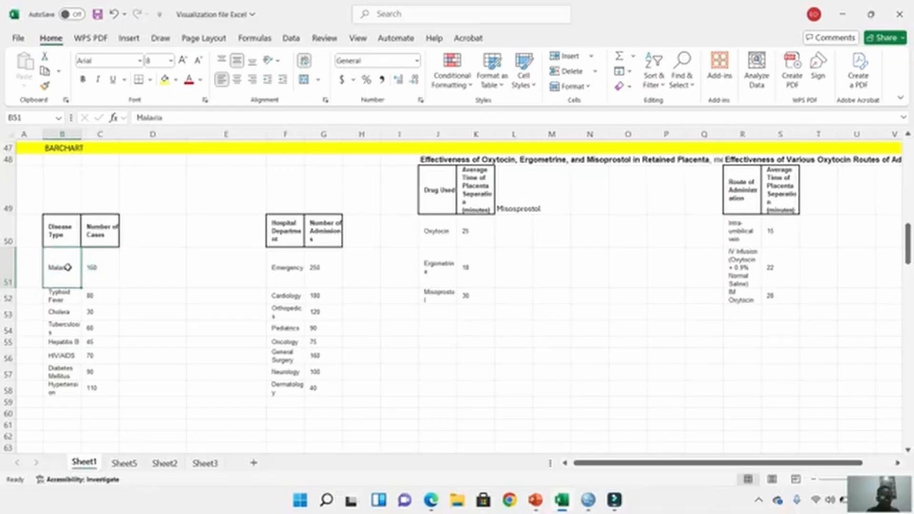
{"action": "left_click", "coordinate": [59, 295]}
{"action": "left_click", "coordinate": [93, 299]}
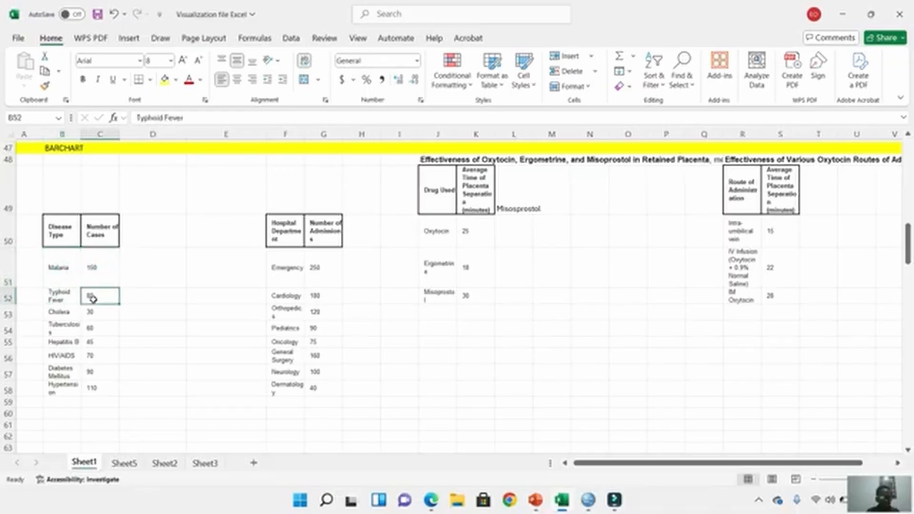
{"action": "left_click", "coordinate": [65, 312]}
{"action": "left_click", "coordinate": [91, 312]}
{"action": "left_click", "coordinate": [64, 328]}
{"action": "left_click", "coordinate": [91, 327]}
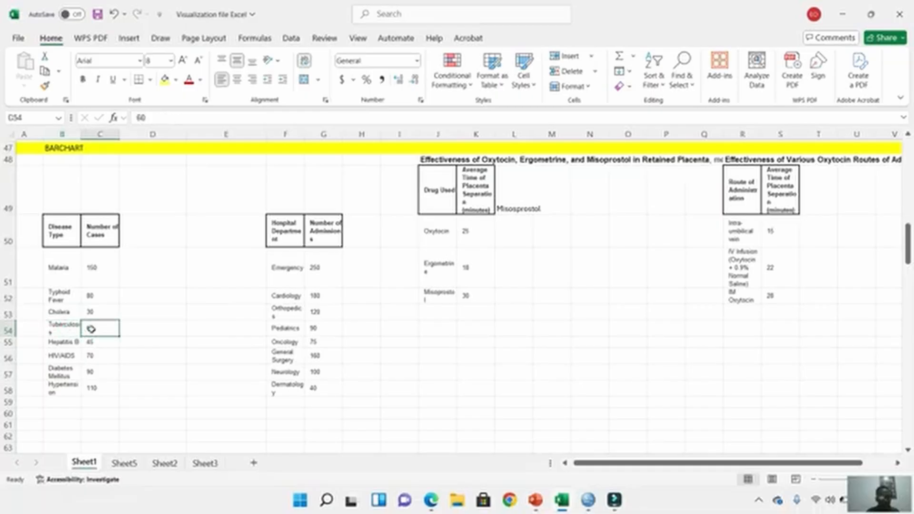
{"action": "left_click", "coordinate": [63, 327]}
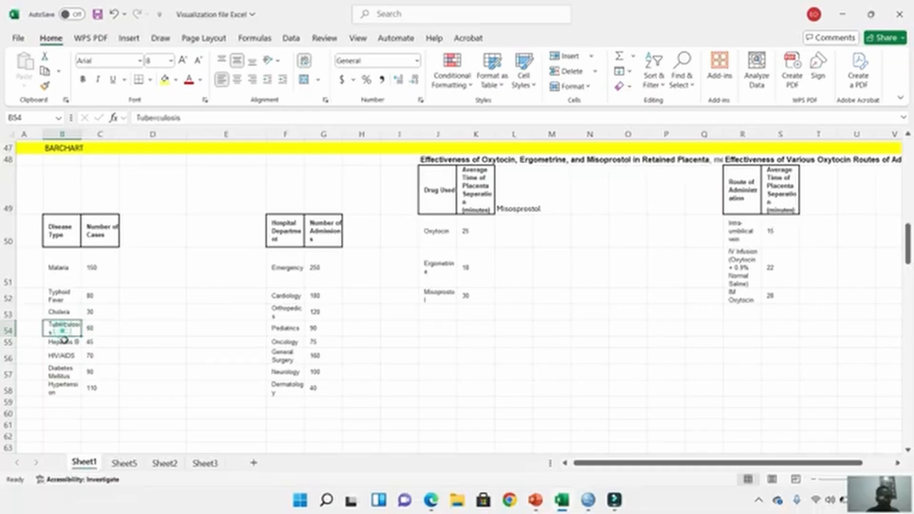
{"action": "left_click", "coordinate": [62, 234]}
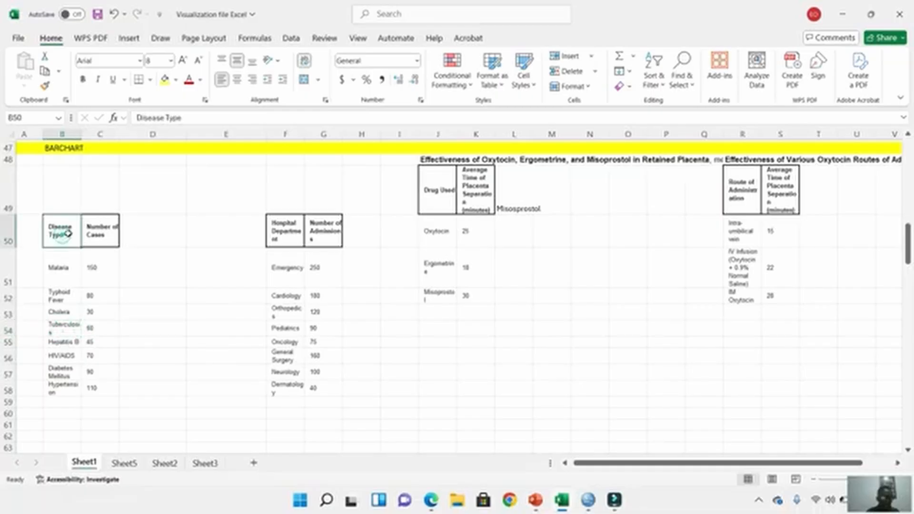
{"action": "left_click", "coordinate": [102, 232]}
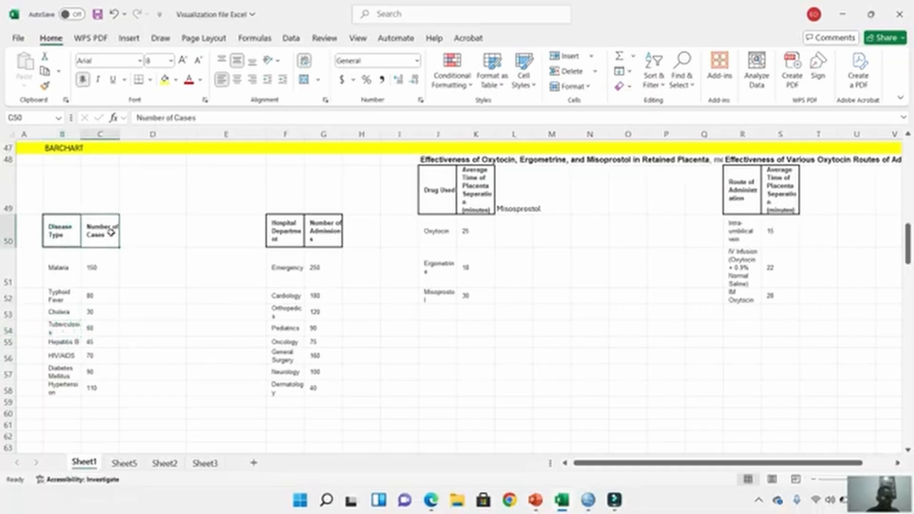
{"action": "left_click_drag", "start_coordinate": [56, 234], "coordinate": [87, 395]}
{"action": "left_click", "coordinate": [60, 234]}
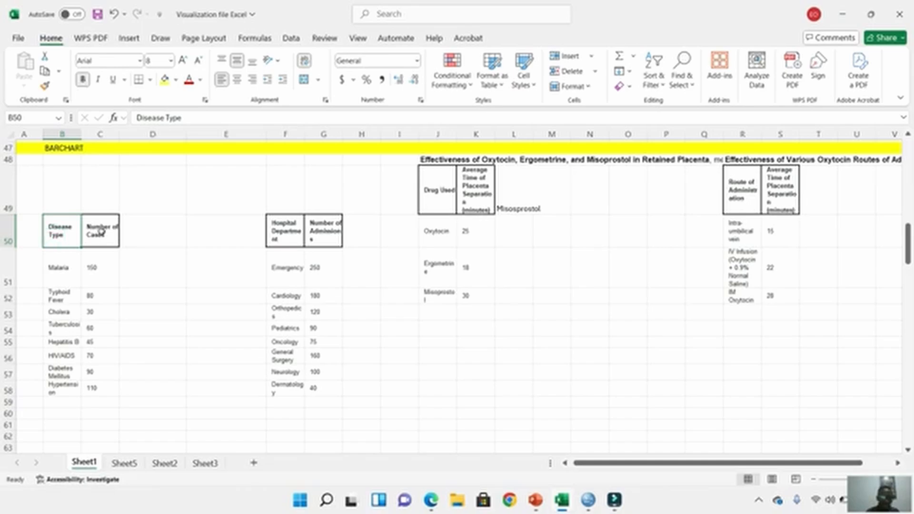
{"action": "left_click", "coordinate": [56, 232]}
{"action": "double_click", "coordinate": [67, 227]}
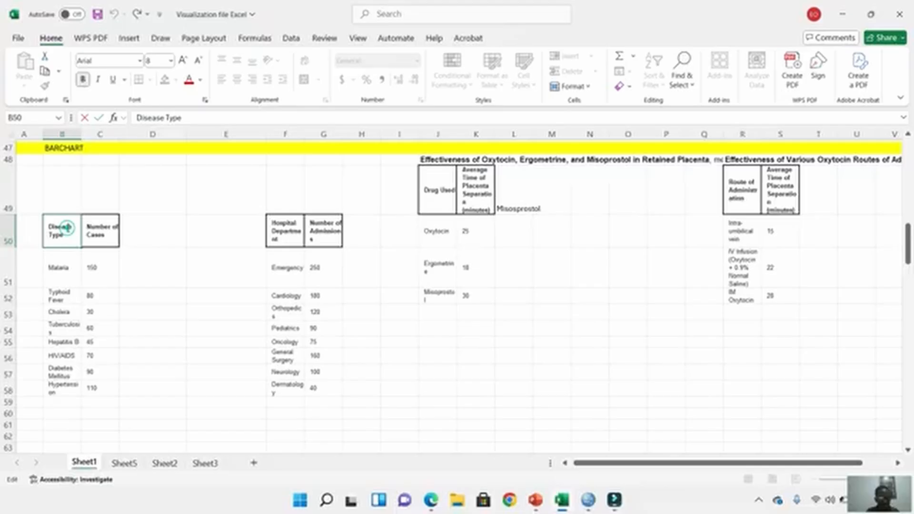
{"action": "left_click", "coordinate": [93, 229]}
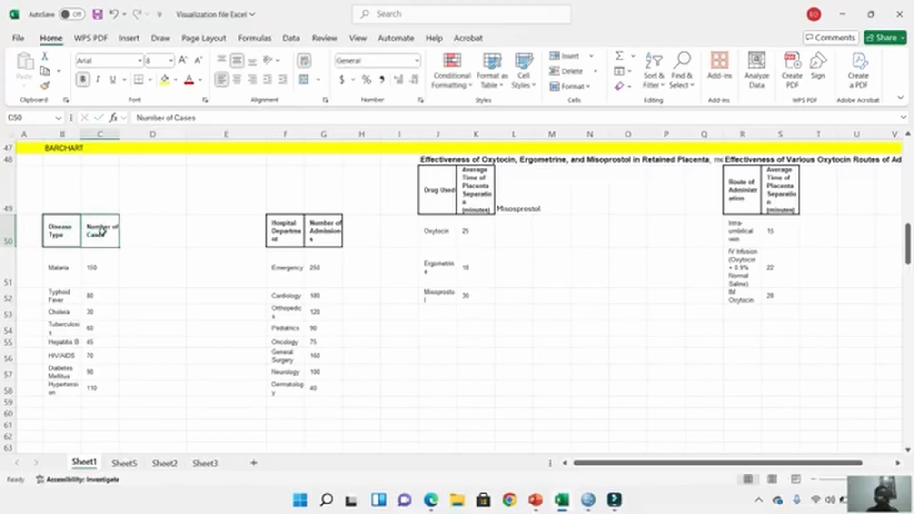
{"action": "left_click", "coordinate": [104, 240]}
Select the full Disease Type and Number of Cases table, B50:C58, as source data for a column chart.
{"action": "left_click_drag", "start_coordinate": [66, 228], "coordinate": [85, 390]}
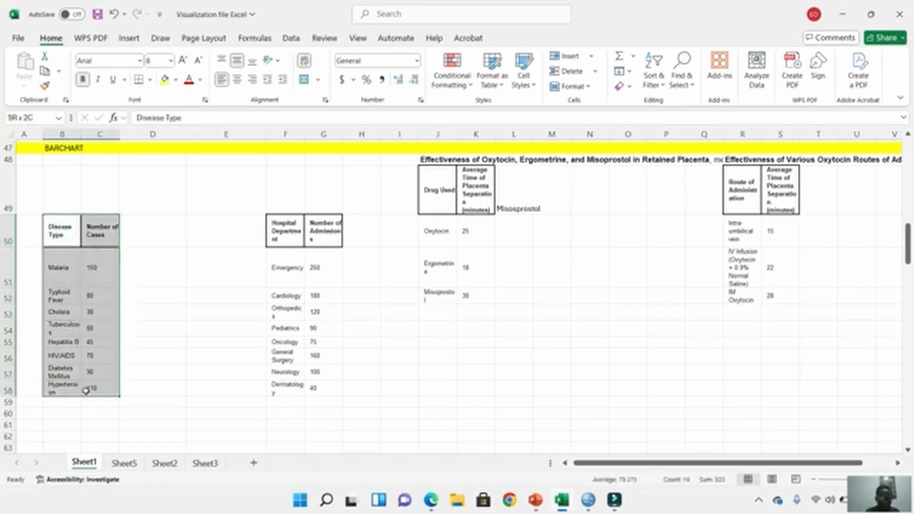
{"action": "double_click", "coordinate": [57, 235]}
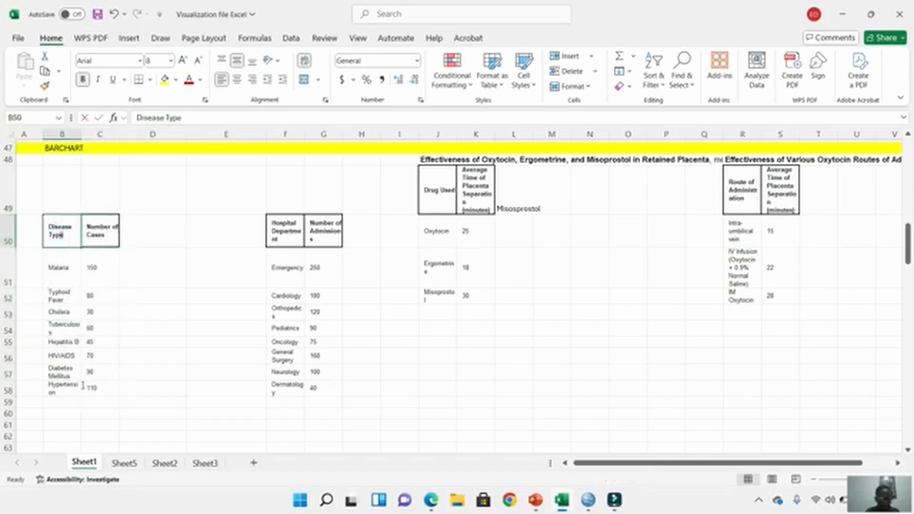
{"action": "left_click", "coordinate": [67, 290]}
{"action": "left_click_drag", "start_coordinate": [57, 237], "coordinate": [91, 389]}
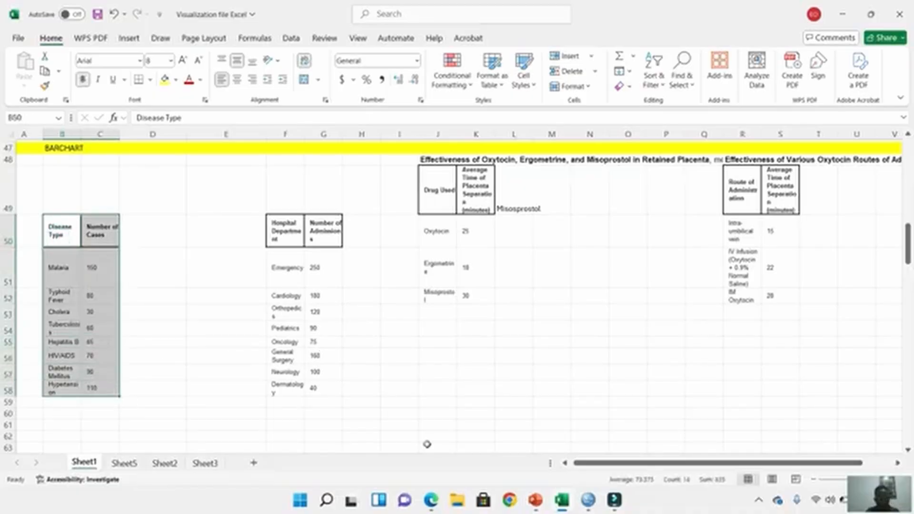
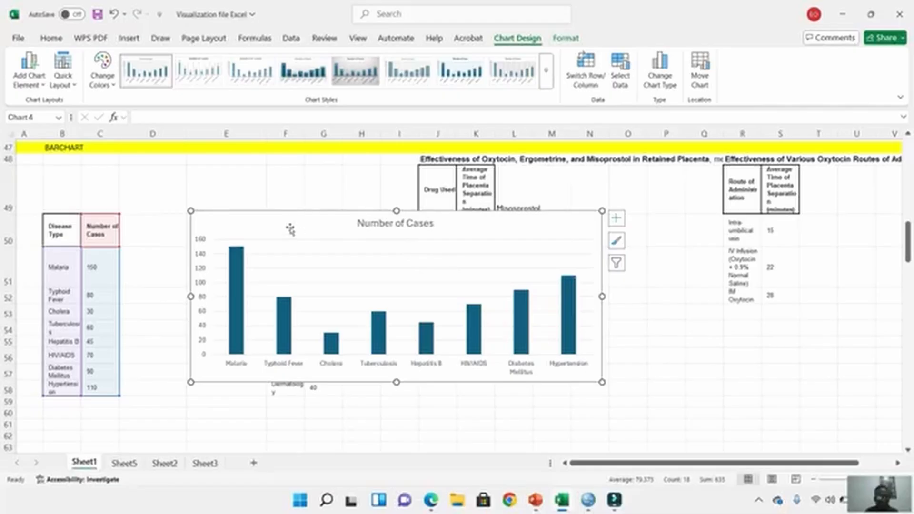
Make the Number of Cases chart slightly taller and move it off the Hospital Department table, over about columns I to S.
{"action": "left_click", "coordinate": [275, 219]}
{"action": "left_click_drag", "start_coordinate": [397, 211], "coordinate": [397, 206]}
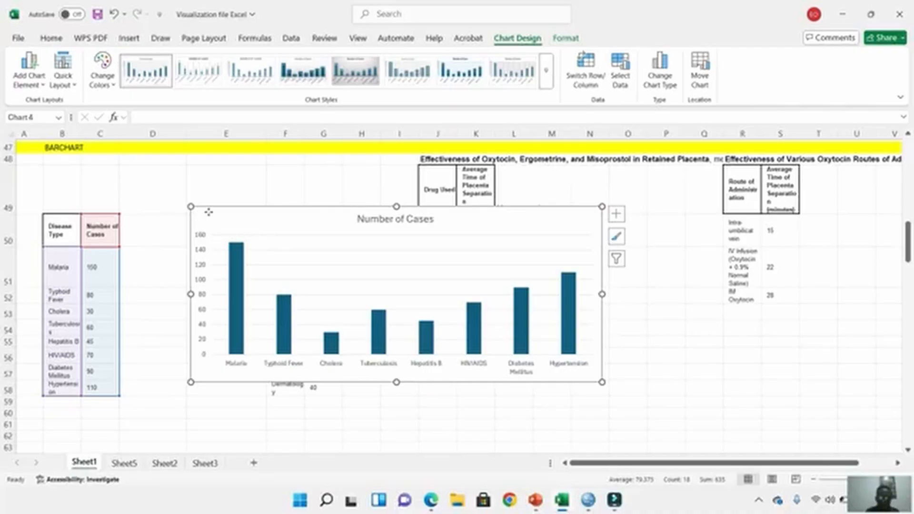
{"action": "left_click_drag", "start_coordinate": [208, 212], "coordinate": [441, 222]}
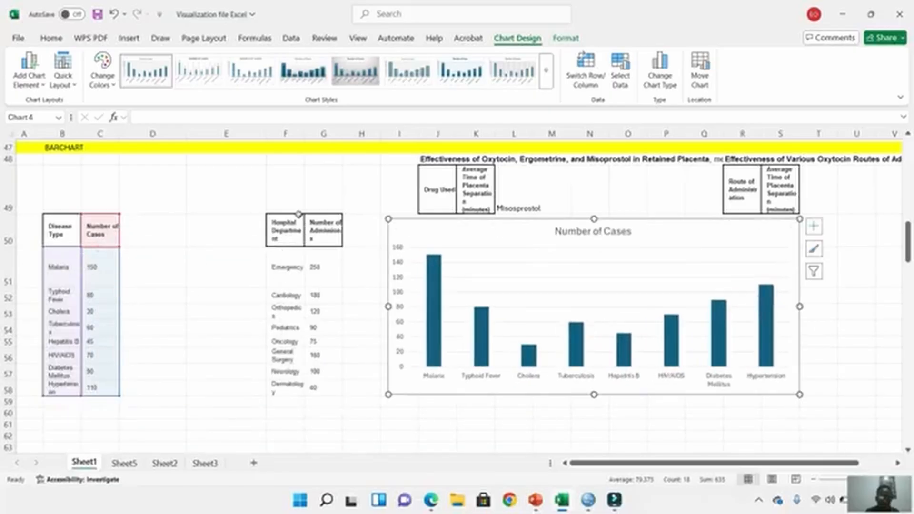
{"action": "left_click", "coordinate": [280, 229]}
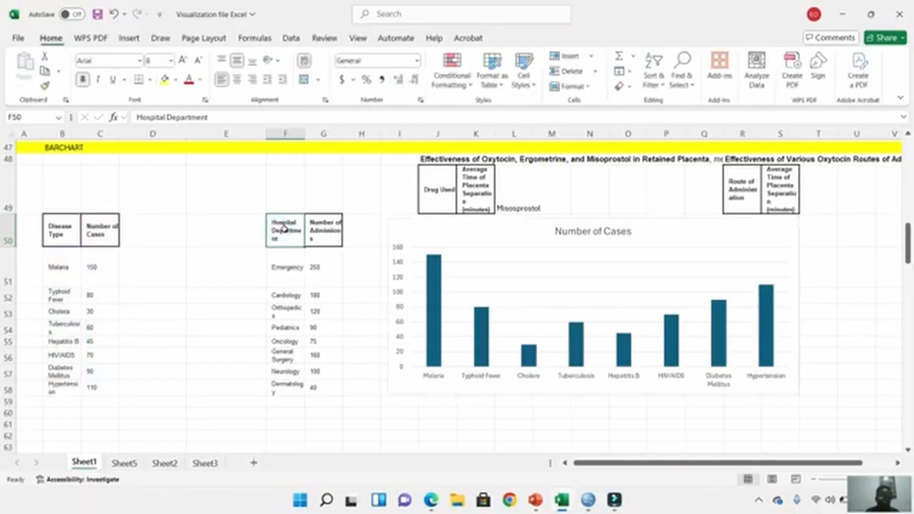
{"action": "left_click_drag", "start_coordinate": [284, 229], "coordinate": [324, 231]}
Try the second chart style on the Number of Cases chart, then apply the eighth one with a shaded plot area and data labels.
{"action": "left_click", "coordinate": [394, 234]}
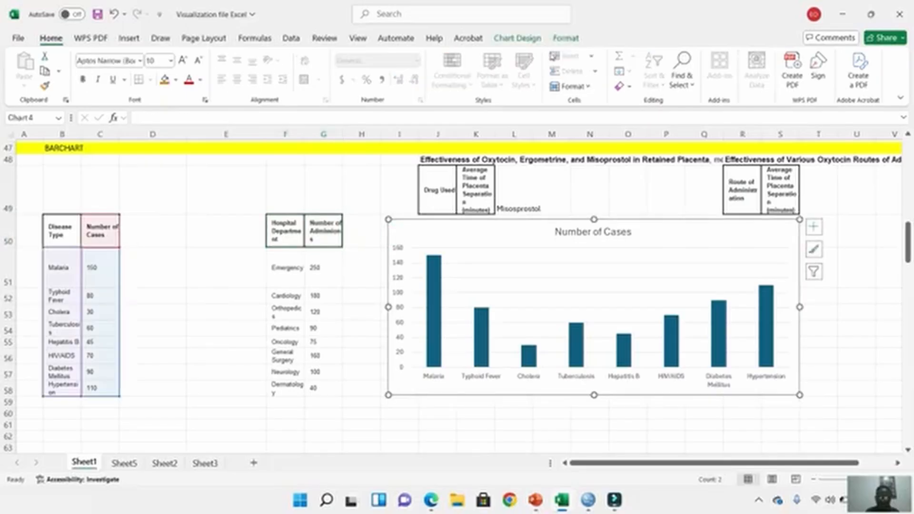
{"action": "left_click", "coordinate": [524, 38]}
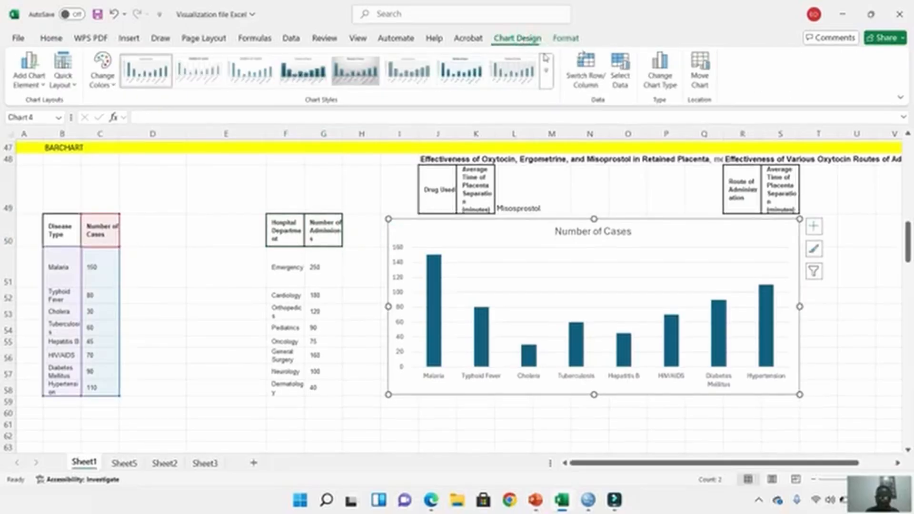
{"action": "left_click", "coordinate": [548, 76]}
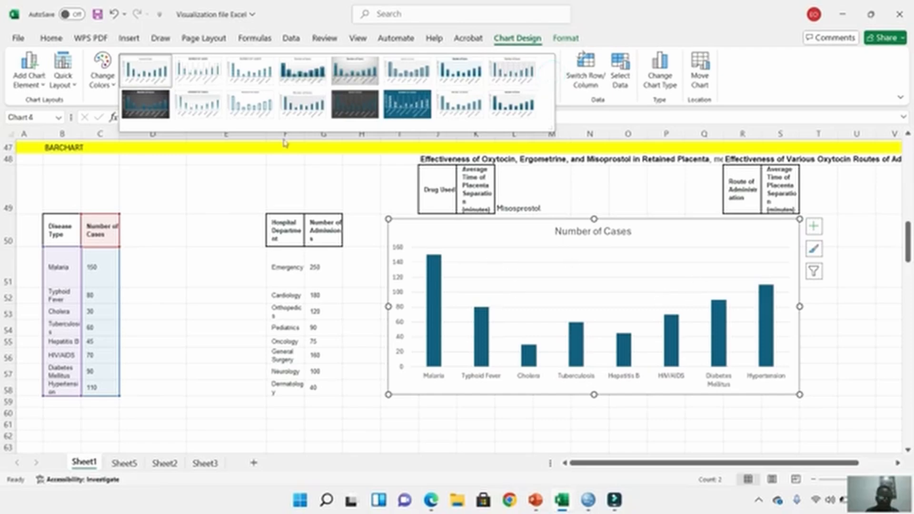
{"action": "left_click", "coordinate": [210, 71]}
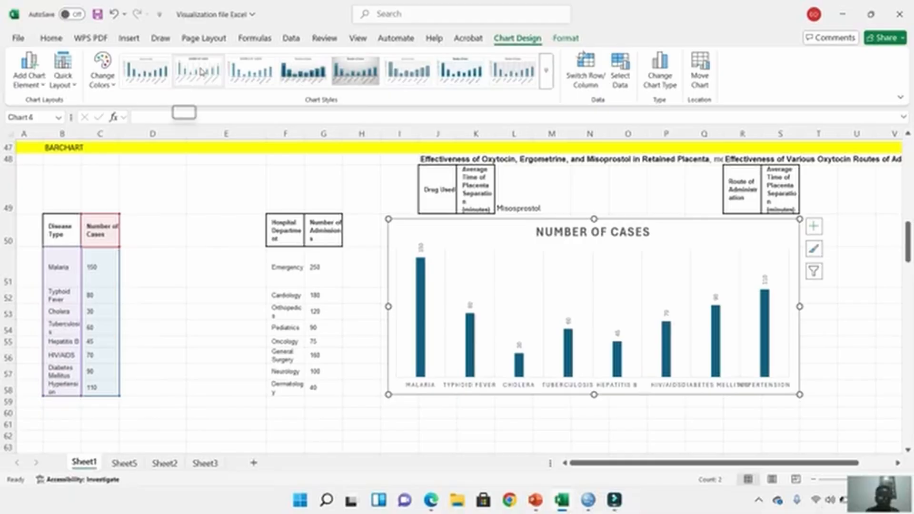
{"action": "left_click", "coordinate": [507, 67]}
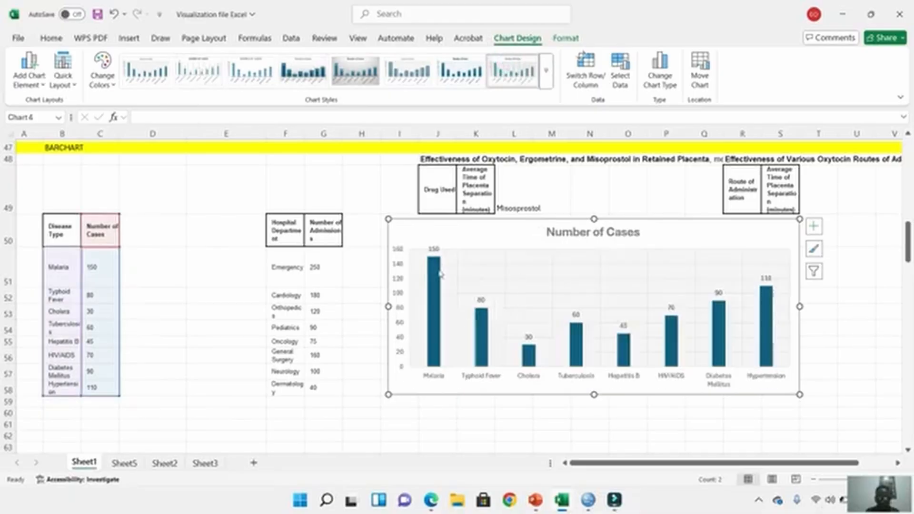
Change the data label above the Malaria bar to 150(40%).
{"action": "left_click", "coordinate": [434, 249]}
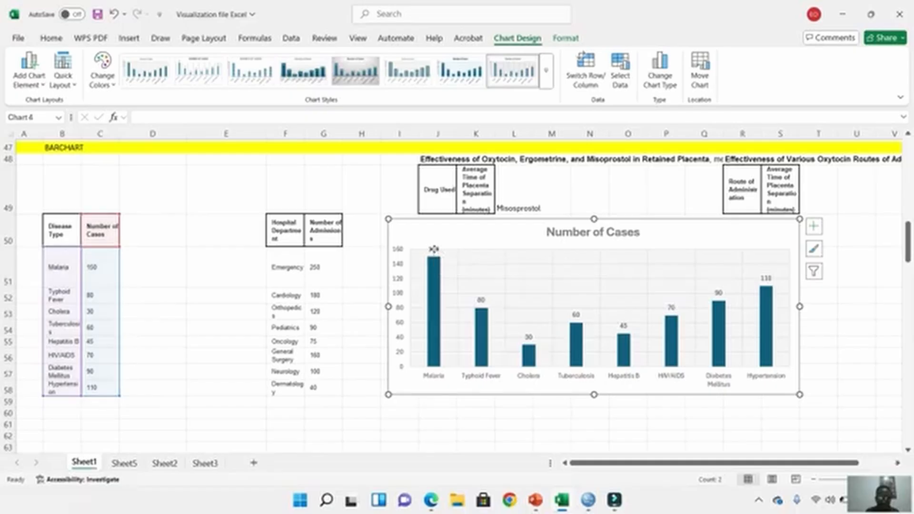
{"action": "left_click", "coordinate": [434, 249]}
{"action": "left_click", "coordinate": [434, 248]}
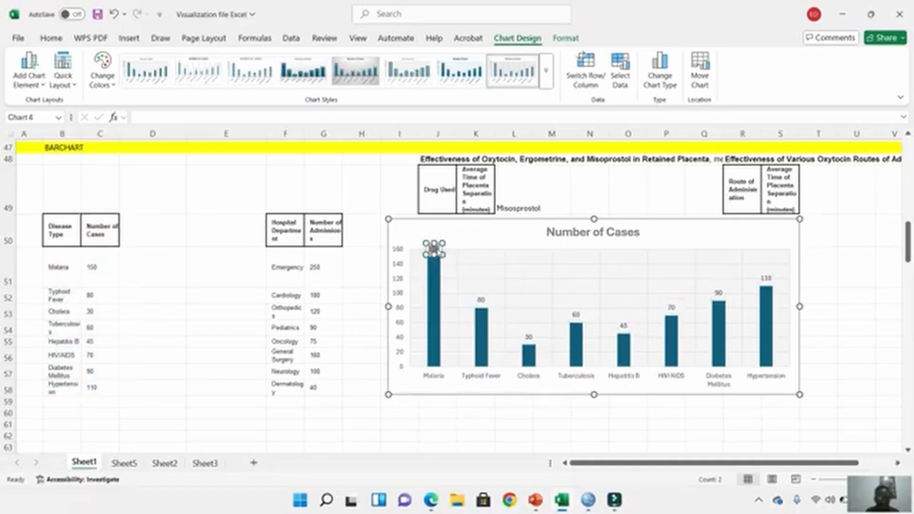
{"action": "key", "text": "BackSpace"}
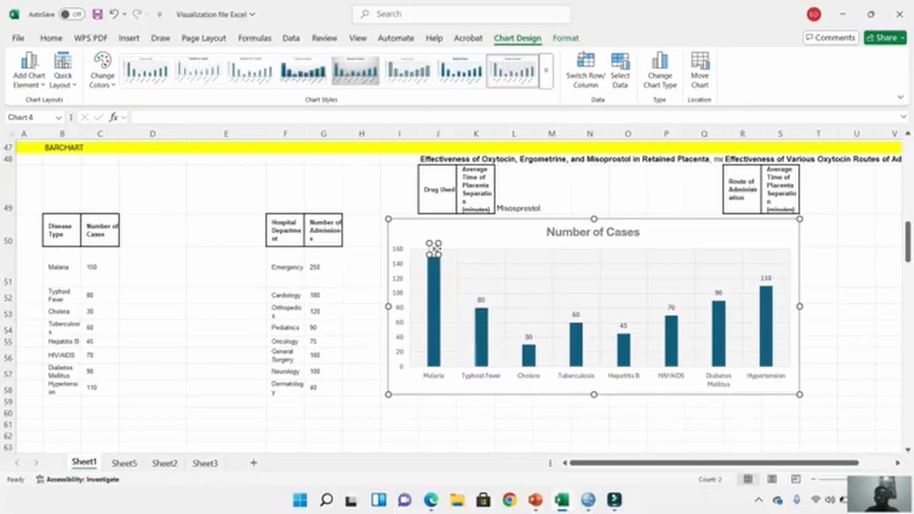
{"action": "key", "text": "BackSpace"}
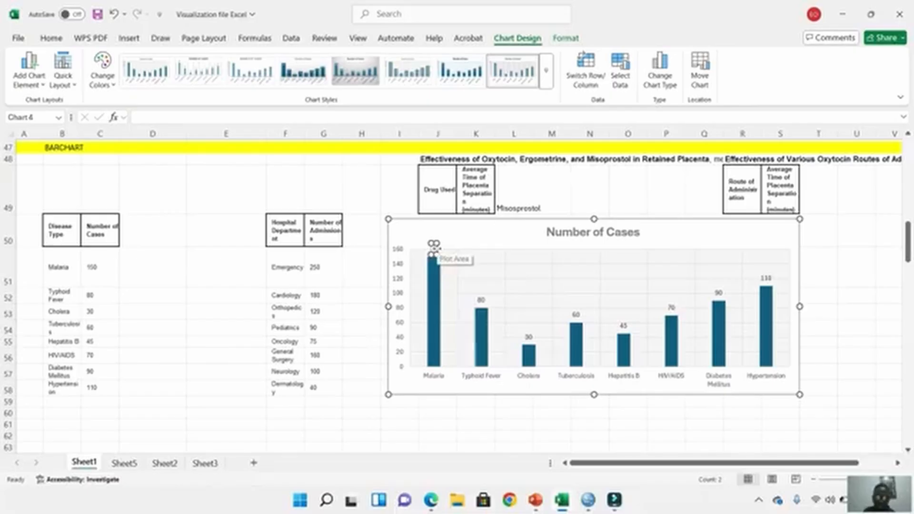
{"action": "type", "text": "150"}
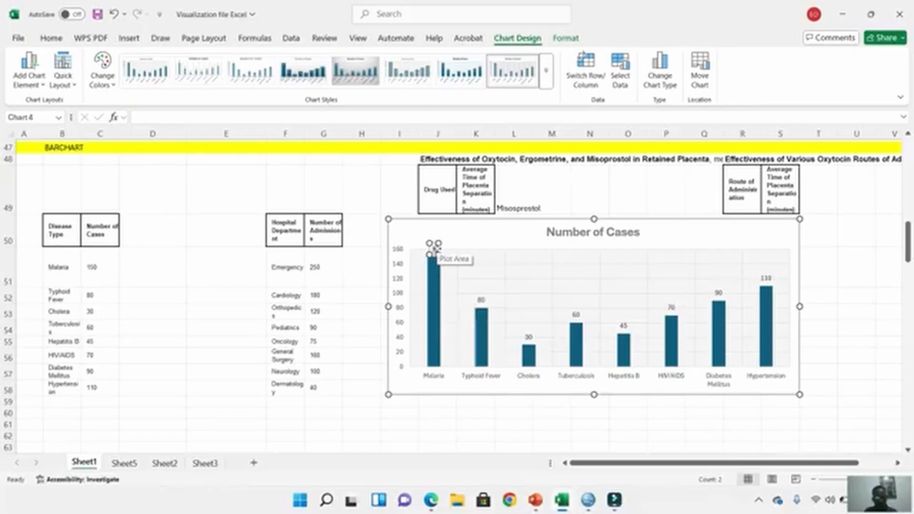
{"action": "type", "text": " ("}
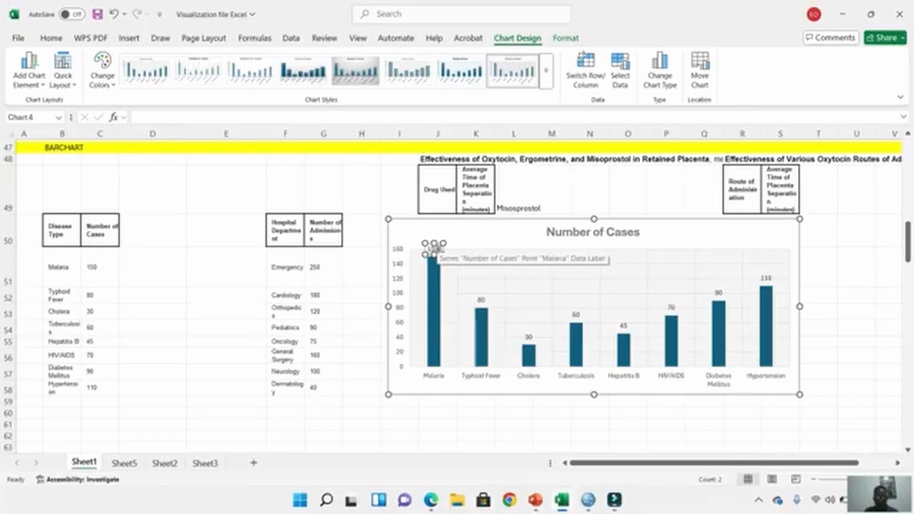
{"action": "type", "text": "50"}
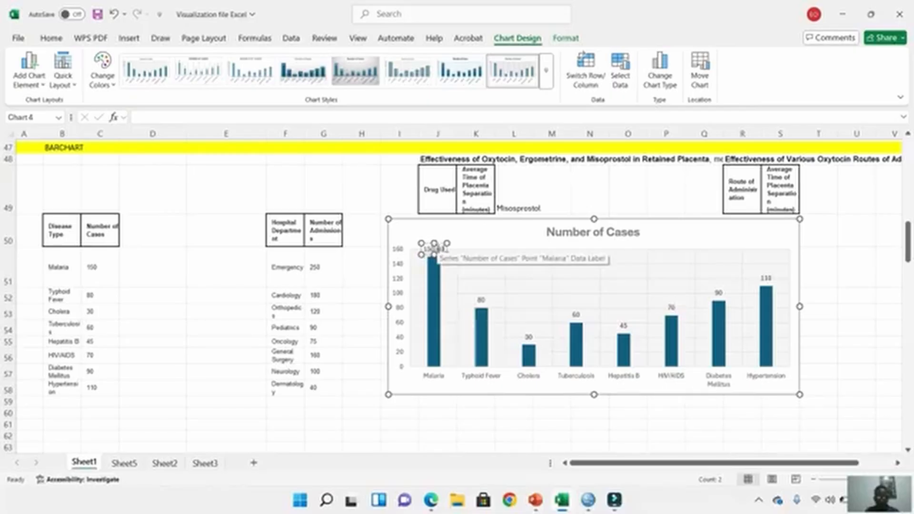
{"action": "type", "text": "%)"}
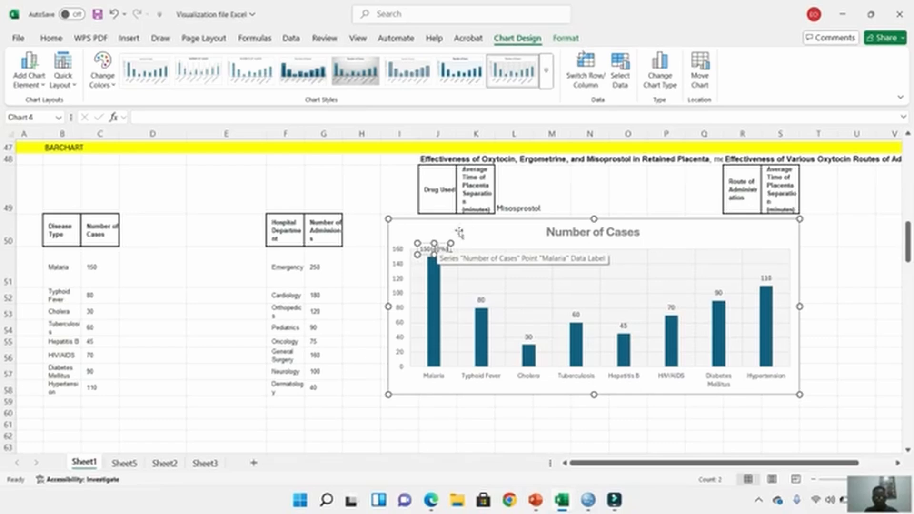
{"action": "left_click", "coordinate": [477, 223]}
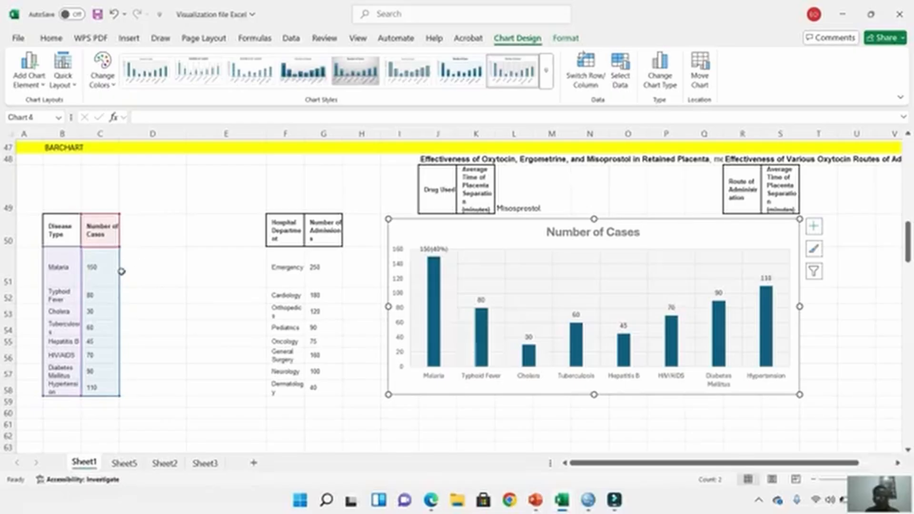
Remove the bracketed percentage from the Malaria bar's data label, leaving only 150.
{"action": "left_click", "coordinate": [426, 245]}
{"action": "left_click", "coordinate": [431, 247]}
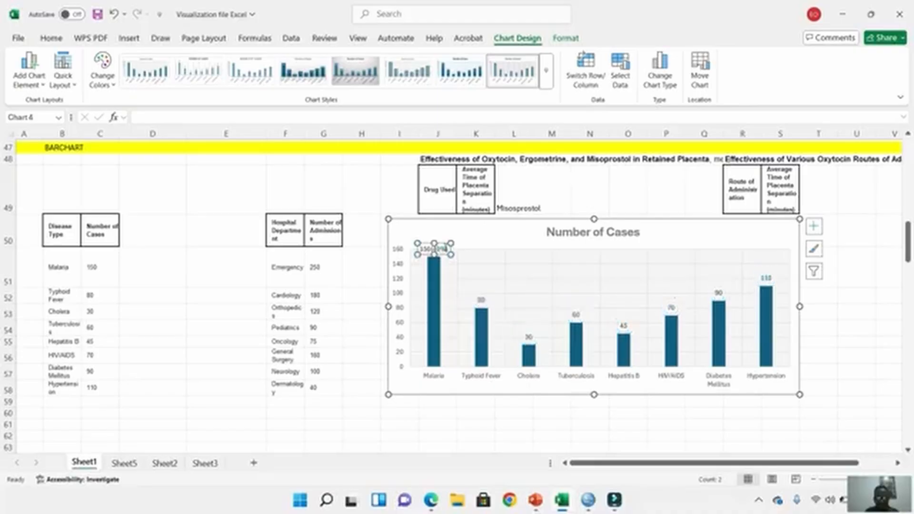
{"action": "double_click", "coordinate": [434, 249]}
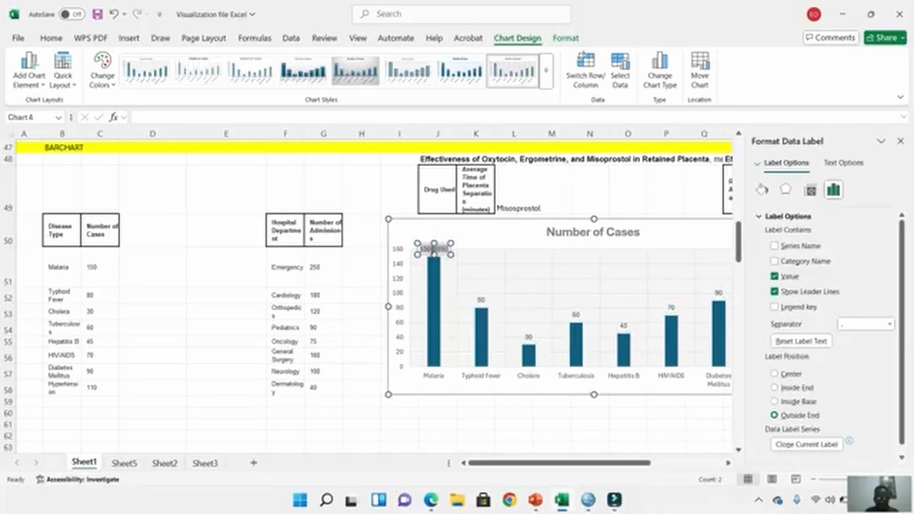
{"action": "left_click", "coordinate": [436, 250]}
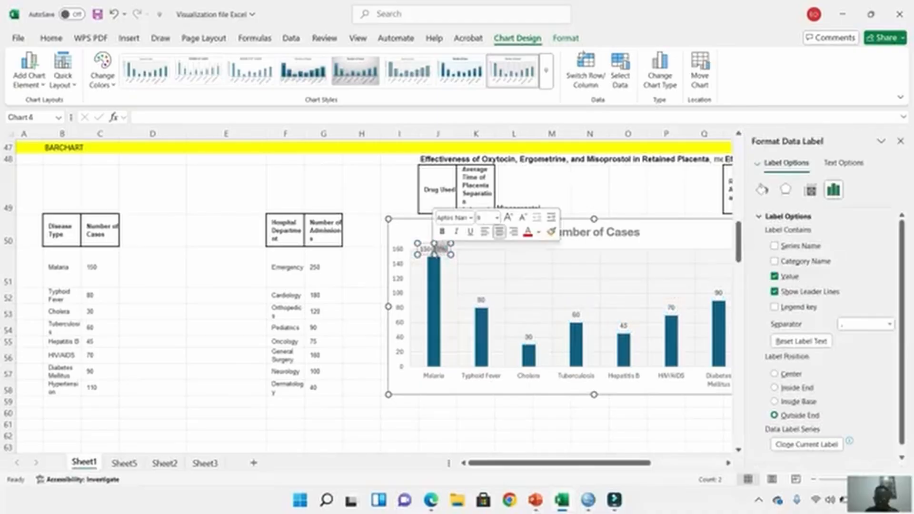
{"action": "key", "text": "BackSpace"}
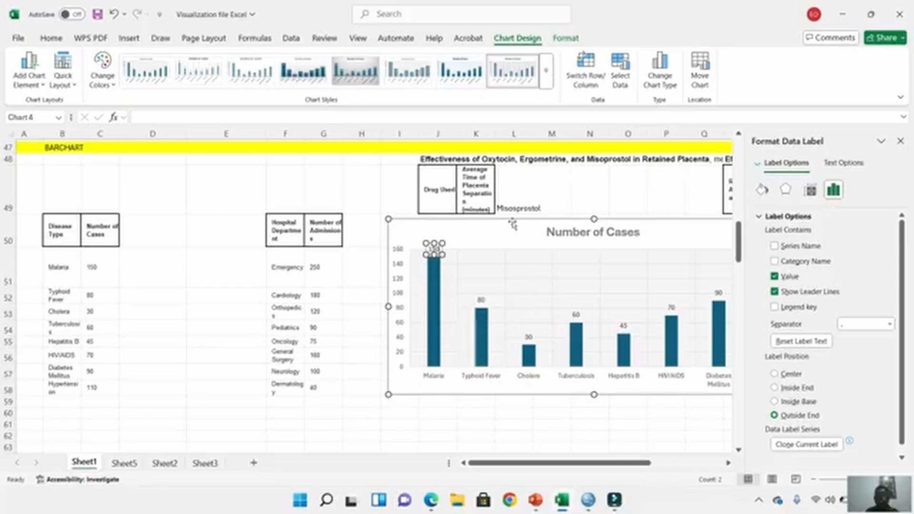
Check the formatting options of the Number of Cases chart's data labels and horizontal axis, and close the formatting pane.
{"action": "left_click", "coordinate": [498, 232]}
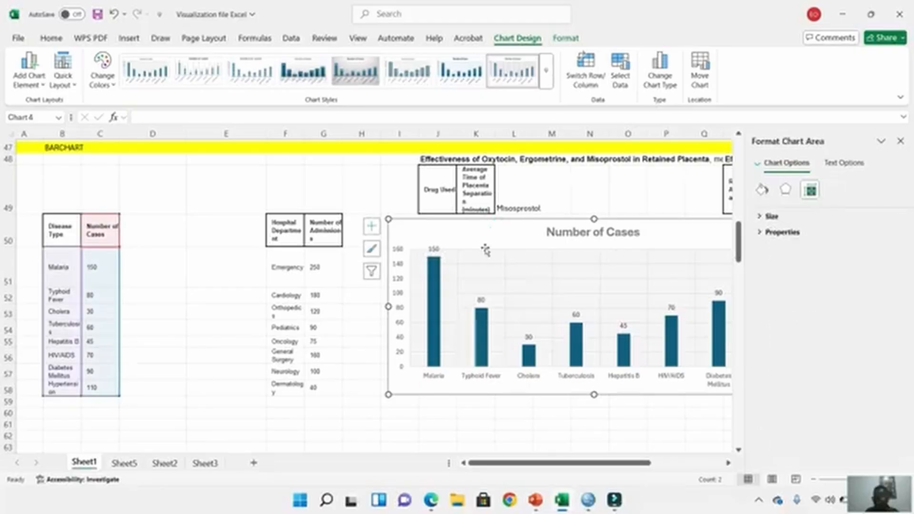
{"action": "left_click", "coordinate": [433, 248]}
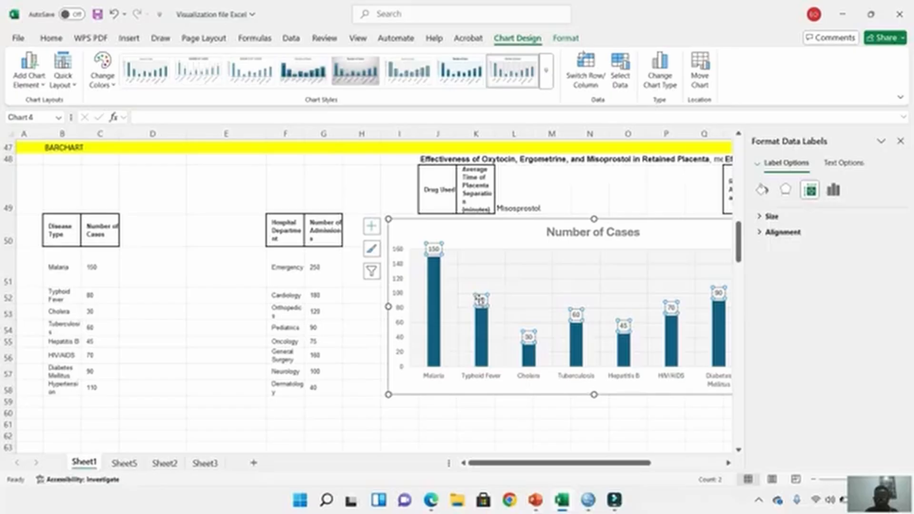
{"action": "right_click", "coordinate": [479, 299]}
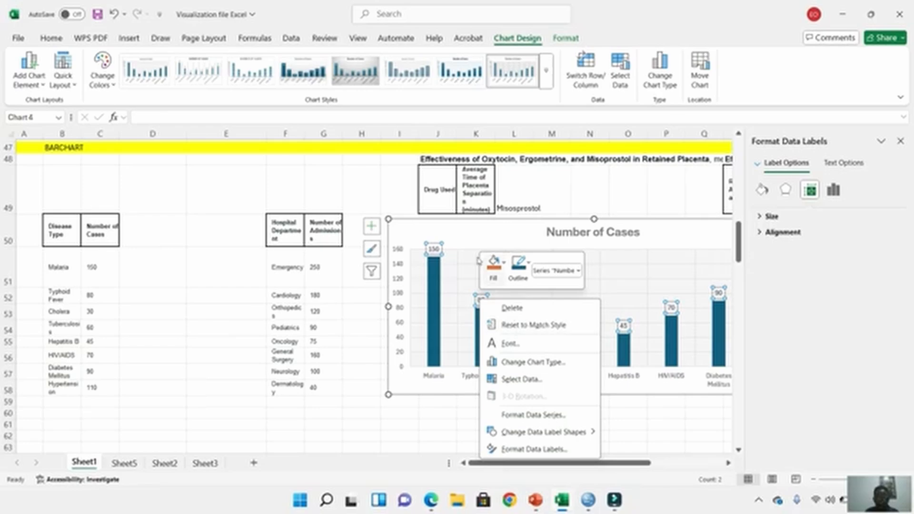
{"action": "left_click", "coordinate": [470, 226]}
{"action": "left_click", "coordinate": [430, 383]}
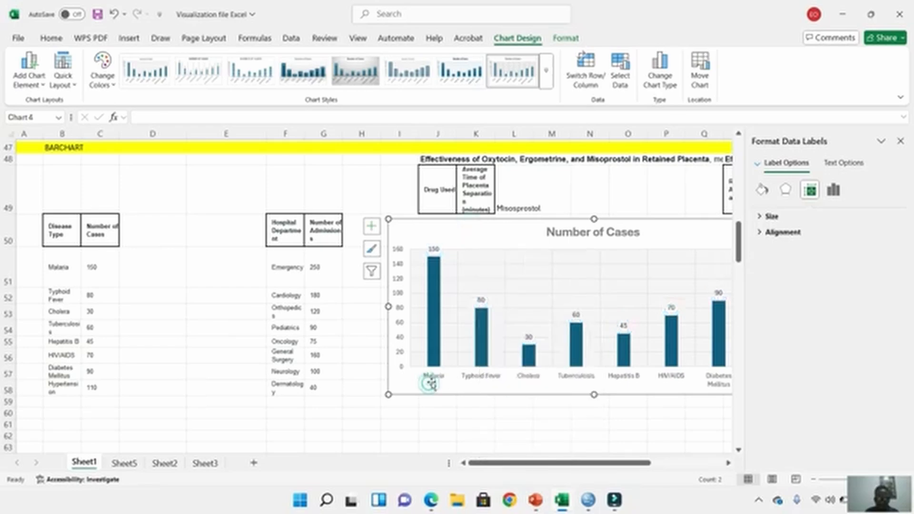
{"action": "left_click", "coordinate": [432, 381]}
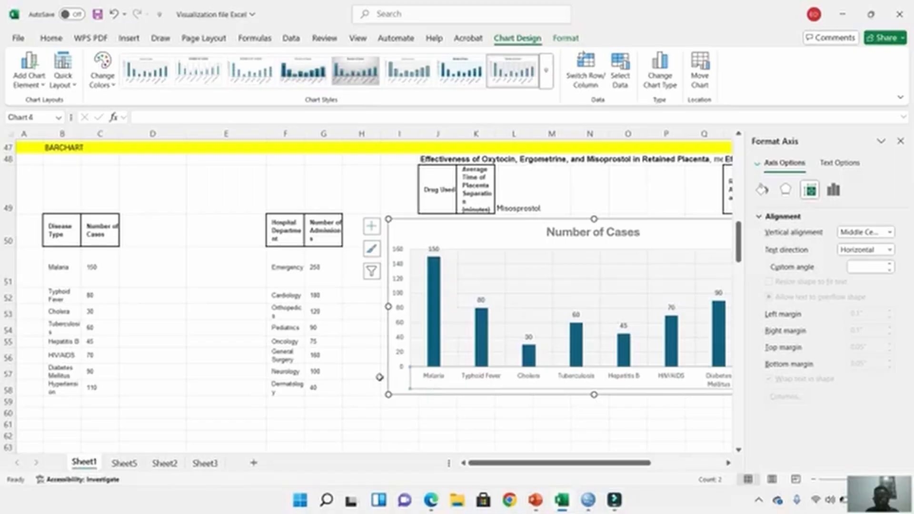
{"action": "left_click", "coordinate": [399, 382]}
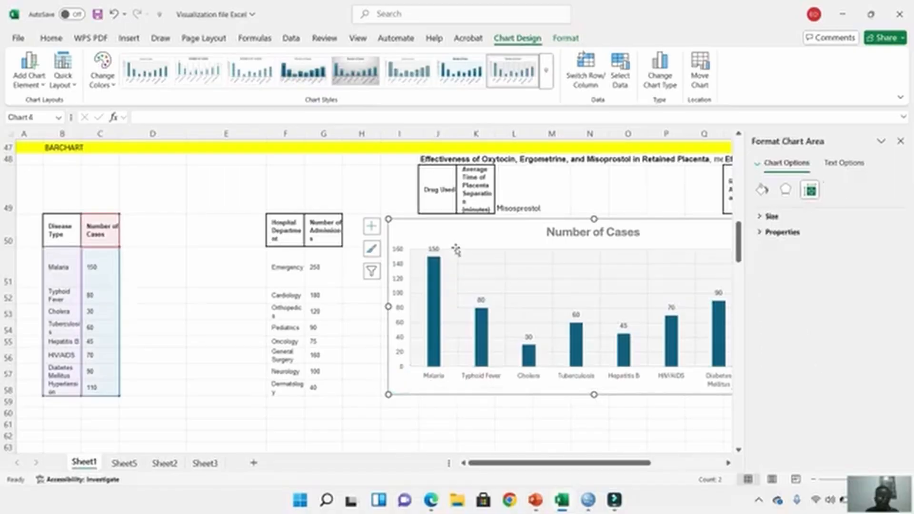
{"action": "left_click", "coordinate": [901, 142]}
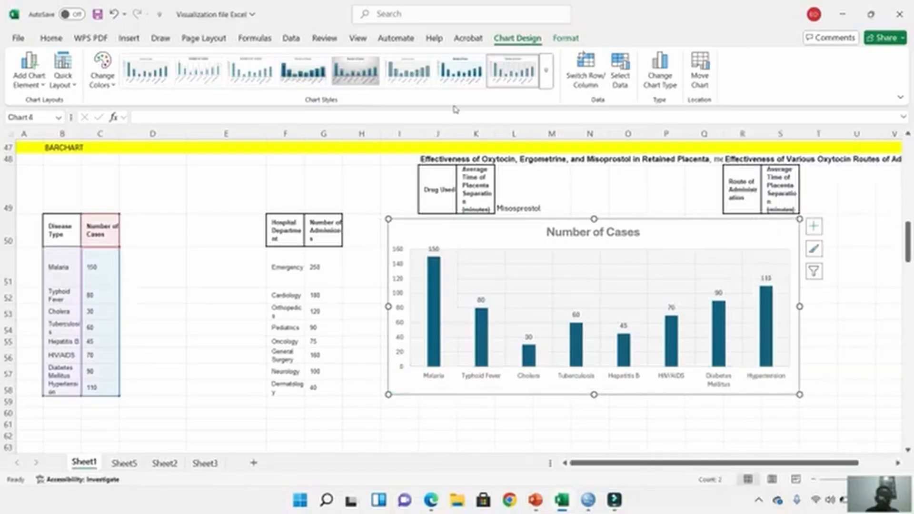
{"action": "left_click", "coordinate": [71, 87]}
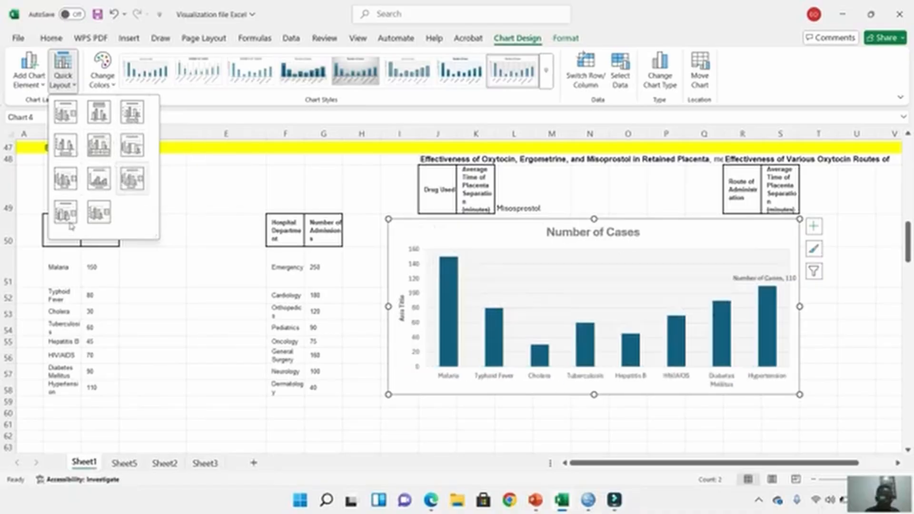
{"action": "left_click", "coordinate": [29, 82]}
{"action": "left_click", "coordinate": [29, 82]}
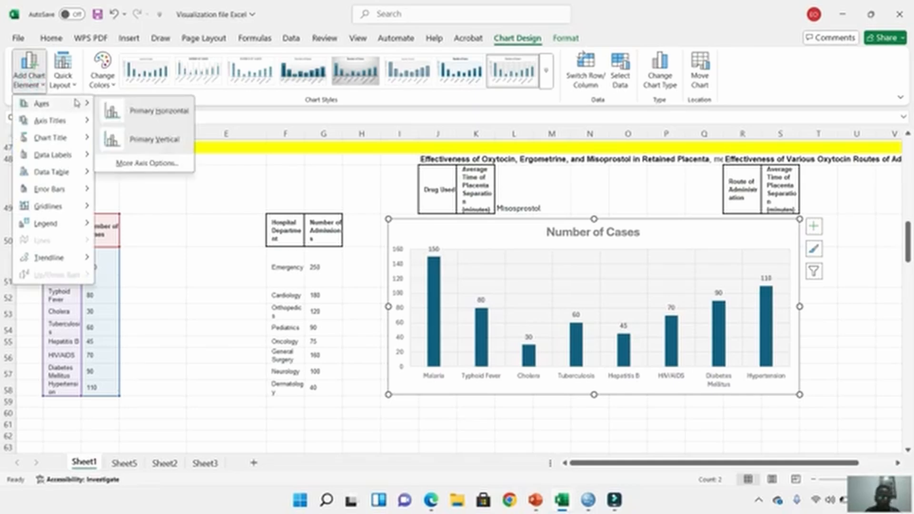
{"action": "mouse_move", "coordinate": [72, 223]}
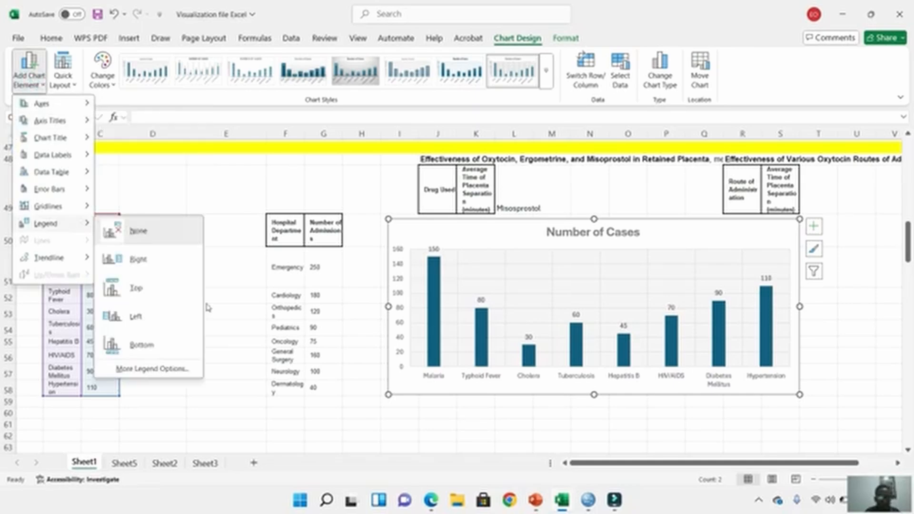
{"action": "left_click", "coordinate": [276, 268]}
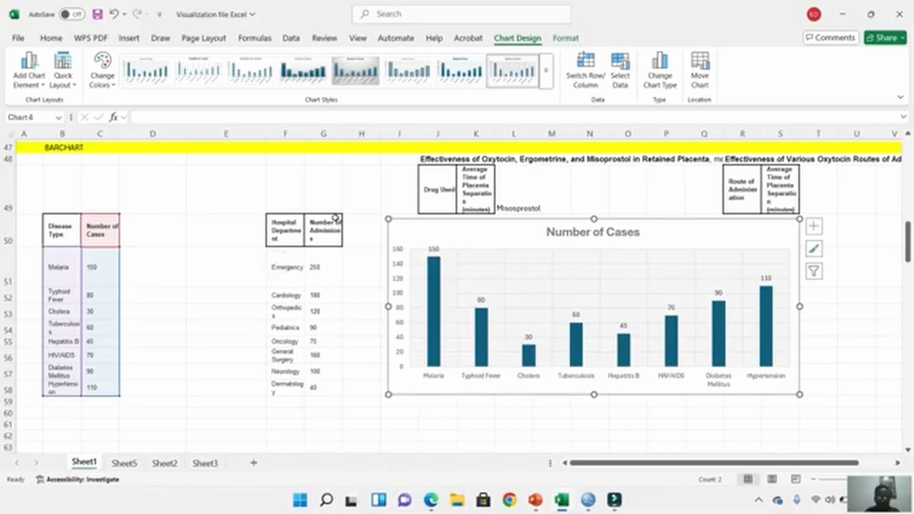
Move the Number of Cases chart to about columns J to U, slightly higher, and select the hospital department data in F51:G58.
{"action": "left_click_drag", "start_coordinate": [424, 231], "coordinate": [476, 204]}
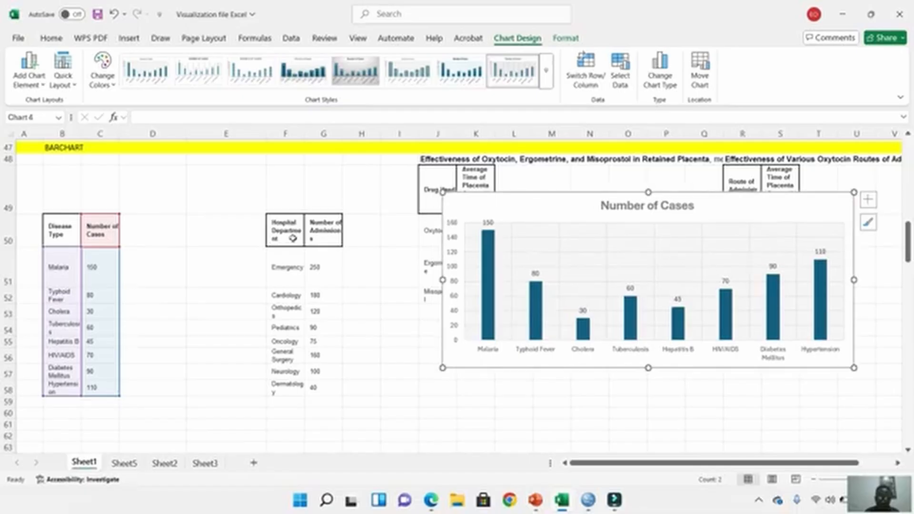
{"action": "left_click", "coordinate": [285, 232]}
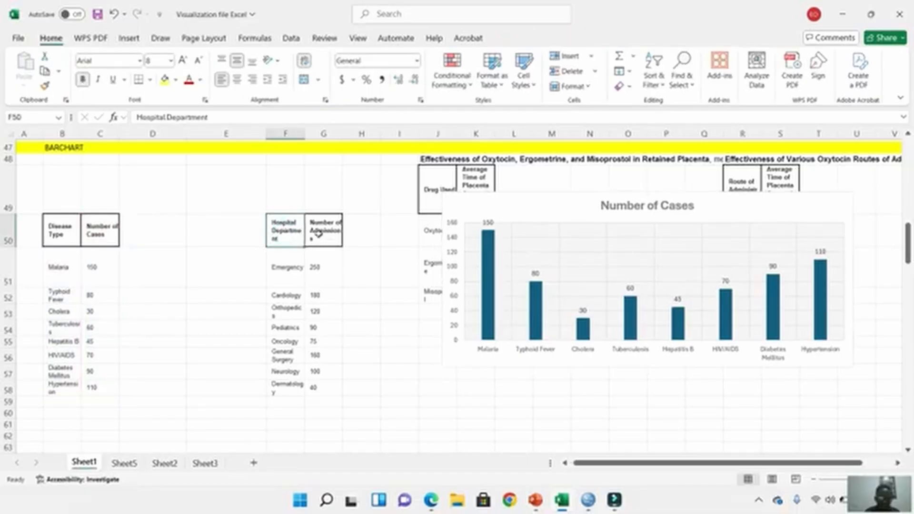
{"action": "left_click", "coordinate": [289, 257]}
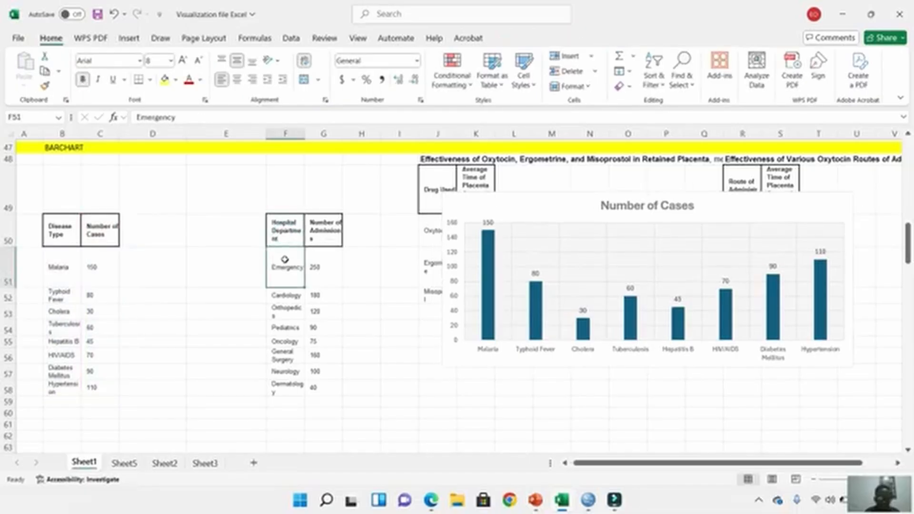
{"action": "left_click", "coordinate": [318, 264]}
{"action": "left_click_drag", "start_coordinate": [280, 265], "coordinate": [310, 387]}
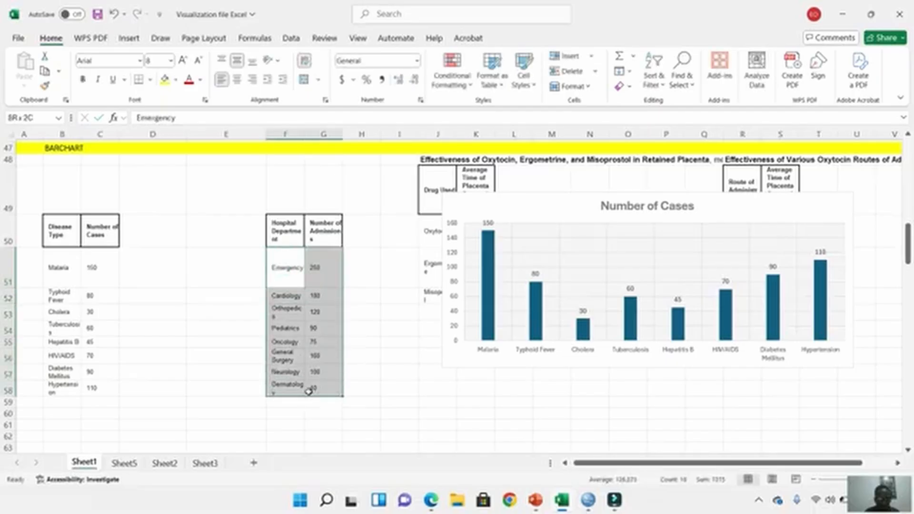
Insert a 2-D clustered column chart of the department admissions, widen it and move it over about columns D to L.
{"action": "left_click", "coordinate": [128, 38]}
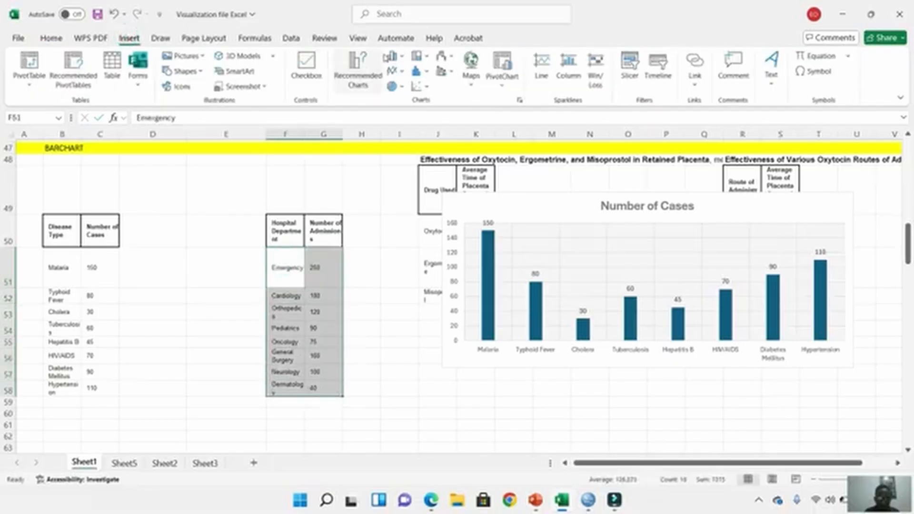
{"action": "left_click", "coordinate": [401, 57]}
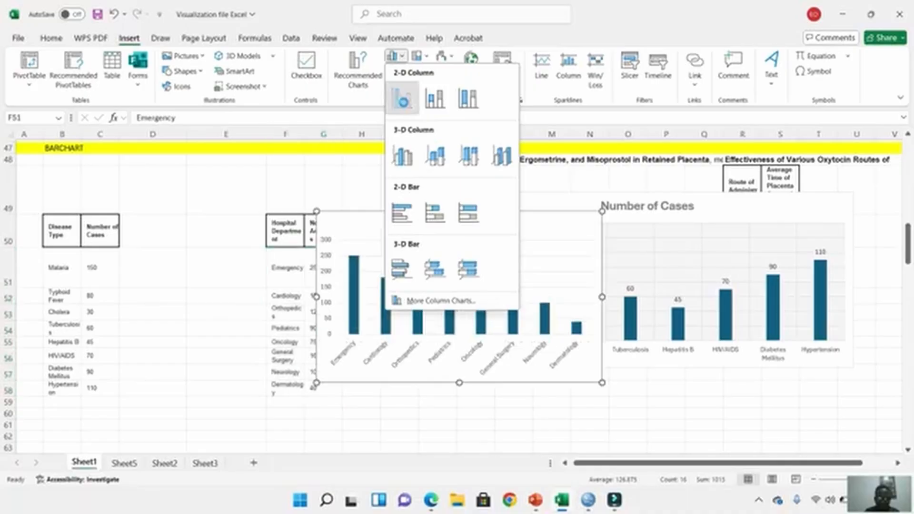
{"action": "left_click", "coordinate": [403, 103]}
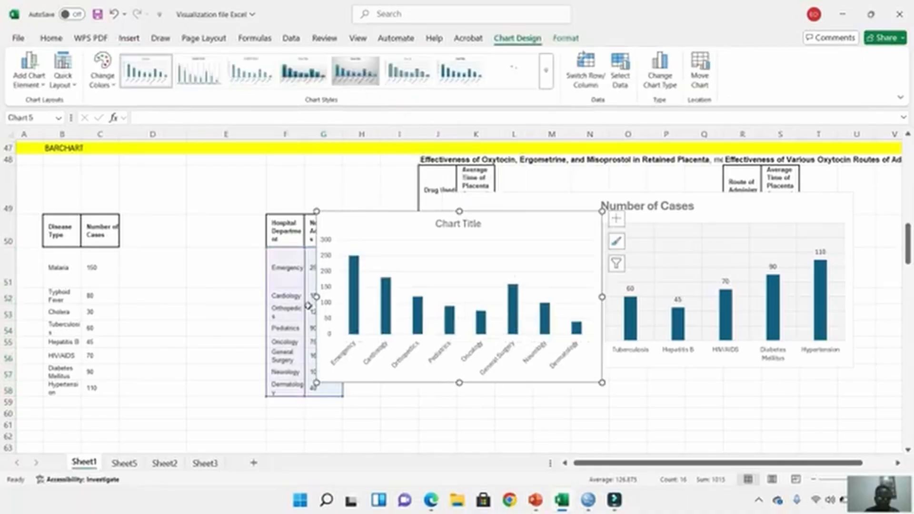
{"action": "left_click_drag", "start_coordinate": [317, 296], "coordinate": [198, 275]}
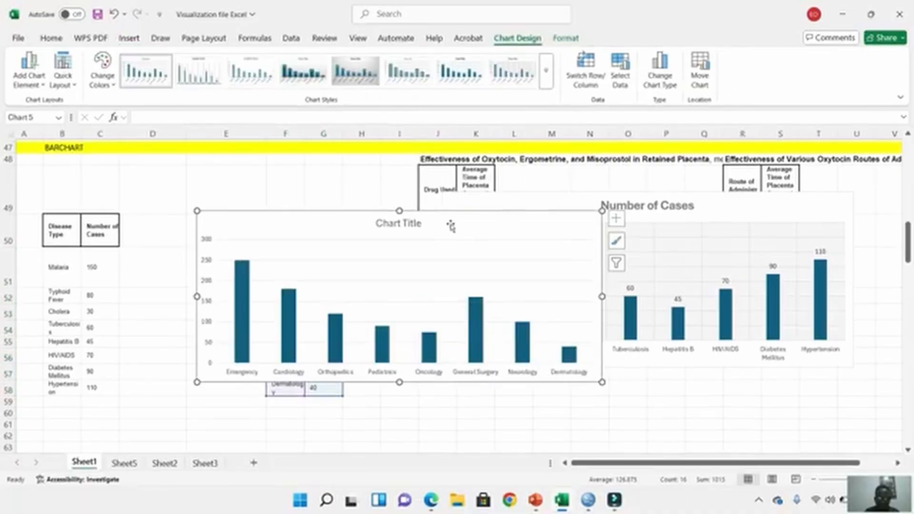
{"action": "left_click_drag", "start_coordinate": [297, 214], "coordinate": [231, 217]}
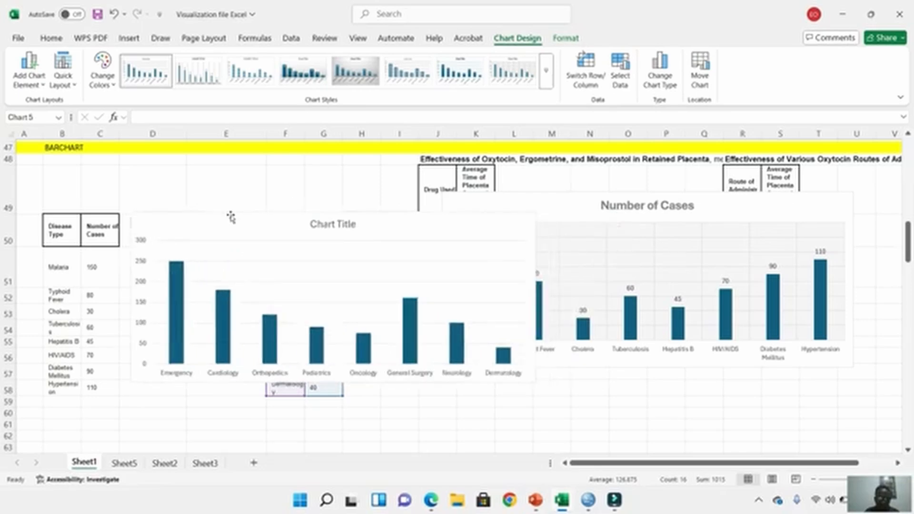
Browse the chart styles for the untitled department admissions chart, and delete that chart.
{"action": "left_click", "coordinate": [546, 67]}
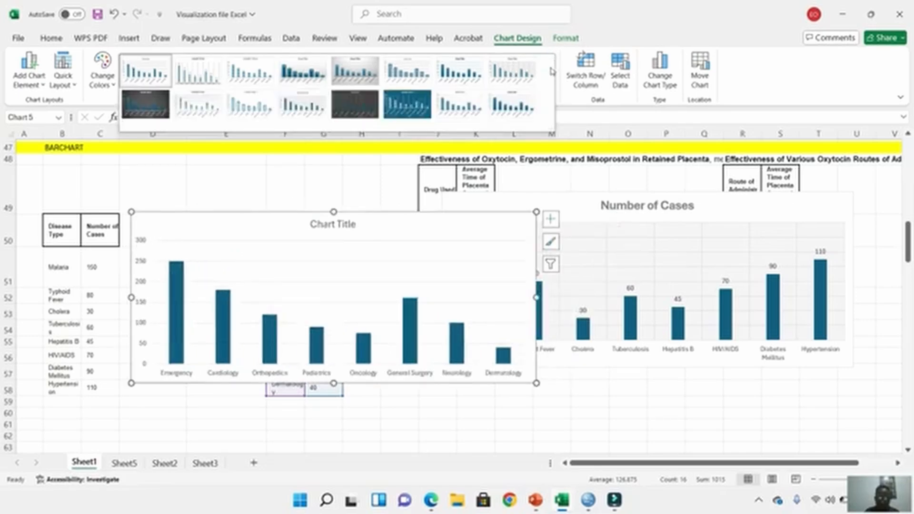
{"action": "left_click", "coordinate": [613, 23]}
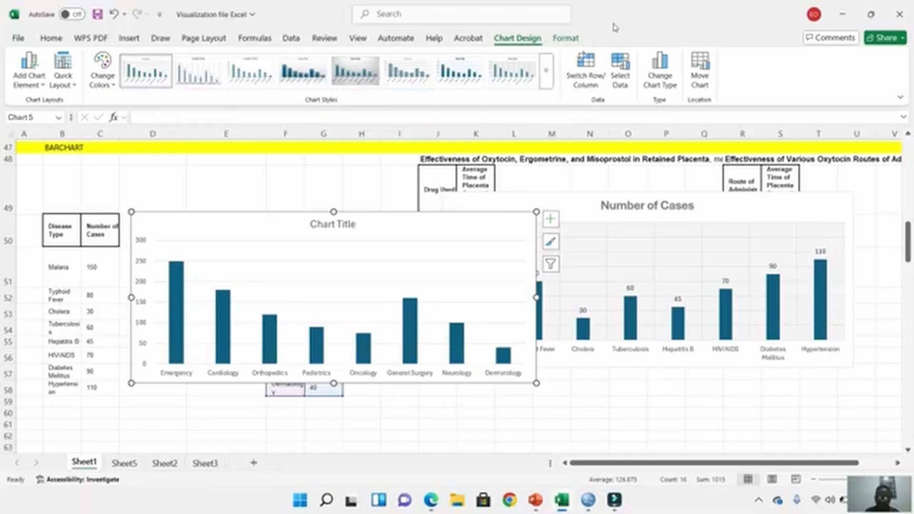
{"action": "left_click", "coordinate": [547, 72]}
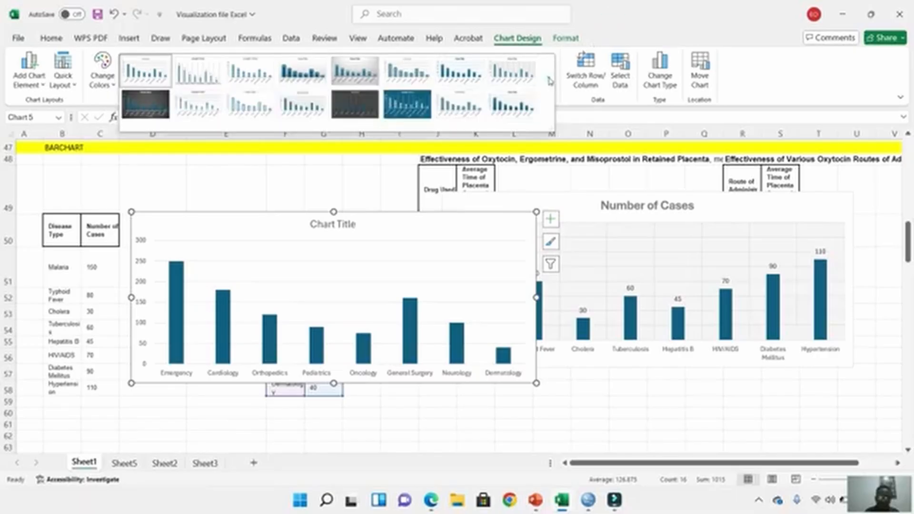
{"action": "left_click", "coordinate": [619, 23]}
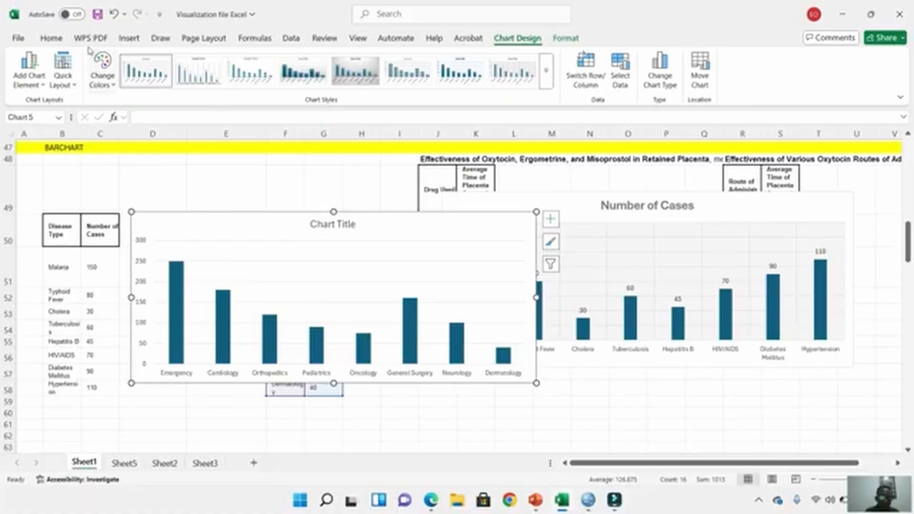
{"action": "left_click", "coordinate": [129, 39]}
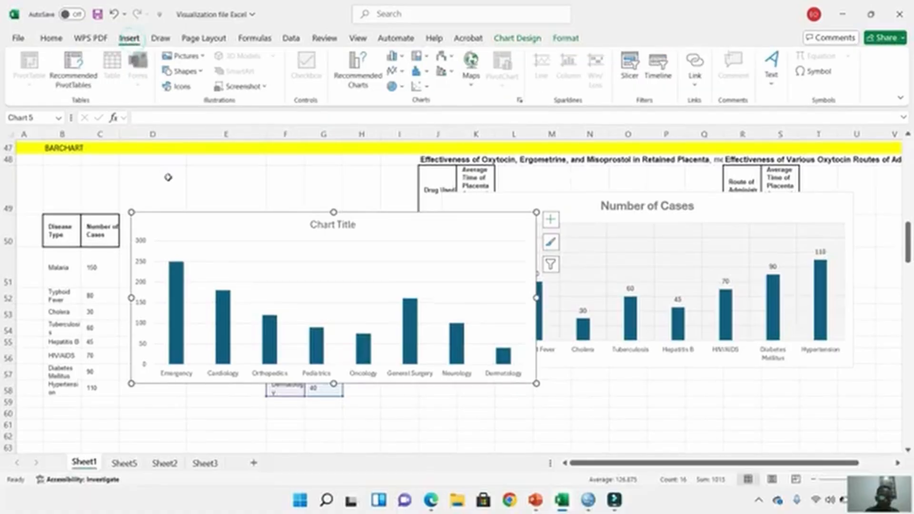
{"action": "left_click", "coordinate": [166, 218]}
{"action": "key", "text": "Delete"}
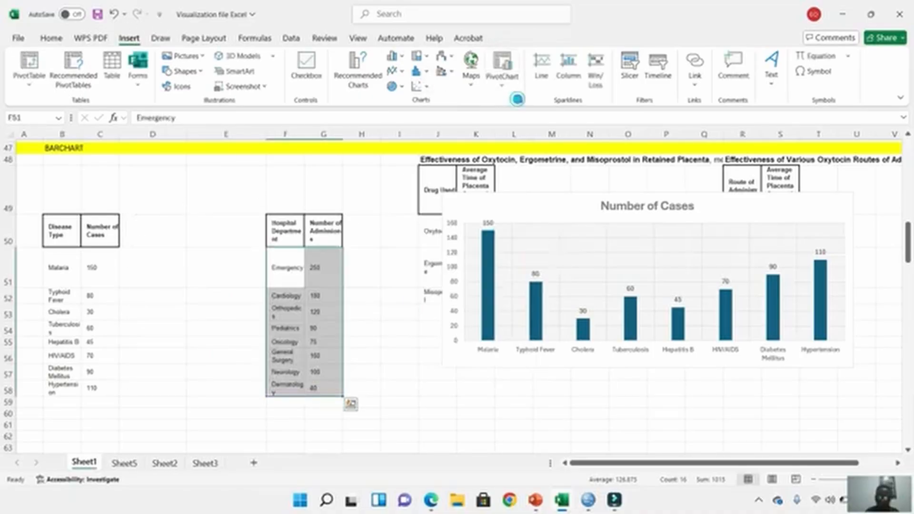
Insert the clustered column chart variant that shows each hospital department as a separately coloured bar with its own legend entry.
{"action": "left_click", "coordinate": [520, 100]}
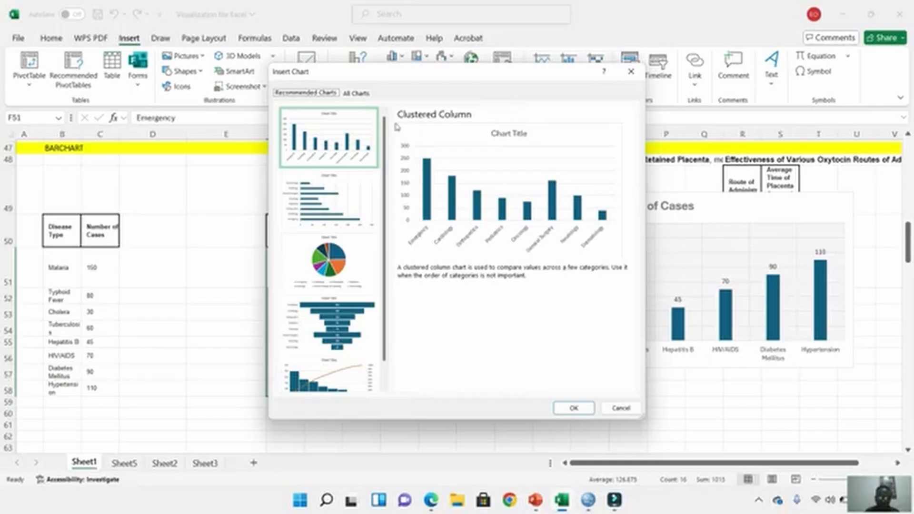
{"action": "left_click", "coordinate": [353, 93]}
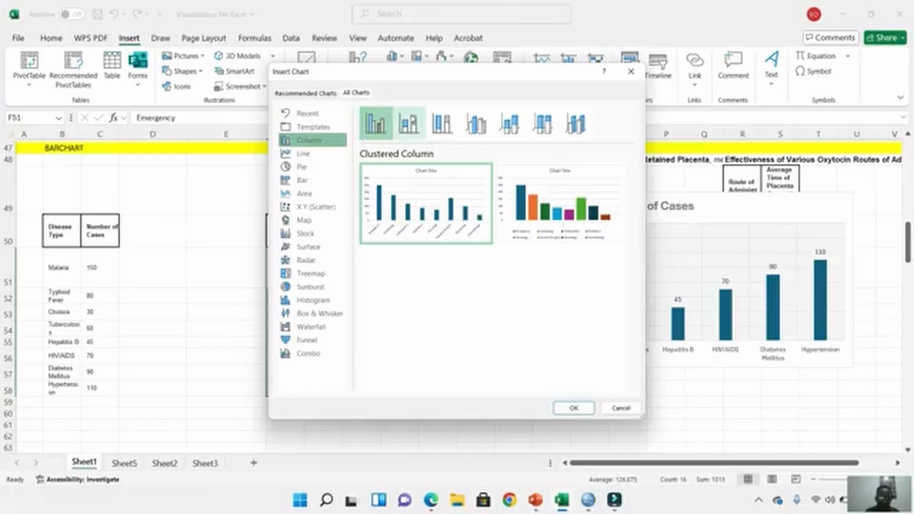
{"action": "left_click", "coordinate": [296, 182]}
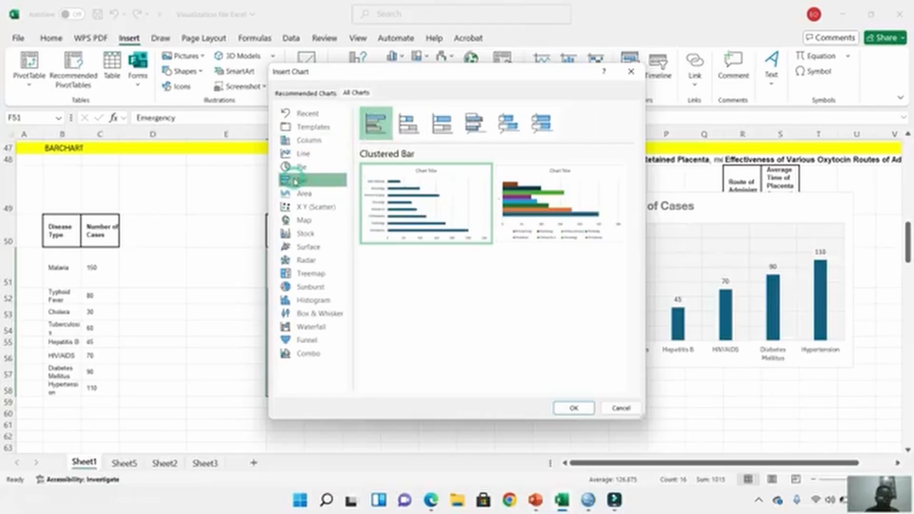
{"action": "mouse_move", "coordinate": [373, 195]}
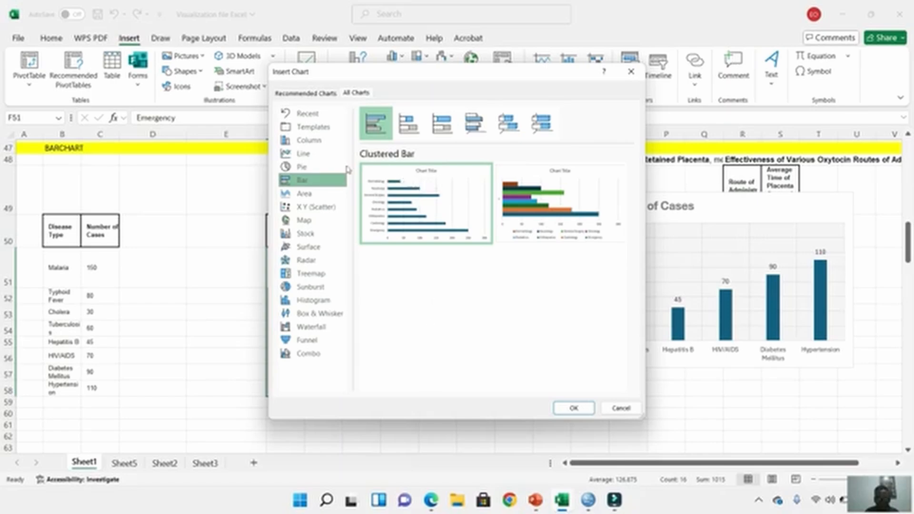
{"action": "left_click", "coordinate": [296, 140]}
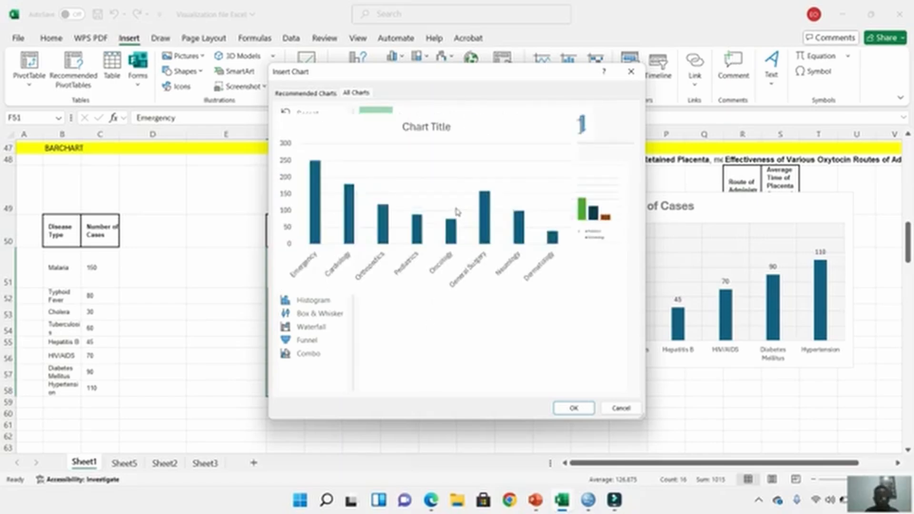
{"action": "mouse_move", "coordinate": [559, 222]}
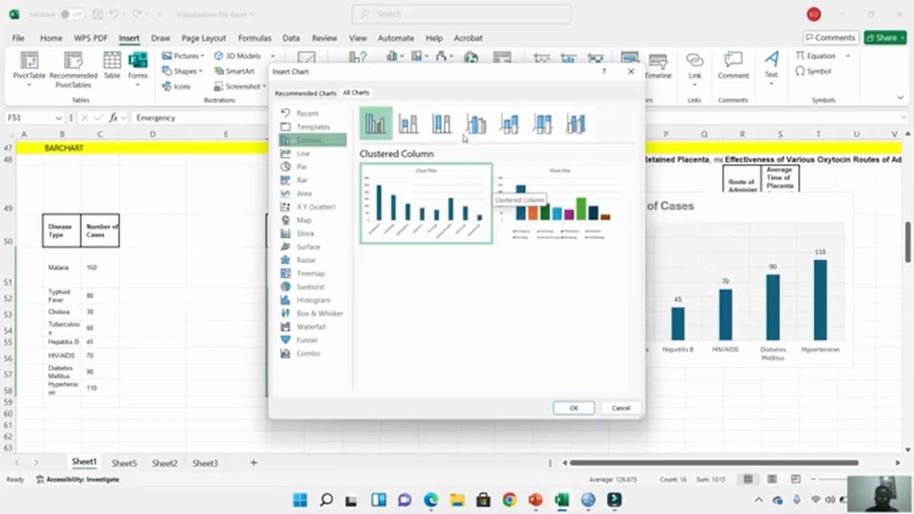
{"action": "left_click", "coordinate": [536, 198]}
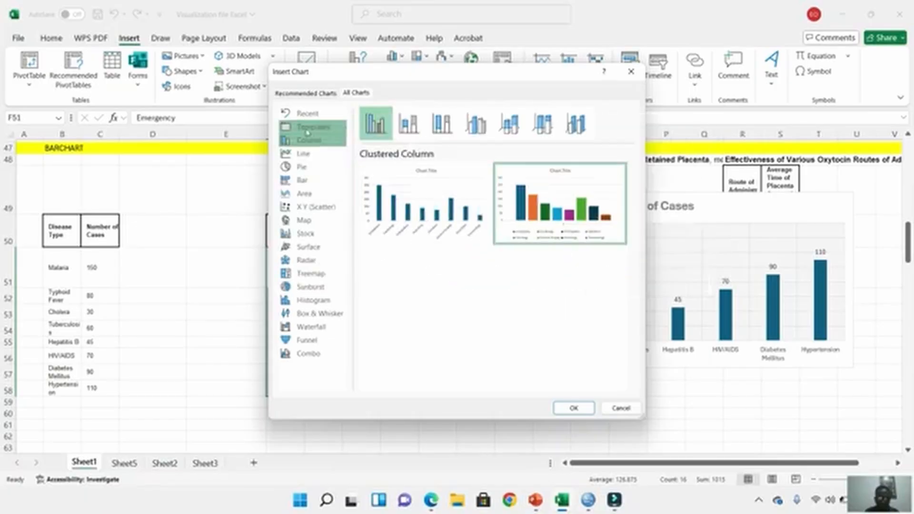
{"action": "left_click", "coordinate": [564, 215]}
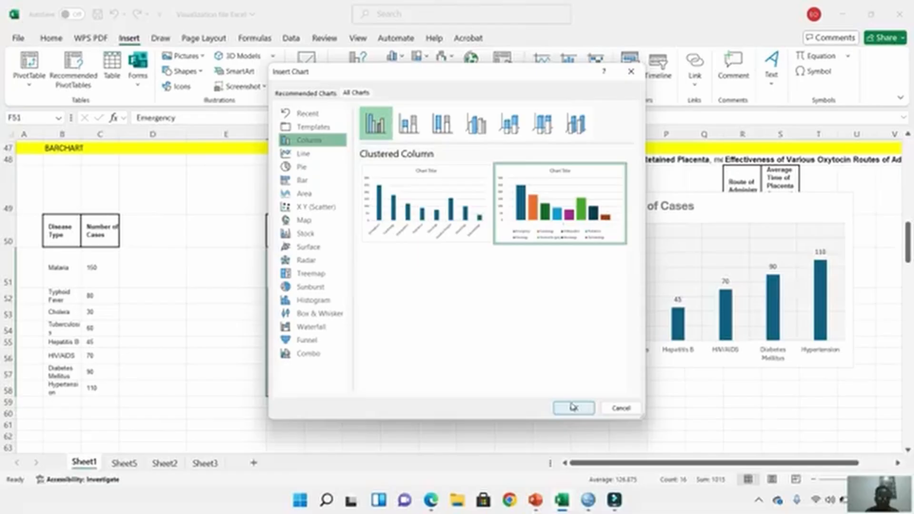
{"action": "left_click", "coordinate": [576, 407]}
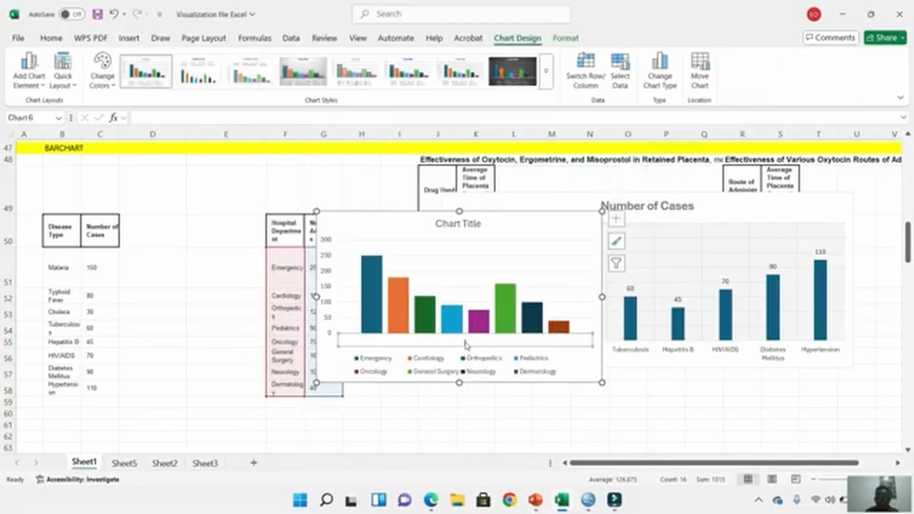
Delete the horizontal axis from the department admissions chart and move the chart to about columns E to K.
{"action": "left_click", "coordinate": [465, 343]}
{"action": "key", "text": "Delete"}
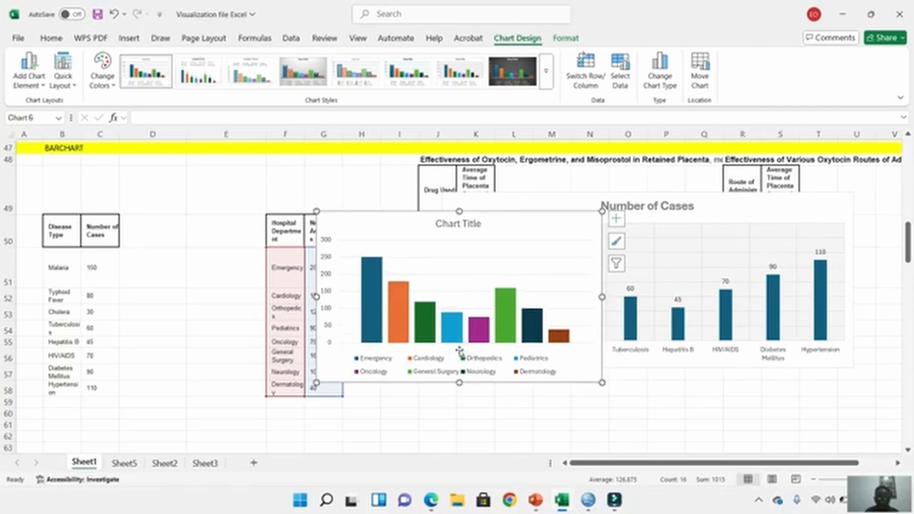
{"action": "left_click_drag", "start_coordinate": [361, 220], "coordinate": [254, 206]}
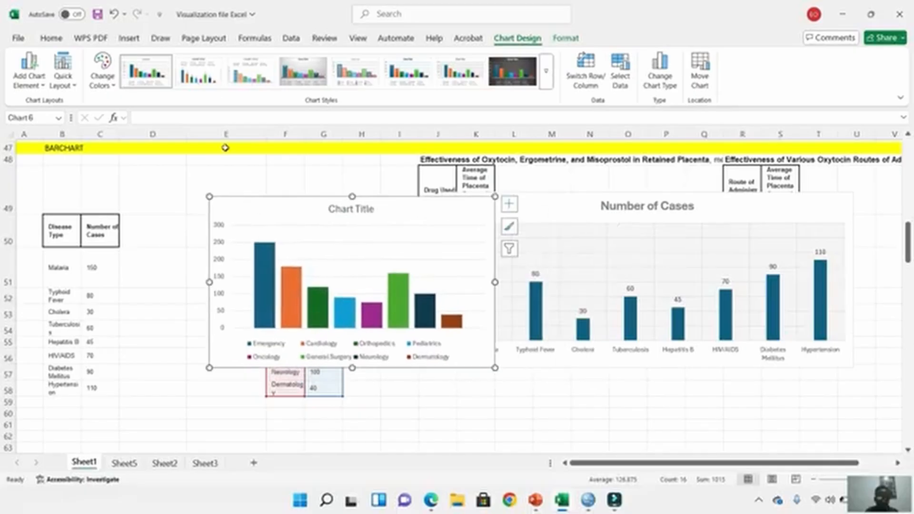
Apply the chart style with a light grey plot area and upright data labels above the bars, and delete its horizontal axis.
{"action": "left_click", "coordinate": [194, 69]}
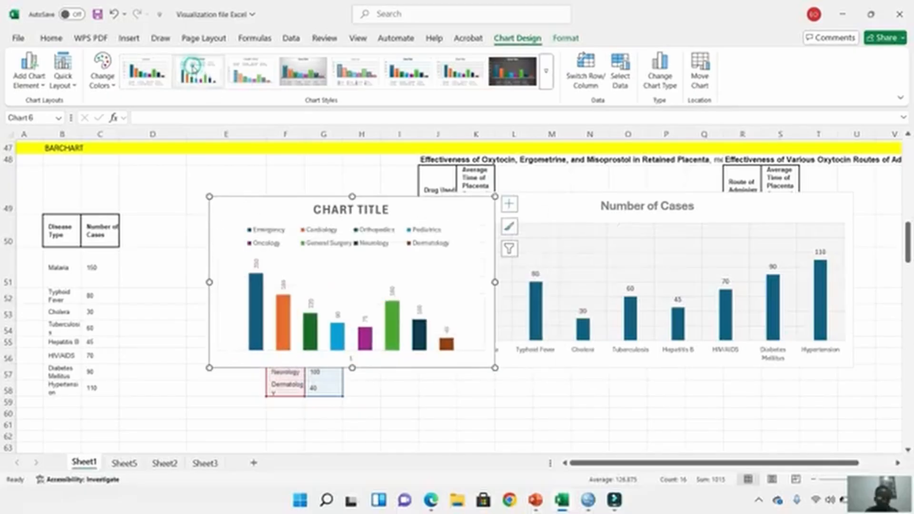
{"action": "left_click", "coordinate": [461, 78]}
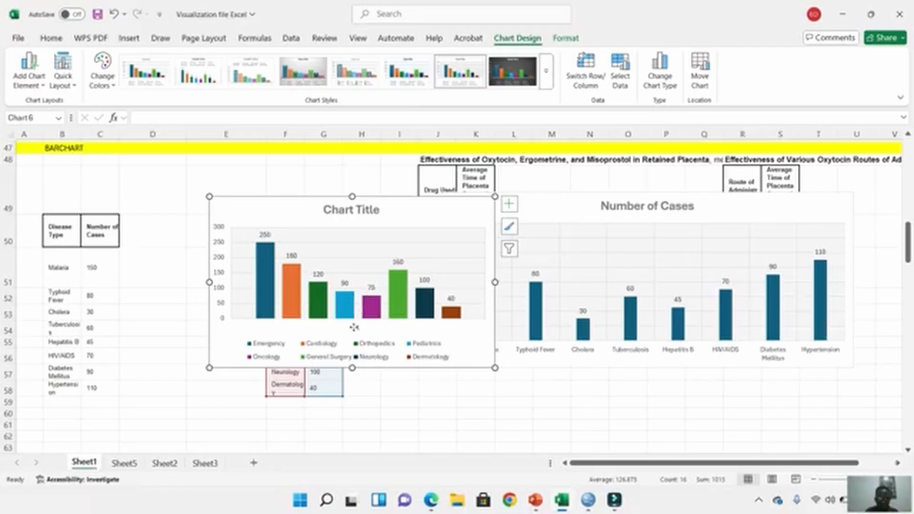
{"action": "left_click", "coordinate": [358, 330]}
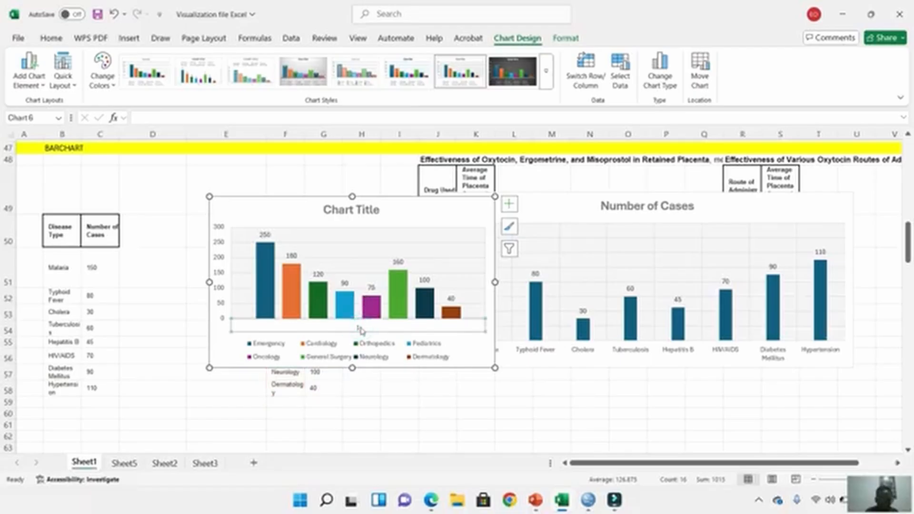
{"action": "key", "text": "Delete"}
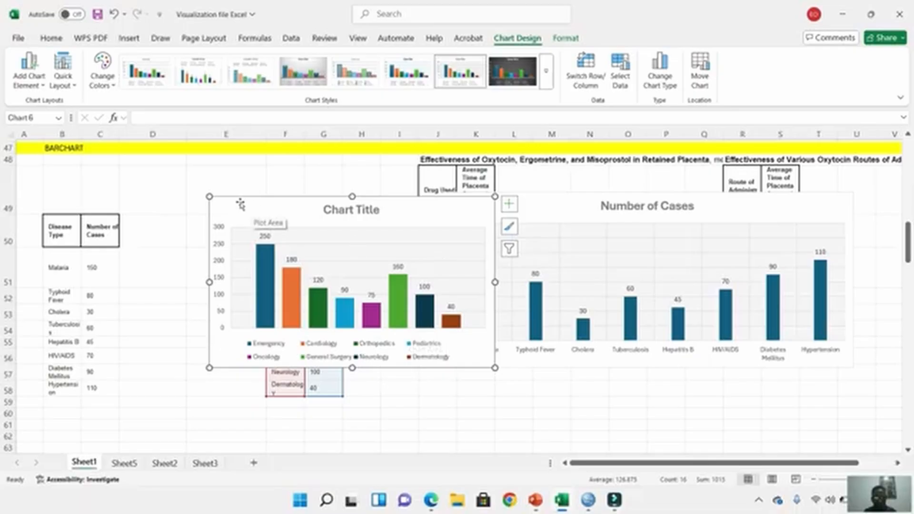
Move the department admissions chart to about columns C to I and place its legend on the right.
{"action": "left_click_drag", "start_coordinate": [238, 202], "coordinate": [133, 204]}
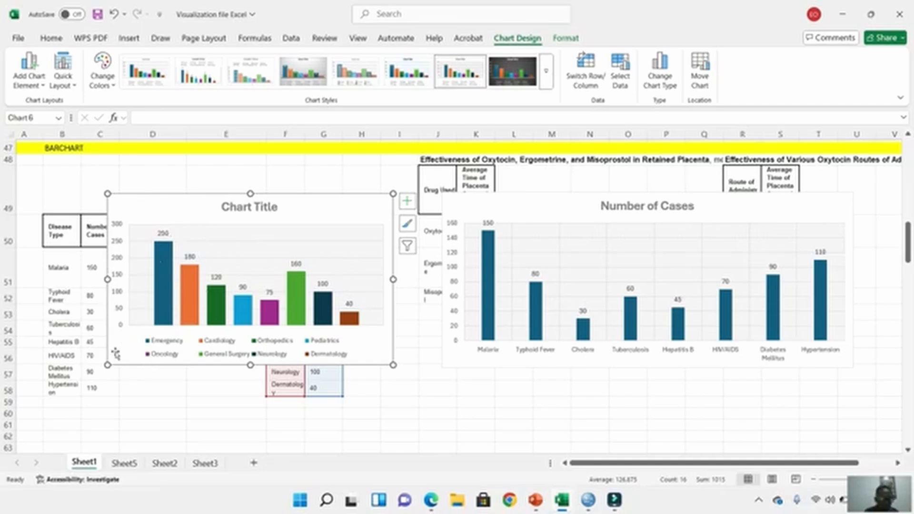
{"action": "left_click", "coordinate": [39, 81]}
{"action": "mouse_move", "coordinate": [87, 125]}
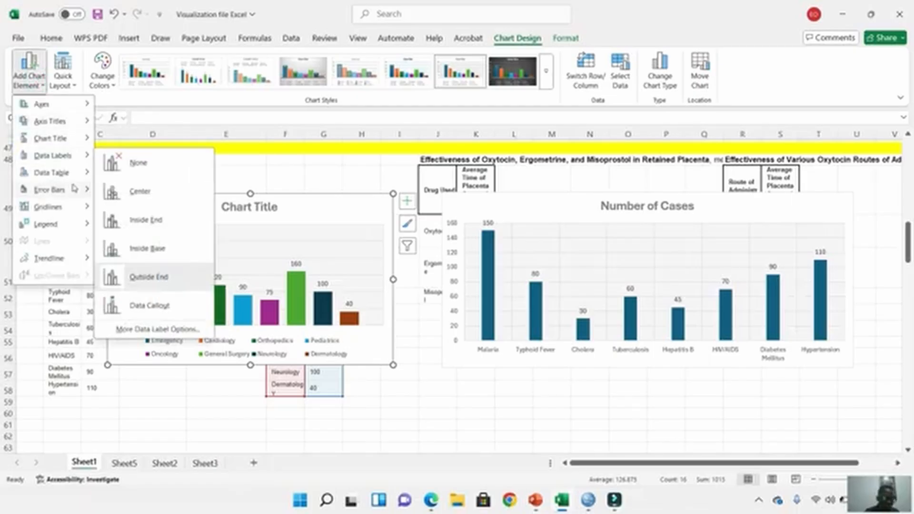
{"action": "mouse_move", "coordinate": [72, 224]}
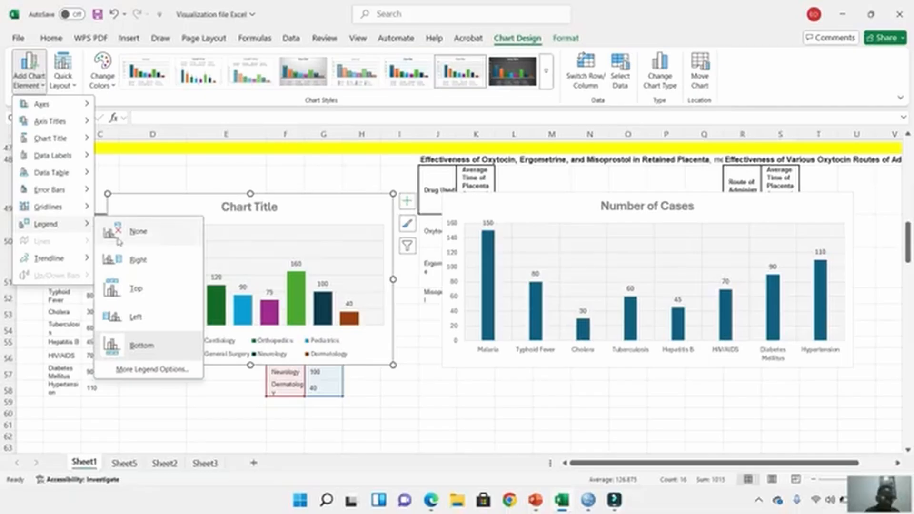
{"action": "left_click", "coordinate": [134, 264]}
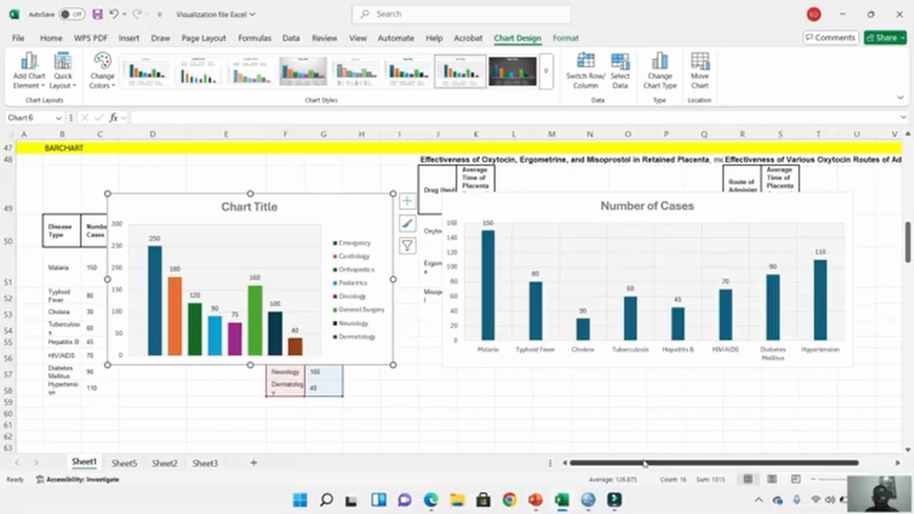
Move the Number of Cases chart to about columns E to P, uncovering the route of administration table.
{"action": "mouse_move", "coordinate": [646, 463]}
{"action": "left_mouse_down"}
{"action": "mouse_move", "coordinate": [688, 465]}
{"action": "mouse_move", "coordinate": [655, 466]}
{"action": "left_mouse_up"}
{"action": "left_click_drag", "start_coordinate": [910, 244], "coordinate": [910, 232]}
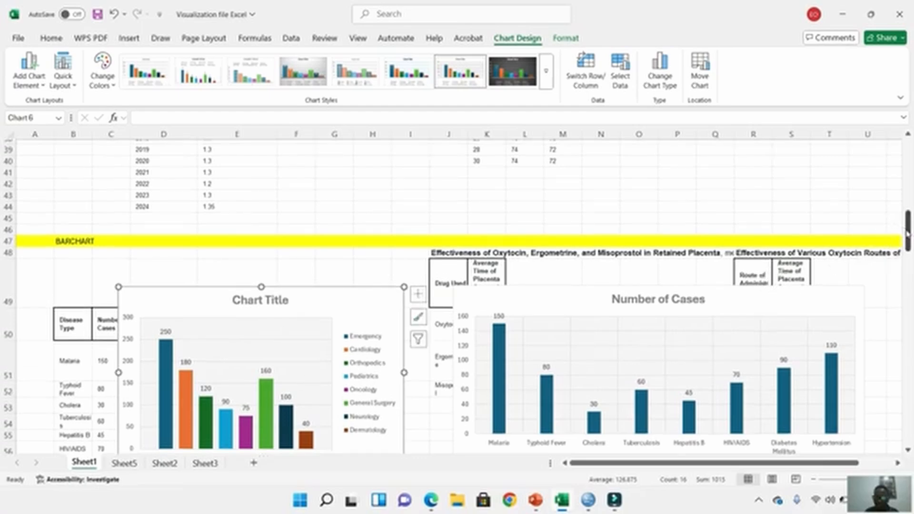
{"action": "left_click_drag", "start_coordinate": [907, 233], "coordinate": [908, 249]}
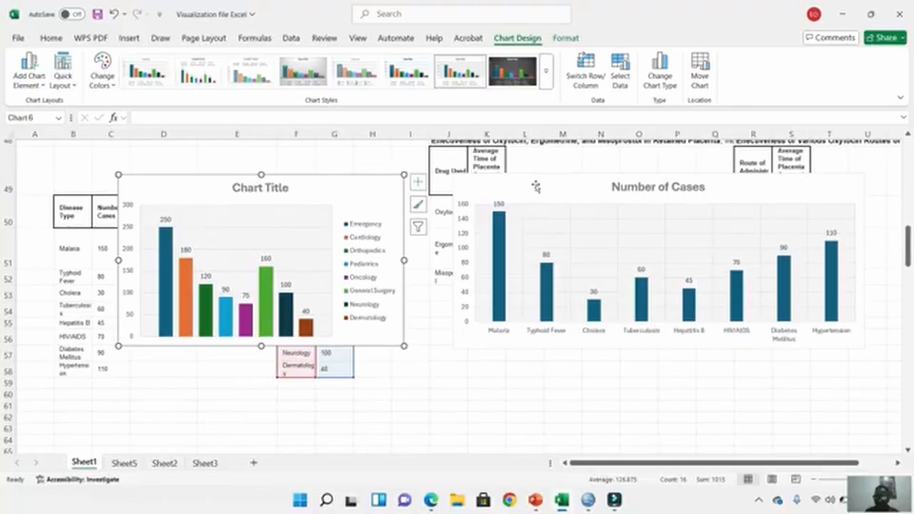
{"action": "left_click", "coordinate": [536, 186]}
{"action": "left_click_drag", "start_coordinate": [536, 186], "coordinate": [346, 183]}
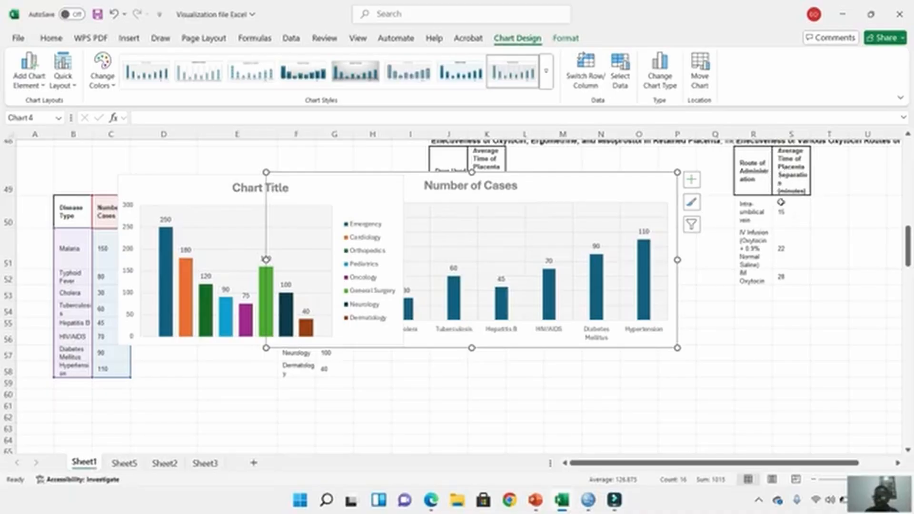
Examine the routes of administration and their average placenta separation times in R49:S52.
{"action": "left_click", "coordinate": [750, 209]}
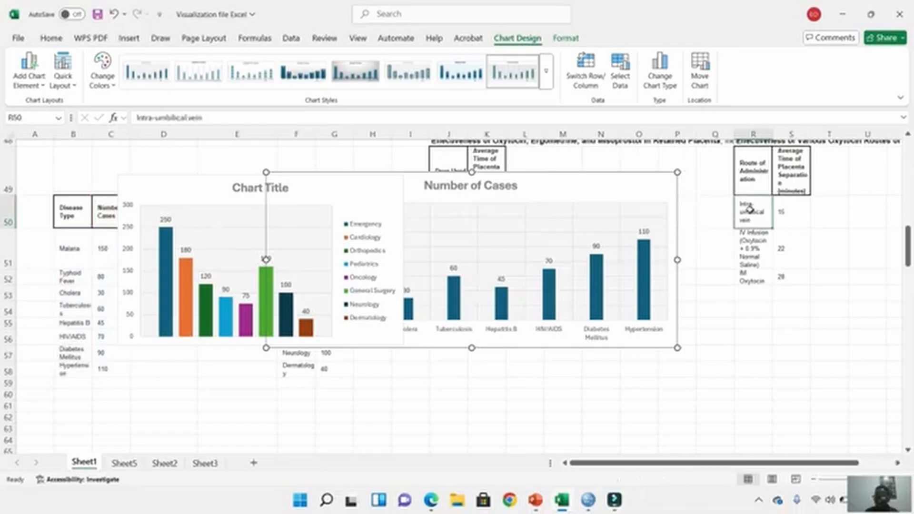
{"action": "left_click", "coordinate": [759, 244]}
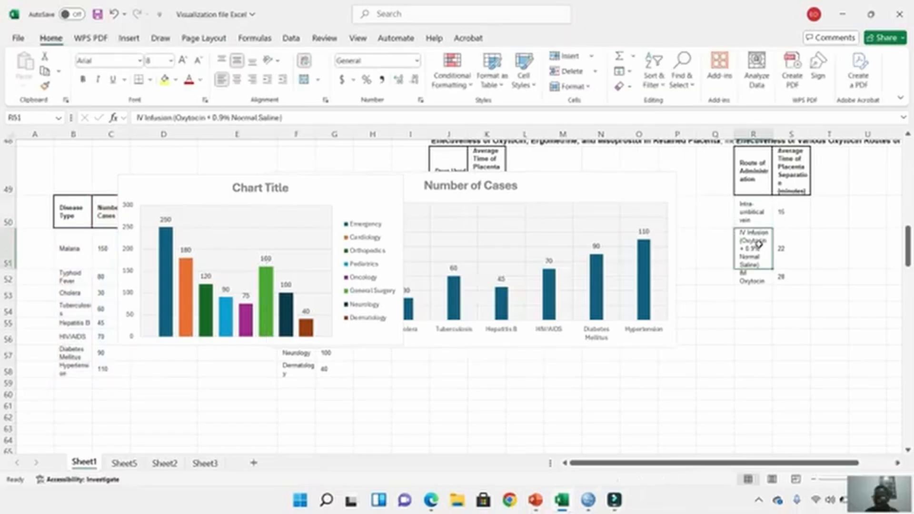
{"action": "left_click", "coordinate": [755, 281]}
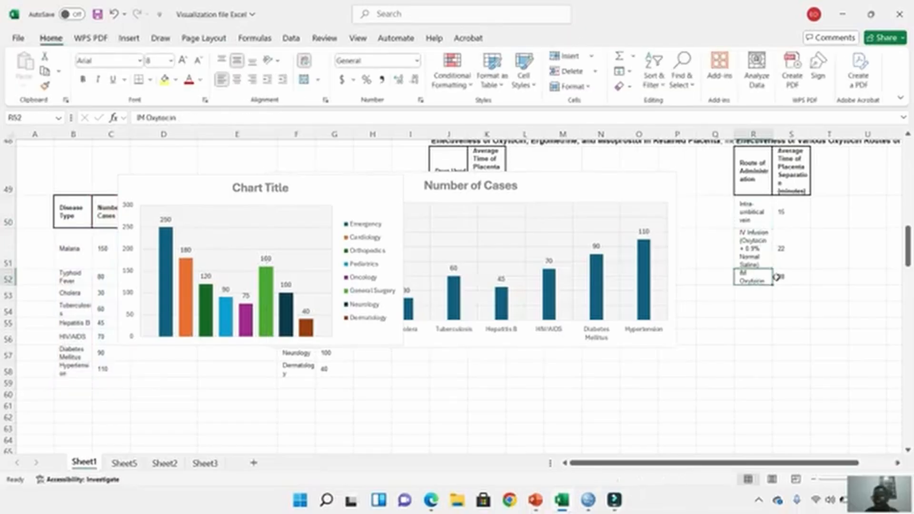
{"action": "left_click", "coordinate": [749, 170]}
{"action": "left_click_drag", "start_coordinate": [765, 227], "coordinate": [782, 272]}
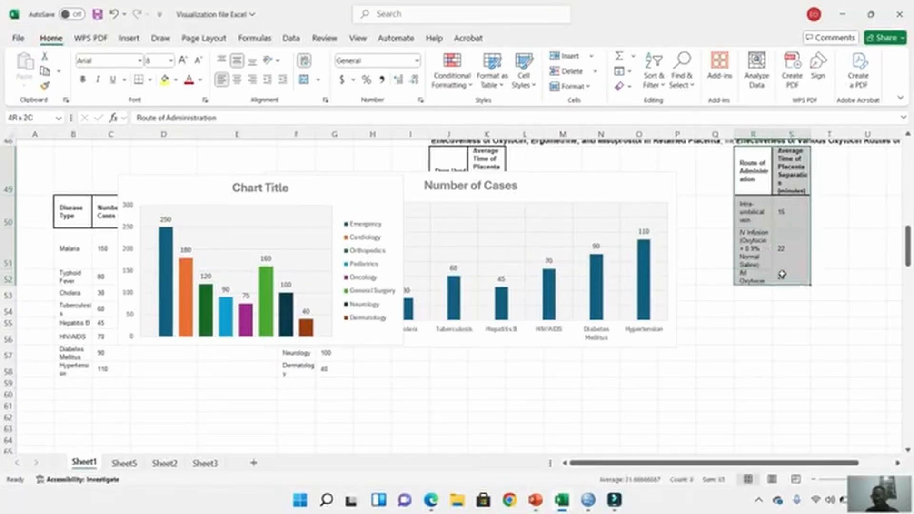
{"action": "left_click", "coordinate": [780, 207]}
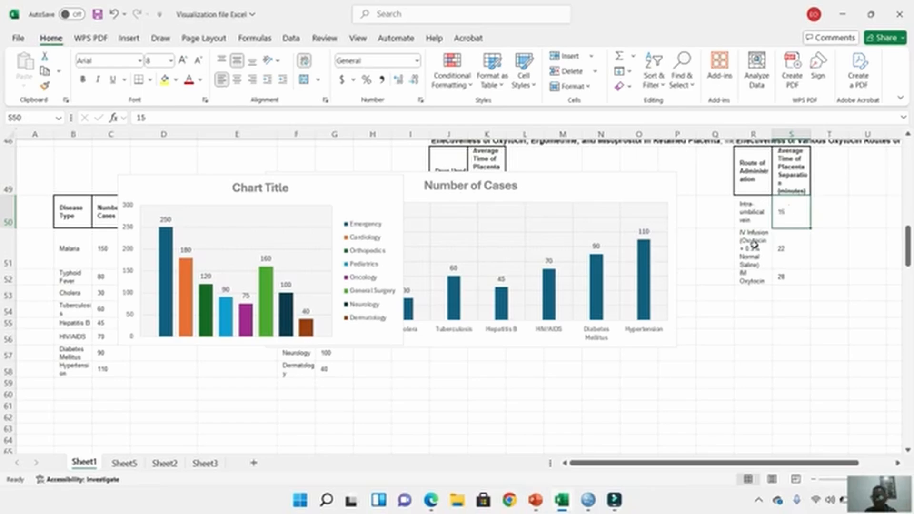
{"action": "left_click", "coordinate": [750, 283]}
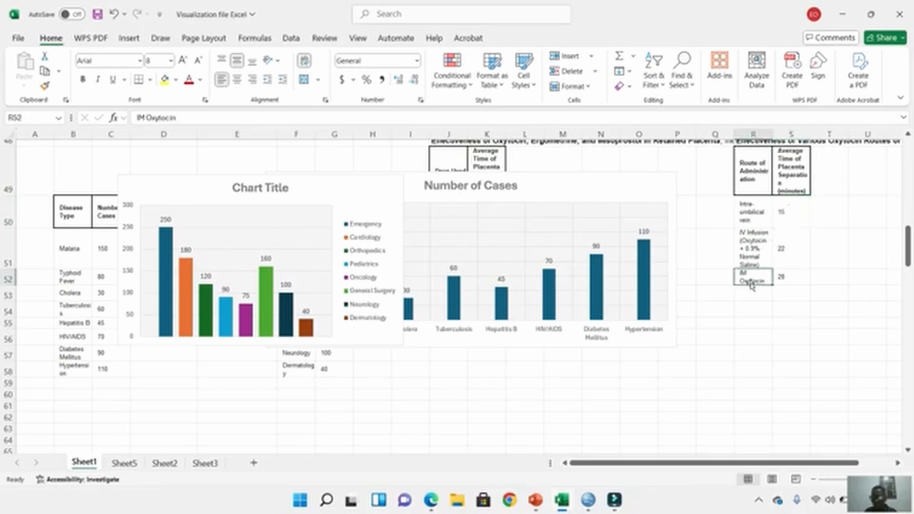
{"action": "left_click", "coordinate": [764, 165]}
{"action": "key", "text": "ctrl+b"}
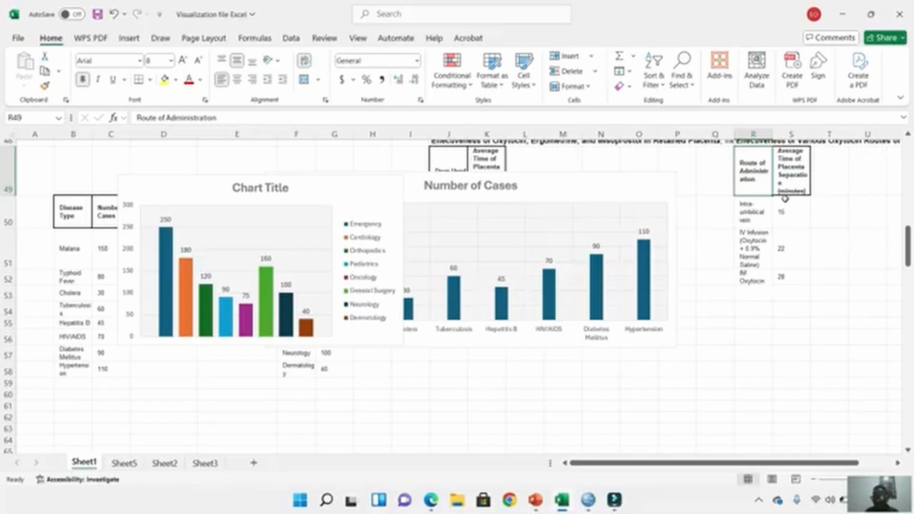
Insert a clustered column chart from R49:S52, using the variant with a separately coloured bar and legend entry for each route.
{"action": "left_click_drag", "start_coordinate": [784, 198], "coordinate": [779, 277]}
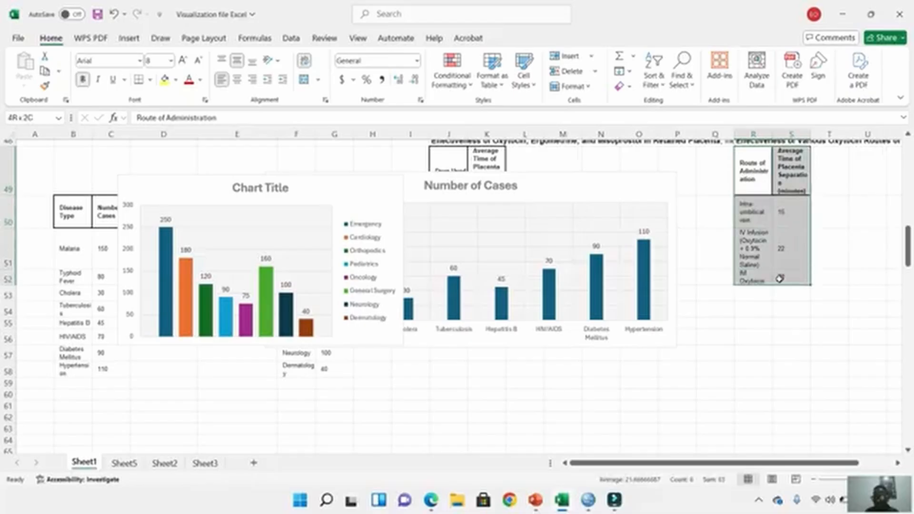
{"action": "left_click", "coordinate": [129, 39]}
{"action": "left_click", "coordinate": [402, 58]}
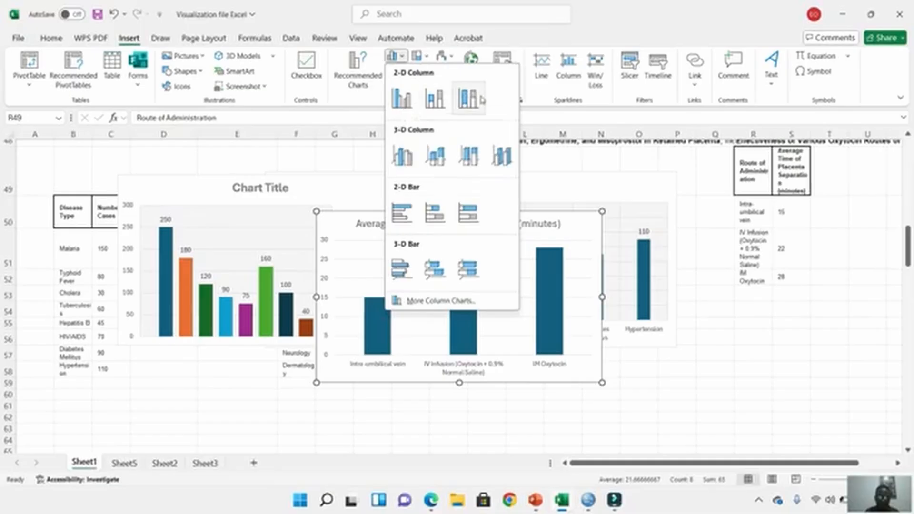
{"action": "left_click", "coordinate": [546, 182]}
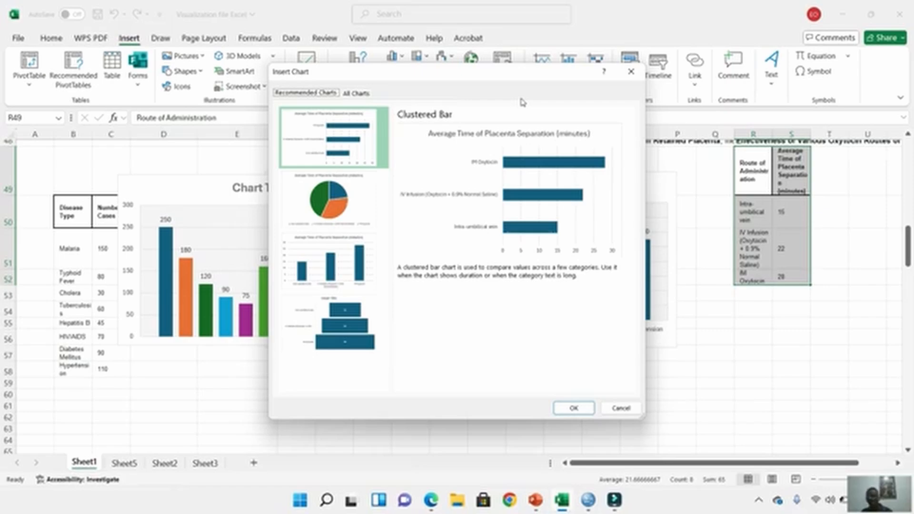
{"action": "left_click", "coordinate": [367, 94]}
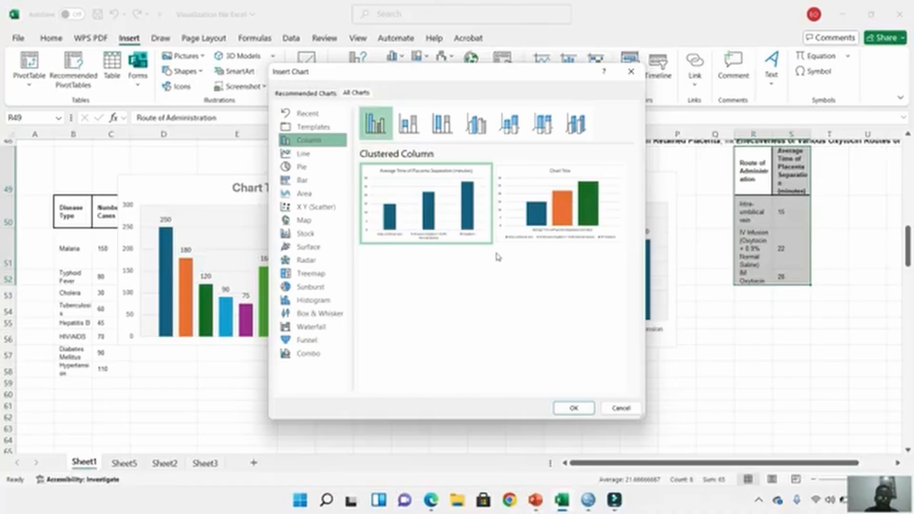
{"action": "mouse_move", "coordinate": [562, 207]}
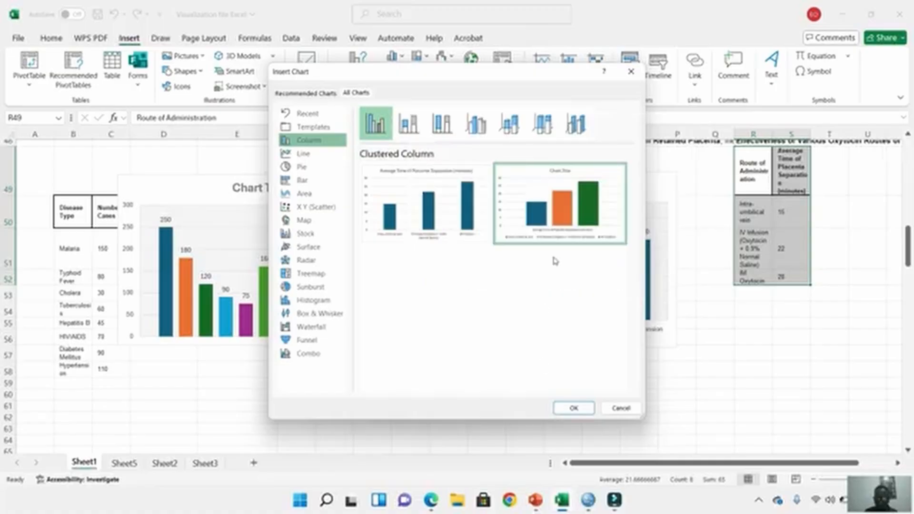
{"action": "left_click", "coordinate": [573, 408]}
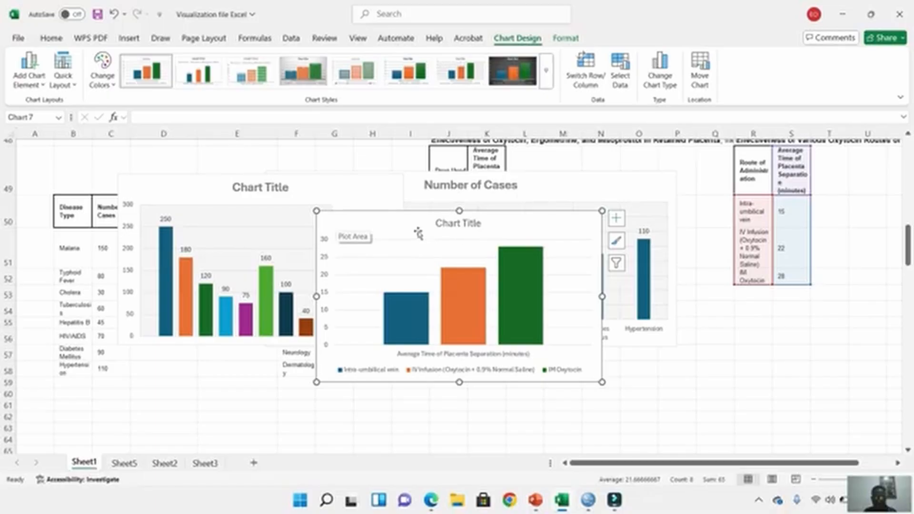
Delete the placenta separation chart's title and apply the chart style with a light grey plot area.
{"action": "left_click", "coordinate": [454, 225]}
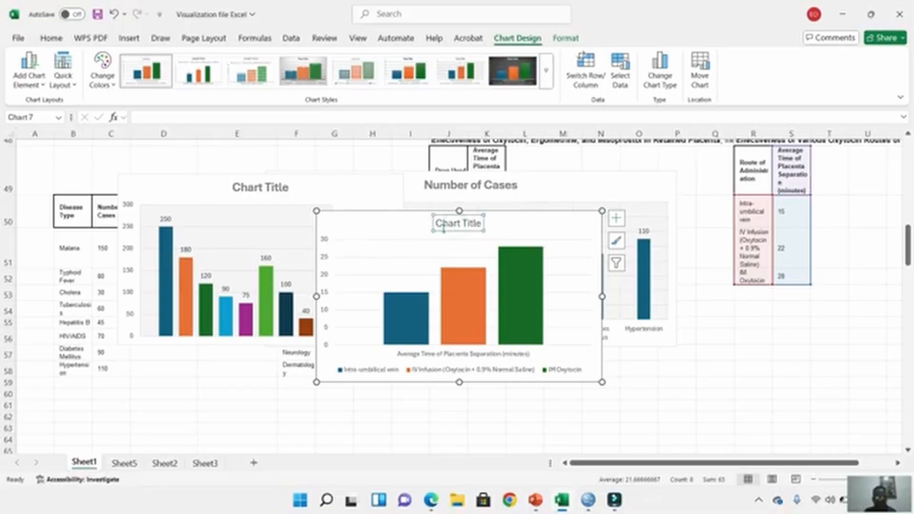
{"action": "key", "text": "Delete"}
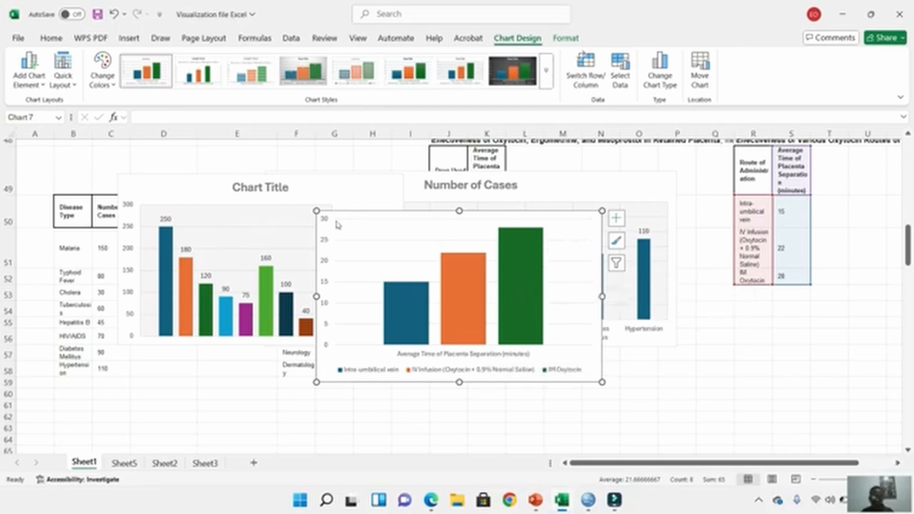
{"action": "left_click", "coordinate": [353, 214]}
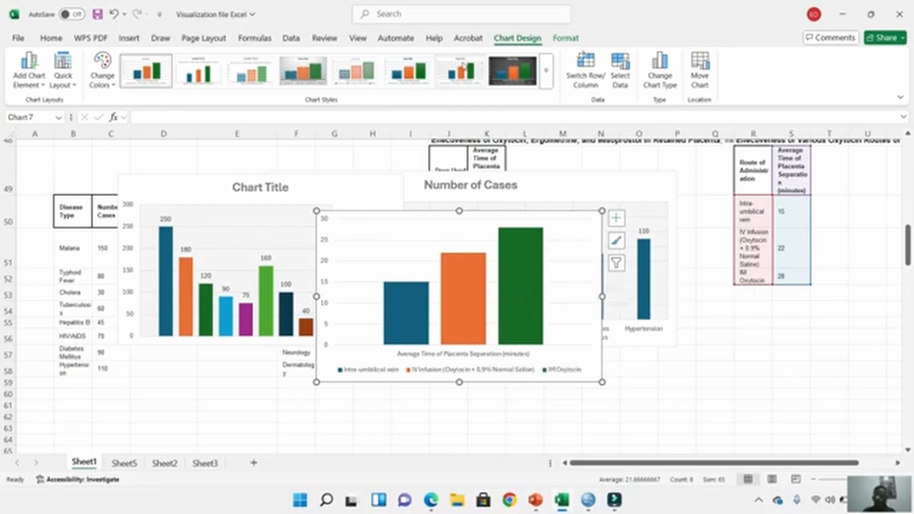
{"action": "left_click", "coordinate": [463, 65]}
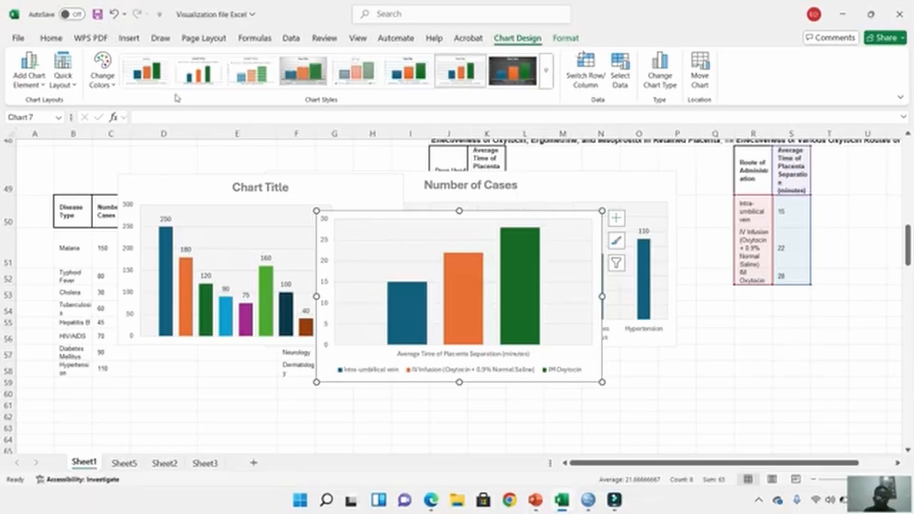
Add data labels at the outside end of the bars in the placenta separation chart.
{"action": "left_click", "coordinate": [33, 80]}
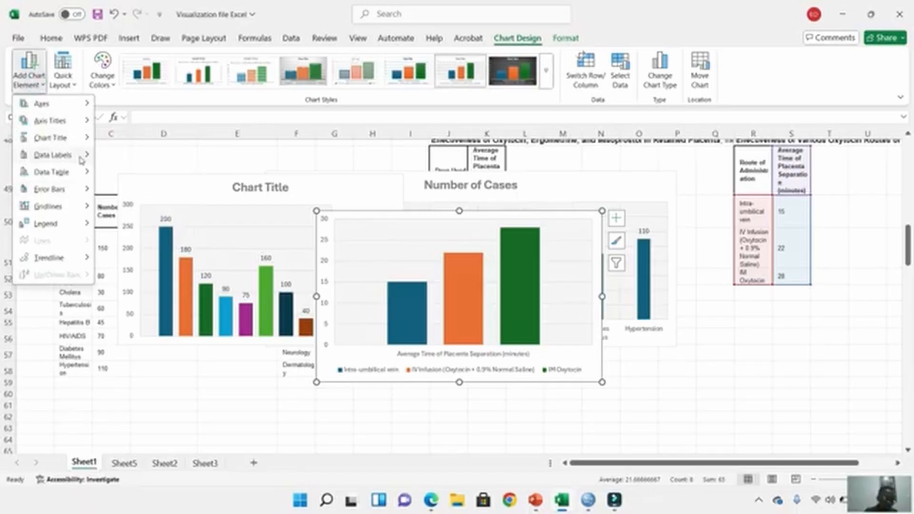
{"action": "mouse_move", "coordinate": [81, 160]}
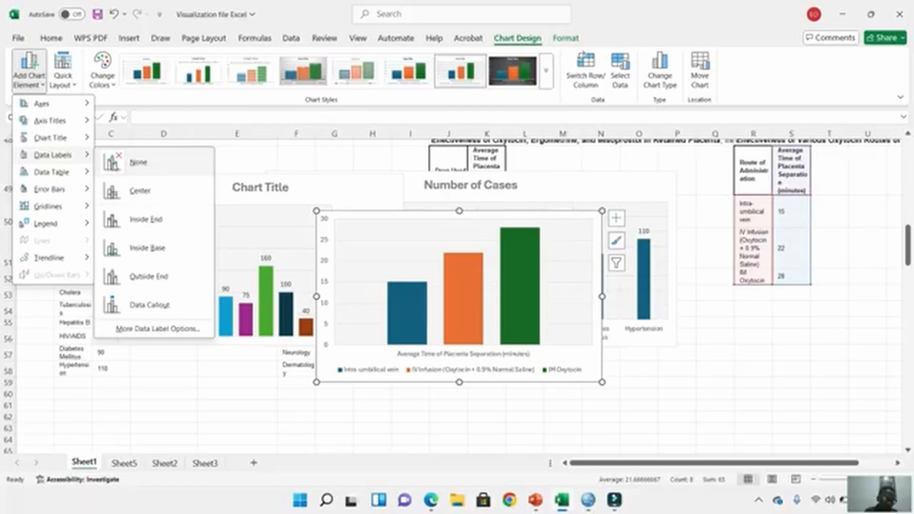
{"action": "left_click", "coordinate": [127, 278]}
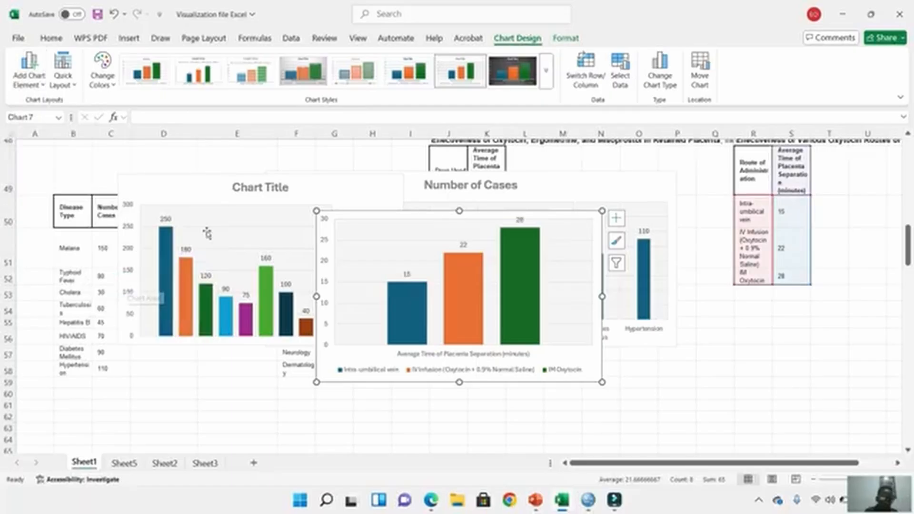
Place the legend of the placenta separation chart on the right of its plot area.
{"action": "left_click", "coordinate": [29, 81]}
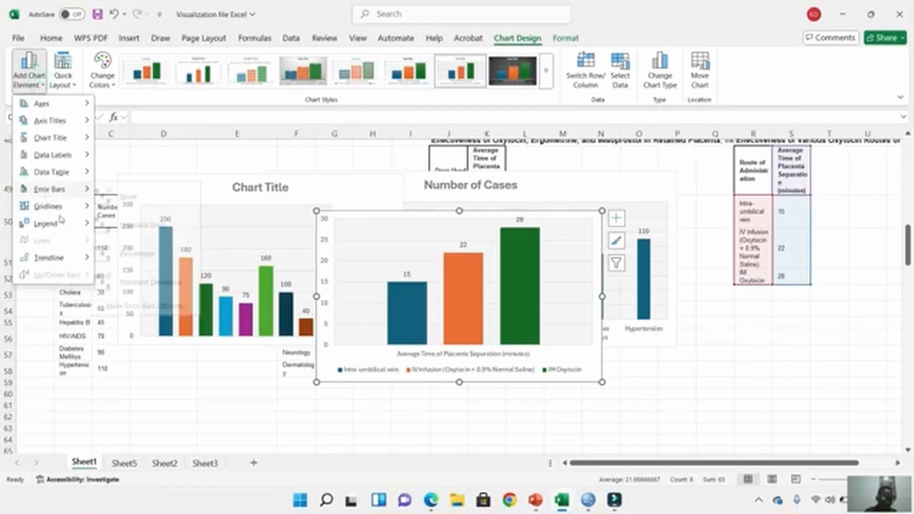
{"action": "mouse_move", "coordinate": [59, 225]}
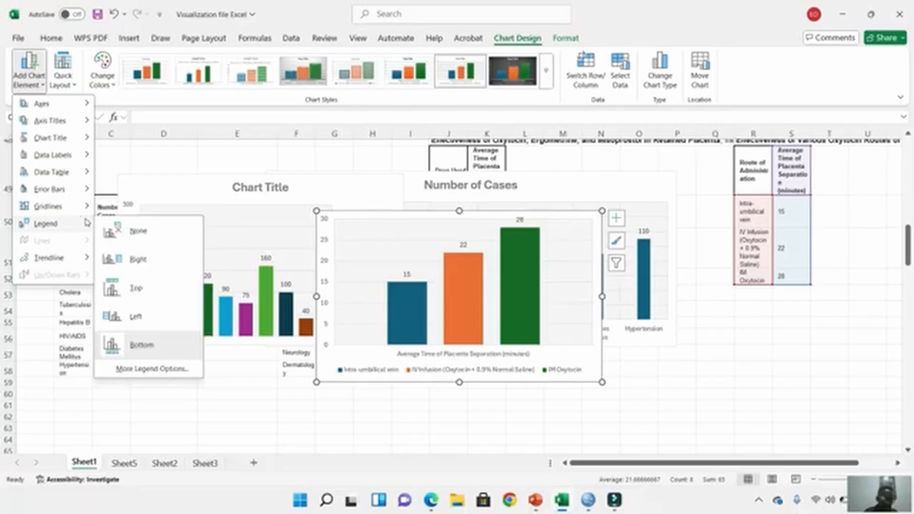
{"action": "left_click", "coordinate": [133, 261]}
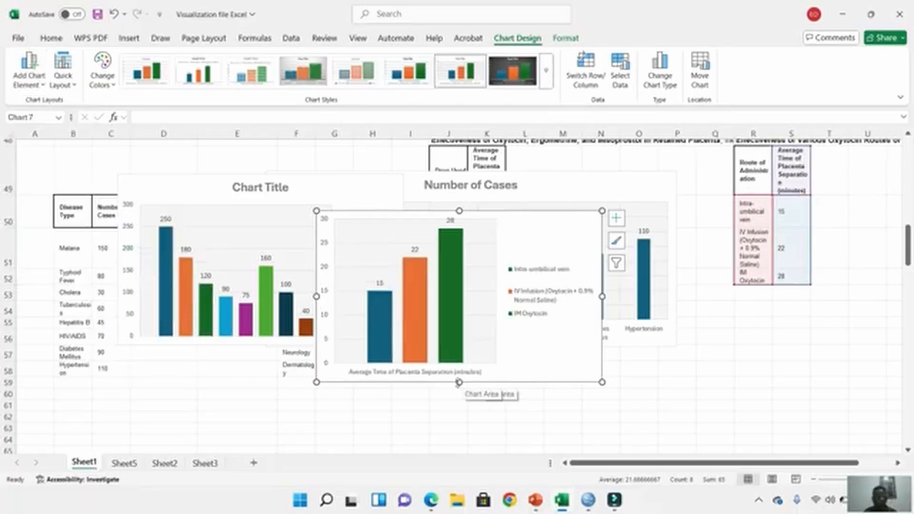
Stretch the placenta separation chart's legend to nearly the full chart height and narrow it towards the chart's right edge.
{"action": "left_click", "coordinate": [518, 299]}
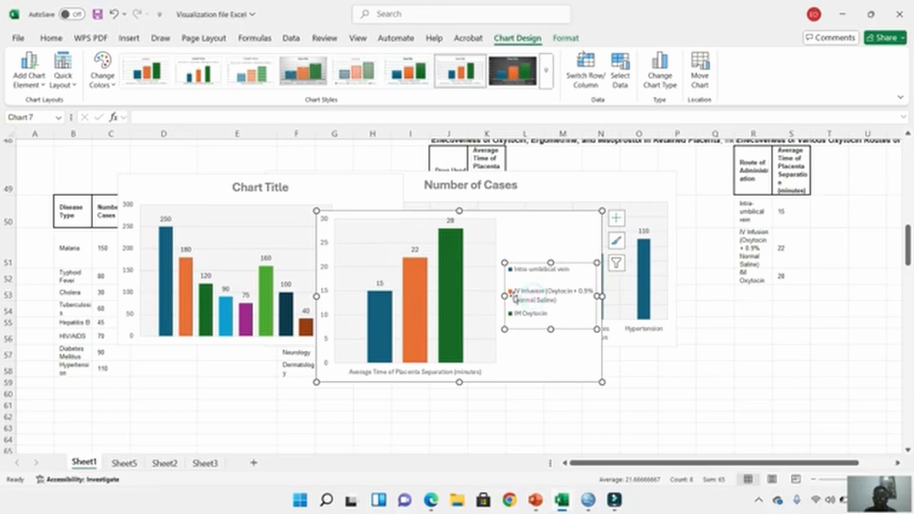
{"action": "left_click_drag", "start_coordinate": [506, 295], "coordinate": [513, 296]}
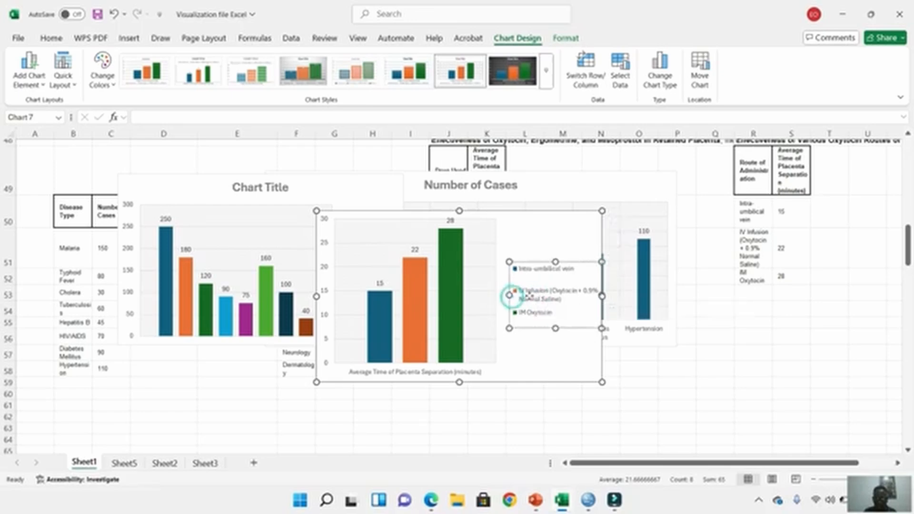
{"action": "left_click_drag", "start_coordinate": [555, 327], "coordinate": [557, 370]}
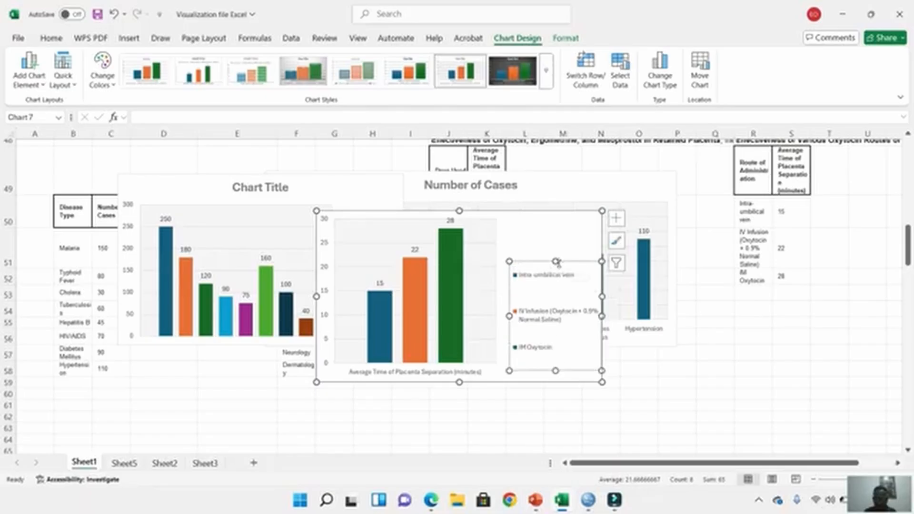
{"action": "left_click_drag", "start_coordinate": [556, 261], "coordinate": [552, 228]}
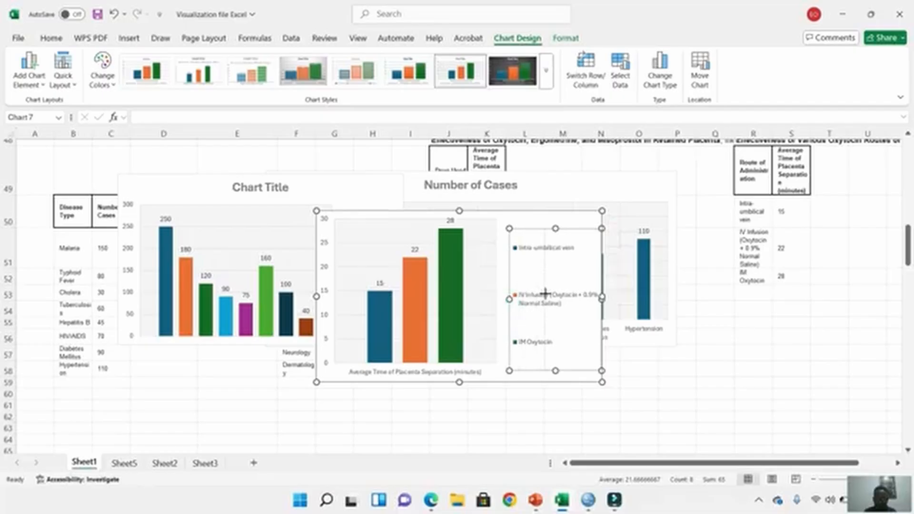
{"action": "left_click_drag", "start_coordinate": [546, 293], "coordinate": [545, 295]}
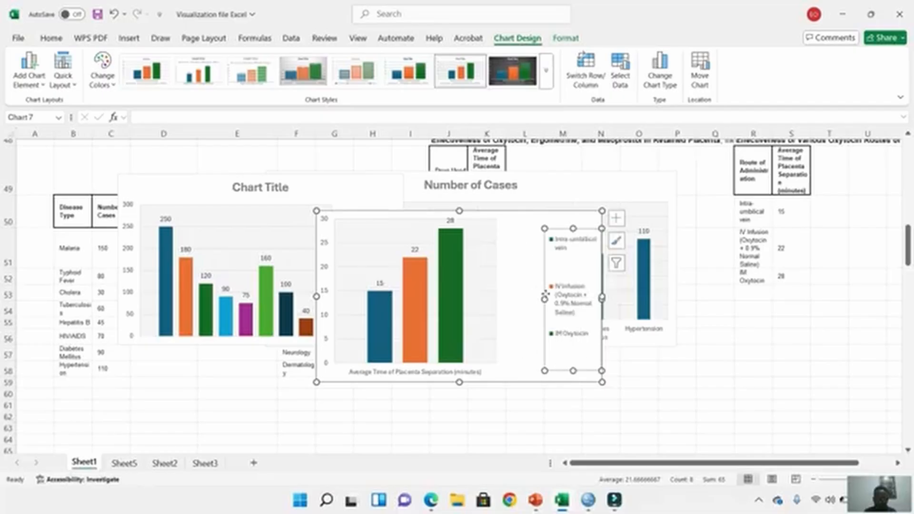
Widen the plot area of the placenta separation chart until it reaches the narrowed legend.
{"action": "left_click", "coordinate": [494, 286]}
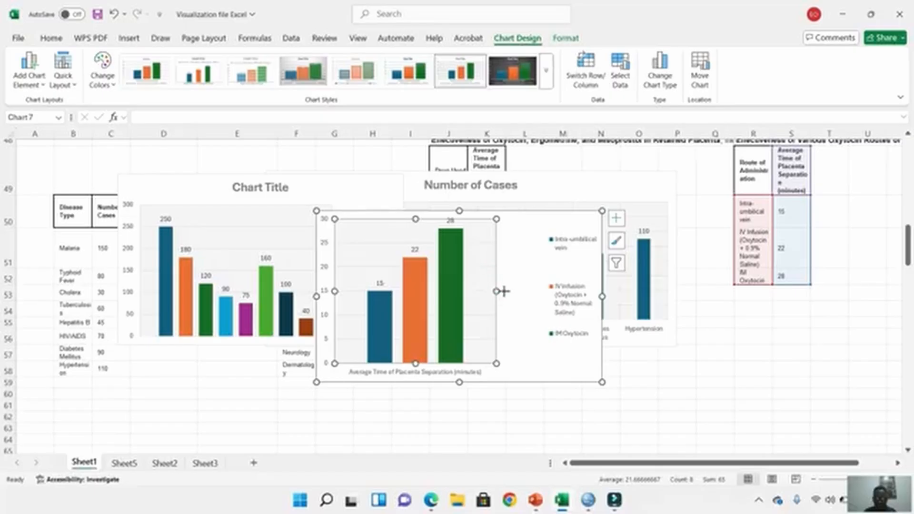
{"action": "left_click_drag", "start_coordinate": [504, 291], "coordinate": [544, 292]}
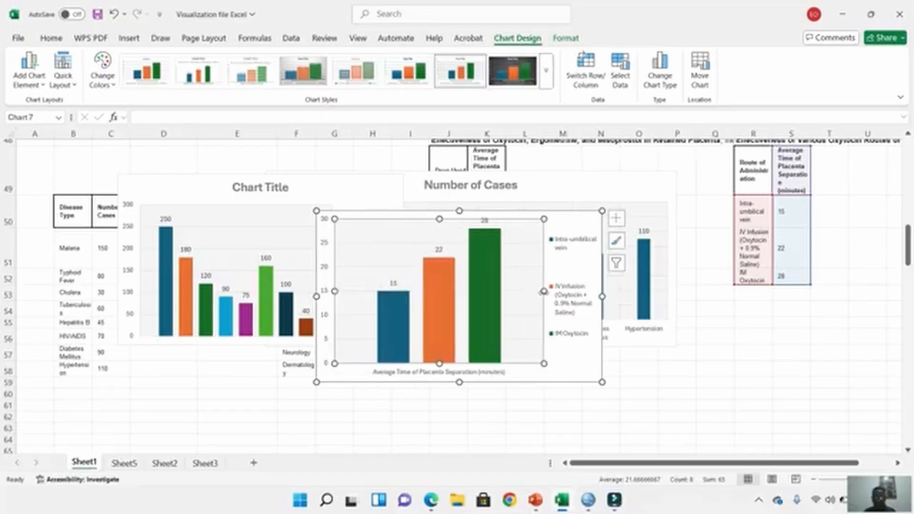
{"action": "left_click", "coordinate": [661, 382]}
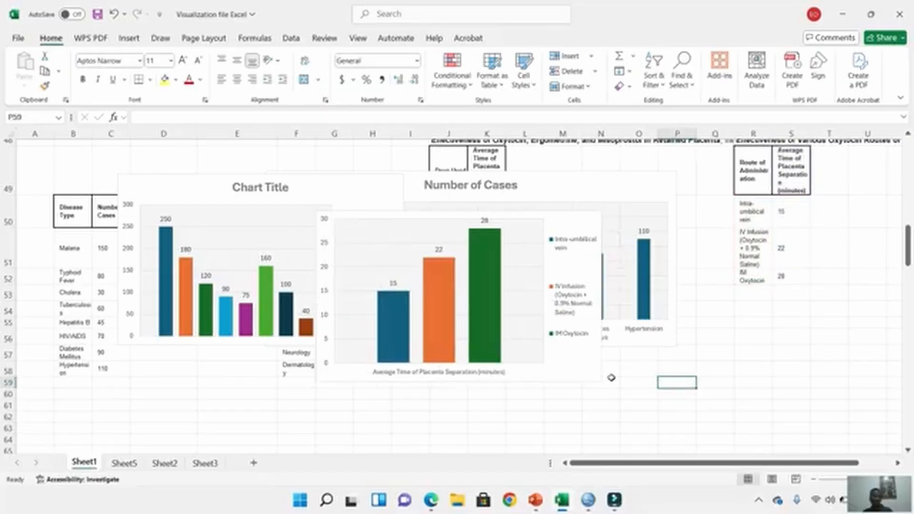
Inspect the horizontal category axis of the placenta separation chart and its axis and alignment formatting options.
{"action": "left_click", "coordinate": [404, 375]}
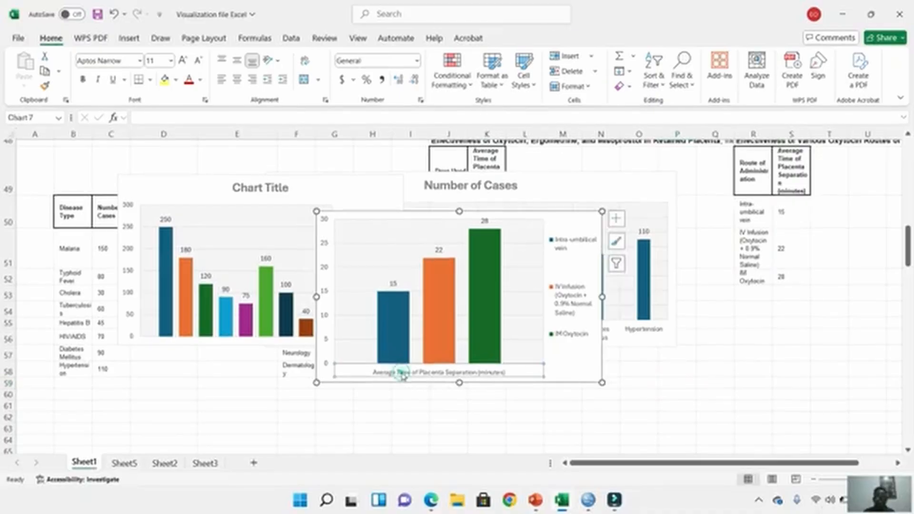
{"action": "left_click", "coordinate": [344, 374]}
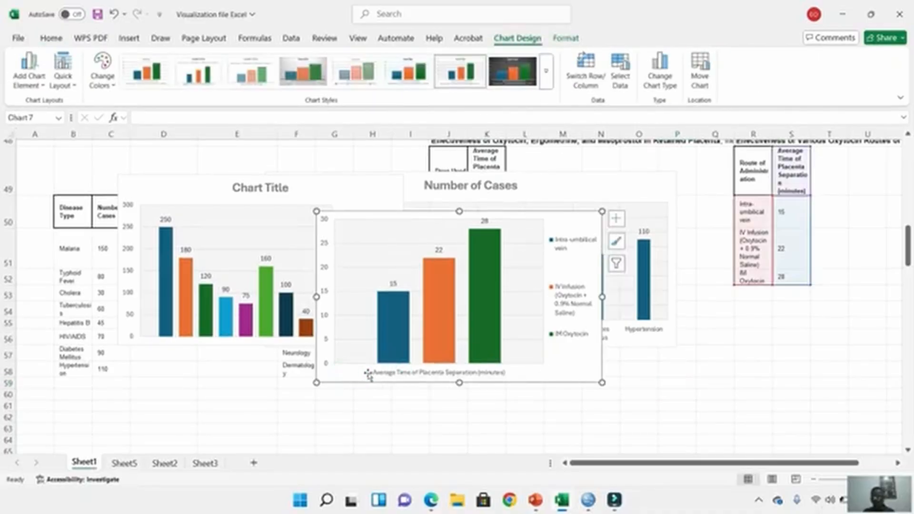
{"action": "left_click", "coordinate": [396, 371]}
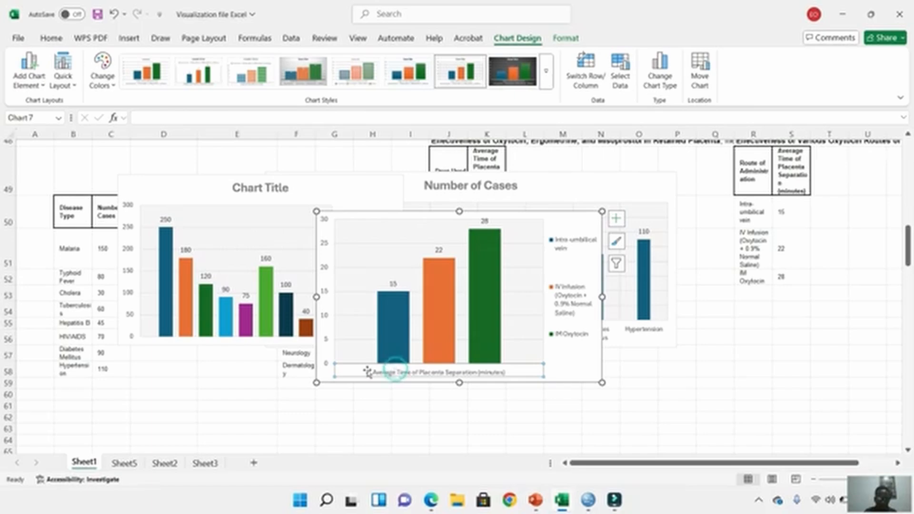
{"action": "double_click", "coordinate": [378, 375]}
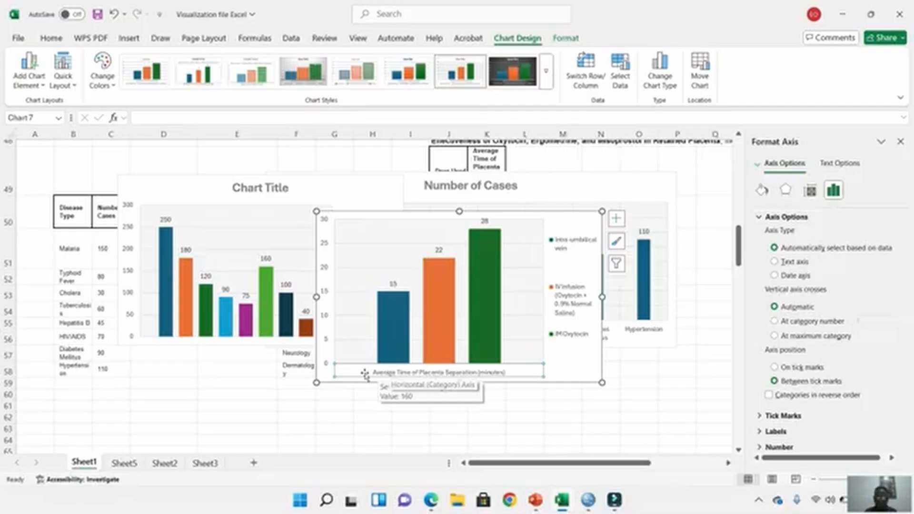
{"action": "left_click", "coordinate": [351, 374]}
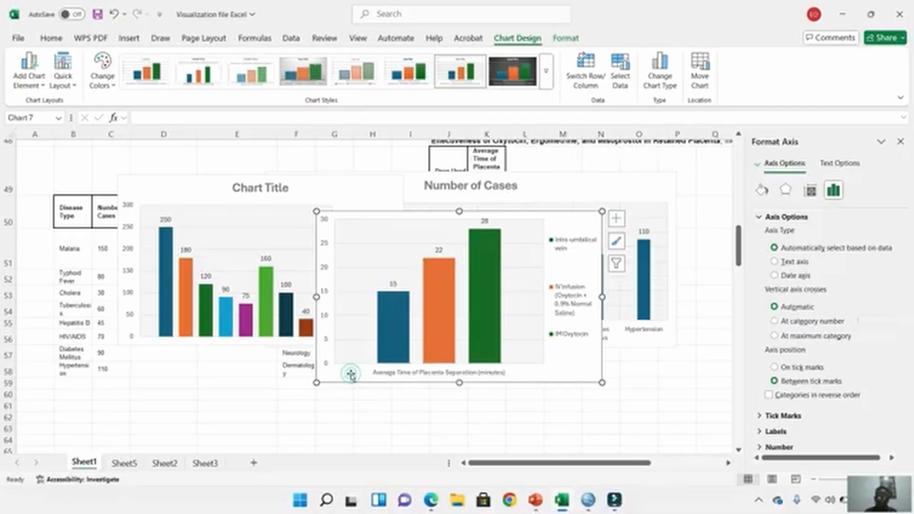
{"action": "left_click", "coordinate": [378, 373]}
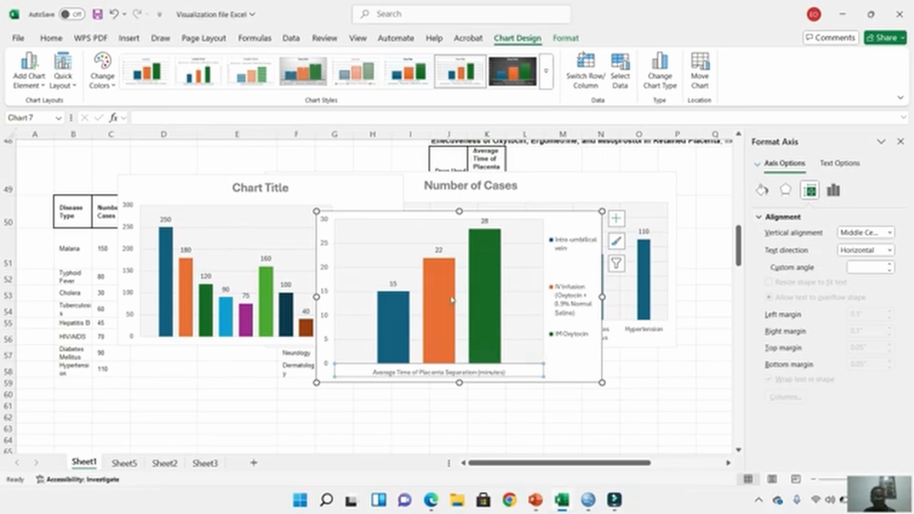
Move the placenta separation chart slightly up and to the left on the sheet, and close the formatting pane.
{"action": "left_click_drag", "start_coordinate": [562, 221], "coordinate": [514, 164]}
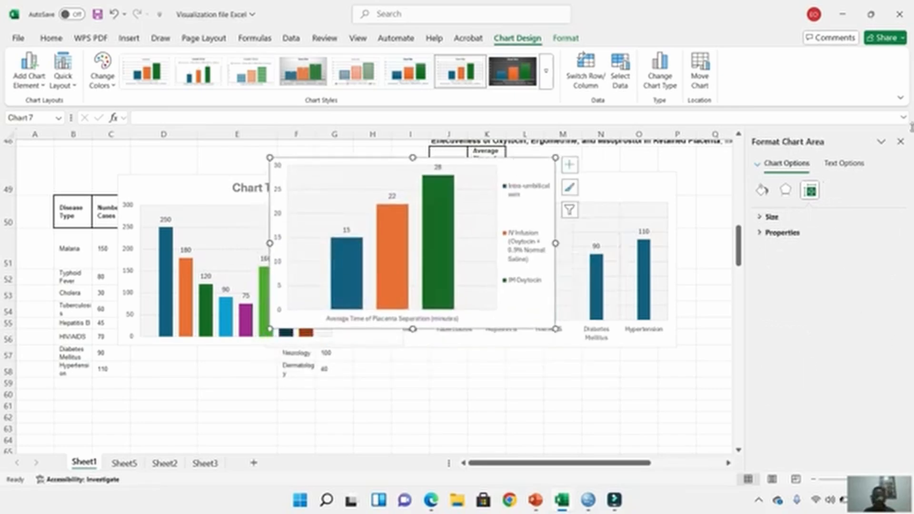
{"action": "left_click", "coordinate": [900, 142]}
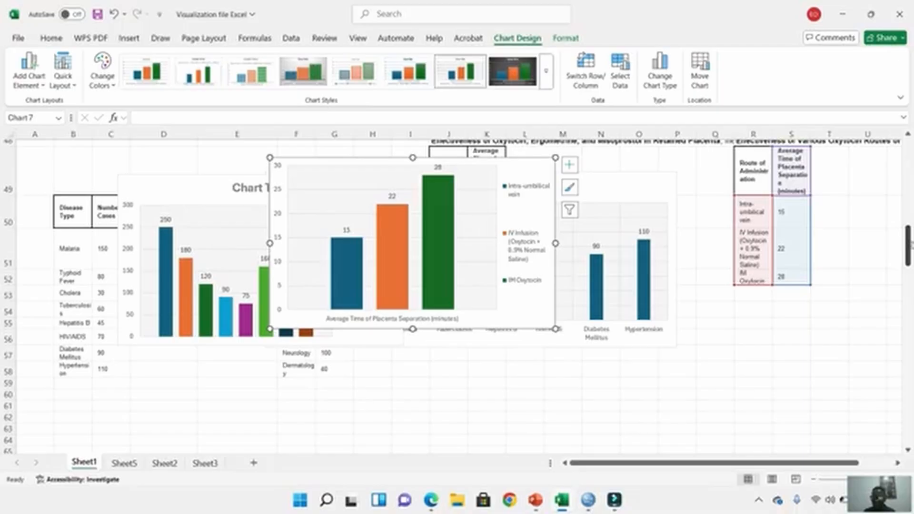
Find the PIE-CHART/DOUGHNUT section of Sheet1, then switch to PowerPoint and read the pie chart definition on the Graphical Representation slide.
{"action": "left_click_drag", "start_coordinate": [910, 243], "coordinate": [907, 290]}
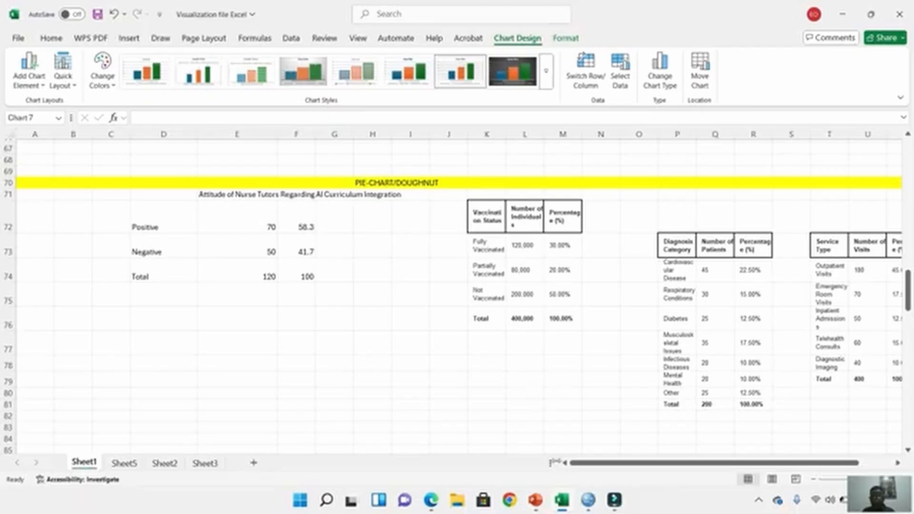
{"action": "key", "text": "alt+Tab"}
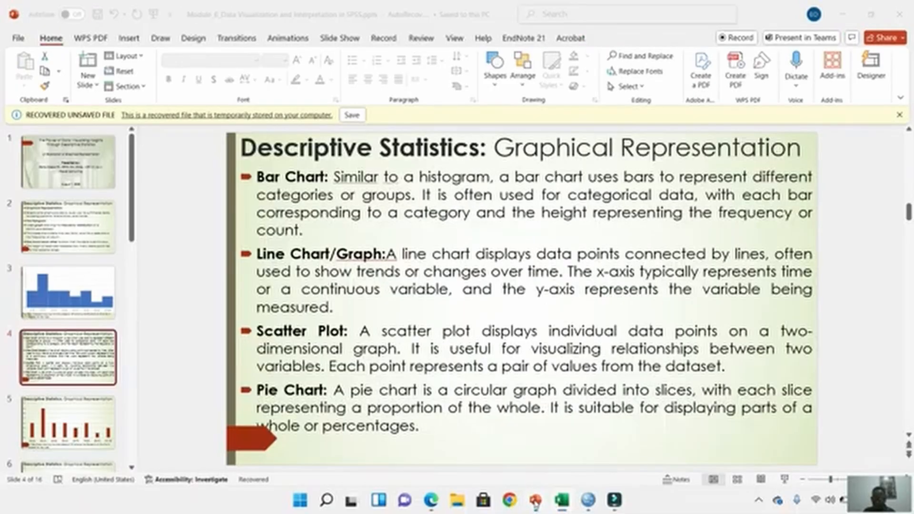
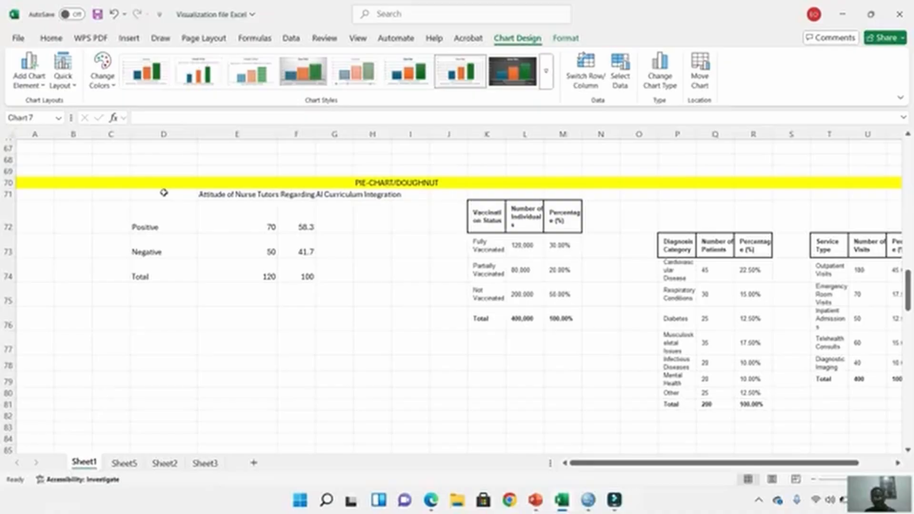
Back in Excel, examine the heading, attitude categories and counts of the nurse tutors' AI curriculum table in D71:E73.
{"action": "left_click", "coordinate": [164, 192]}
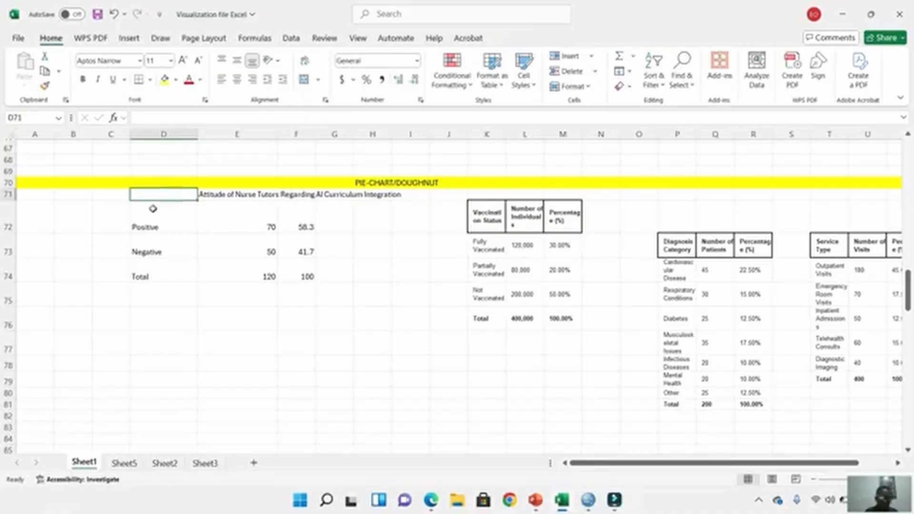
{"action": "left_click", "coordinate": [154, 206]}
{"action": "left_click_drag", "start_coordinate": [152, 195], "coordinate": [252, 251]}
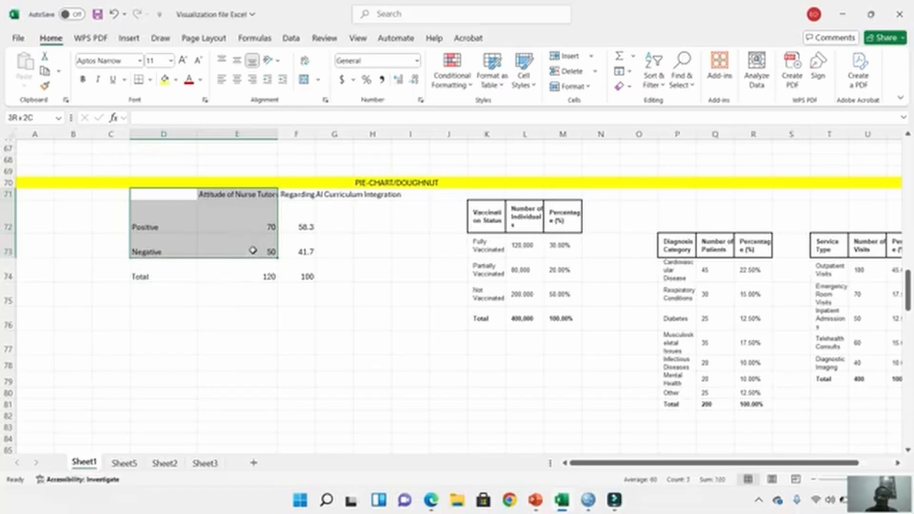
{"action": "left_click", "coordinate": [159, 196]}
{"action": "left_click", "coordinate": [150, 225]}
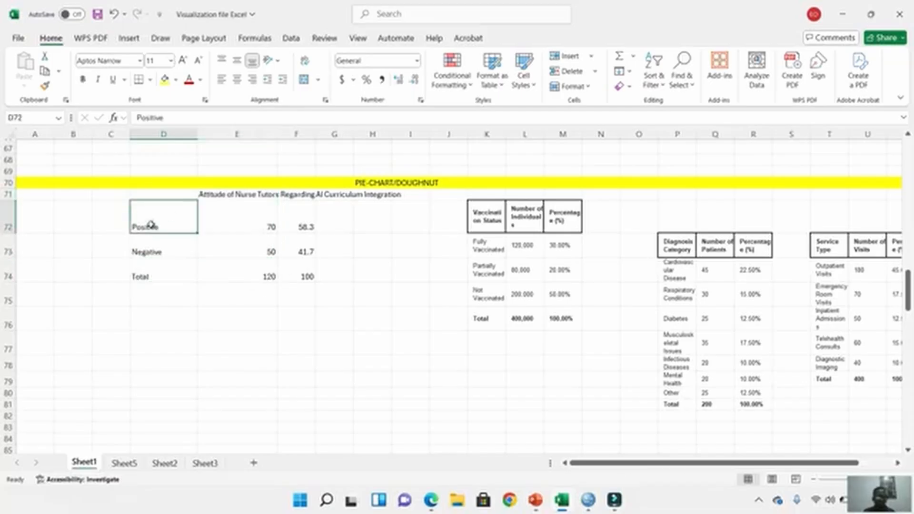
{"action": "left_click", "coordinate": [170, 249]}
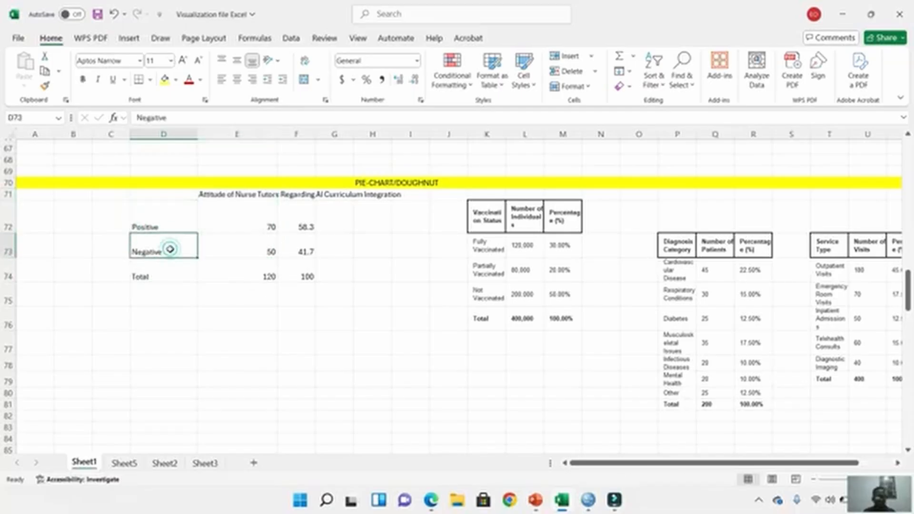
{"action": "left_click", "coordinate": [224, 198]}
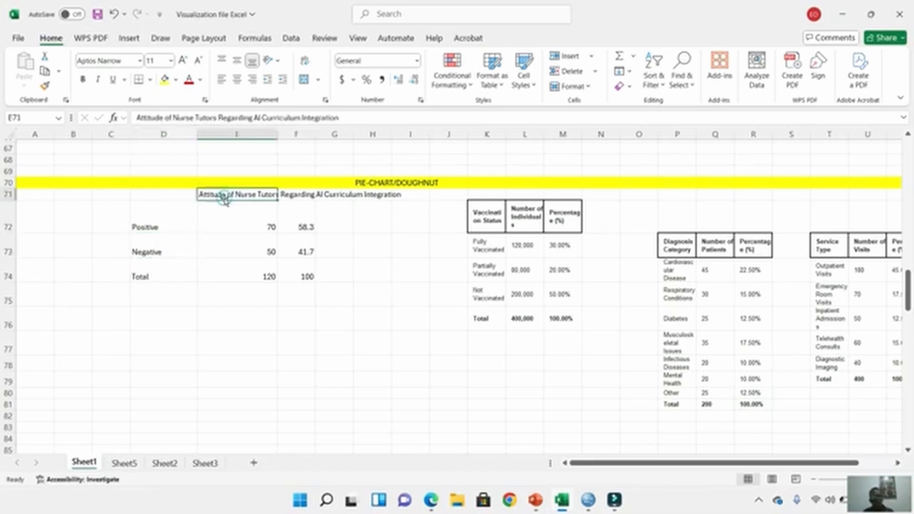
{"action": "left_click", "coordinate": [249, 219]}
{"action": "left_click", "coordinate": [173, 199]}
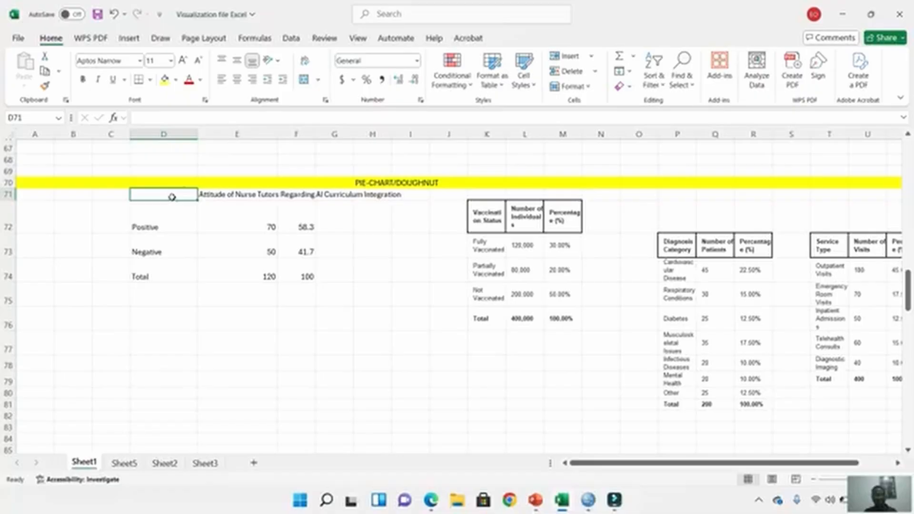
{"action": "left_click", "coordinate": [244, 195]}
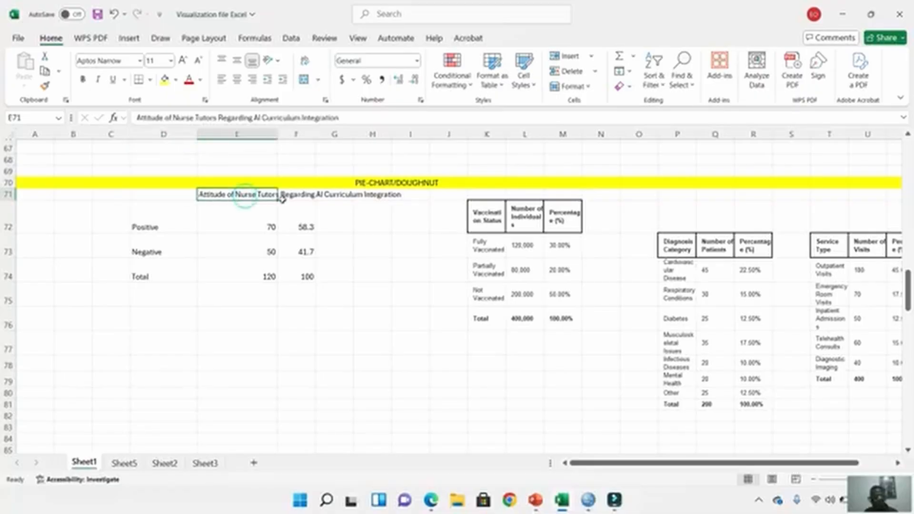
{"action": "left_click", "coordinate": [257, 224]}
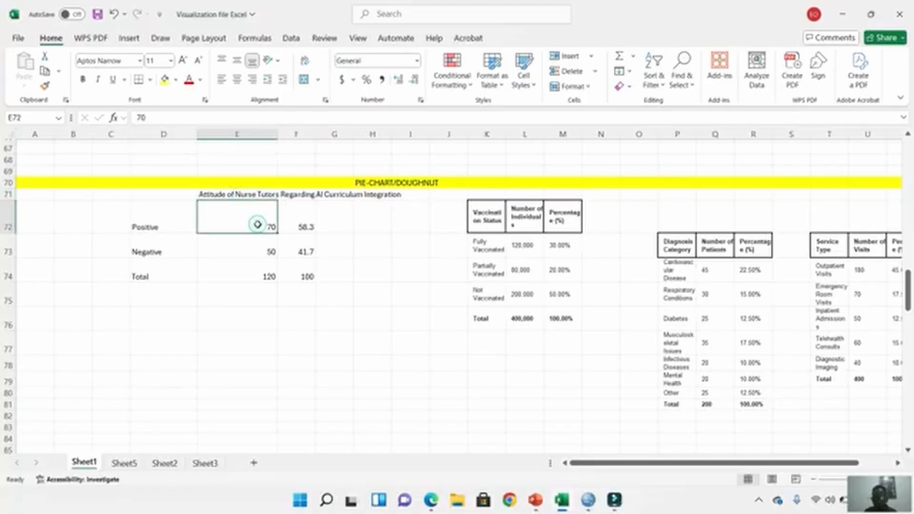
{"action": "left_click", "coordinate": [167, 199]}
{"action": "left_click", "coordinate": [153, 226]}
{"action": "left_click", "coordinate": [157, 248]}
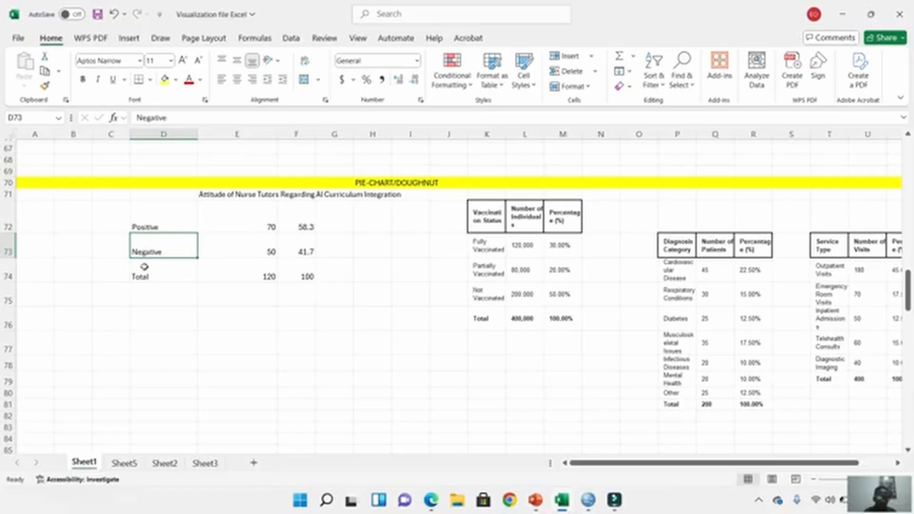
{"action": "left_click", "coordinate": [151, 228]}
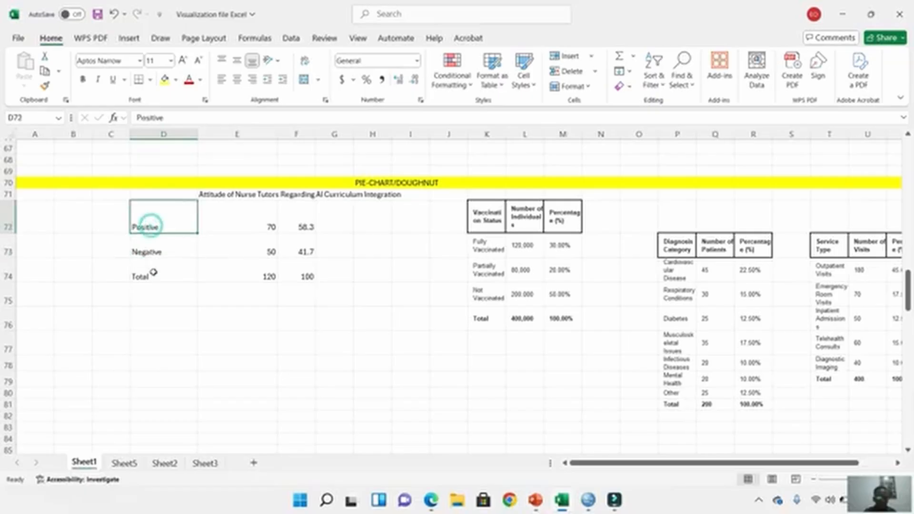
Insert a 2-D pie chart of the nurse tutors' positive and negative attitude counts from D71:E73, leaving out the Total row.
{"action": "left_click_drag", "start_coordinate": [151, 195], "coordinate": [227, 258]}
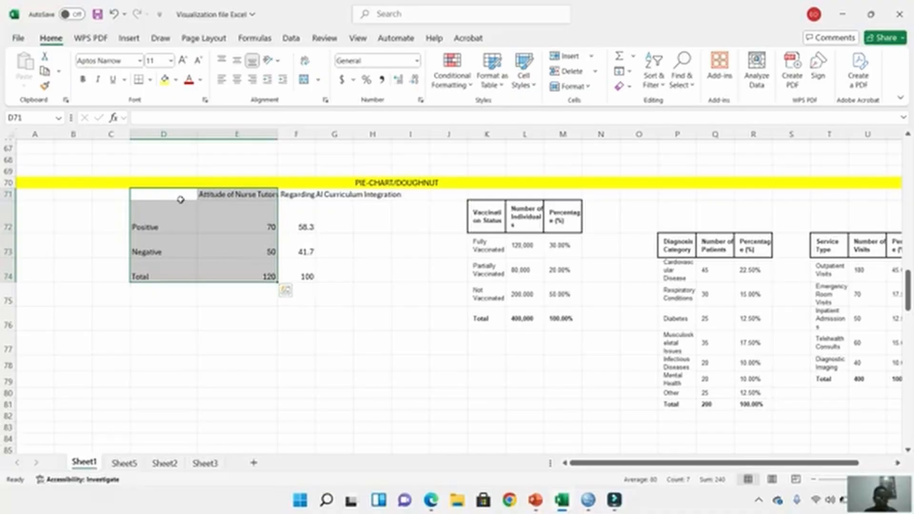
{"action": "left_click_drag", "start_coordinate": [151, 200], "coordinate": [260, 266]}
{"action": "left_click_drag", "start_coordinate": [151, 197], "coordinate": [262, 252]}
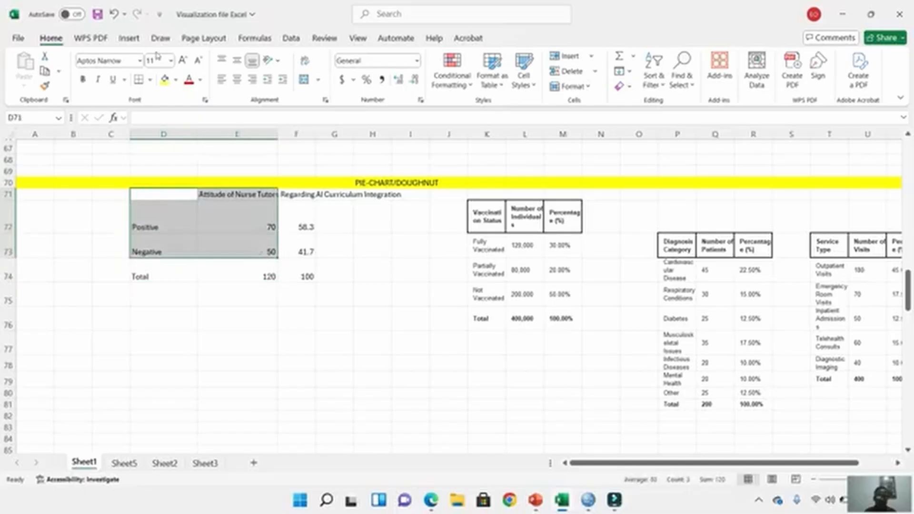
{"action": "left_click", "coordinate": [131, 41]}
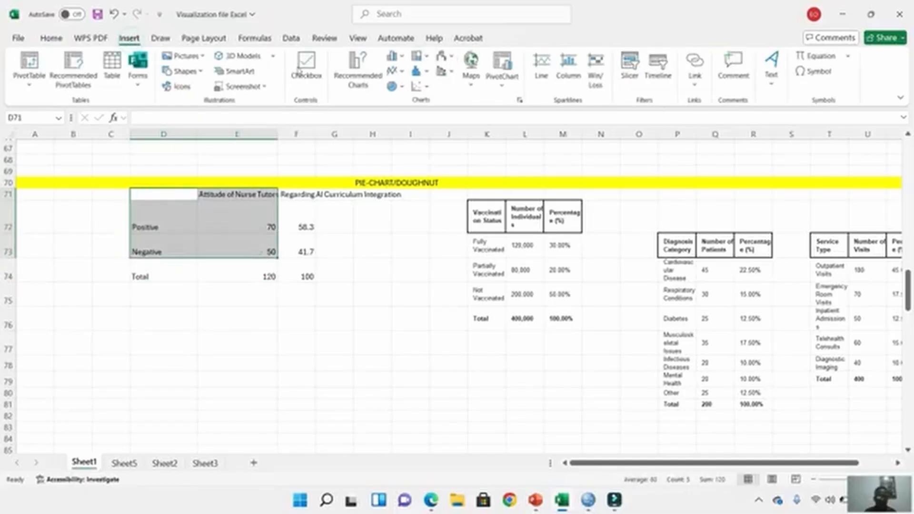
{"action": "left_click", "coordinate": [521, 101]}
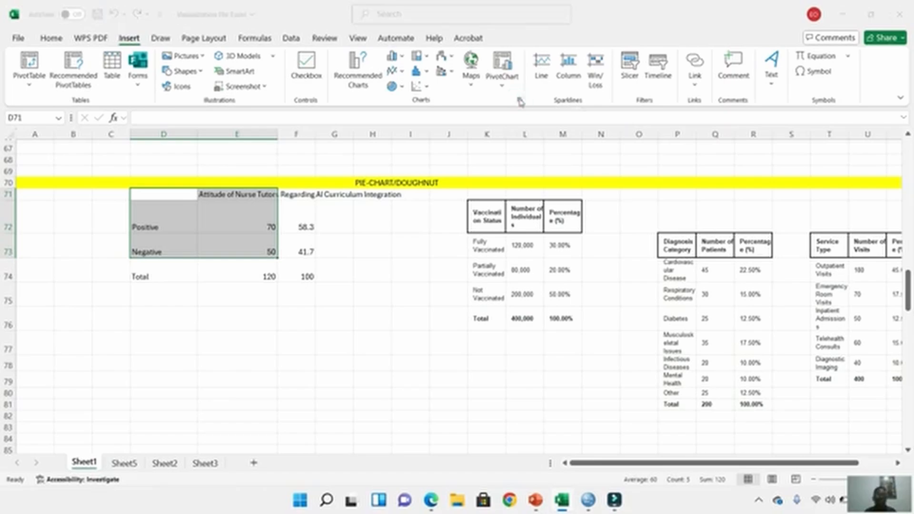
{"action": "left_click", "coordinate": [356, 93]}
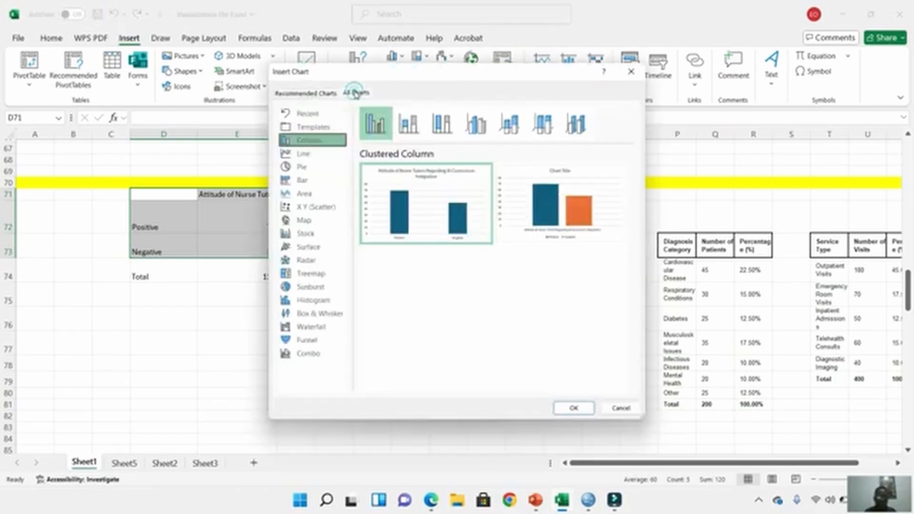
{"action": "left_click", "coordinate": [287, 167]}
{"action": "left_click", "coordinate": [302, 180]}
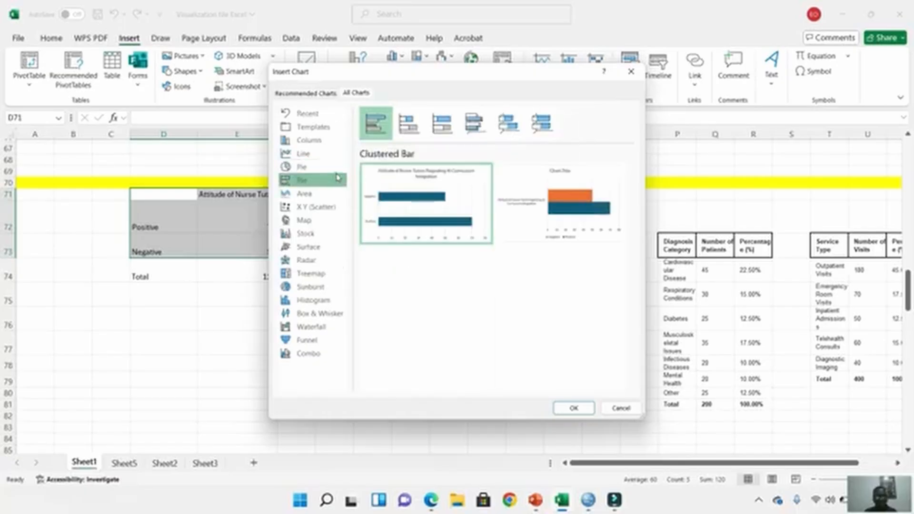
{"action": "left_click", "coordinate": [299, 168]}
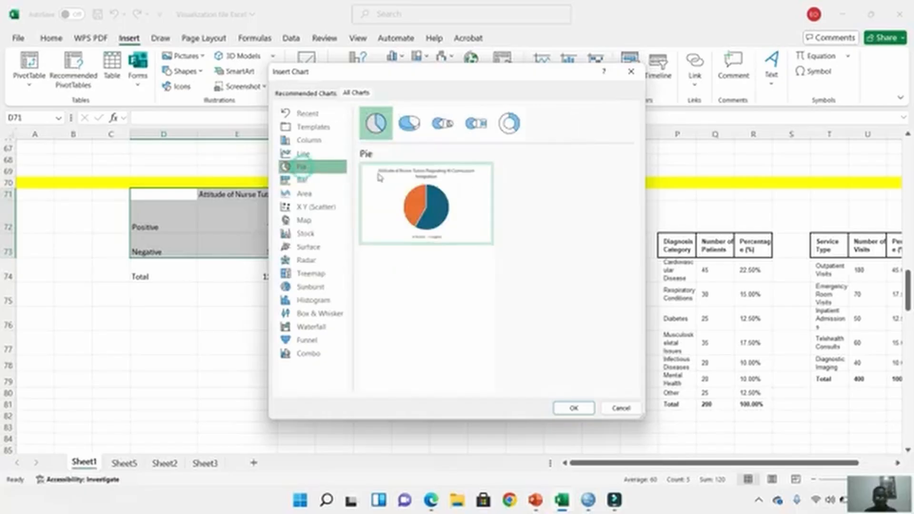
{"action": "mouse_move", "coordinate": [385, 198]}
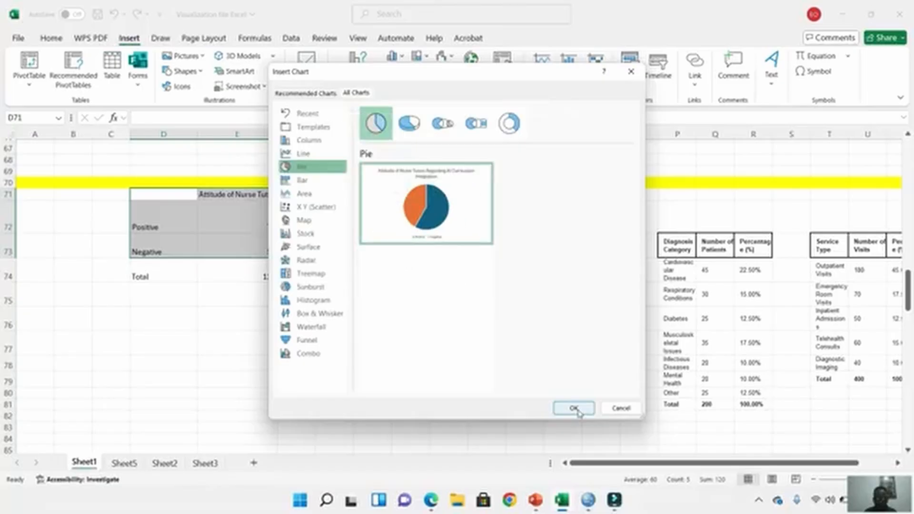
{"action": "mouse_move", "coordinate": [452, 194]}
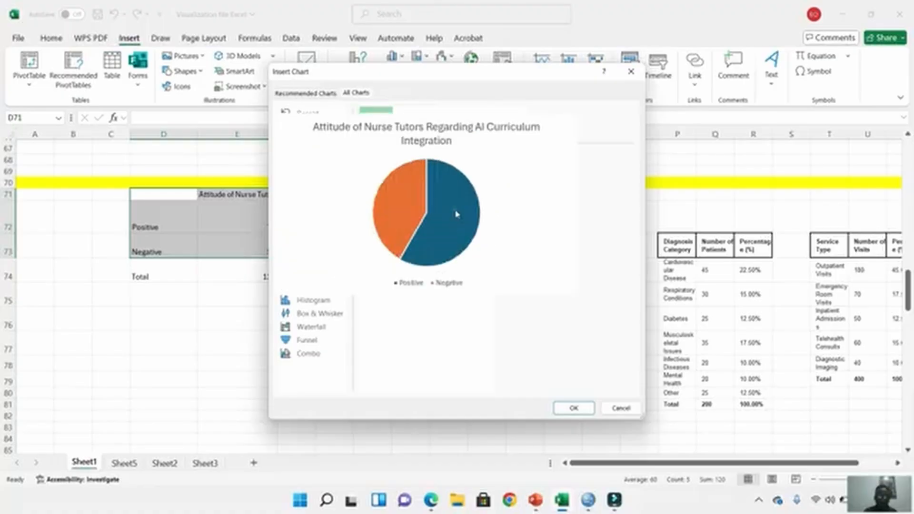
{"action": "left_click", "coordinate": [456, 214]}
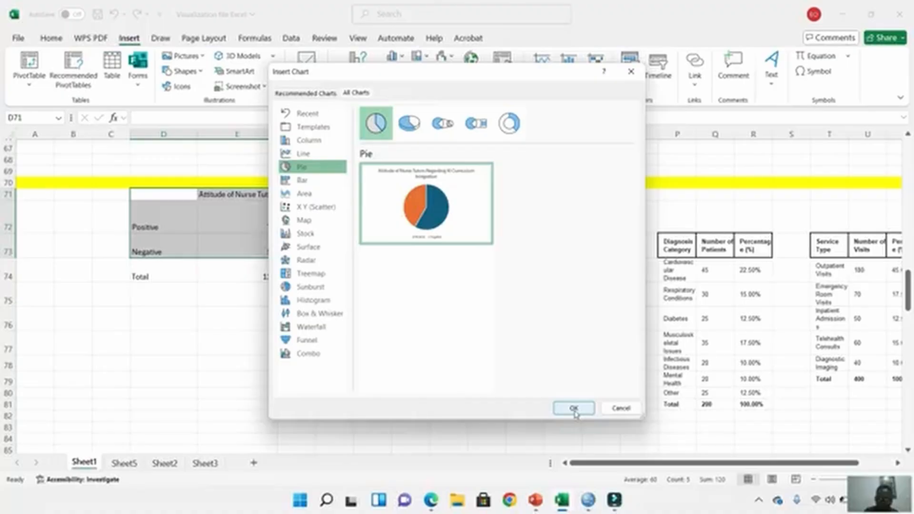
{"action": "left_click", "coordinate": [574, 409]}
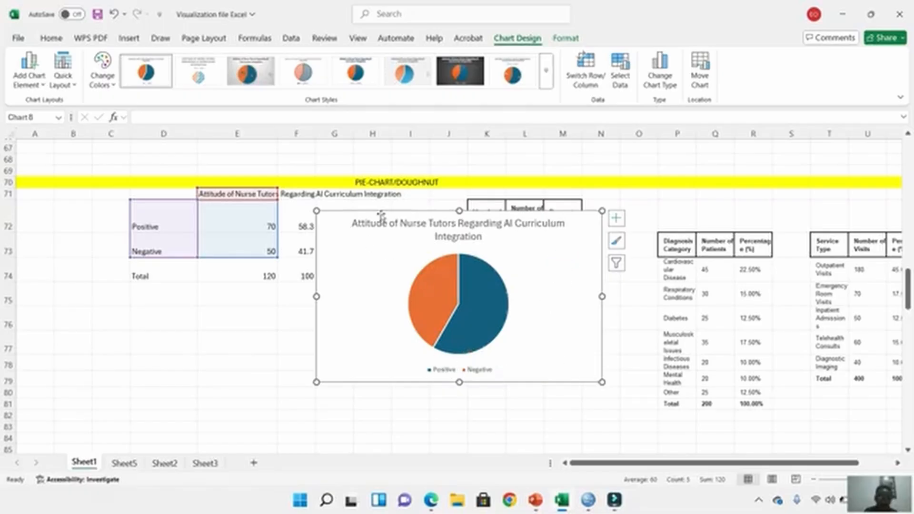
Add data labels to the nurse tutors' attitude pie chart, positioned at the center of the slices.
{"action": "left_click", "coordinate": [374, 230]}
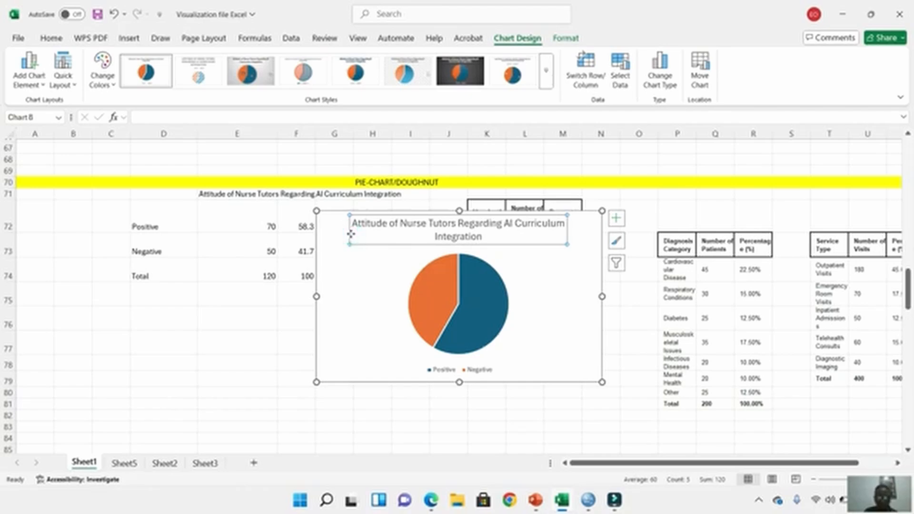
{"action": "left_click", "coordinate": [554, 279]}
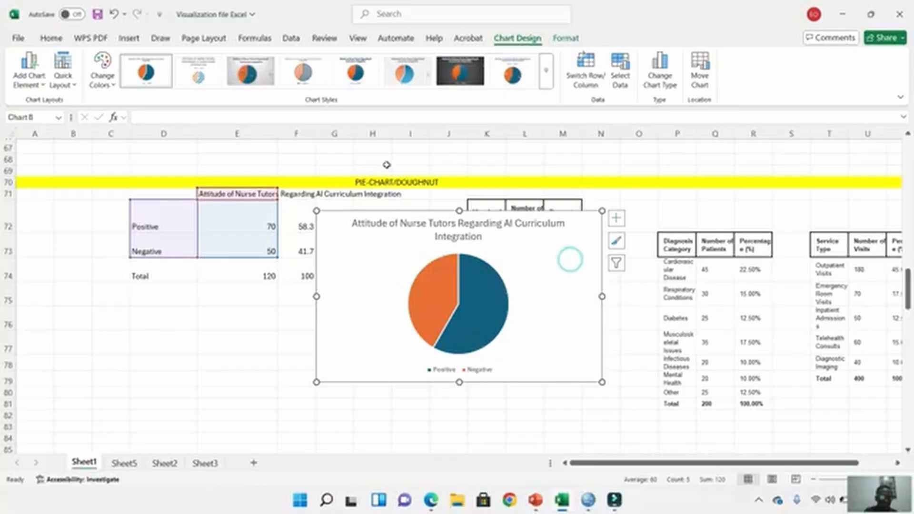
{"action": "left_click", "coordinate": [39, 86]}
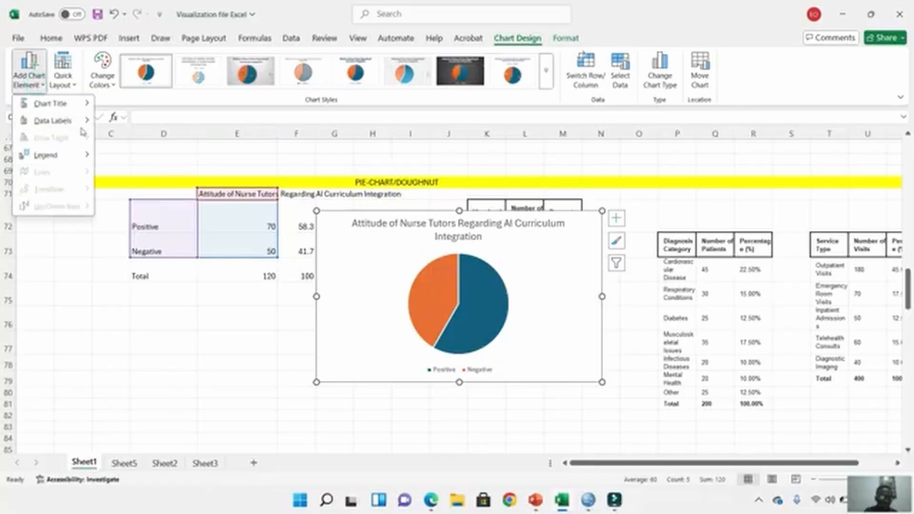
{"action": "mouse_move", "coordinate": [82, 123]}
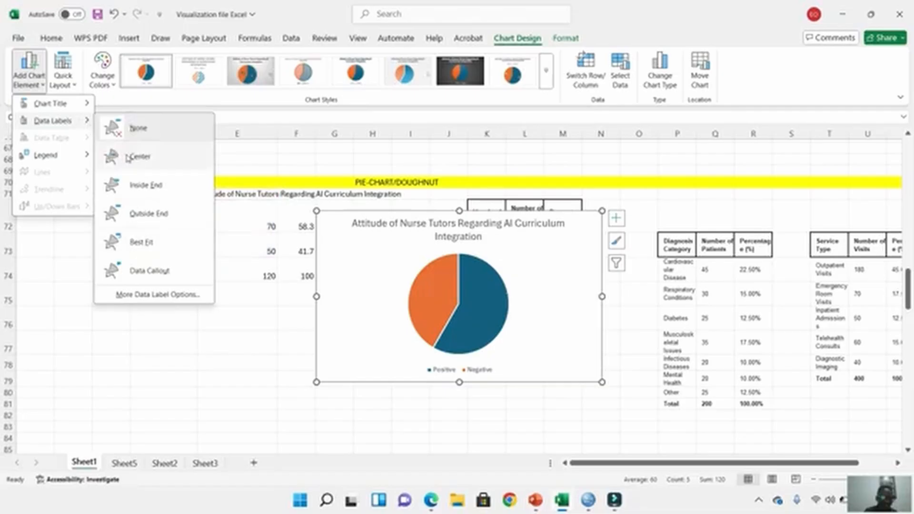
{"action": "left_click", "coordinate": [128, 156]}
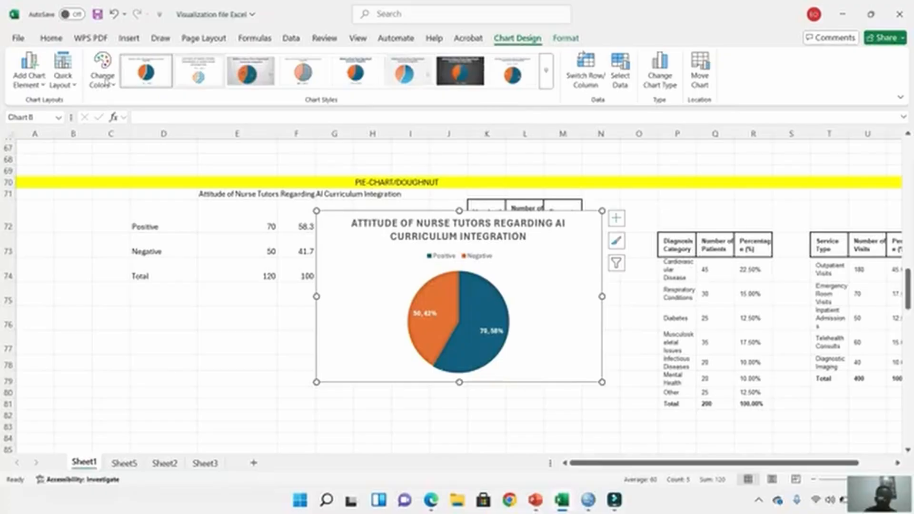
Examine the data labels on the pie slices, singling out the label of the Negative slice.
{"action": "left_click", "coordinate": [42, 86]}
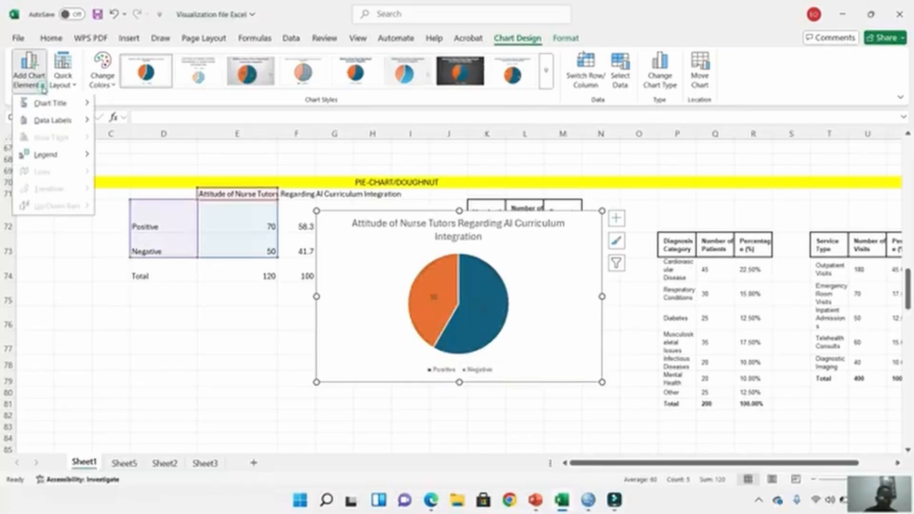
{"action": "left_click", "coordinate": [433, 300]}
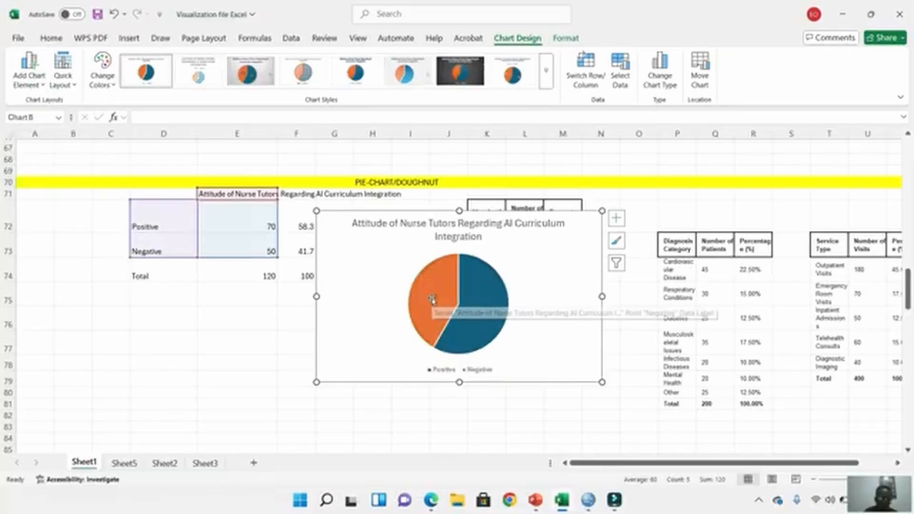
{"action": "left_click", "coordinate": [435, 298]}
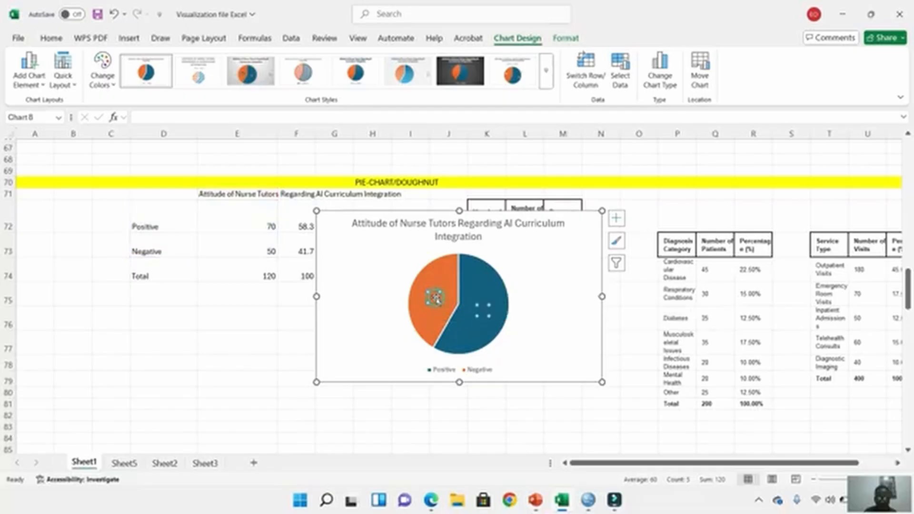
{"action": "left_click", "coordinate": [433, 298]}
{"action": "left_click", "coordinate": [434, 297]}
{"action": "double_click", "coordinate": [437, 299]}
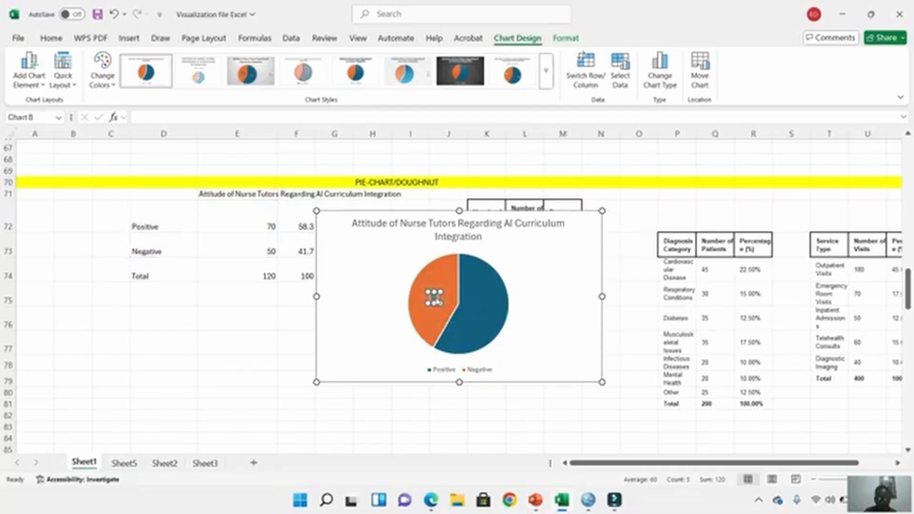
{"action": "left_click", "coordinate": [450, 297]}
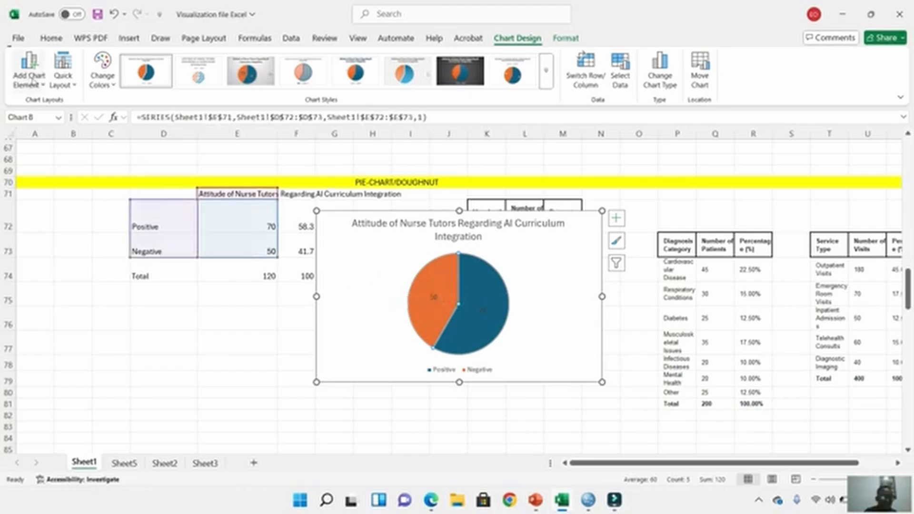
Place the attitude pie chart's legend at the right of the pie and move the chart to start at row 73 across columns B to G.
{"action": "left_click", "coordinate": [28, 69]}
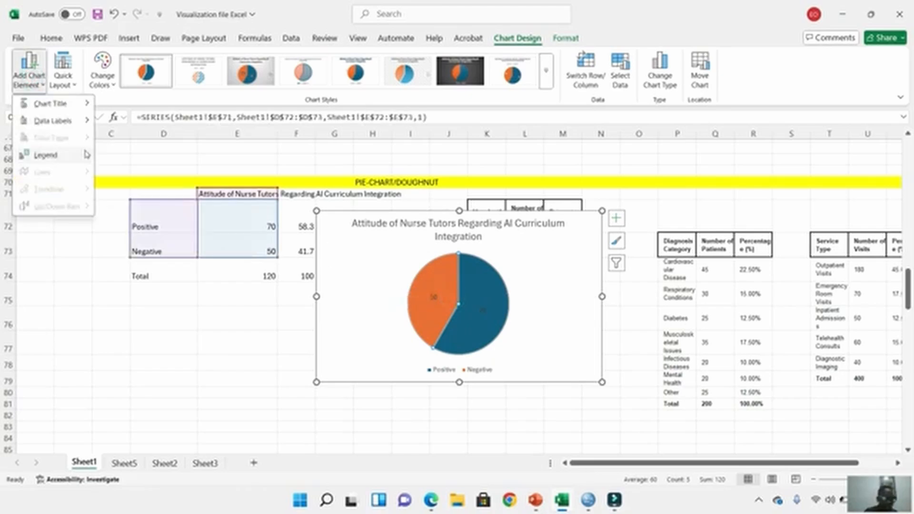
{"action": "mouse_move", "coordinate": [87, 155]}
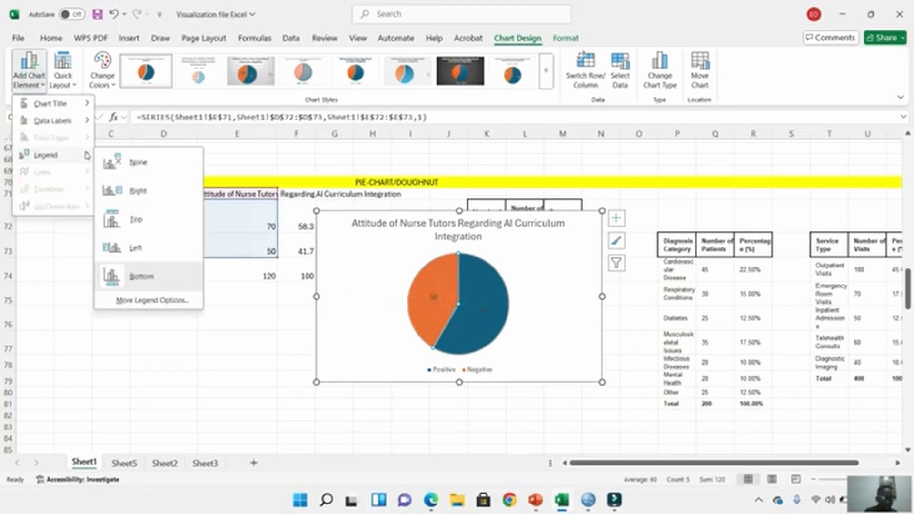
{"action": "left_click", "coordinate": [139, 196]}
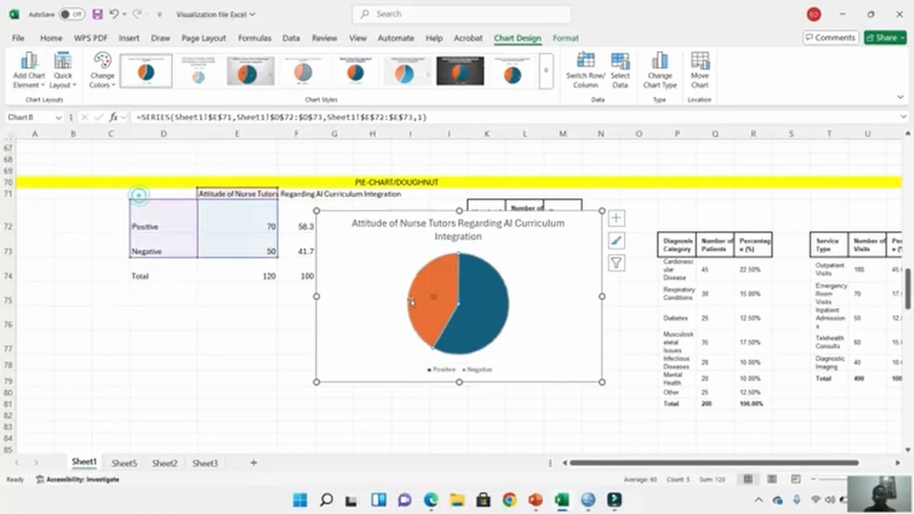
{"action": "left_click", "coordinate": [540, 368]}
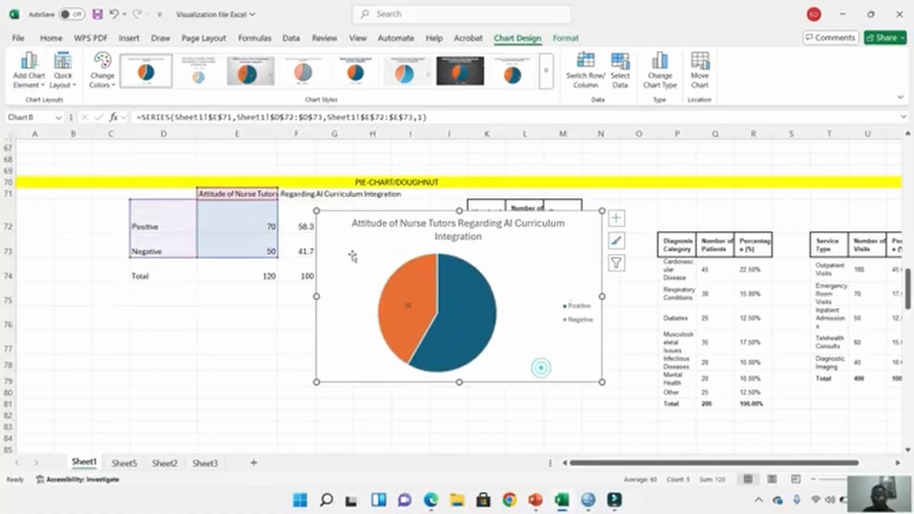
{"action": "left_click_drag", "start_coordinate": [334, 220], "coordinate": [65, 250]}
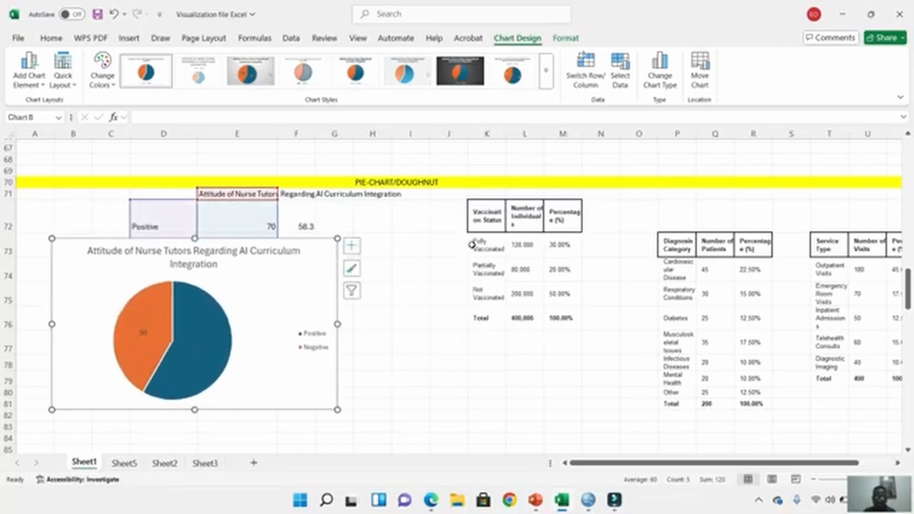
Select the vaccination status categories and numbers of individuals in K72:L75, without the Total row, as data for a new chart.
{"action": "left_click_drag", "start_coordinate": [482, 221], "coordinate": [529, 296]}
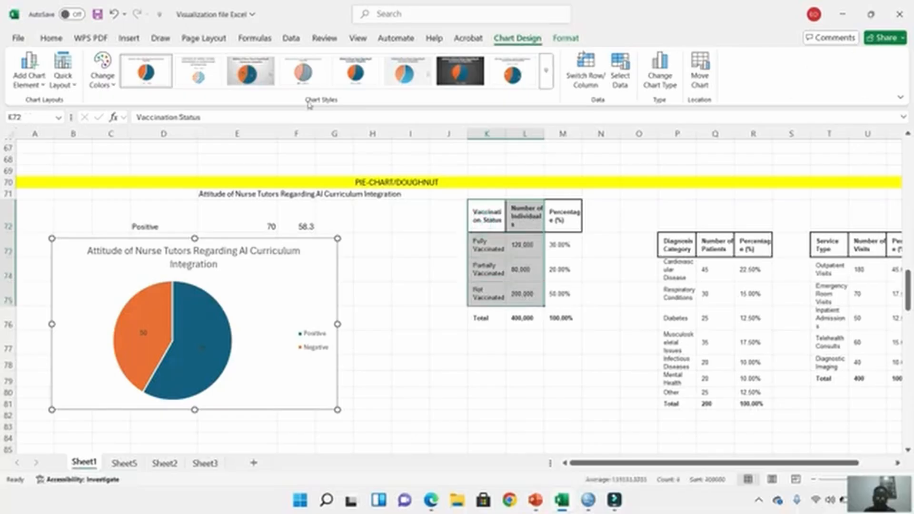
{"action": "left_click", "coordinate": [127, 41]}
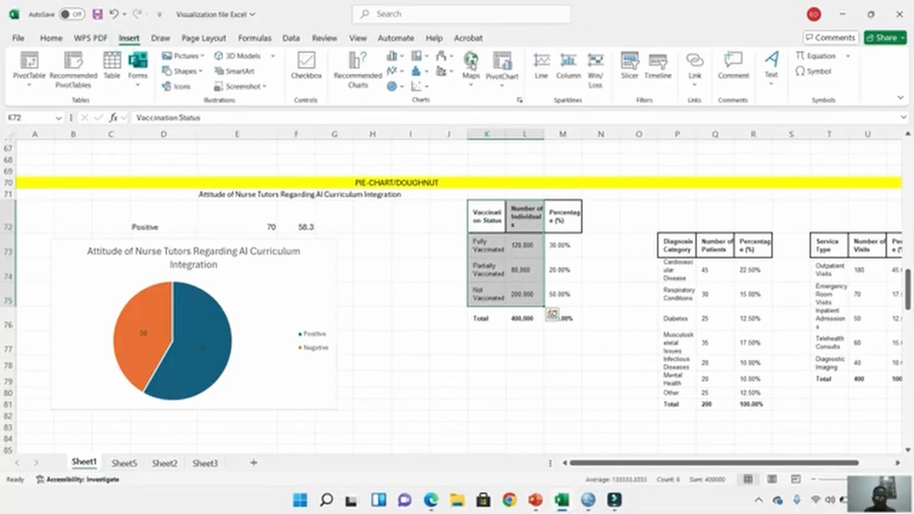
Insert a doughnut chart of Number of Individuals by Vaccination Status from the selected cells.
{"action": "left_click", "coordinate": [521, 101]}
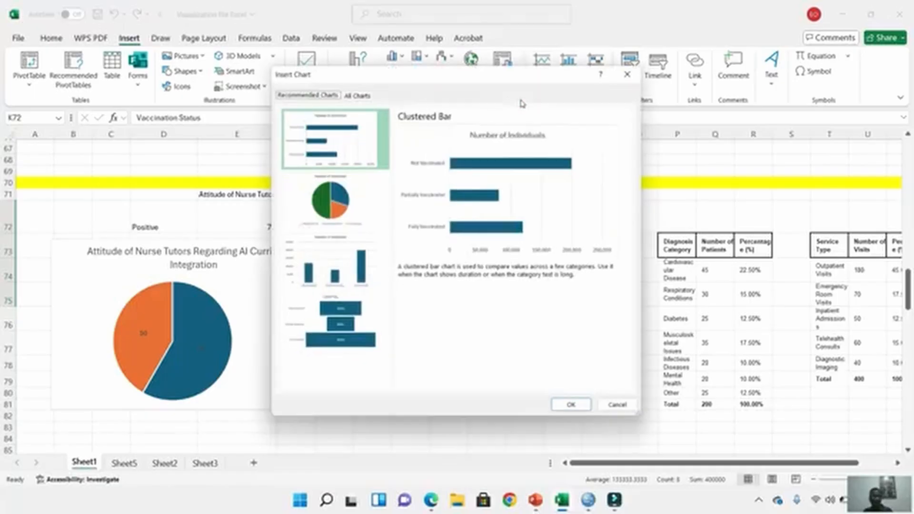
{"action": "left_click", "coordinate": [347, 89]}
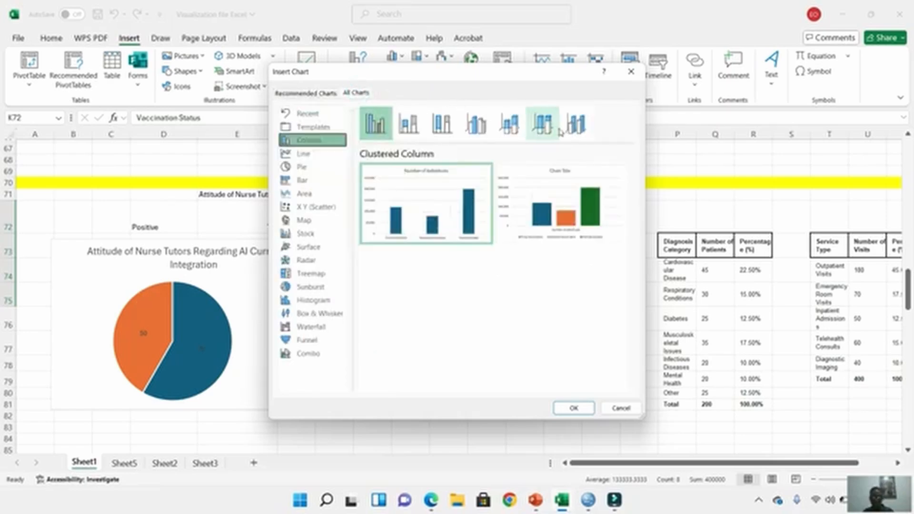
{"action": "left_click", "coordinate": [302, 170]}
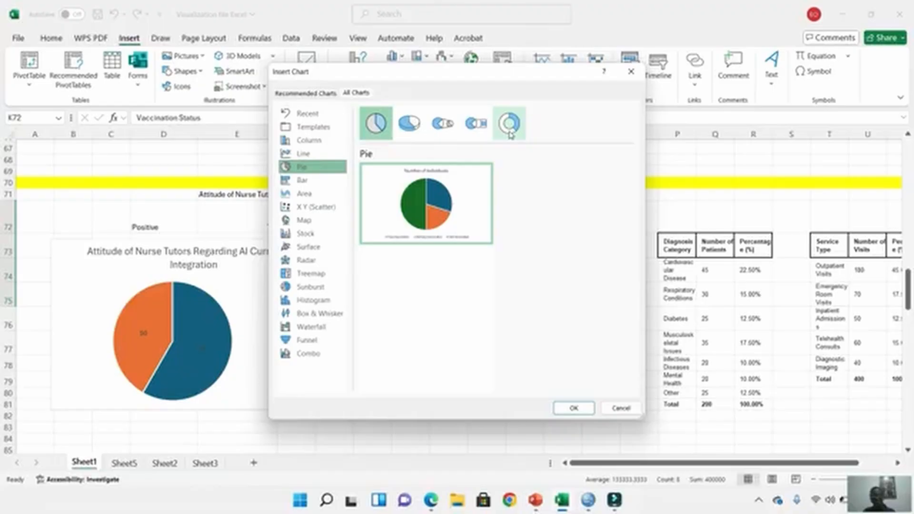
{"action": "left_click", "coordinate": [510, 125]}
{"action": "left_click", "coordinate": [574, 408]}
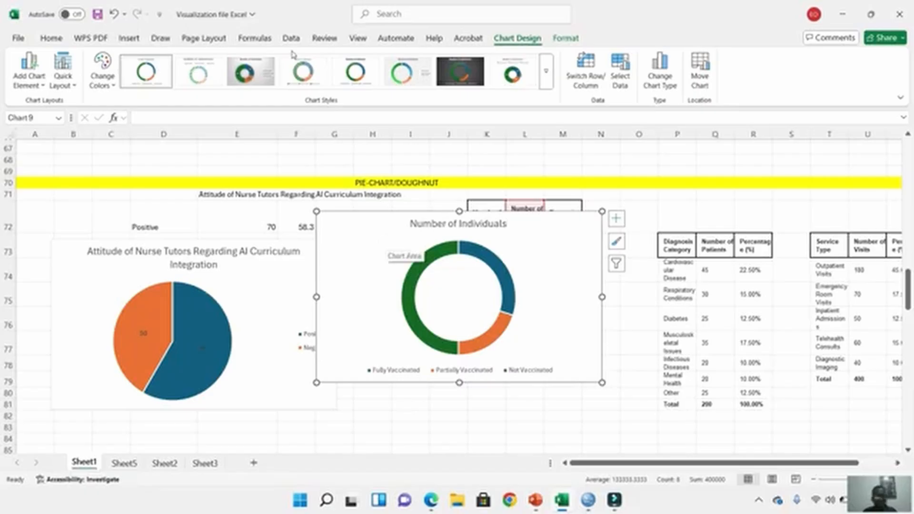
Try several chart styles on the Number of Individuals doughnut, ending with the solid blue background and white ring.
{"action": "left_click", "coordinate": [246, 78]}
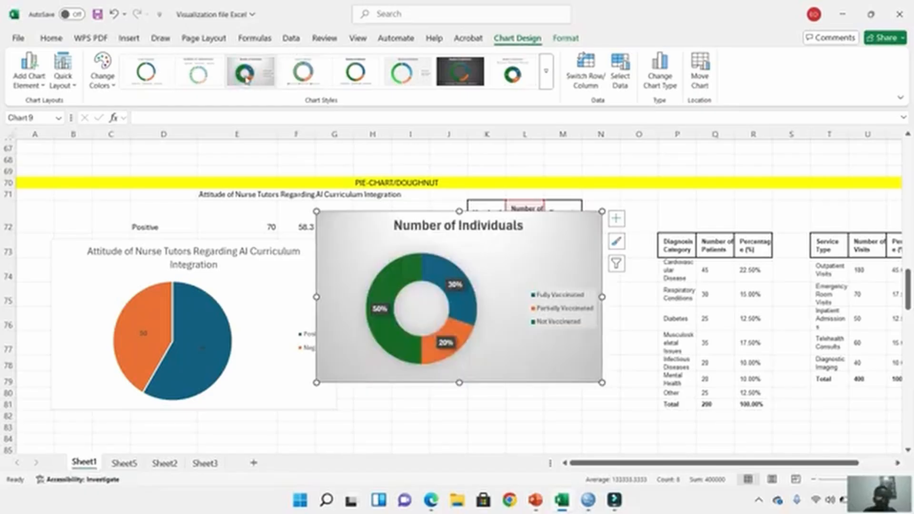
{"action": "left_click", "coordinate": [416, 81]}
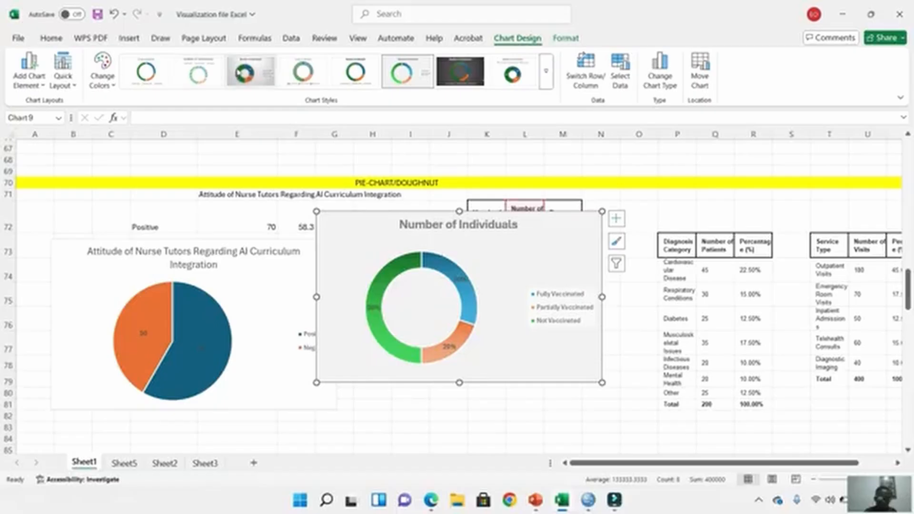
{"action": "left_click", "coordinate": [241, 71]}
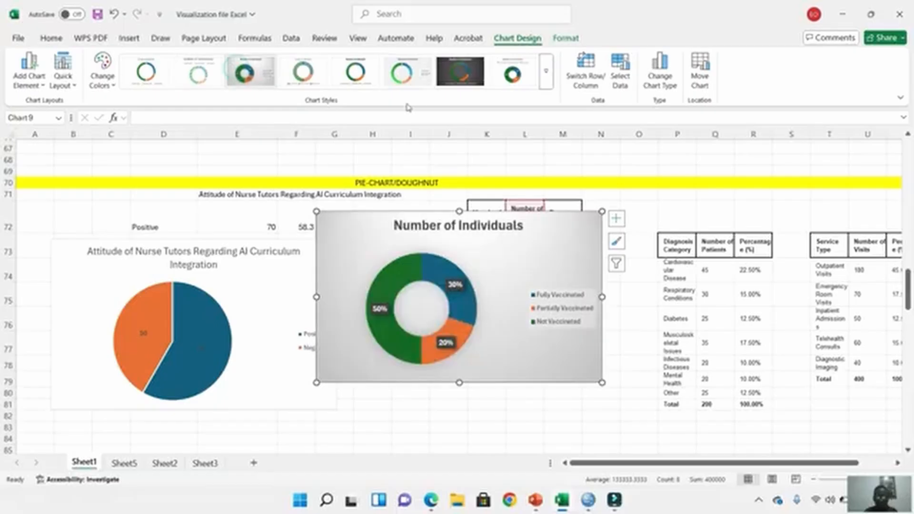
{"action": "left_click", "coordinate": [509, 79]}
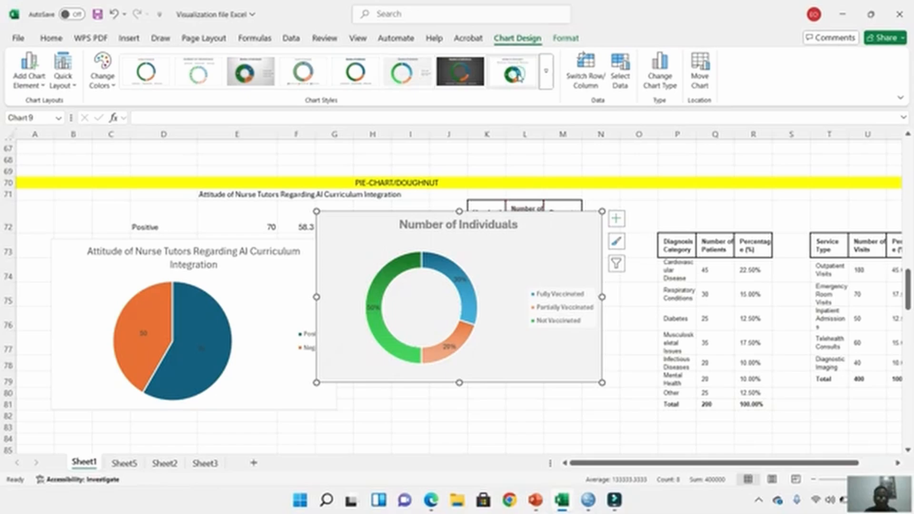
{"action": "left_click", "coordinate": [304, 72]}
{"action": "left_click", "coordinate": [543, 71]}
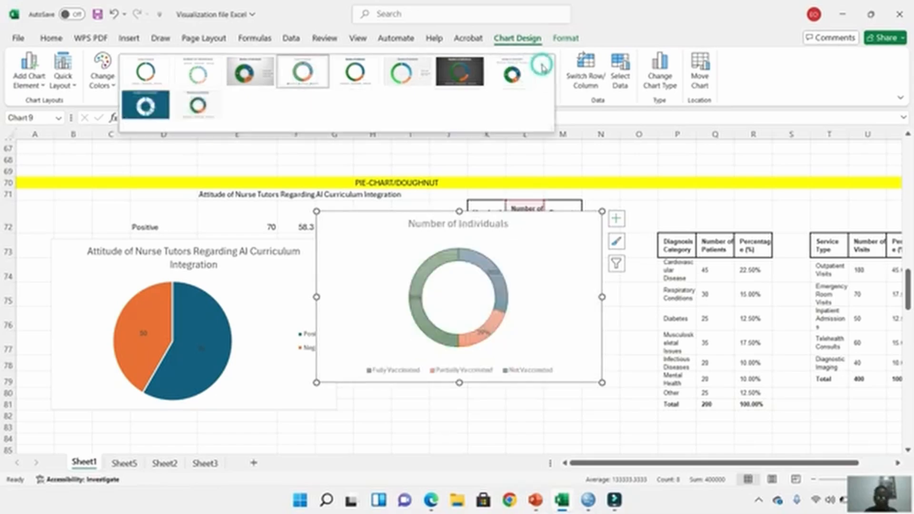
{"action": "left_click", "coordinate": [145, 103]}
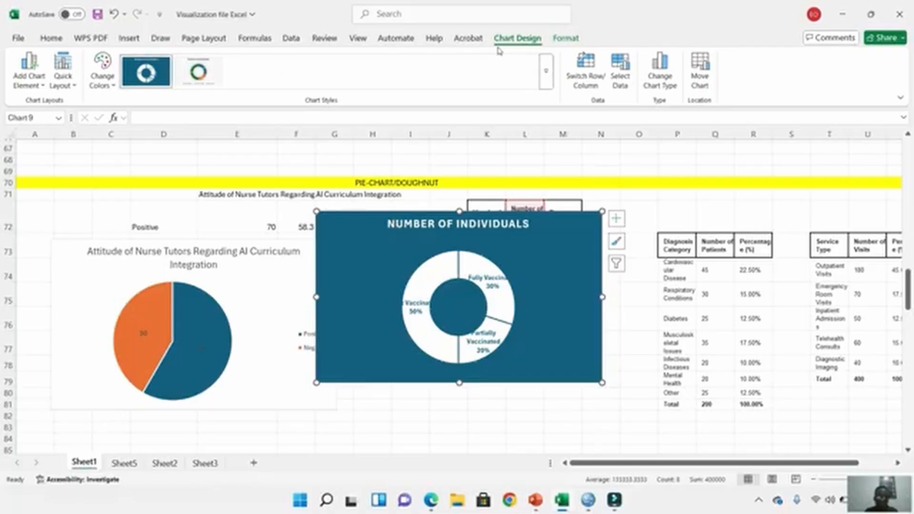
Give the Number of Individuals doughnut the light style with category and percentage labels and a legend under the title, and shift the chart slightly right.
{"action": "left_click", "coordinate": [545, 78]}
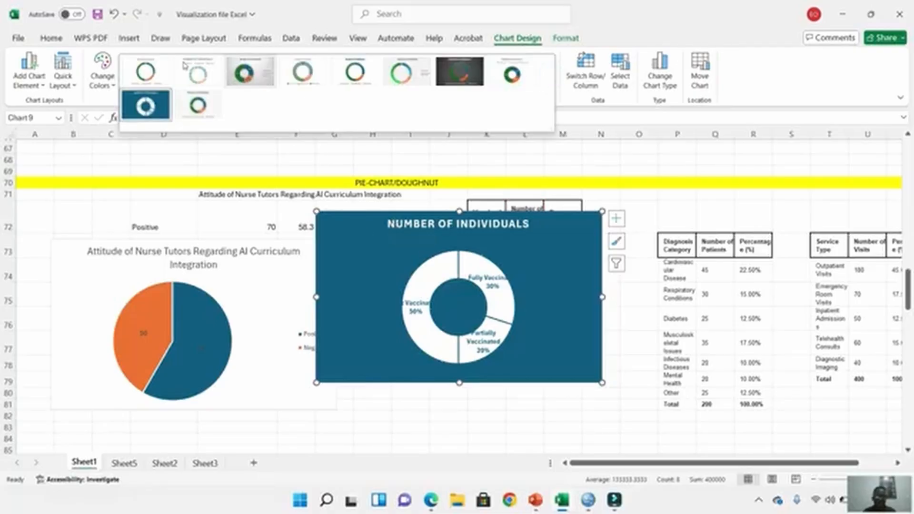
{"action": "left_click", "coordinate": [215, 72]}
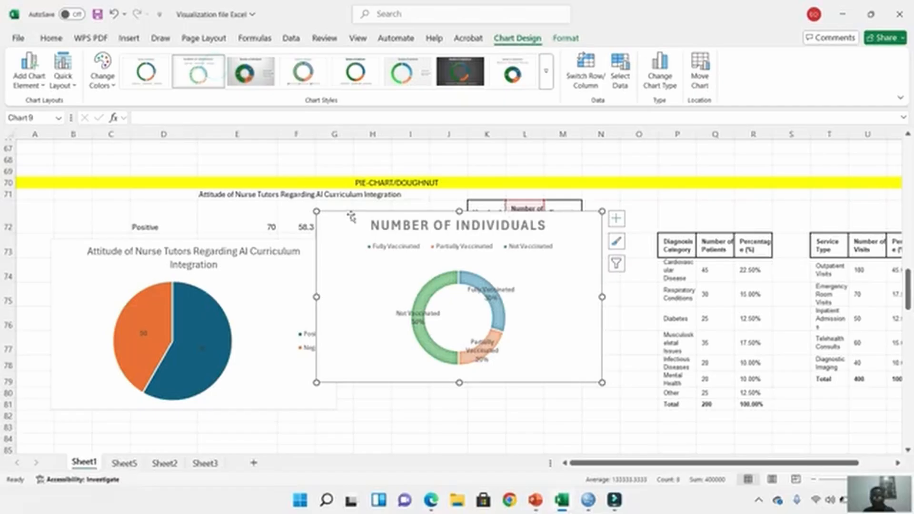
{"action": "left_click_drag", "start_coordinate": [349, 217], "coordinate": [372, 215]}
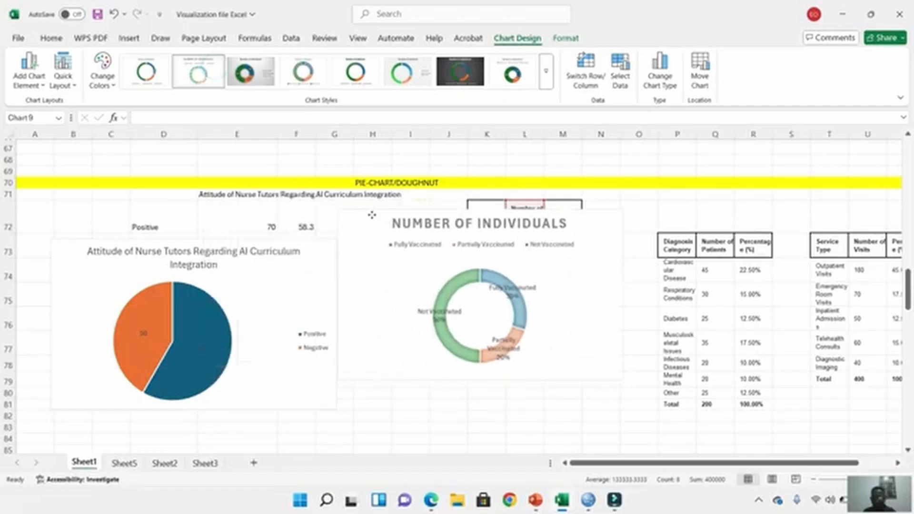
Insert a doughnut chart of Number of Patients by Diagnosis Category from P73:Q80, excluding the Total row.
{"action": "left_click", "coordinate": [681, 244]}
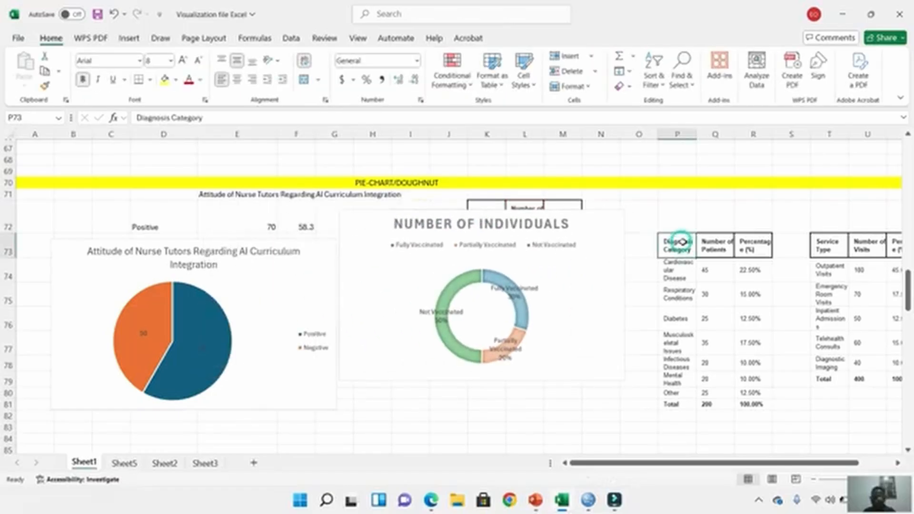
{"action": "left_click_drag", "start_coordinate": [683, 243], "coordinate": [726, 392]}
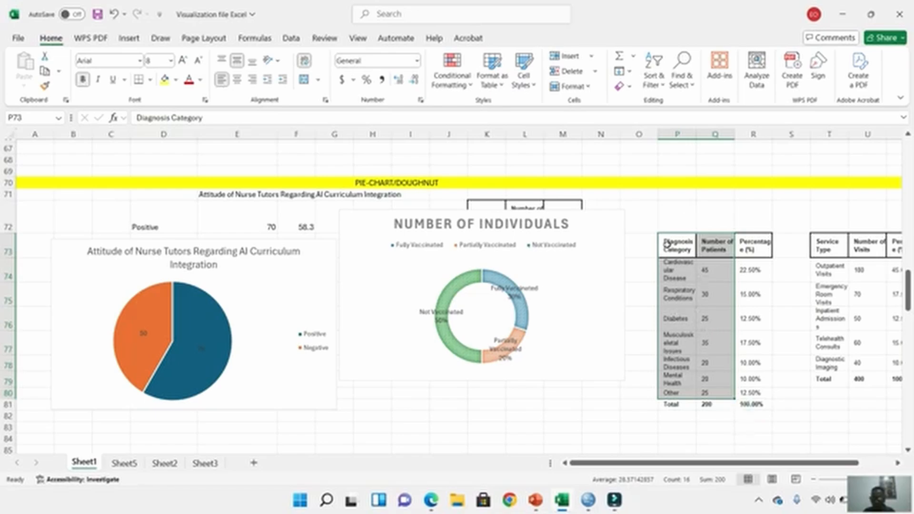
{"action": "left_click_drag", "start_coordinate": [668, 244], "coordinate": [707, 393]}
{"action": "left_click", "coordinate": [672, 269]}
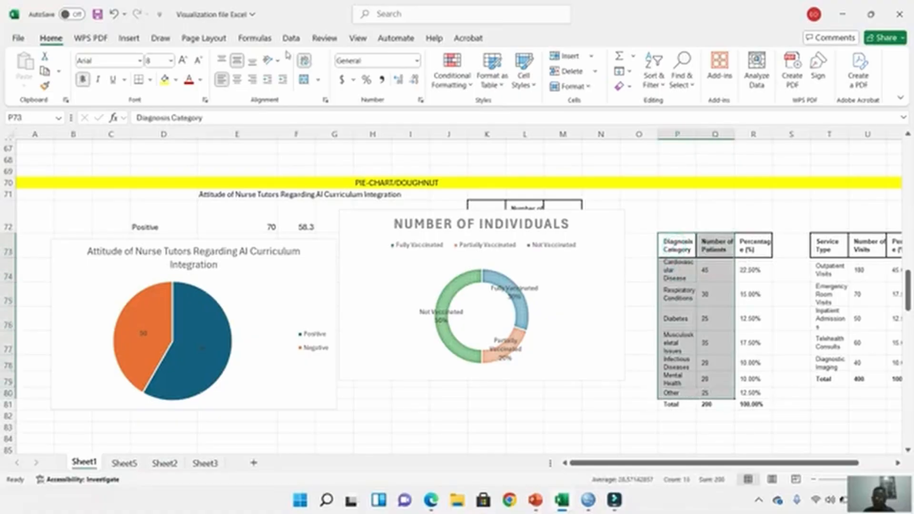
{"action": "left_click", "coordinate": [126, 41]}
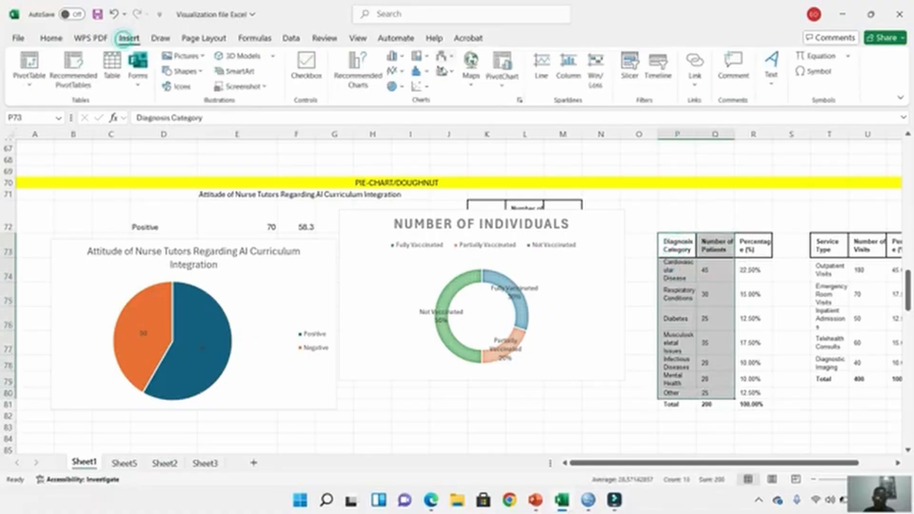
{"action": "left_click", "coordinate": [519, 100]}
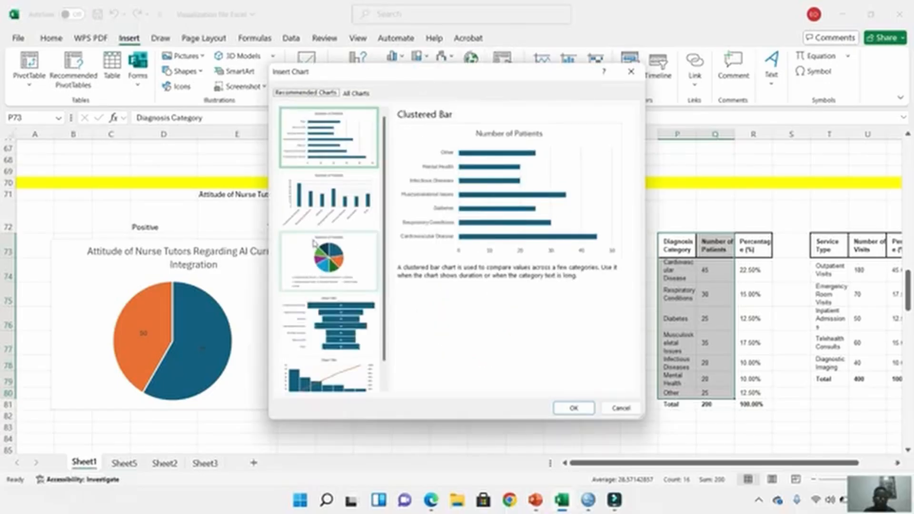
{"action": "left_click", "coordinate": [355, 94]}
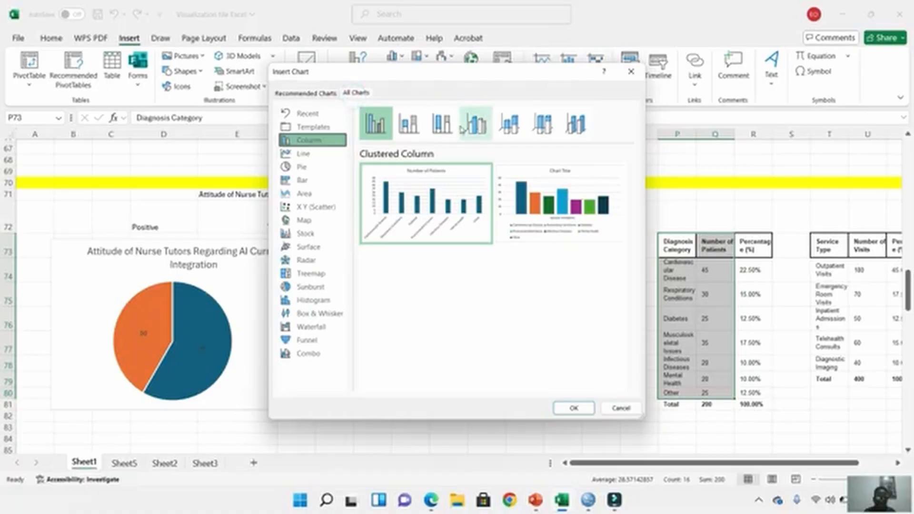
{"action": "mouse_move", "coordinate": [511, 195]}
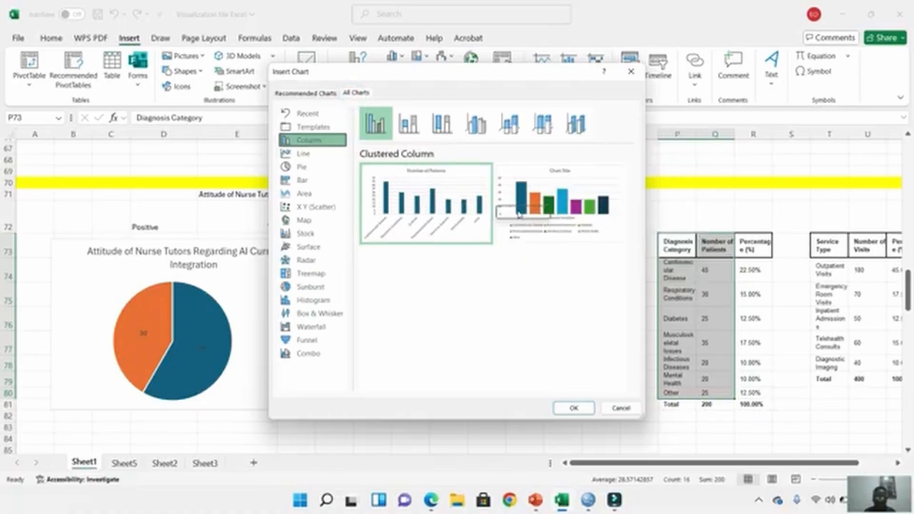
{"action": "mouse_move", "coordinate": [547, 206]}
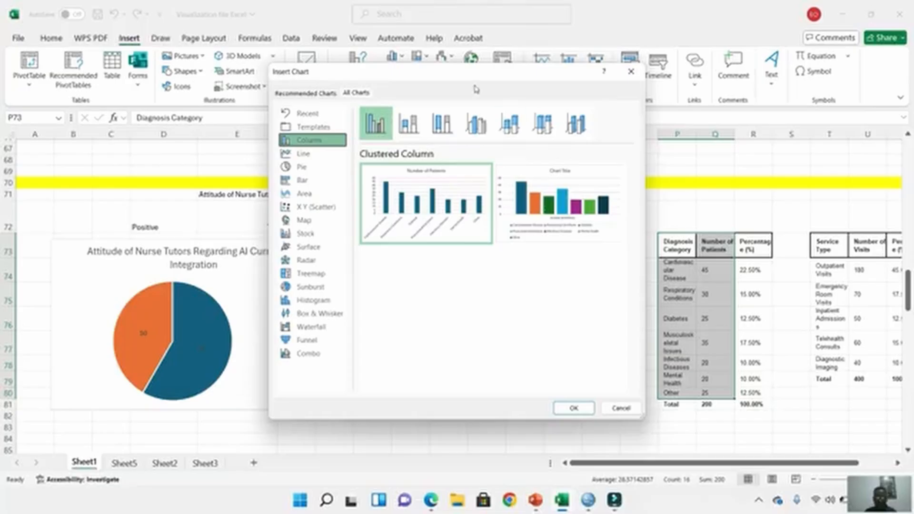
{"action": "left_click", "coordinate": [302, 167]}
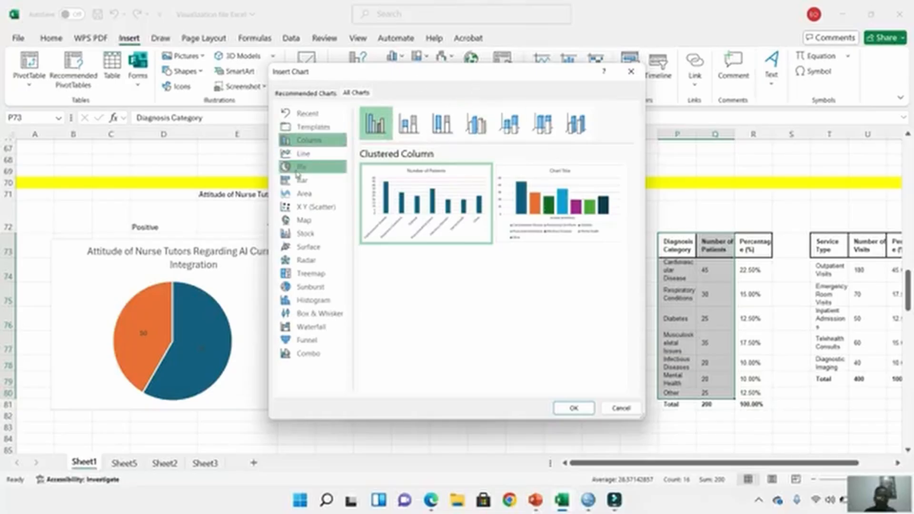
{"action": "mouse_move", "coordinate": [437, 201]}
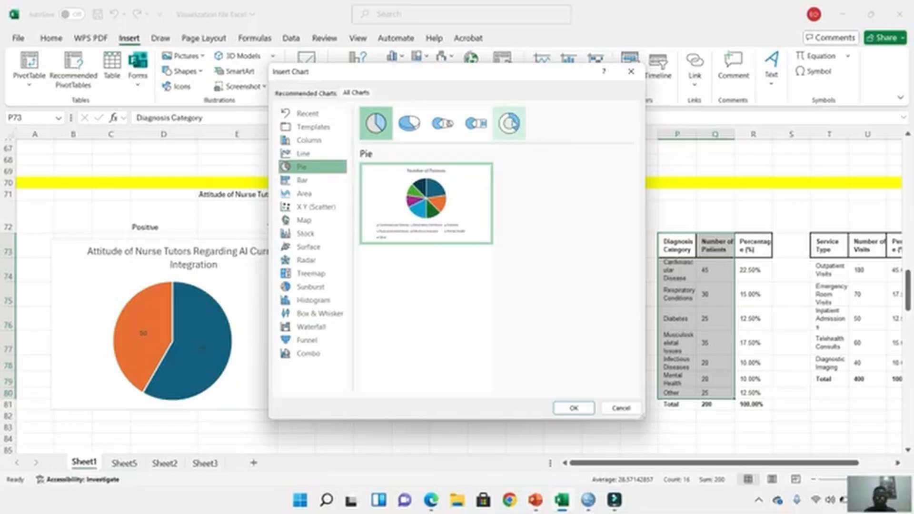
{"action": "left_click", "coordinate": [509, 123]}
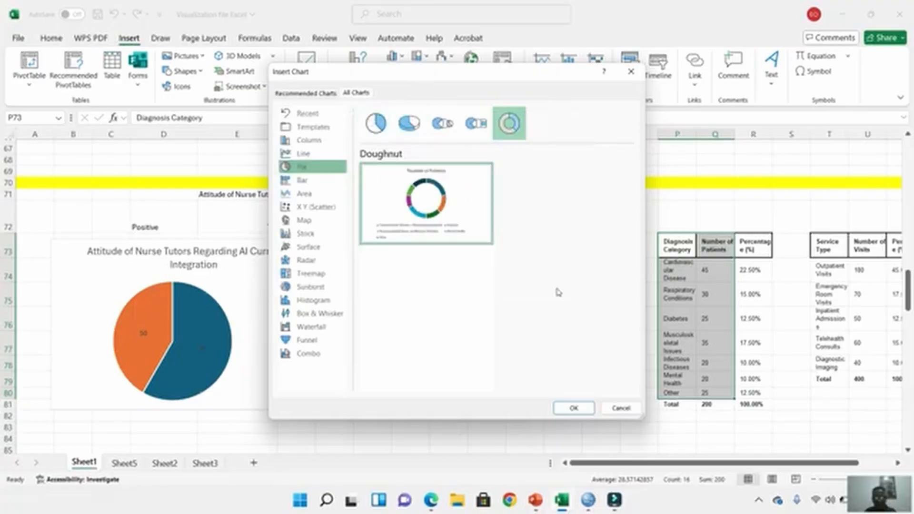
{"action": "left_click", "coordinate": [575, 408]}
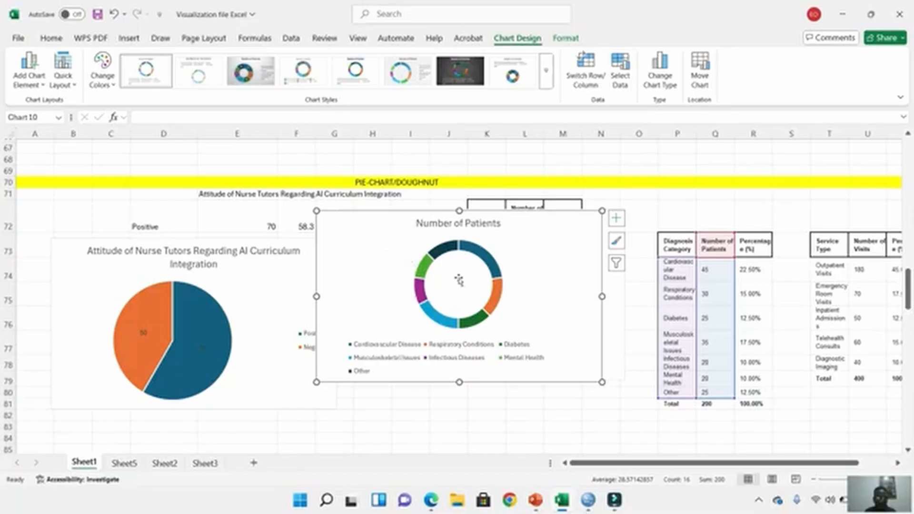
Place the legend of the Number of Patients doughnut chart on its right side.
{"action": "left_click", "coordinate": [323, 295]}
{"action": "left_click", "coordinate": [28, 76]}
{"action": "mouse_move", "coordinate": [72, 157]}
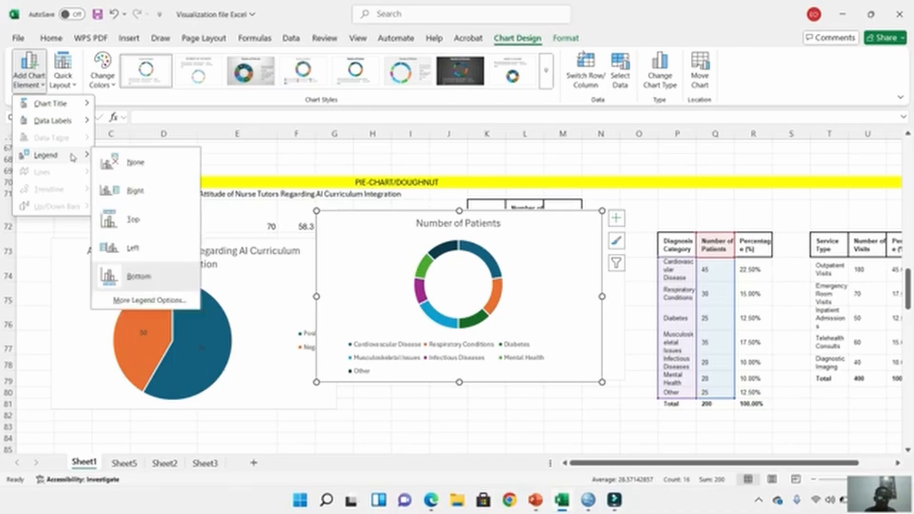
{"action": "left_click", "coordinate": [134, 190]}
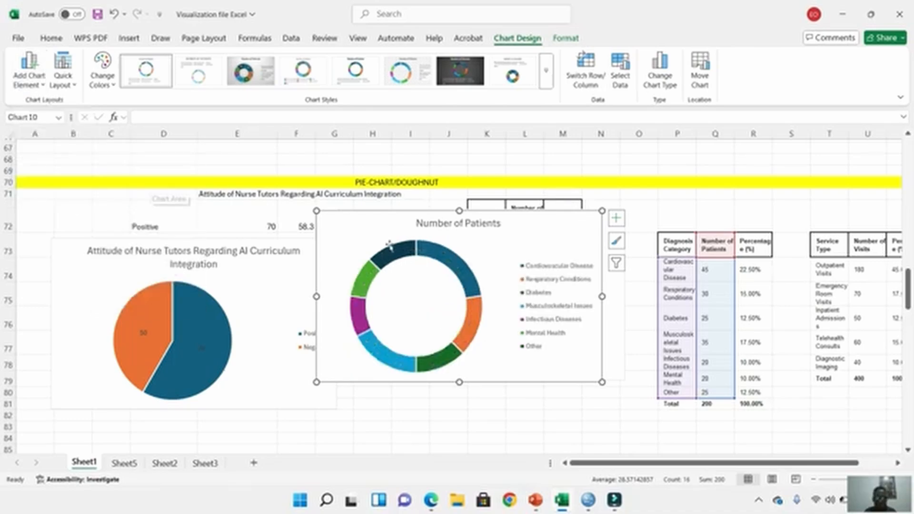
{"action": "left_click", "coordinate": [507, 367]}
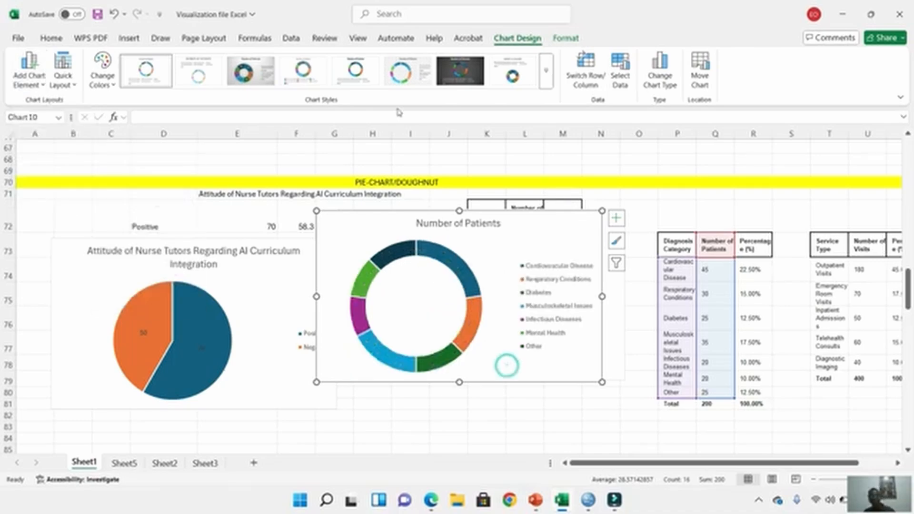
Apply the chart style with a grey gradient background and dark percentage labels to the Number of Patients doughnut.
{"action": "left_click", "coordinate": [411, 76]}
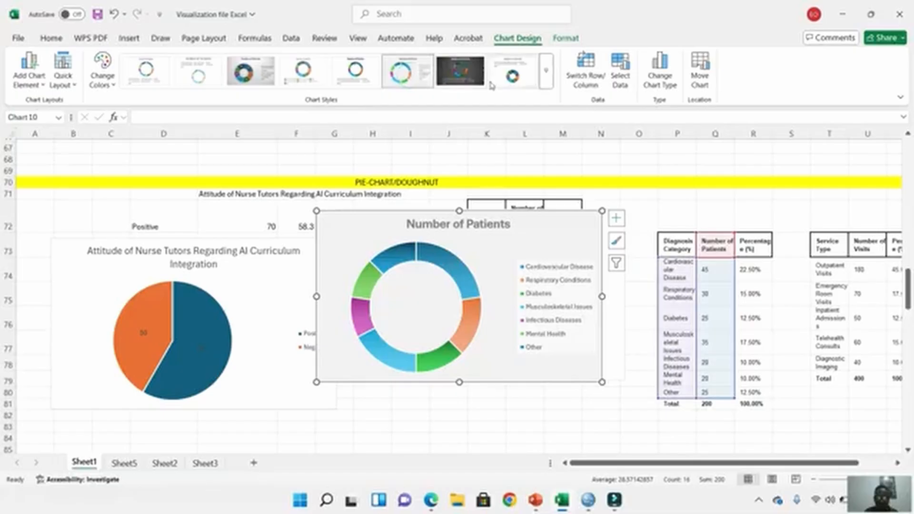
{"action": "left_click", "coordinate": [262, 78]}
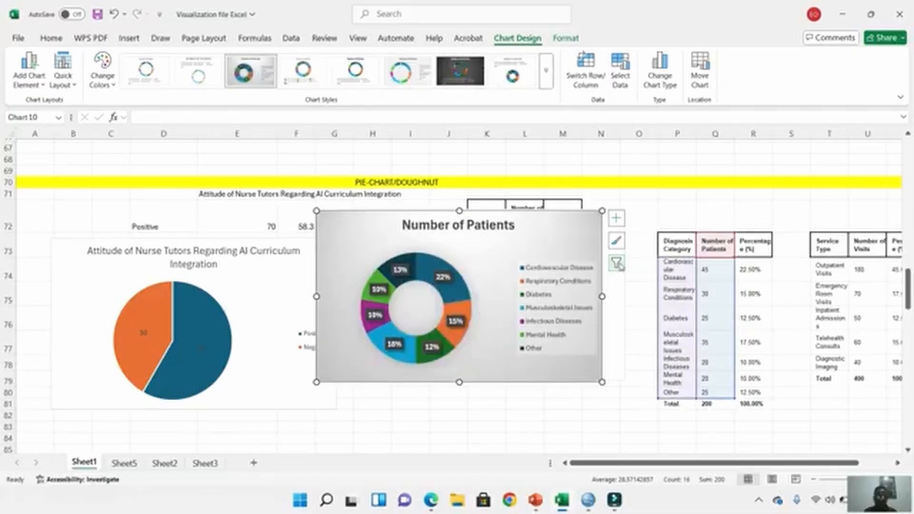
{"action": "left_click", "coordinate": [669, 222]}
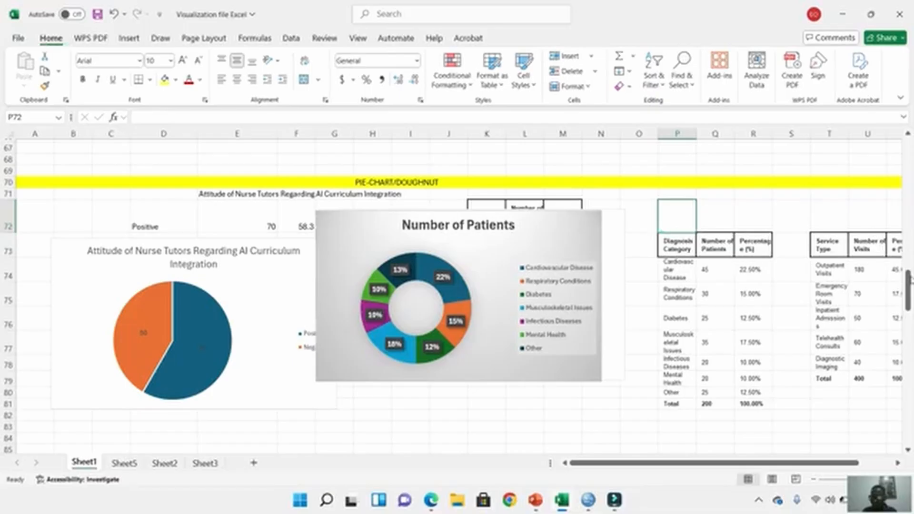
Go to the SCATTERED PLOT data section and switch to the PowerPoint slide describing scatter plots.
{"action": "left_click_drag", "start_coordinate": [910, 292], "coordinate": [910, 337]}
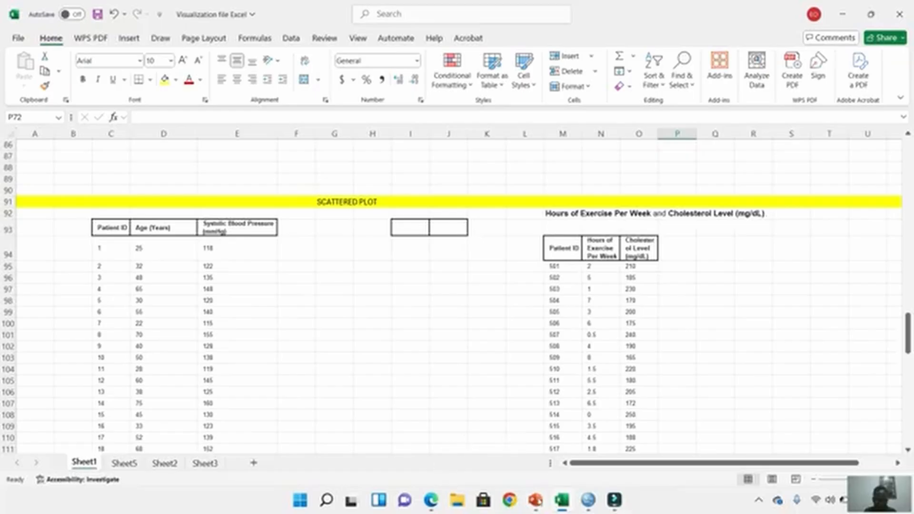
{"action": "key", "text": "alt+Tab"}
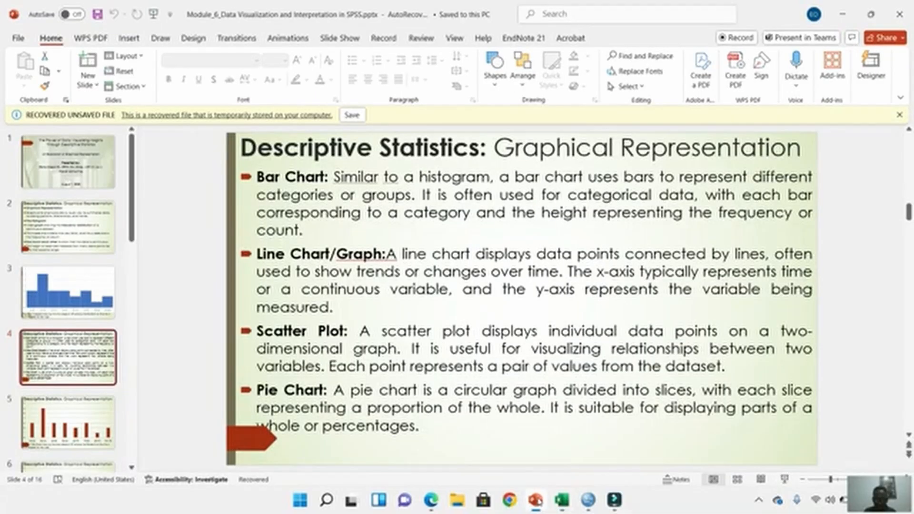
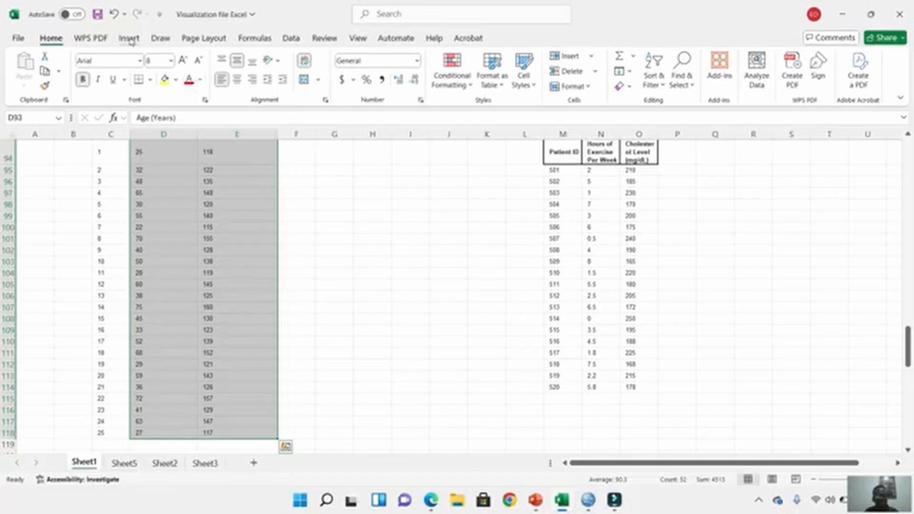
Insert a markers-only scatter chart from D93:E118, using the variant that plots systolic blood pressure against age as a single series.
{"action": "left_click", "coordinate": [130, 39]}
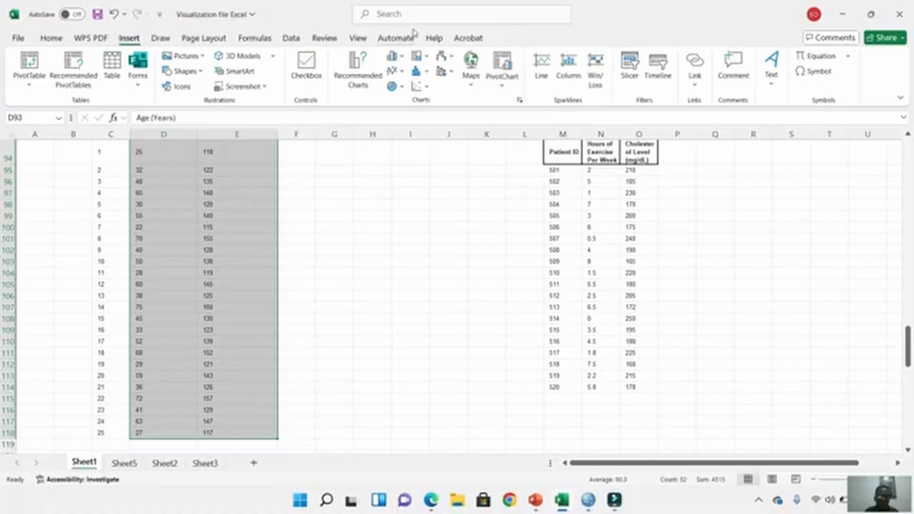
{"action": "left_click", "coordinate": [520, 101]}
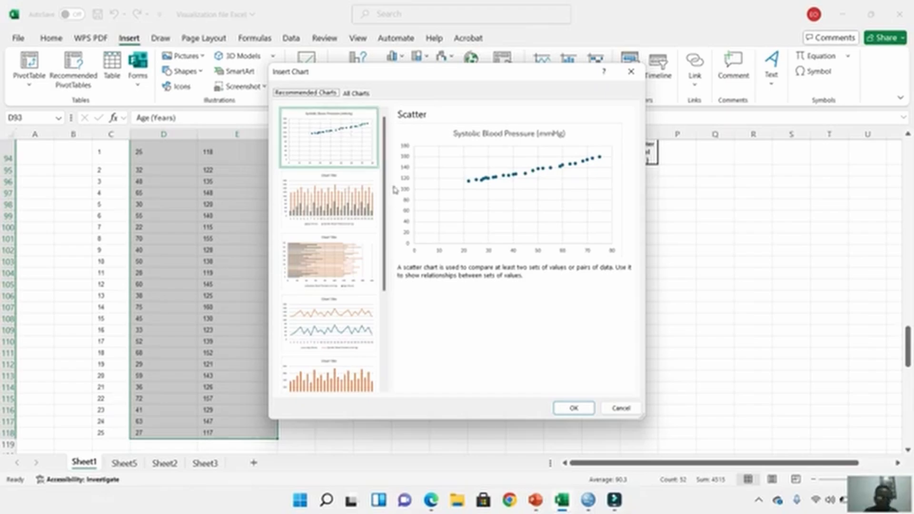
{"action": "scroll", "coordinate": [390, 186], "scroll_direction": "down", "scroll_amount": 1}
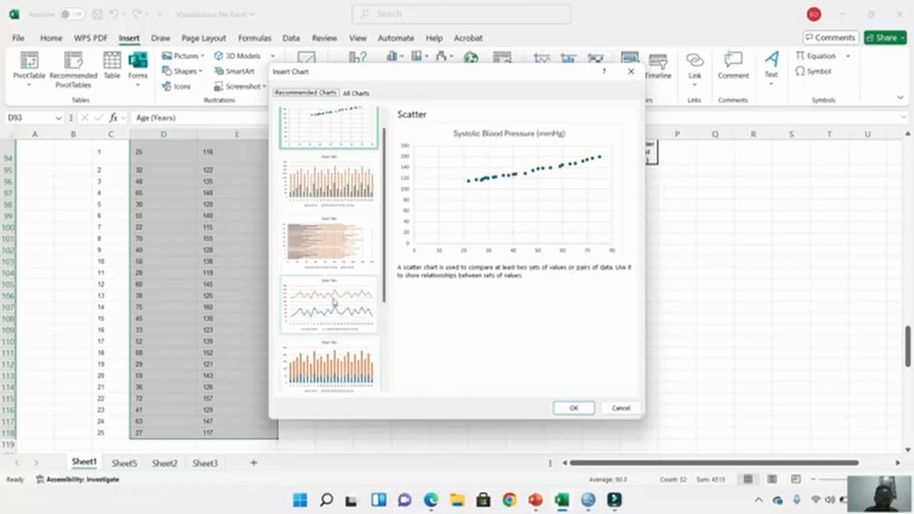
{"action": "scroll", "coordinate": [384, 179], "scroll_direction": "up", "scroll_amount": 1}
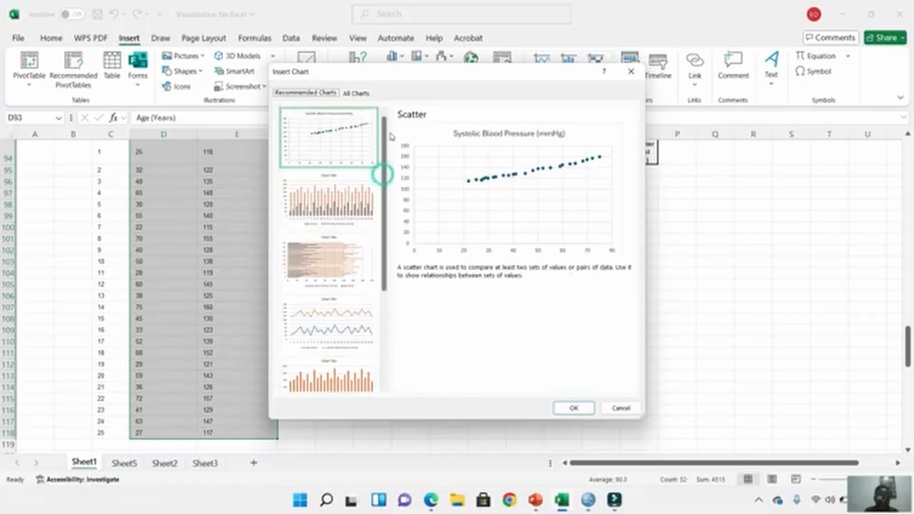
{"action": "left_click", "coordinate": [355, 94]}
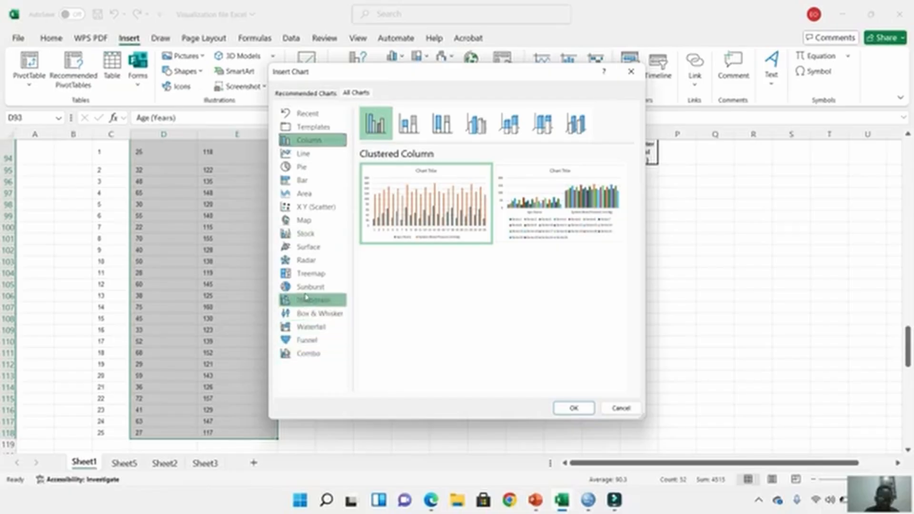
{"action": "left_click", "coordinate": [303, 212]}
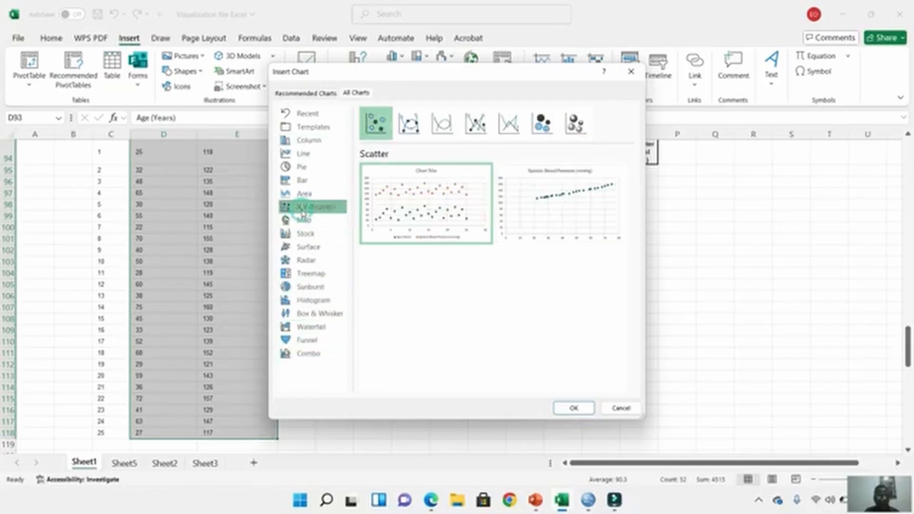
{"action": "mouse_move", "coordinate": [466, 233]}
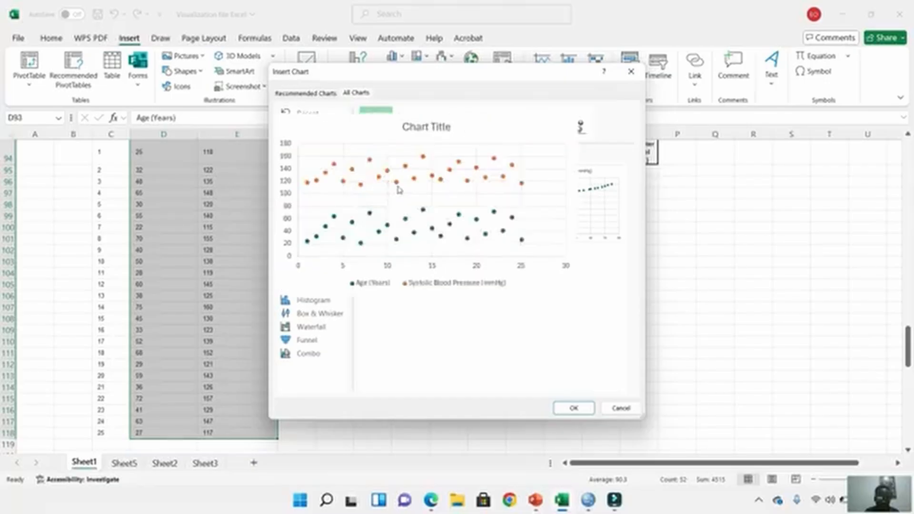
{"action": "left_click", "coordinate": [570, 189]}
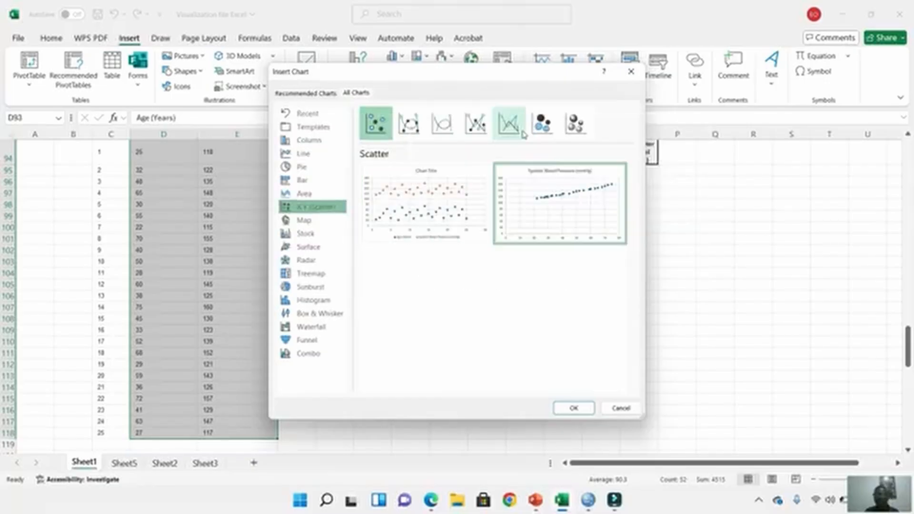
{"action": "left_click", "coordinate": [510, 123]}
{"action": "left_click", "coordinate": [380, 130]}
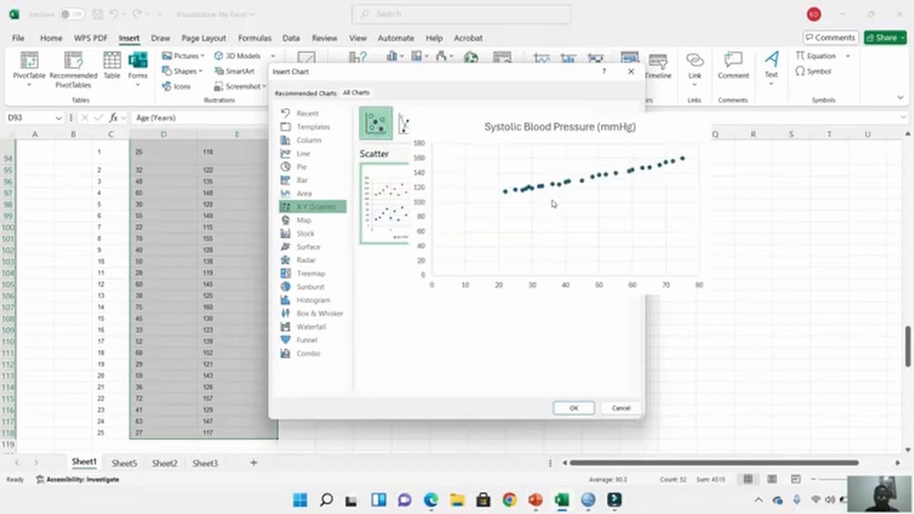
{"action": "left_click", "coordinate": [552, 200]}
{"action": "left_click", "coordinate": [552, 201]}
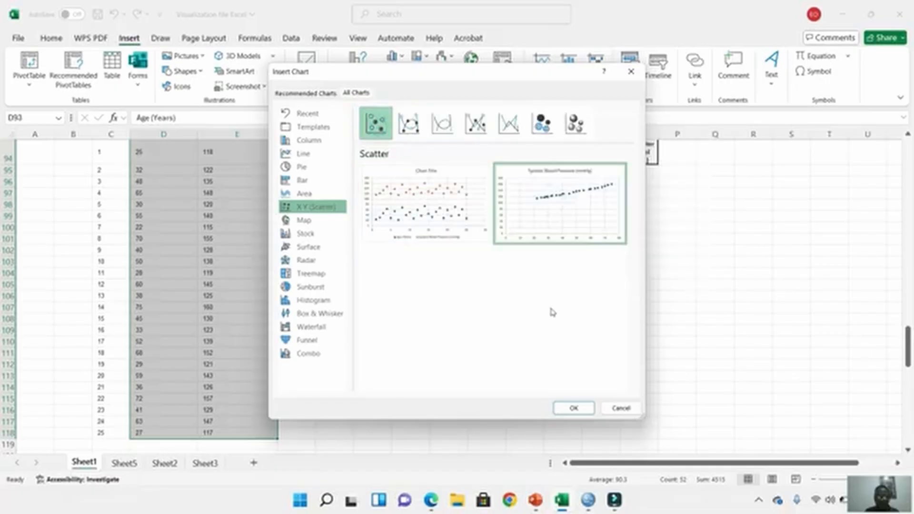
{"action": "left_click", "coordinate": [570, 408]}
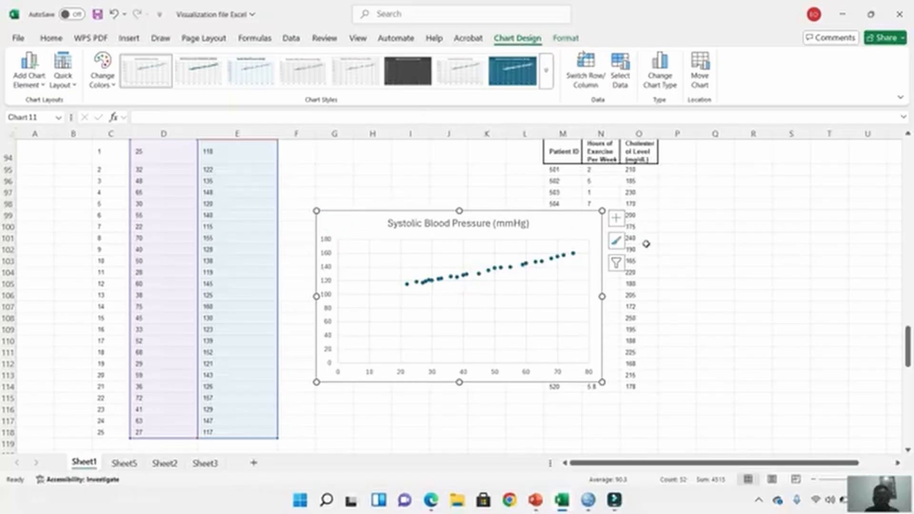
Add axis titles to the Systolic Blood Pressure scatter chart, and try out error bars before removing them.
{"action": "left_click", "coordinate": [617, 219]}
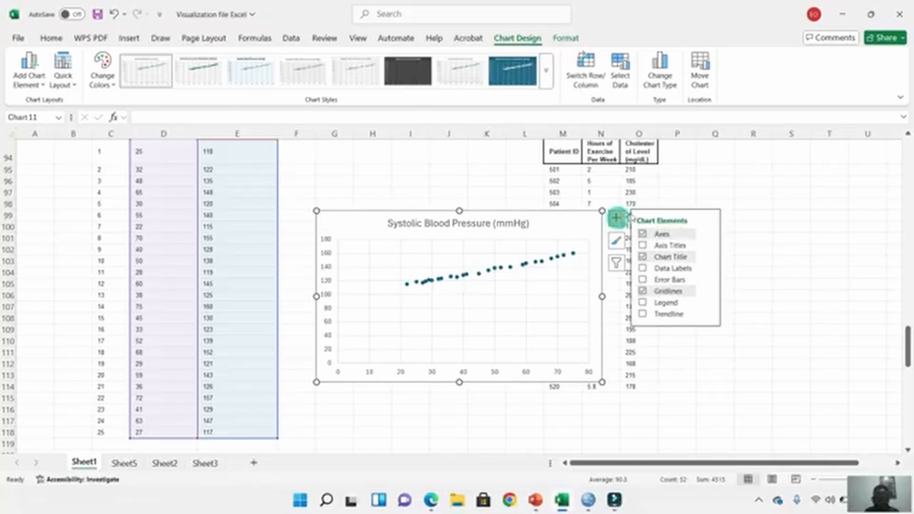
{"action": "left_click", "coordinate": [643, 246]}
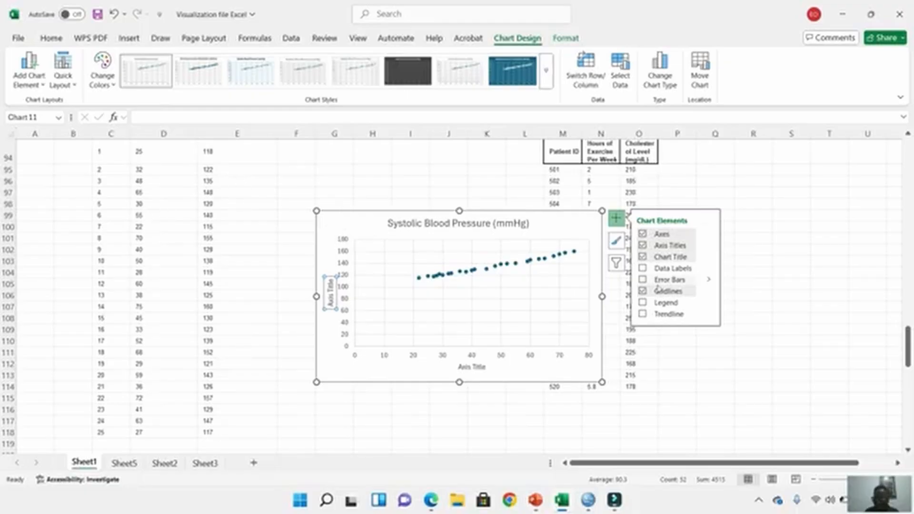
{"action": "left_click", "coordinate": [644, 280]}
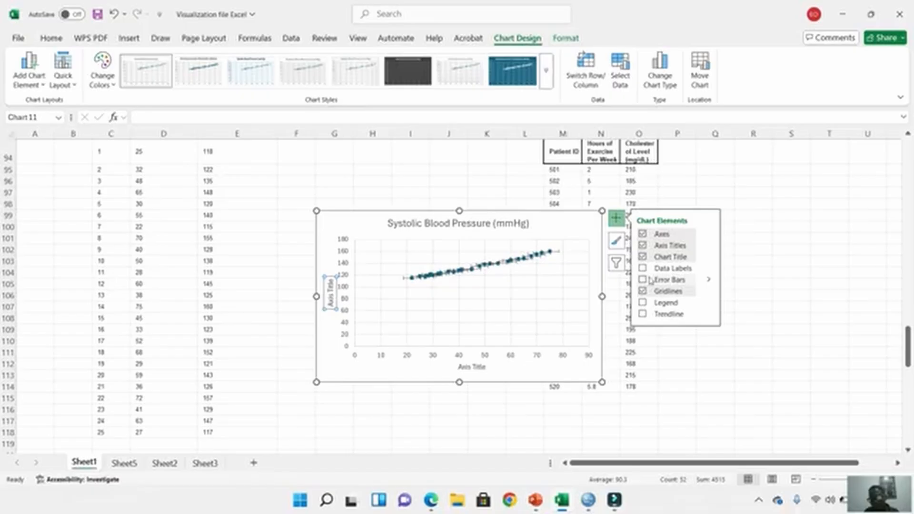
{"action": "left_click", "coordinate": [648, 280]}
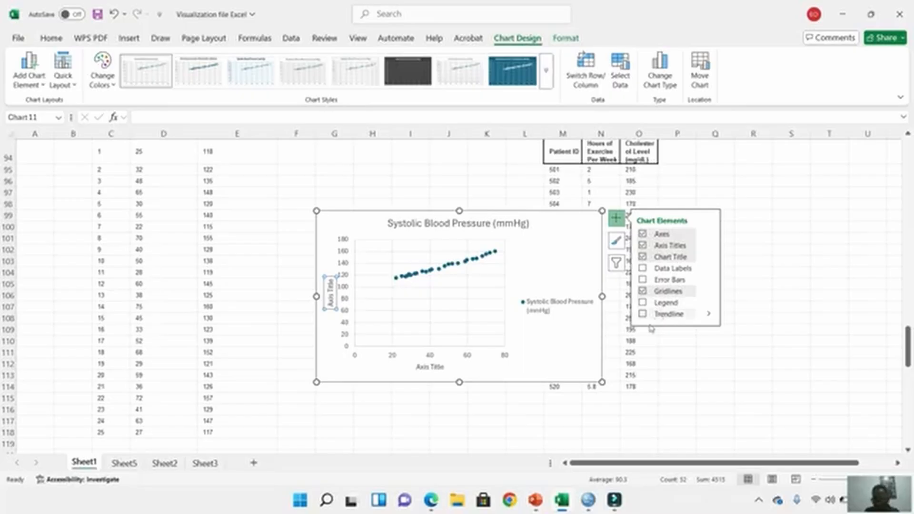
Add a trendline to the data points of the Systolic Blood Pressure scatter chart and check the available trendline types.
{"action": "left_click", "coordinate": [642, 314]}
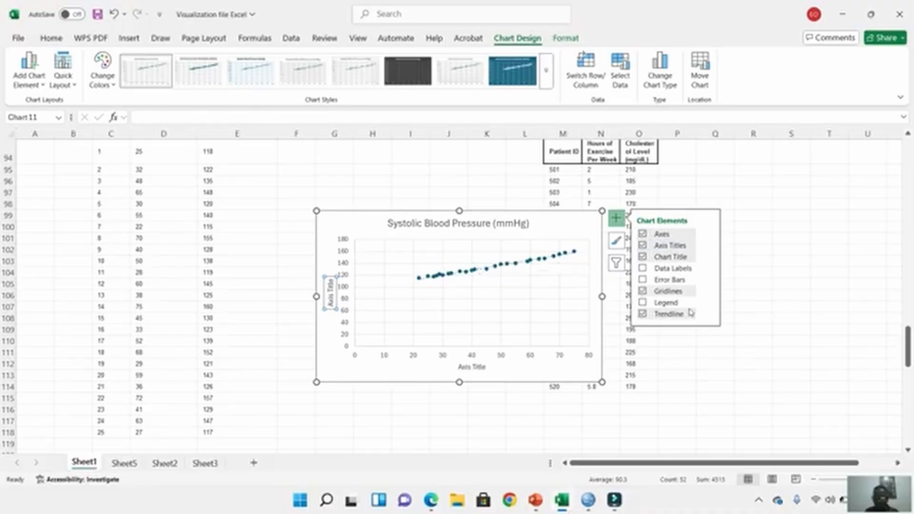
{"action": "left_click", "coordinate": [709, 315]}
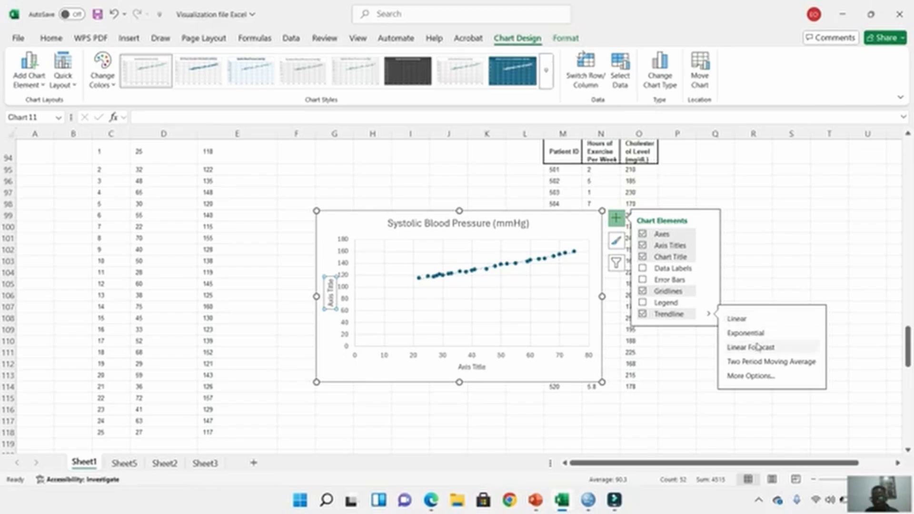
{"action": "left_click", "coordinate": [576, 229]}
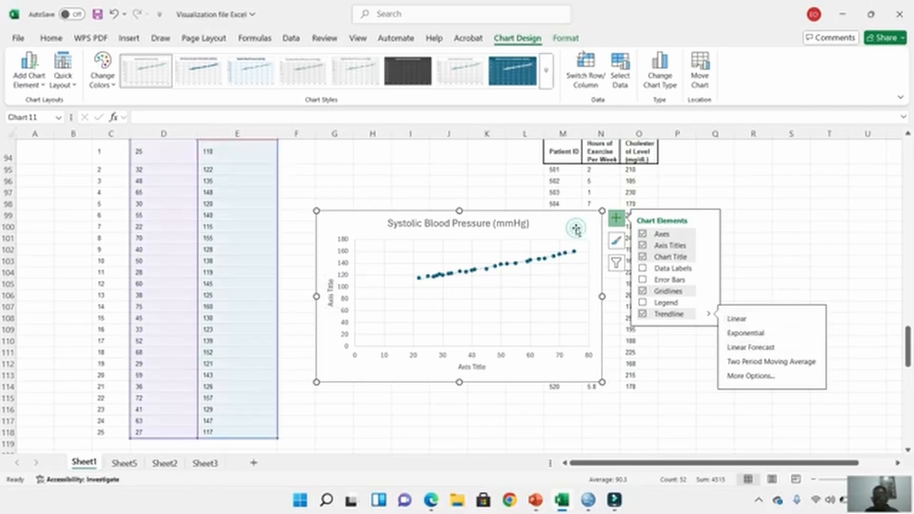
{"action": "left_click", "coordinate": [621, 340]}
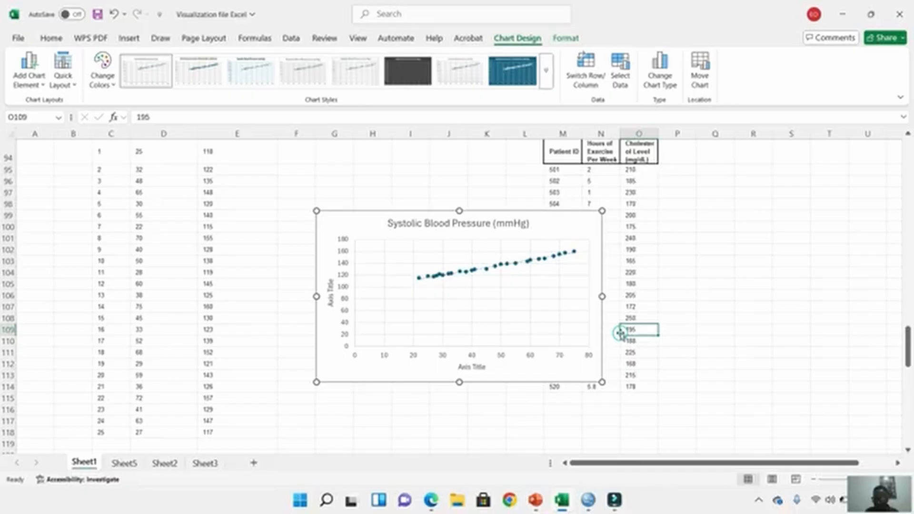
{"action": "left_click", "coordinate": [580, 229]}
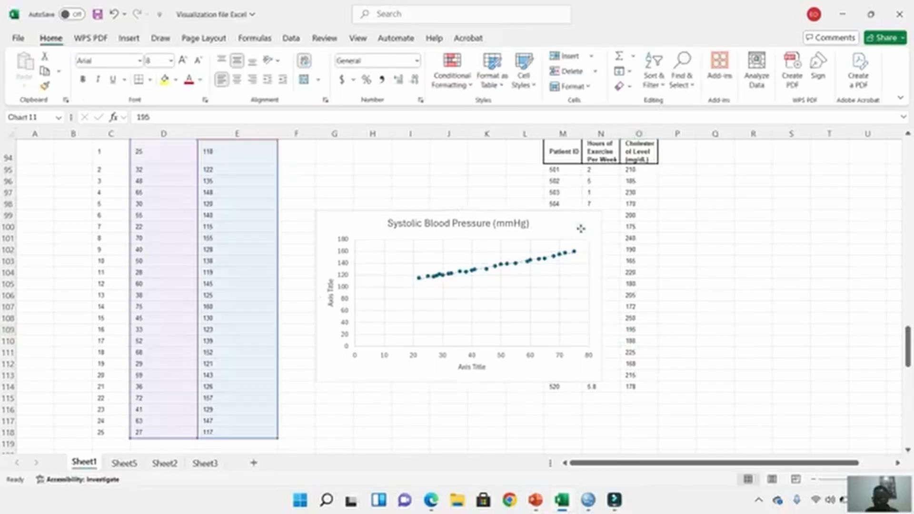
{"action": "left_click", "coordinate": [522, 265]}
{"action": "left_click", "coordinate": [521, 263]}
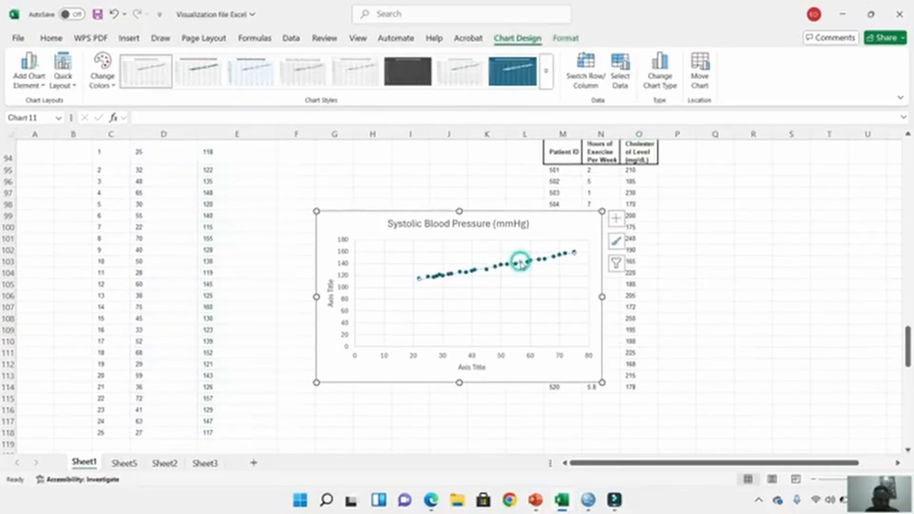
Apply the third chart style, with a bold title and light blue gridlines, to the scatter chart.
{"action": "left_click", "coordinate": [616, 242]}
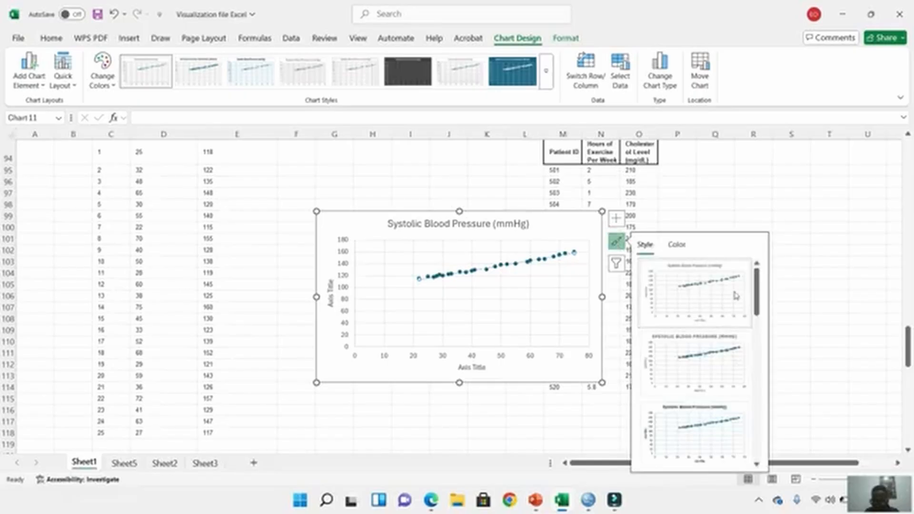
{"action": "left_click", "coordinate": [712, 438]}
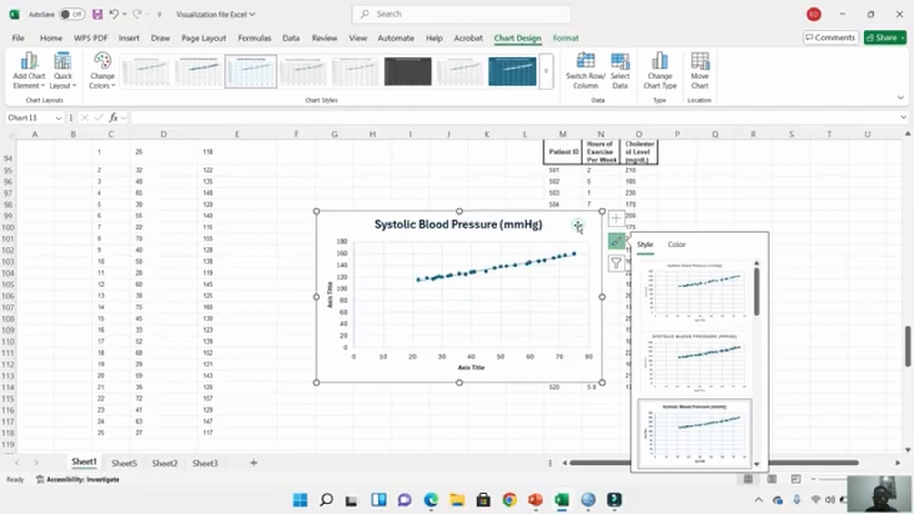
{"action": "left_click", "coordinate": [662, 202]}
{"action": "left_click", "coordinate": [575, 228]}
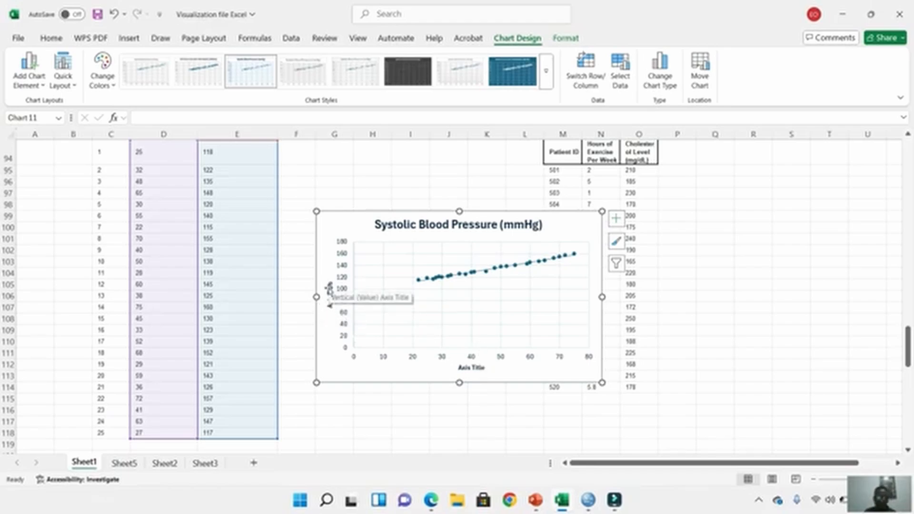
Replace the vertical axis title with the copied chart title text "Systolic Blood Pressure (mmHg)".
{"action": "left_click", "coordinate": [330, 289]}
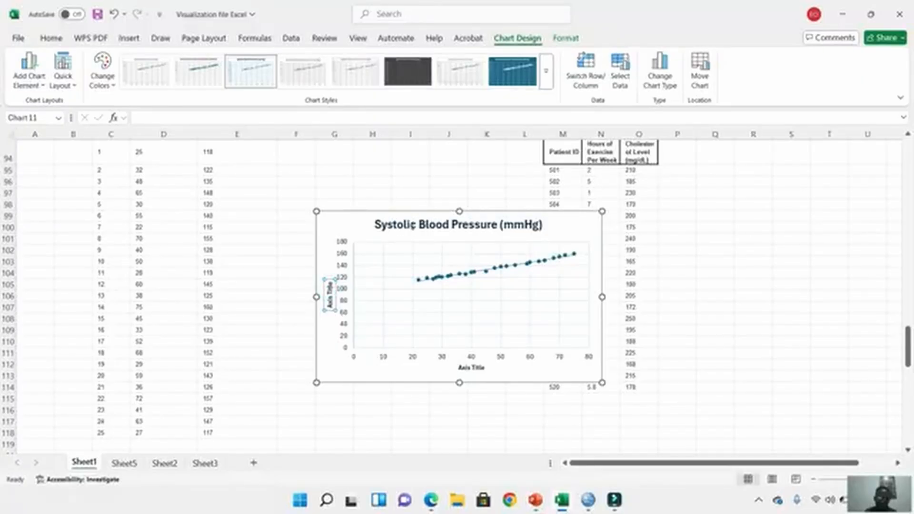
{"action": "left_click", "coordinate": [415, 227]}
{"action": "triple_click", "coordinate": [419, 227]}
{"action": "key", "text": "ctrl+c"}
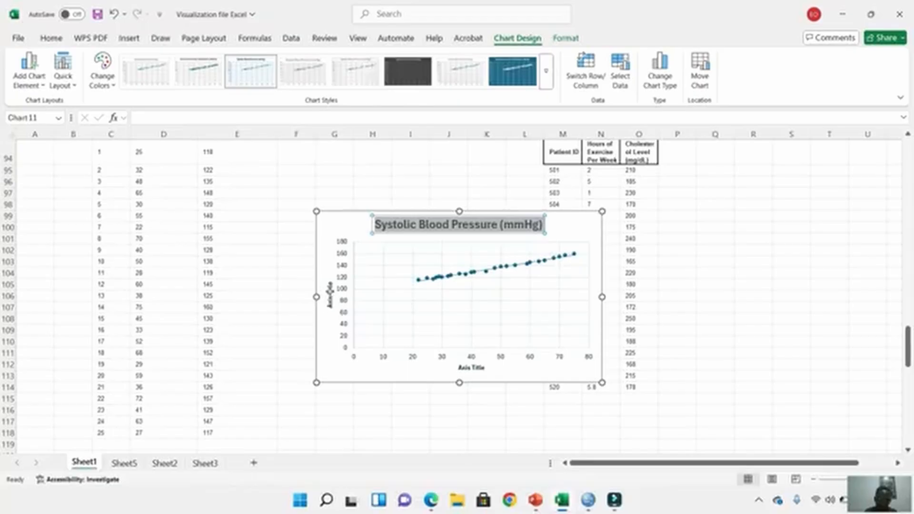
{"action": "left_click", "coordinate": [329, 291]}
{"action": "left_click", "coordinate": [329, 291]}
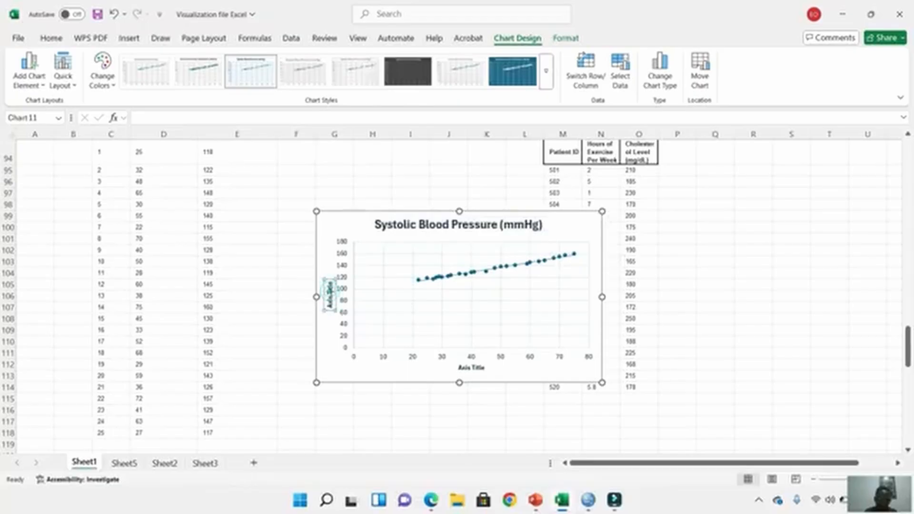
{"action": "key", "text": "ctrl+a"}
{"action": "key", "text": "ctrl+v"}
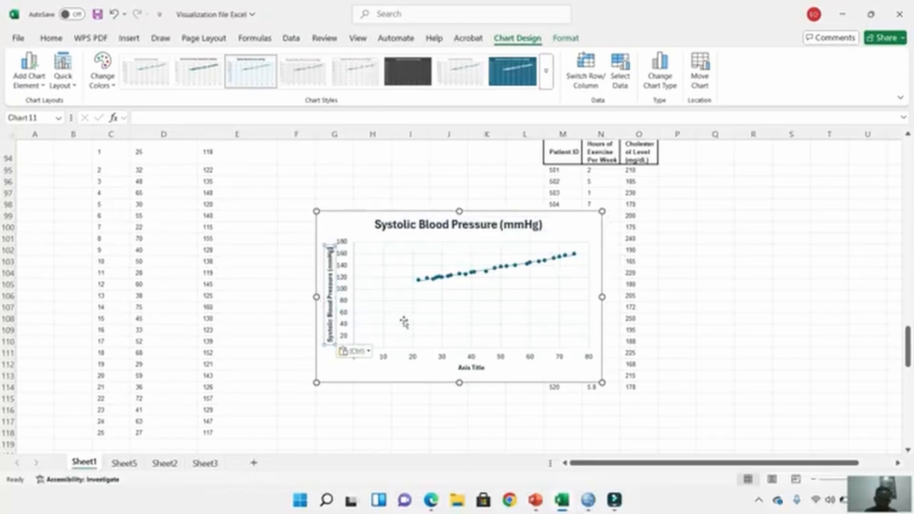
Set the scatter chart's horizontal axis title to "Age (in years)".
{"action": "left_click", "coordinate": [472, 368]}
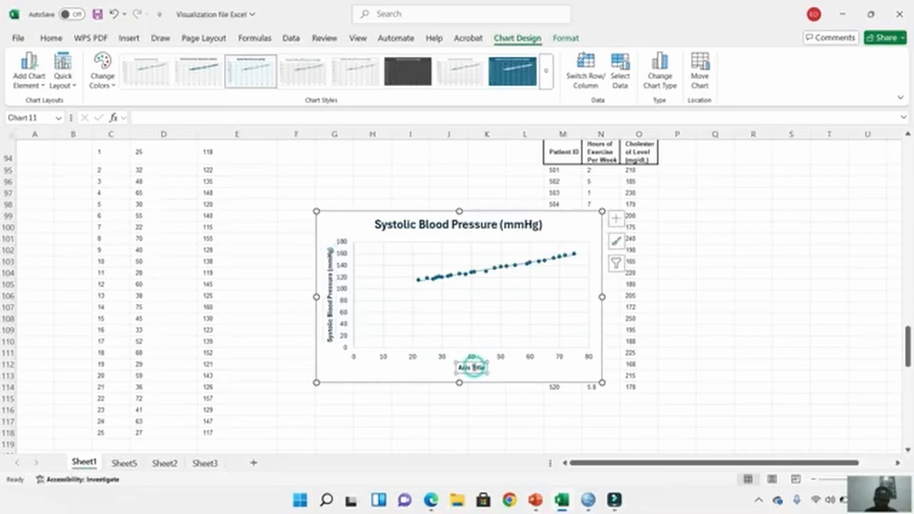
{"action": "left_click", "coordinate": [470, 368]}
{"action": "key", "text": "ctrl+a"}
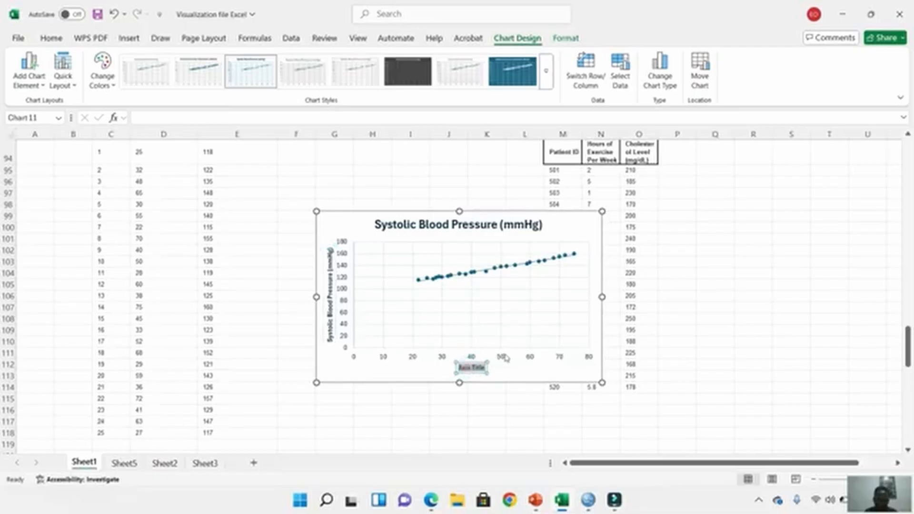
{"action": "type", "text": "Age"}
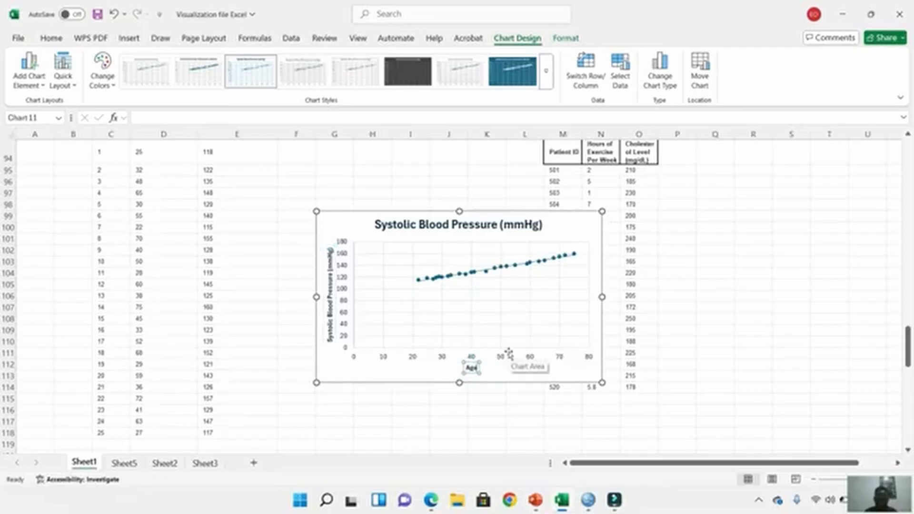
{"action": "type", "text": " (in"}
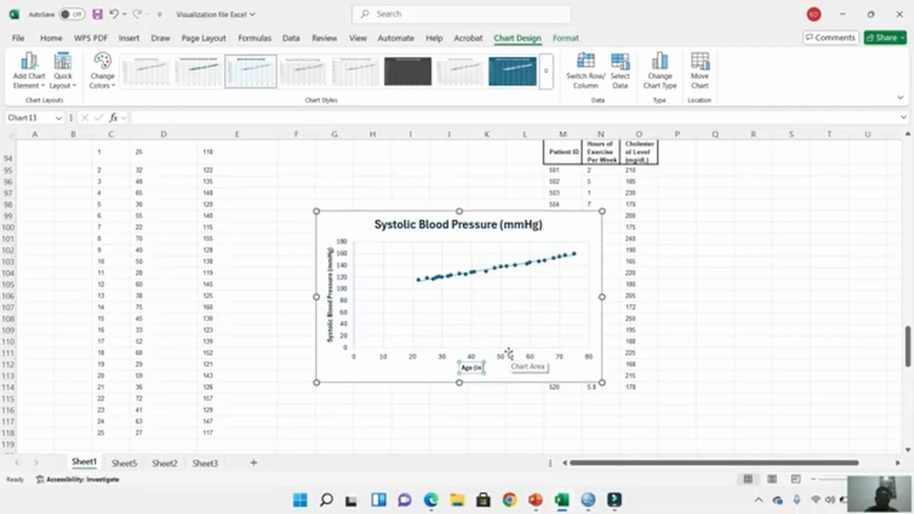
{"action": "type", "text": " years)"}
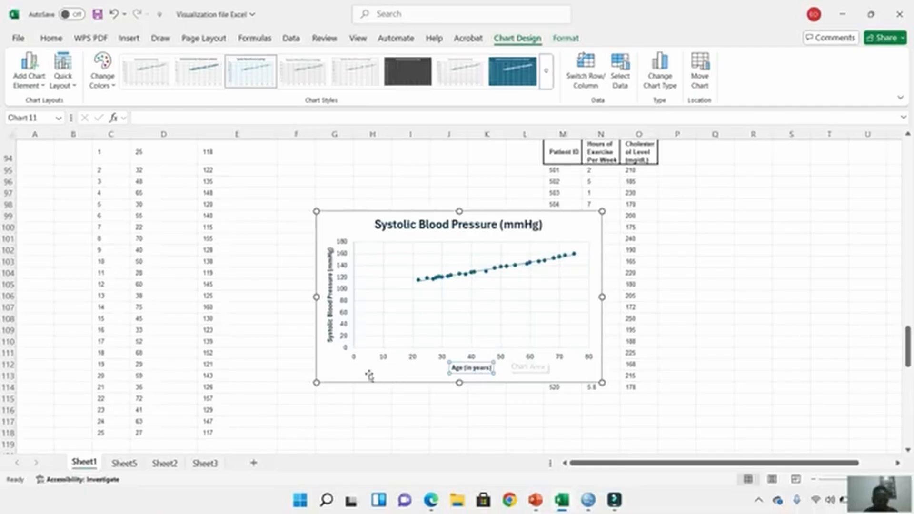
{"action": "double_click", "coordinate": [370, 375]}
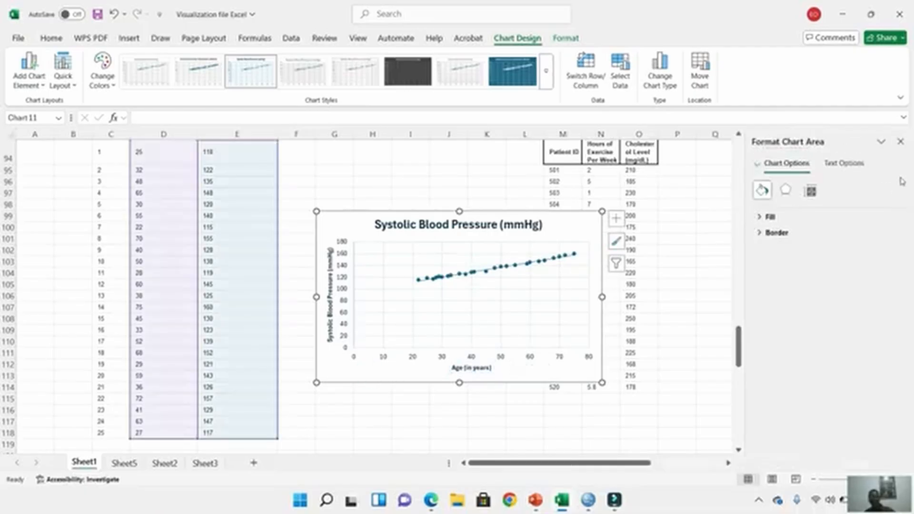
{"action": "left_click", "coordinate": [901, 142]}
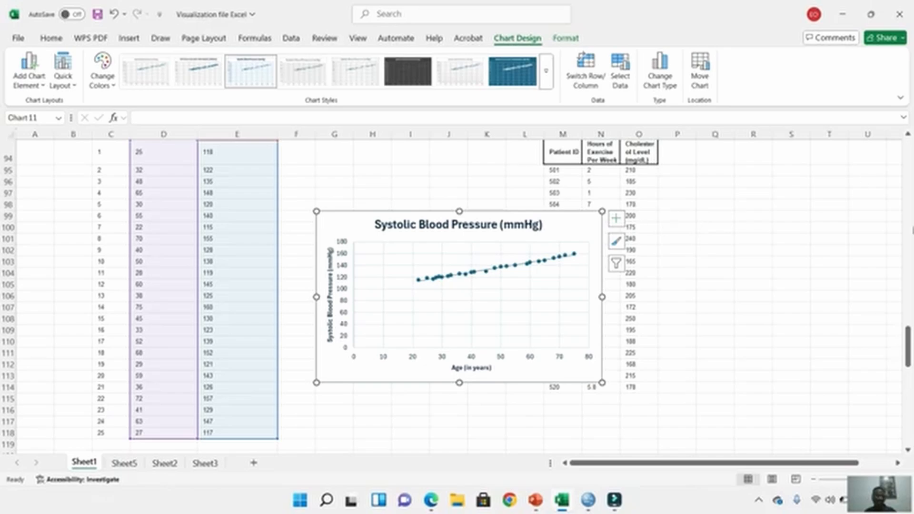
Look over the scatter plot section, the exercise and cholesterol table, and the Box and Whisker data below.
{"action": "left_click_drag", "start_coordinate": [909, 358], "coordinate": [908, 328]}
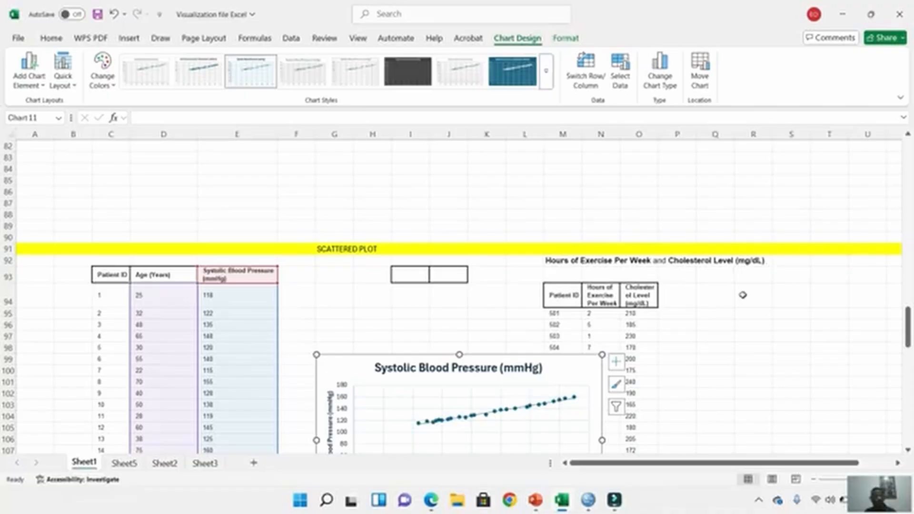
{"action": "left_click_drag", "start_coordinate": [696, 461], "coordinate": [729, 461]}
{"action": "left_click_drag", "start_coordinate": [907, 318], "coordinate": [908, 337]}
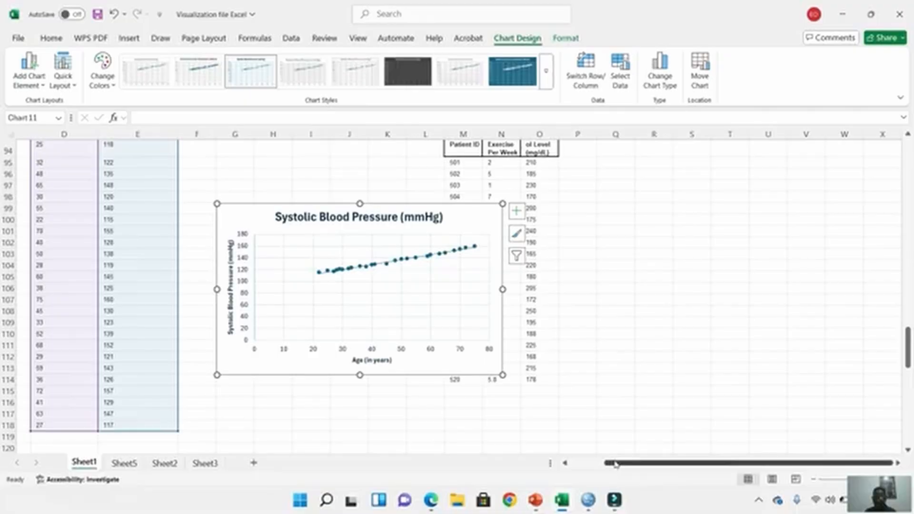
{"action": "left_click_drag", "start_coordinate": [608, 464], "coordinate": [580, 463]}
{"action": "left_click_drag", "start_coordinate": [909, 350], "coordinate": [911, 386]}
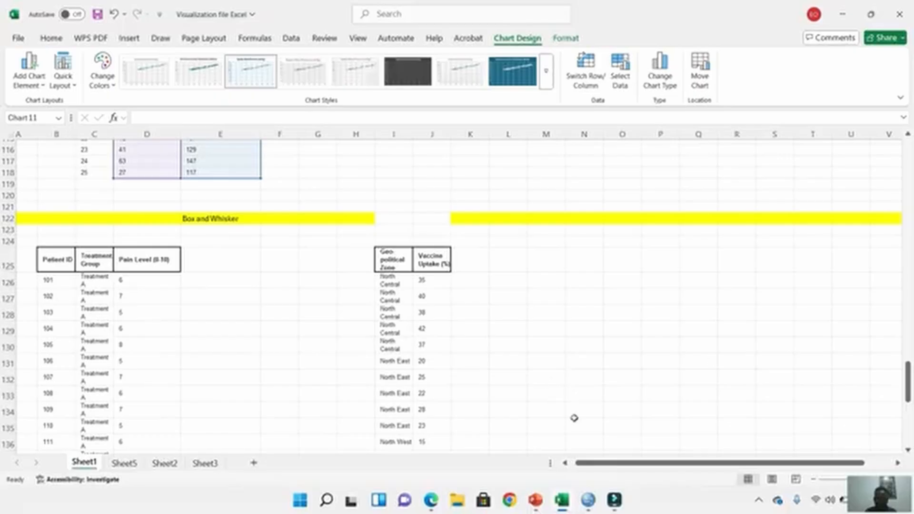
{"action": "left_click_drag", "start_coordinate": [905, 378], "coordinate": [894, 331]}
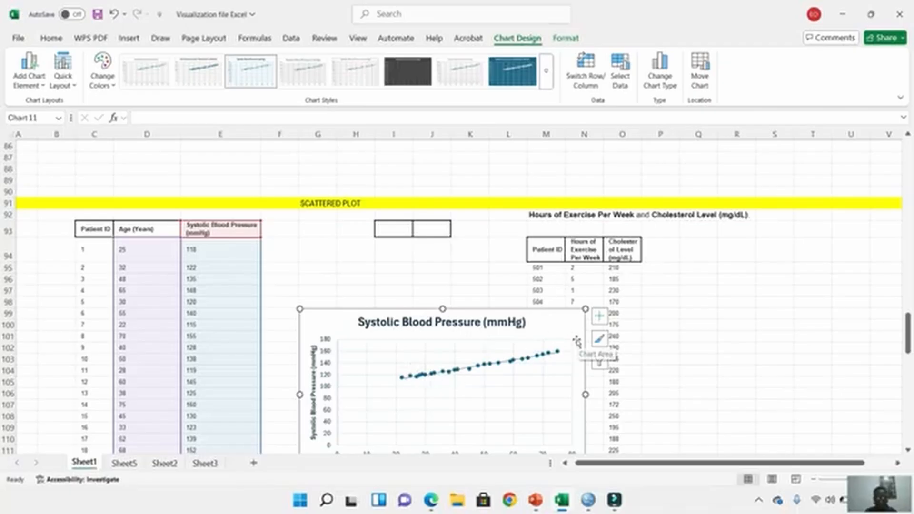
Insert a 2-D line chart of the Cholesterol Level (mg/dL) column, cells O94:O114, and dismiss the low battery notice.
{"action": "left_click_drag", "start_coordinate": [908, 329], "coordinate": [908, 333]}
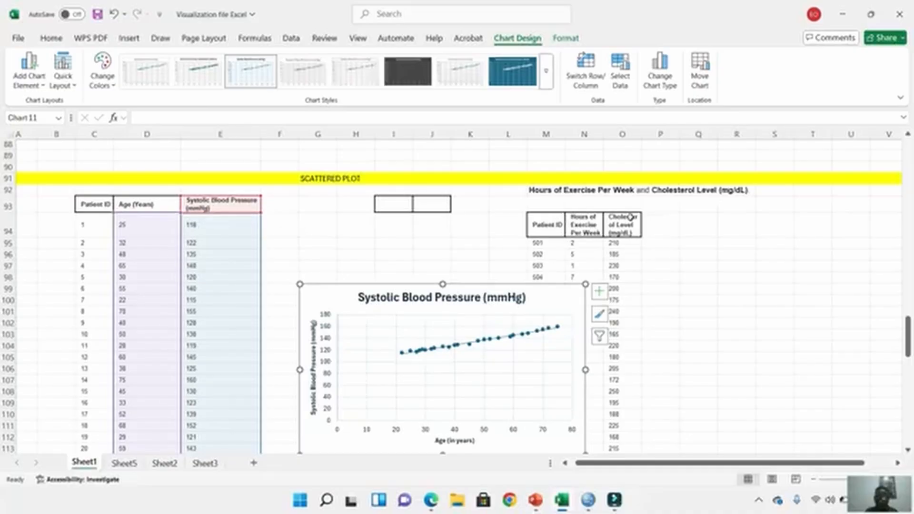
{"action": "left_click_drag", "start_coordinate": [630, 218], "coordinate": [612, 431]}
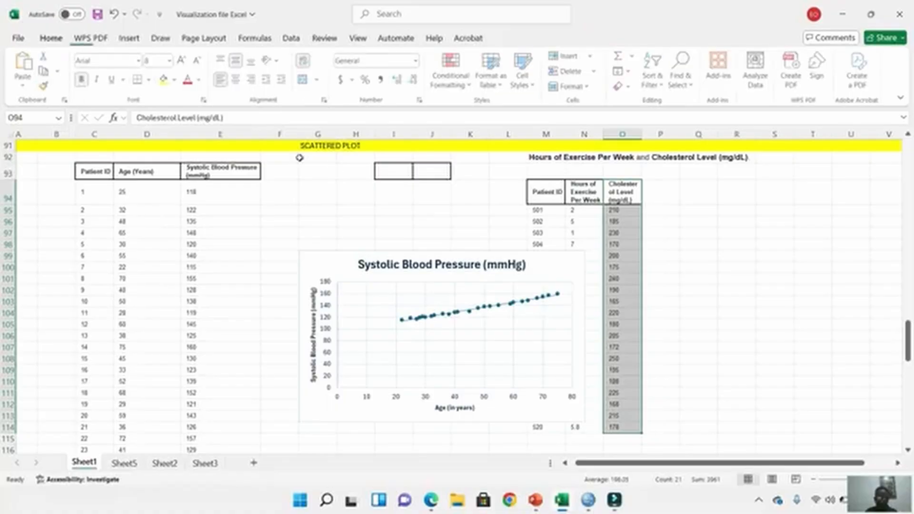
{"action": "left_click", "coordinate": [129, 38]}
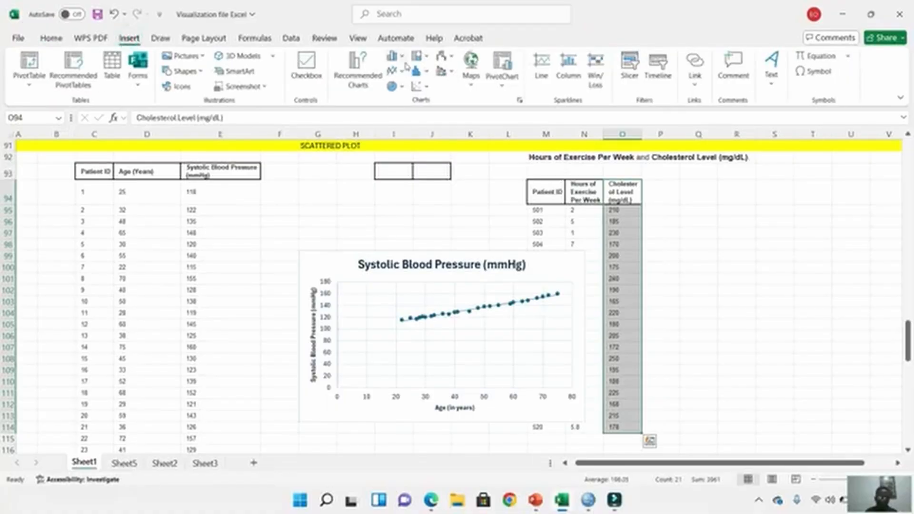
{"action": "left_click", "coordinate": [403, 70]}
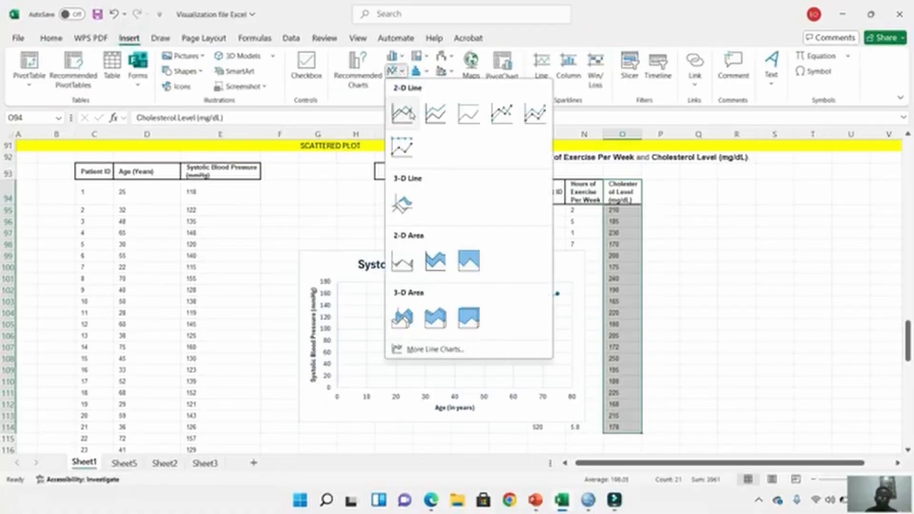
{"action": "left_click", "coordinate": [410, 114]}
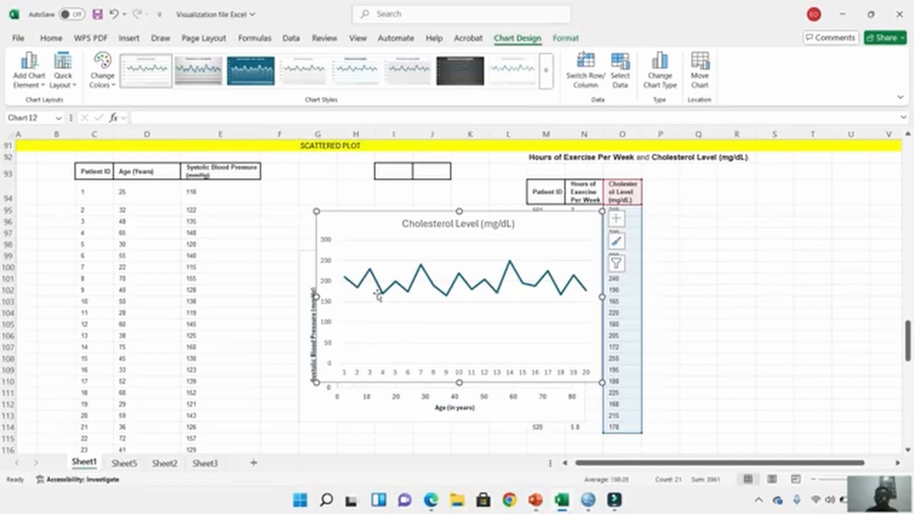
{"action": "mouse_move", "coordinate": [348, 282]}
{"action": "mouse_move", "coordinate": [372, 271]}
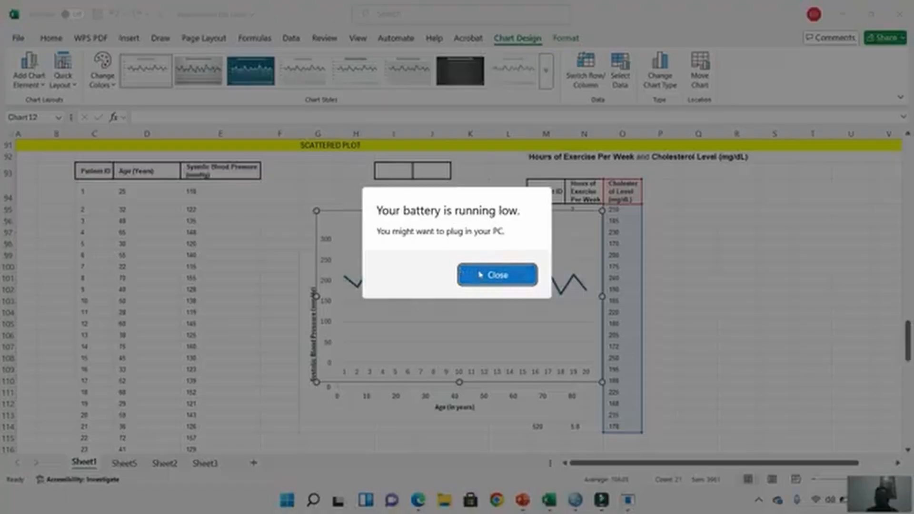
{"action": "left_click", "coordinate": [479, 274]}
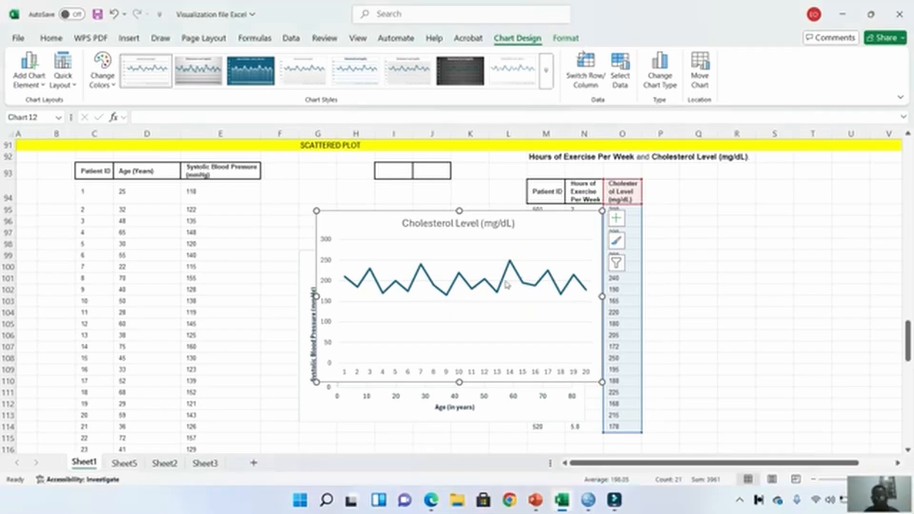
Move the Cholesterol Level line chart away from the exercise table, over columns D to I starting at about row 94.
{"action": "left_click", "coordinate": [386, 220]}
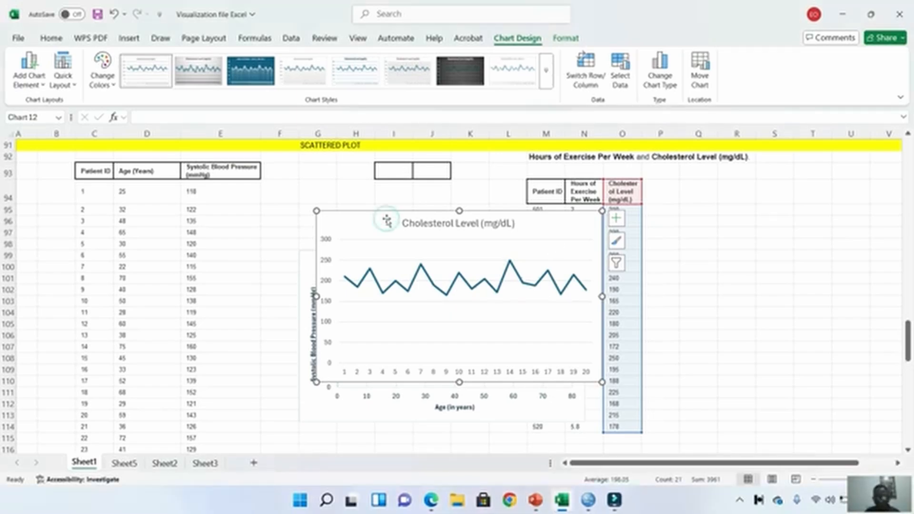
{"action": "left_click_drag", "start_coordinate": [371, 222], "coordinate": [216, 222]}
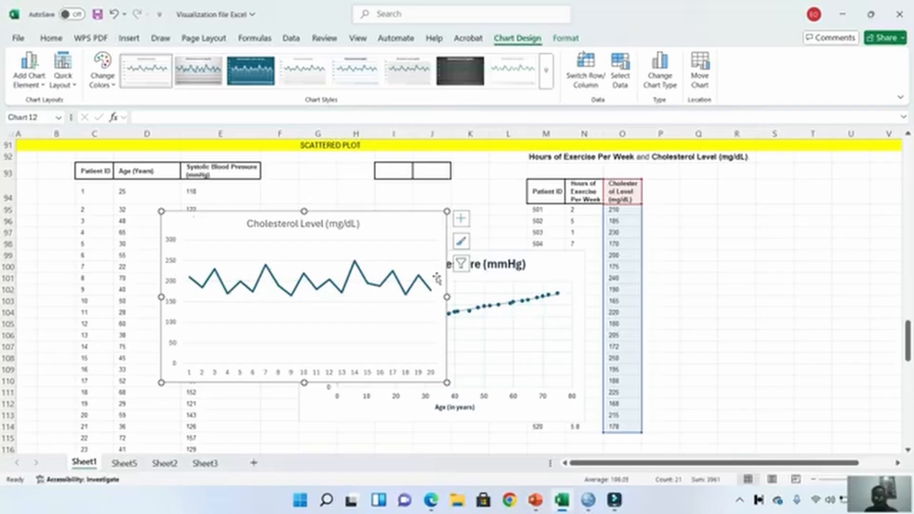
{"action": "left_click_drag", "start_coordinate": [202, 220], "coordinate": [184, 220]}
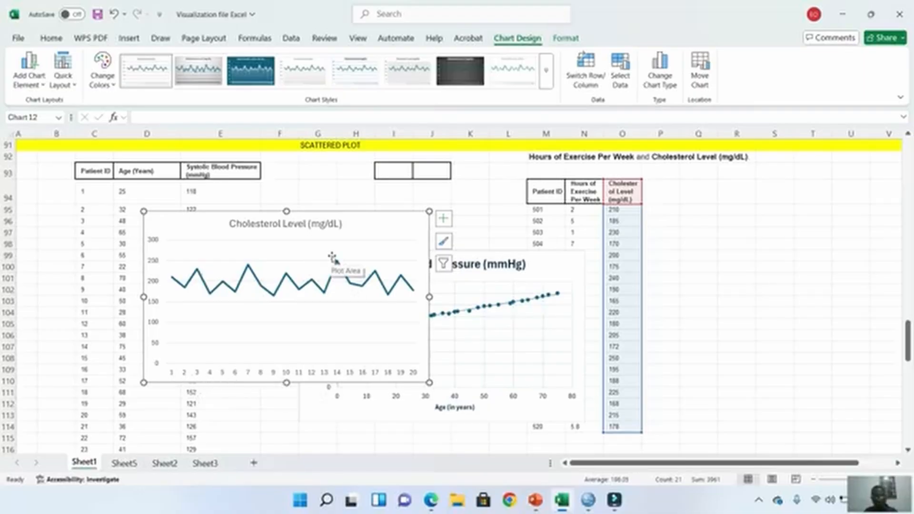
{"action": "left_click_drag", "start_coordinate": [167, 226], "coordinate": [139, 217]}
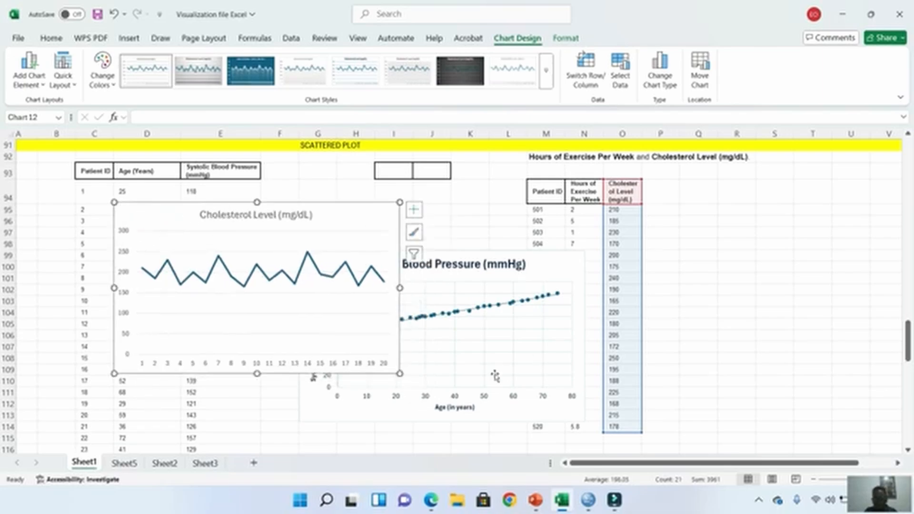
Switch to the PowerPoint presentation to read the Descriptive Statistics slide on graphical representation.
{"action": "left_click", "coordinate": [535, 498]}
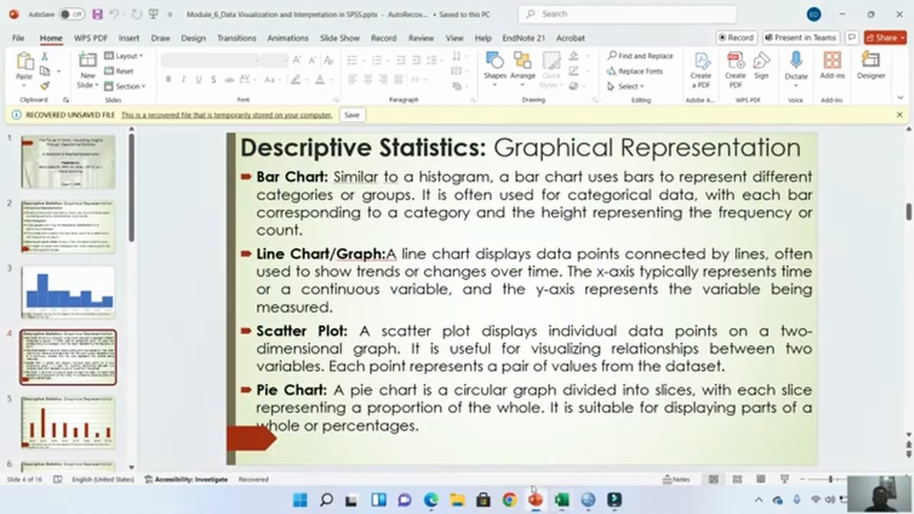
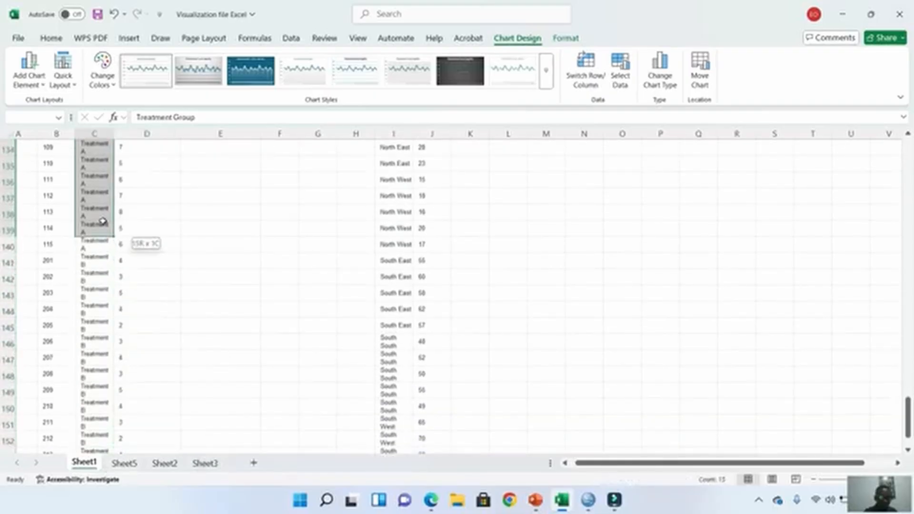
Insert a Box and Whisker chart of Treatment Group and Pain Level (0-10), cells C125:D155, and place it beside the table below the yellow heading.
{"action": "left_click_drag", "start_coordinate": [907, 406], "coordinate": [904, 375]}
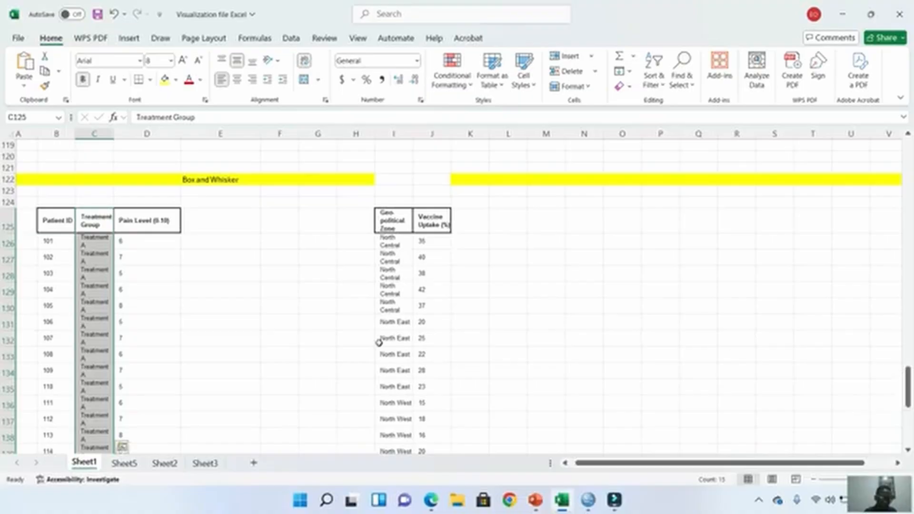
{"action": "left_click", "coordinate": [137, 253]}
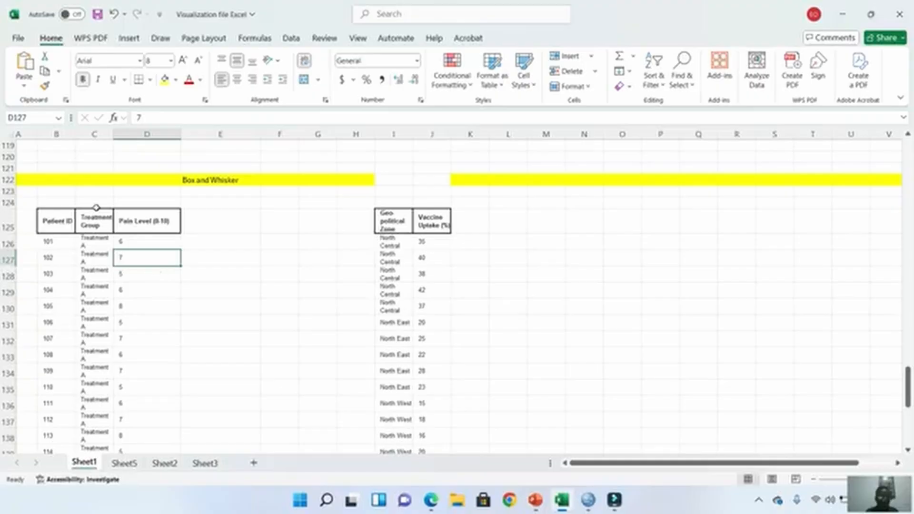
{"action": "left_click_drag", "start_coordinate": [90, 219], "coordinate": [140, 422]}
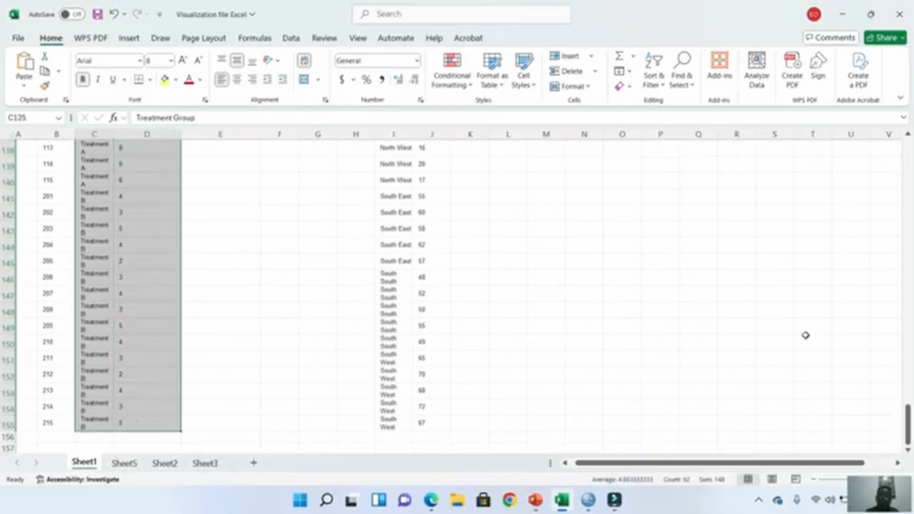
{"action": "left_click_drag", "start_coordinate": [908, 425], "coordinate": [912, 382]}
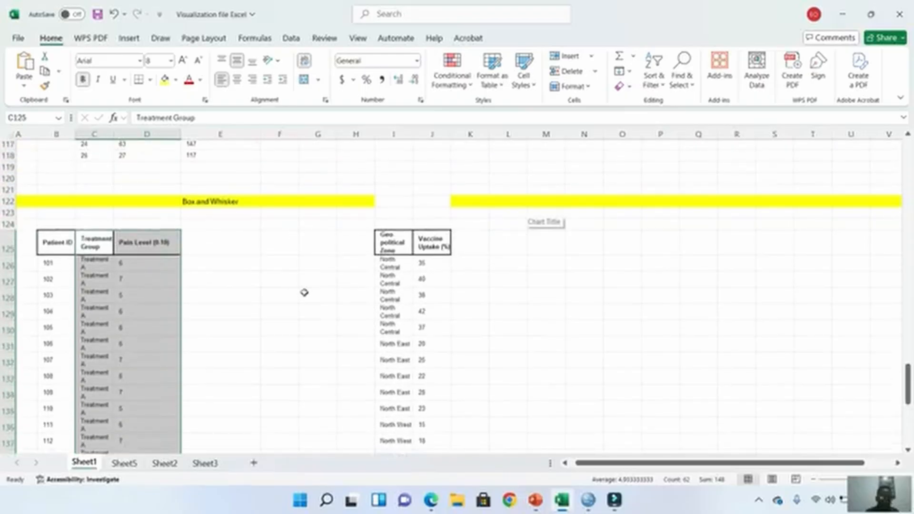
{"action": "mouse_move", "coordinate": [910, 381]}
{"action": "left_mouse_down"}
{"action": "mouse_move", "coordinate": [912, 415]}
{"action": "mouse_move", "coordinate": [912, 377]}
{"action": "left_mouse_up"}
{"action": "left_click", "coordinate": [129, 39]}
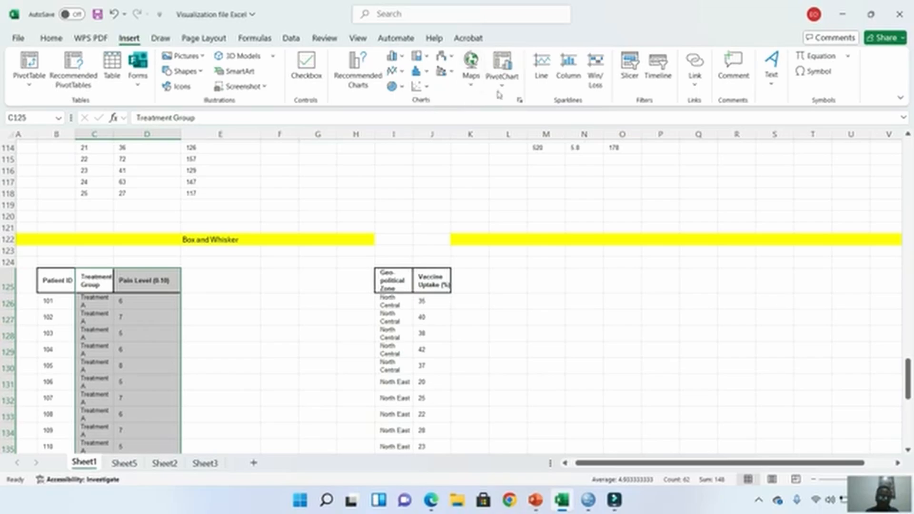
{"action": "left_click", "coordinate": [520, 100]}
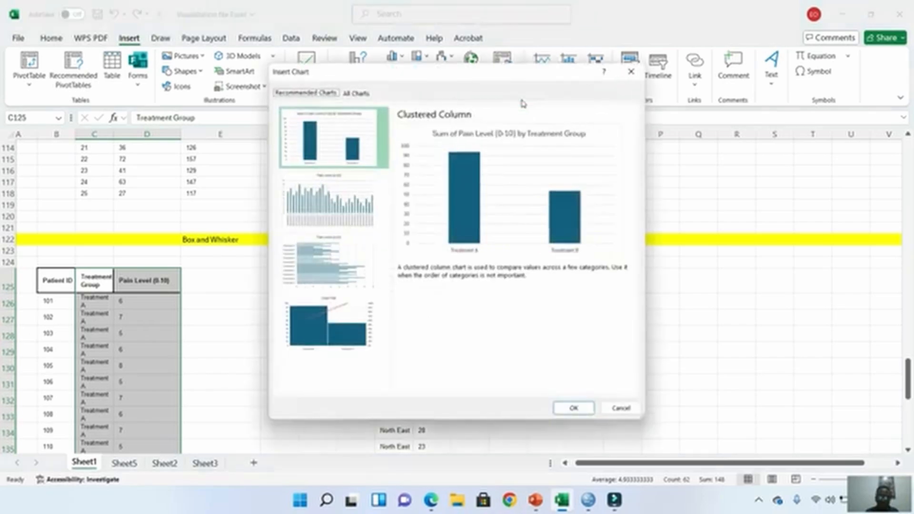
{"action": "left_click", "coordinate": [355, 93]}
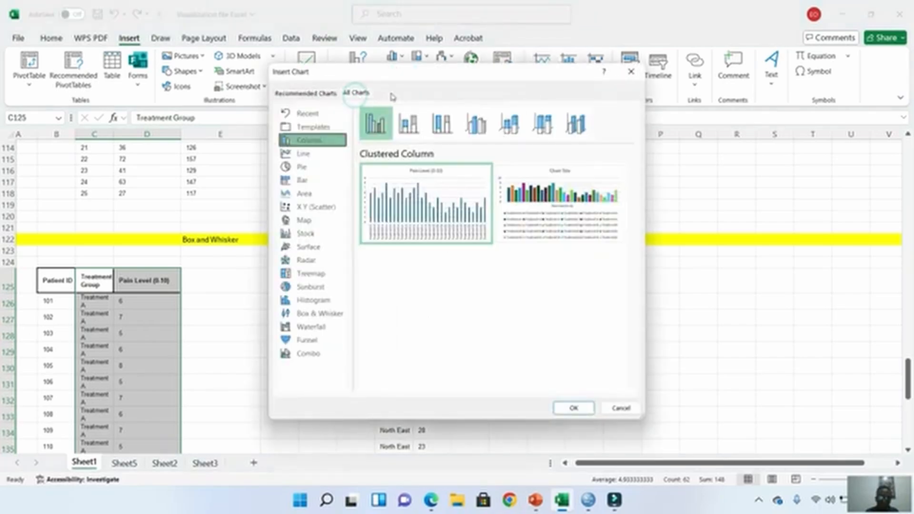
{"action": "left_click", "coordinate": [313, 316]}
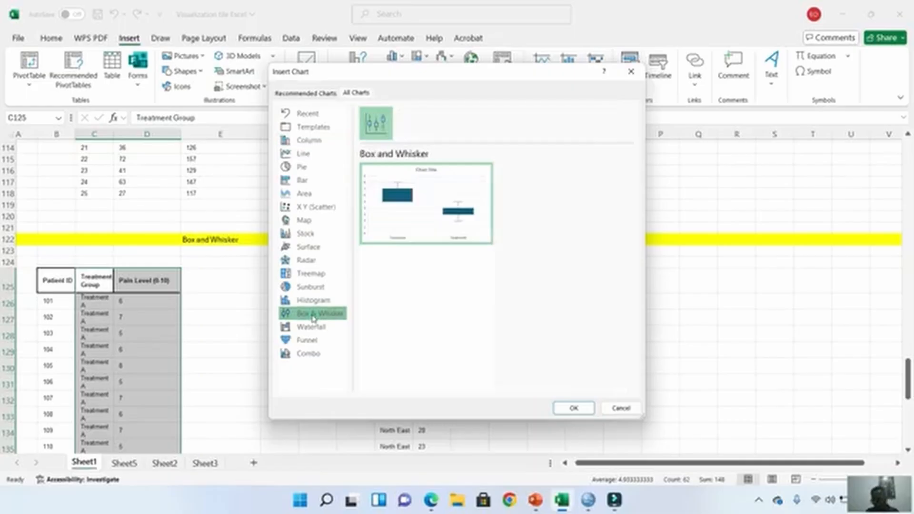
{"action": "mouse_move", "coordinate": [414, 208]}
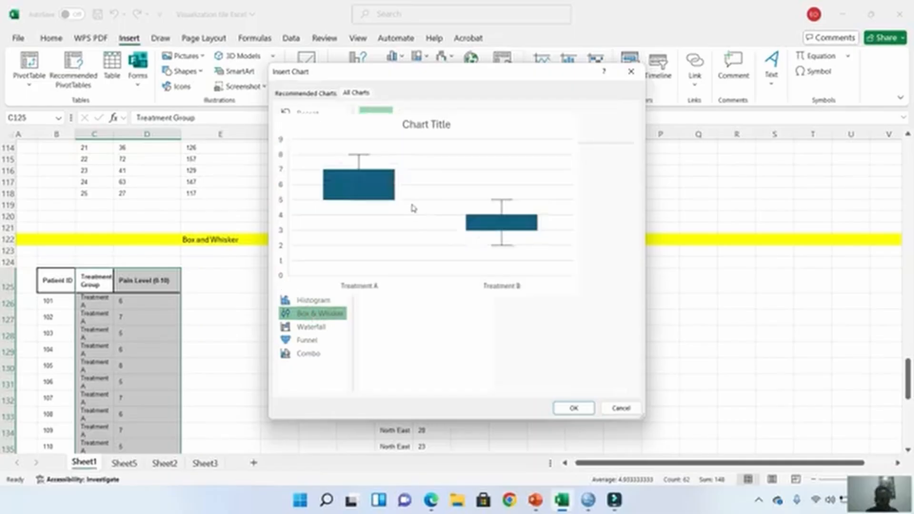
{"action": "left_click", "coordinate": [577, 408]}
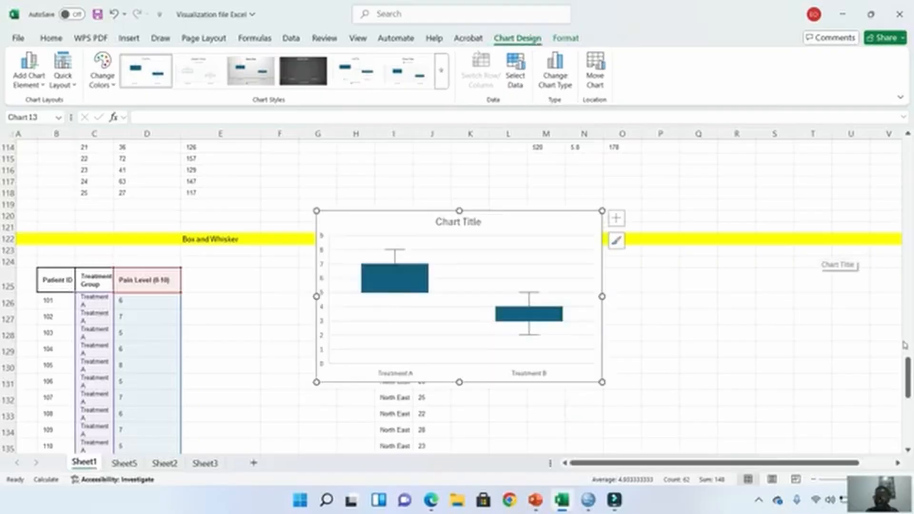
{"action": "left_click_drag", "start_coordinate": [907, 376], "coordinate": [908, 389]}
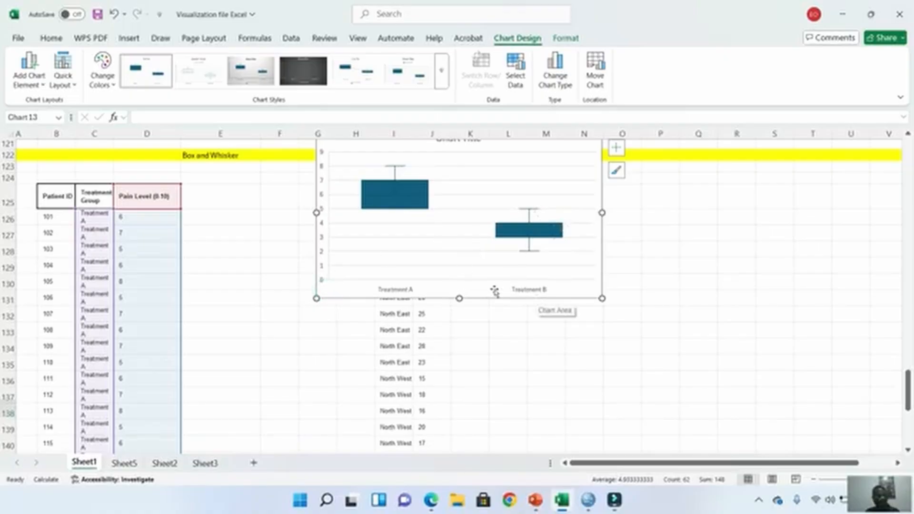
{"action": "left_click_drag", "start_coordinate": [348, 290], "coordinate": [288, 326]}
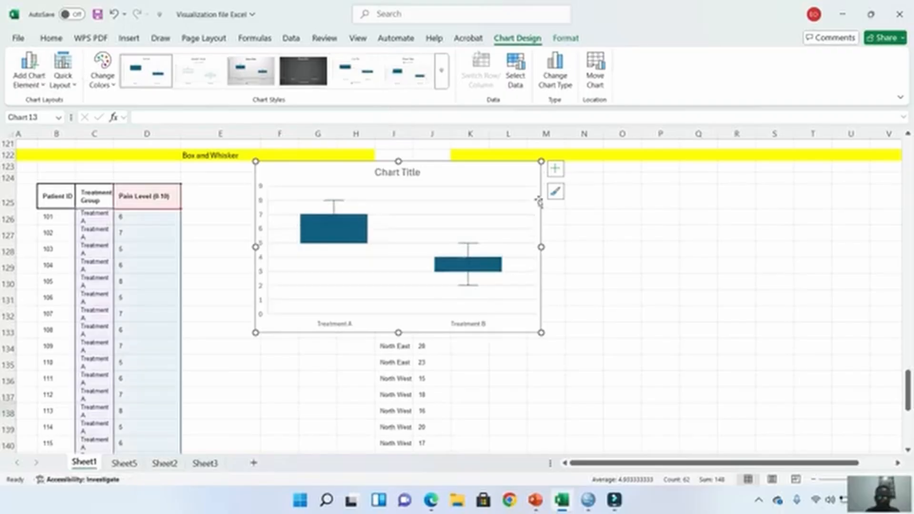
Add a legend on the right side of the box and whisker chart and turn on its data labels.
{"action": "left_click", "coordinate": [555, 168]}
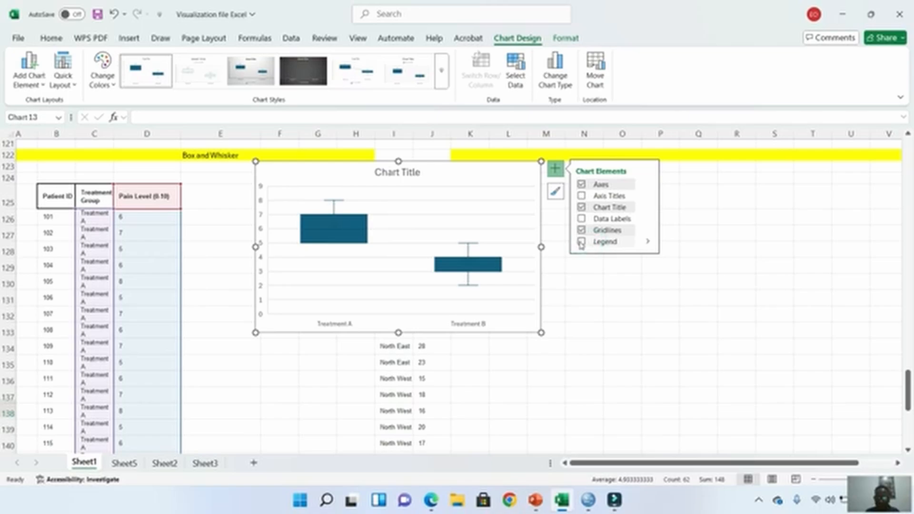
{"action": "left_click", "coordinate": [648, 242]}
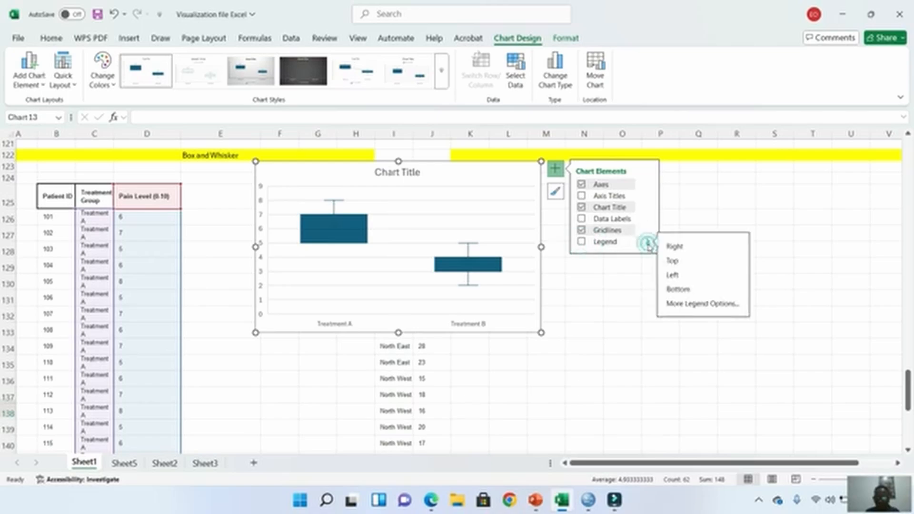
{"action": "left_click", "coordinate": [676, 247]}
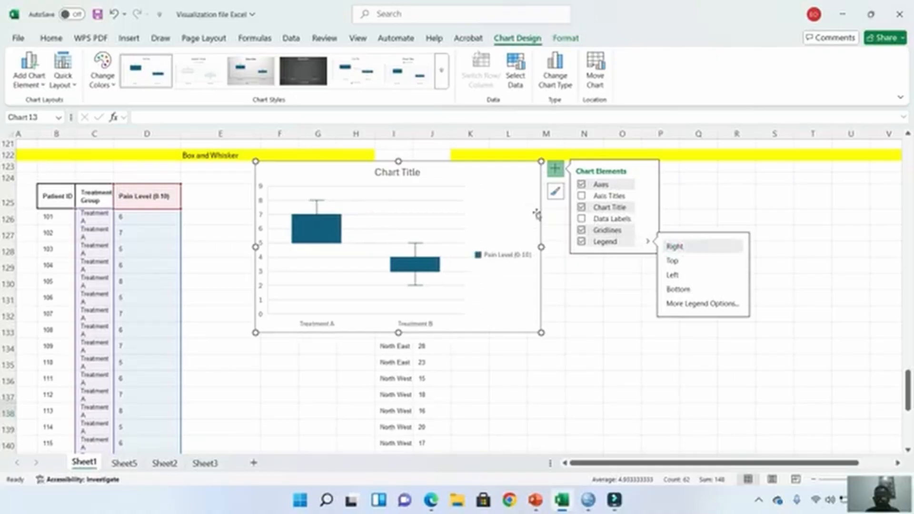
{"action": "left_click", "coordinate": [582, 220]}
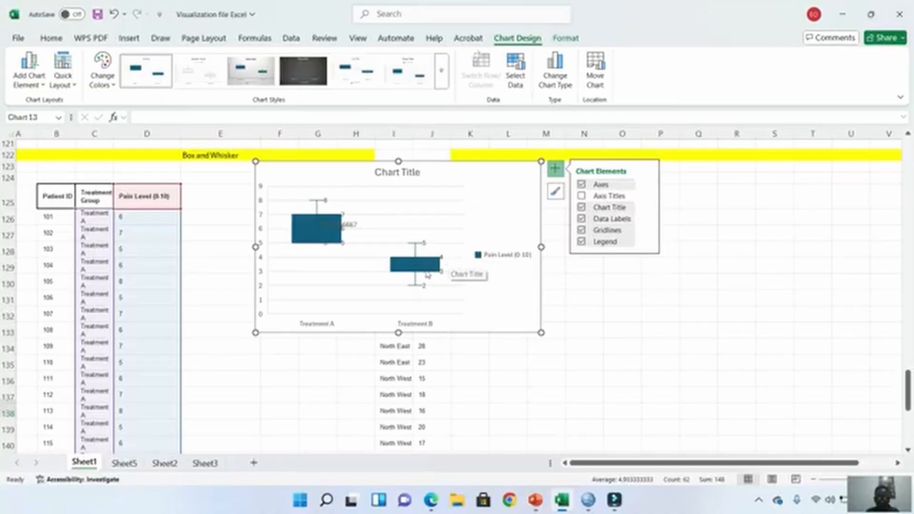
{"action": "mouse_move", "coordinate": [424, 245]}
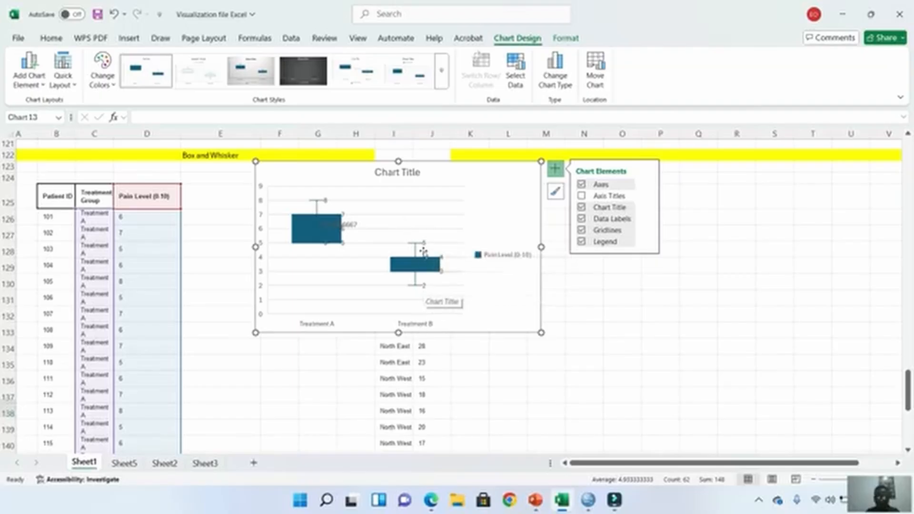
{"action": "mouse_move", "coordinate": [443, 258]}
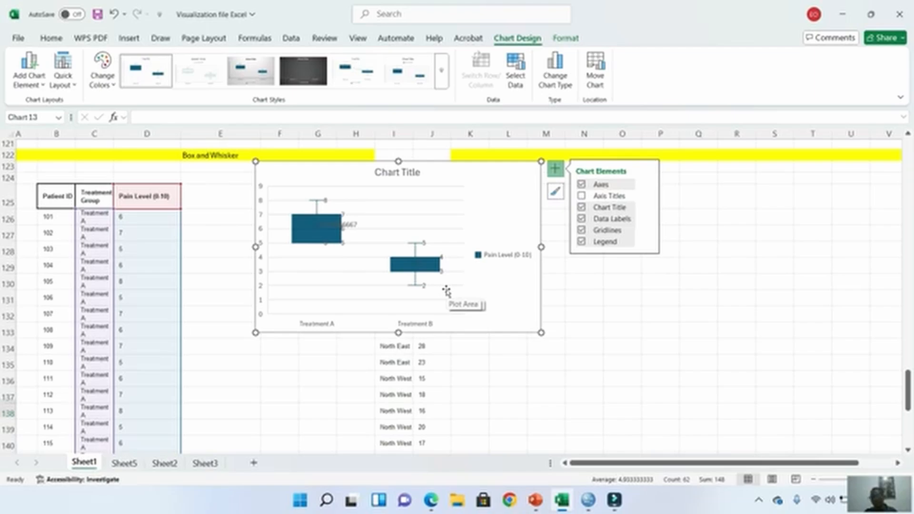
Move the pain level box and whisker chart off the Vaccine Uptake table, over columns B to G starting at about row 122.
{"action": "left_click", "coordinate": [510, 184]}
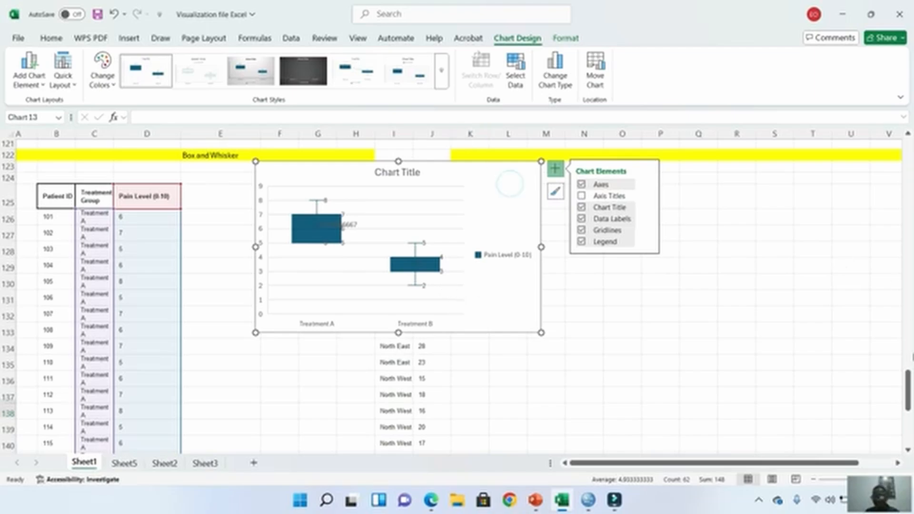
{"action": "mouse_move", "coordinate": [910, 375]}
{"action": "left_mouse_down"}
{"action": "mouse_move", "coordinate": [911, 386]}
{"action": "mouse_move", "coordinate": [909, 363]}
{"action": "left_mouse_up"}
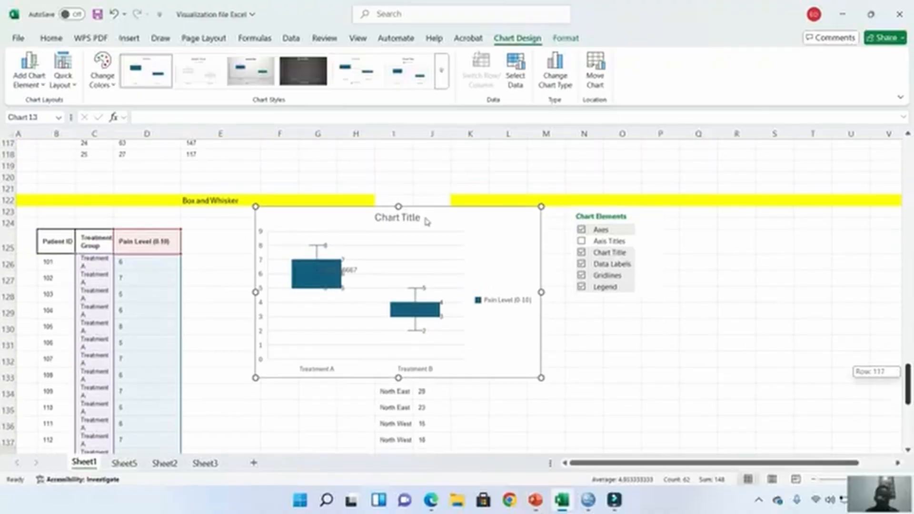
{"action": "left_click", "coordinate": [291, 223]}
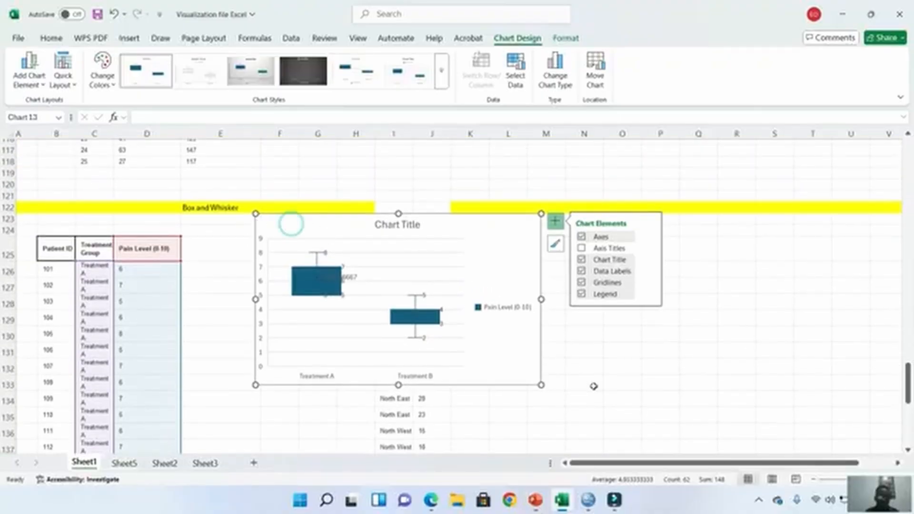
{"action": "left_click", "coordinate": [594, 386]}
{"action": "left_click", "coordinate": [288, 223]}
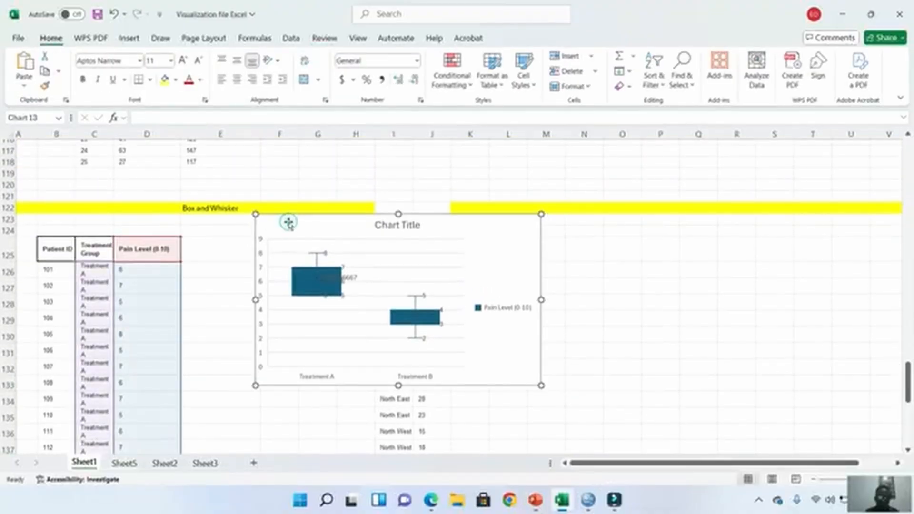
{"action": "double_click", "coordinate": [288, 223]}
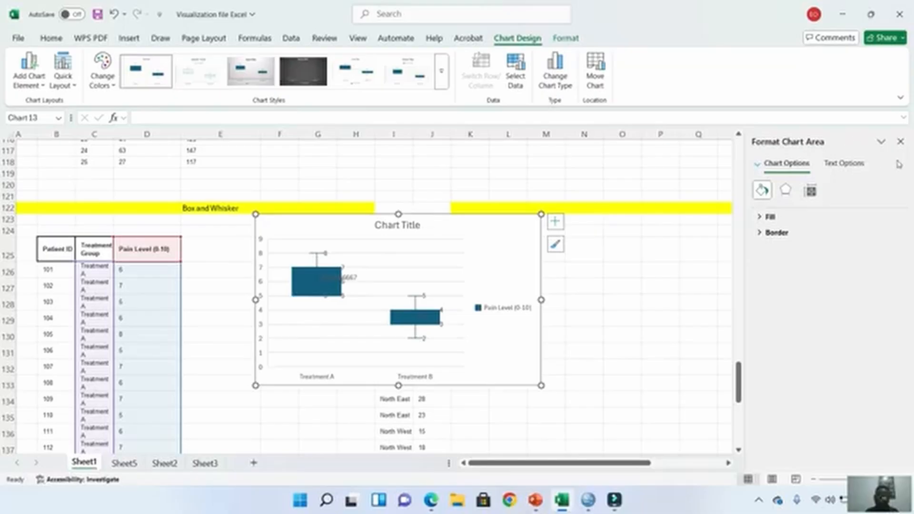
{"action": "left_click", "coordinate": [901, 144]}
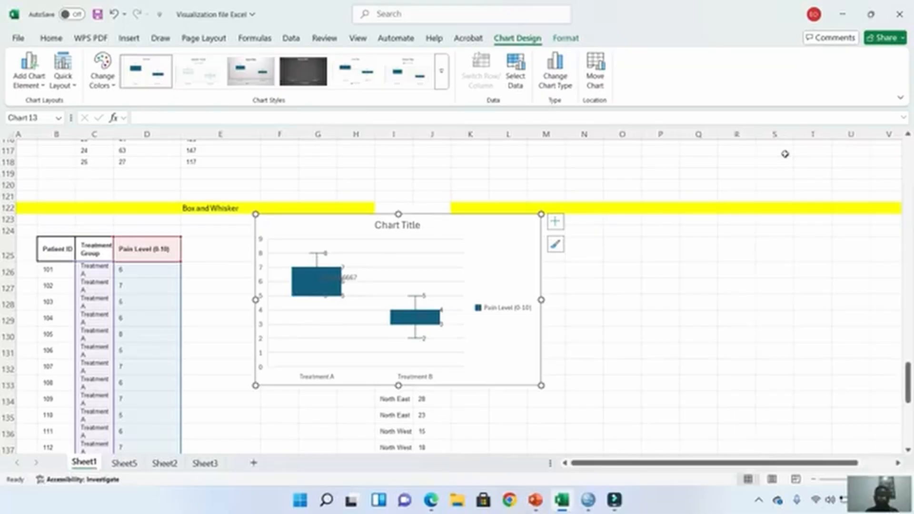
{"action": "double_click", "coordinate": [275, 227]}
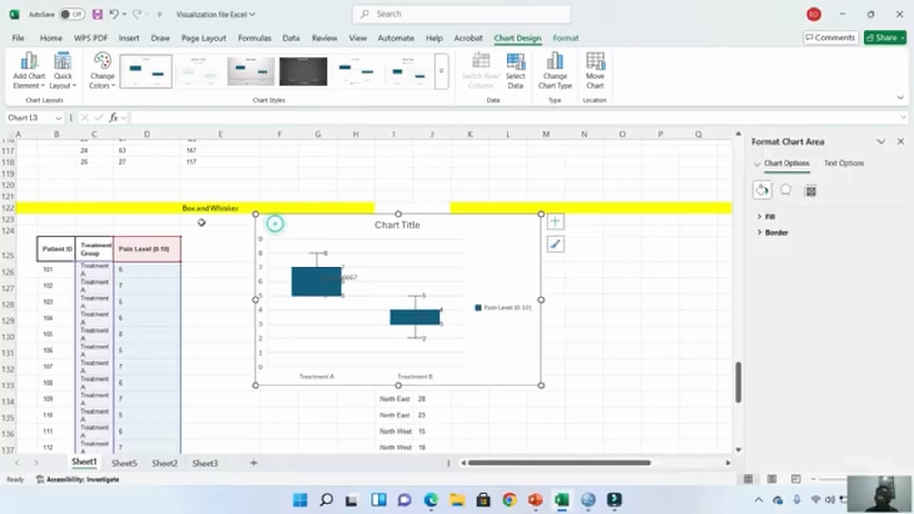
{"action": "left_click", "coordinate": [900, 141]}
{"action": "left_click_drag", "start_coordinate": [284, 228], "coordinate": [75, 215]}
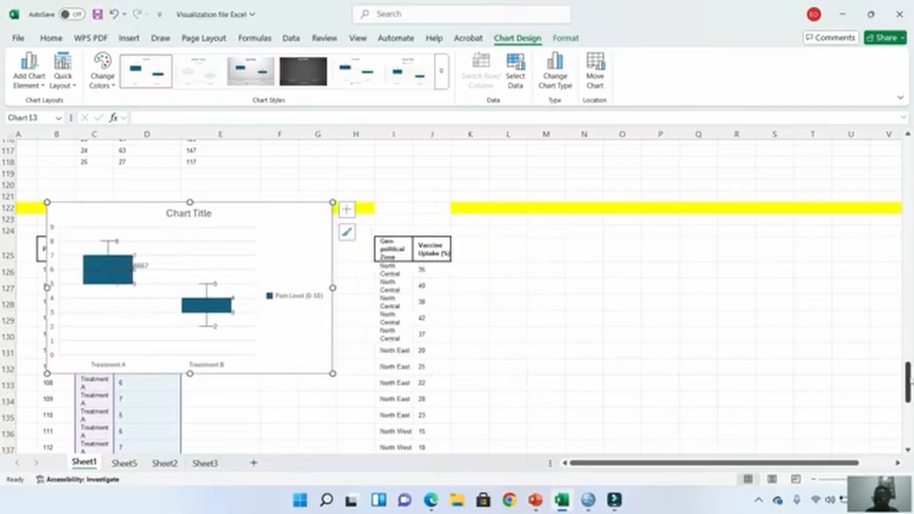
Insert a Box and Whisker chart of Geo-political Zone and Vaccine Uptake (%), cells I125:J155, and place it over columns F to L from about row 142.
{"action": "left_click_drag", "start_coordinate": [909, 380], "coordinate": [909, 388]}
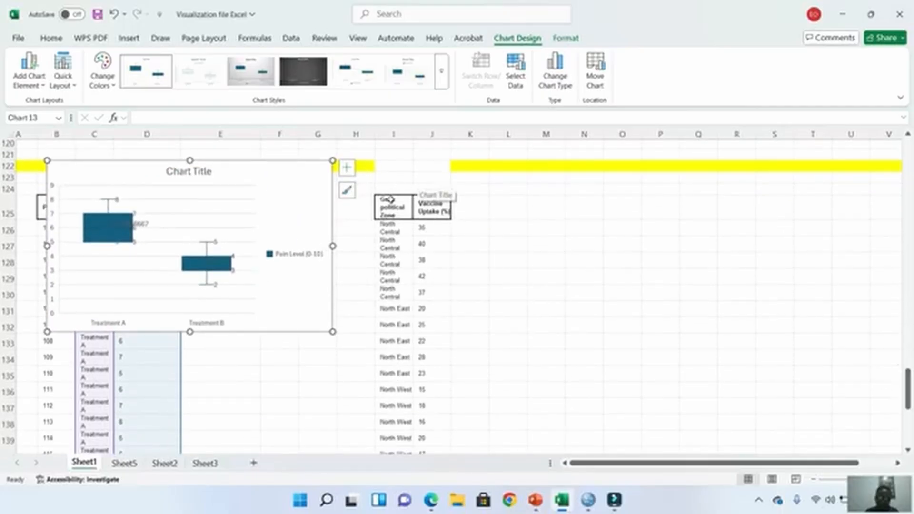
{"action": "left_click_drag", "start_coordinate": [391, 199], "coordinate": [427, 424]}
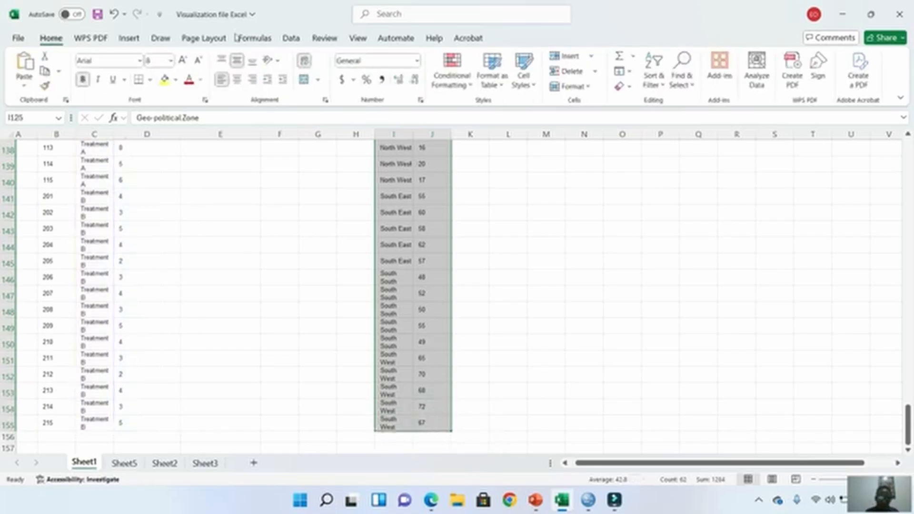
{"action": "left_click", "coordinate": [128, 39]}
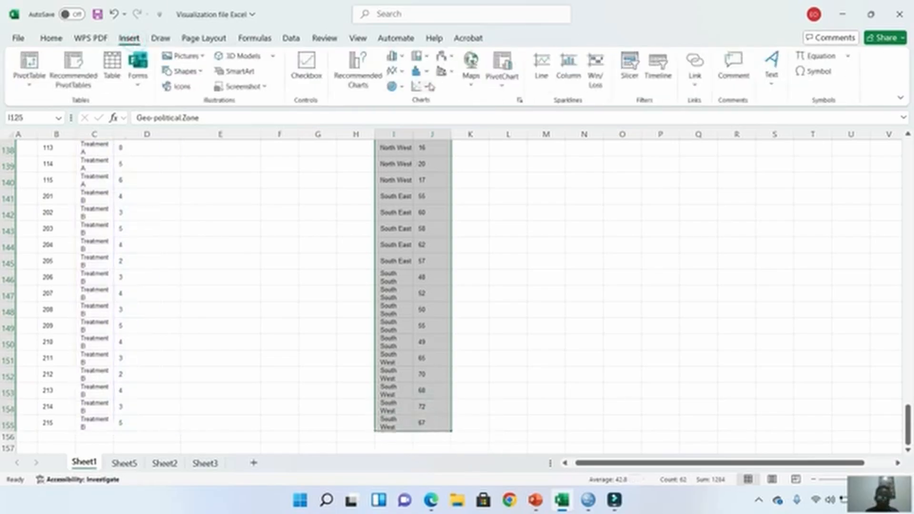
{"action": "left_click", "coordinate": [521, 100]}
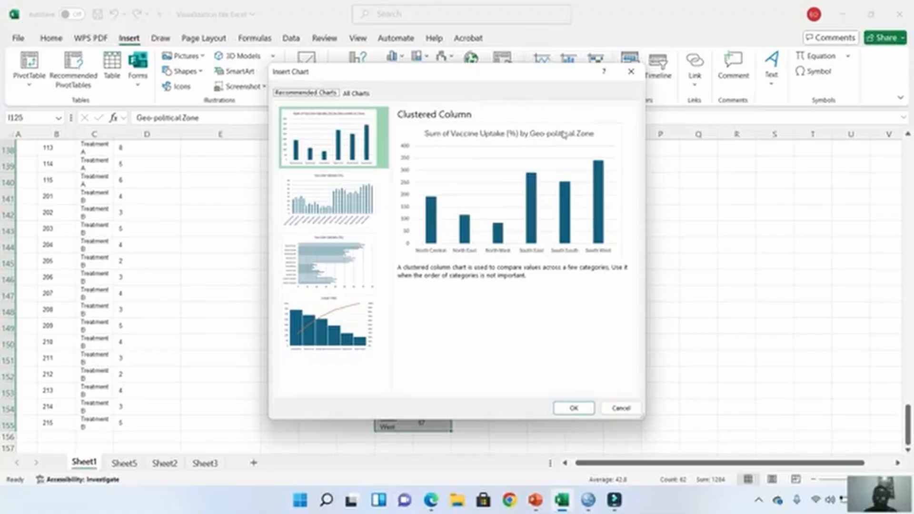
{"action": "left_click", "coordinate": [355, 95]}
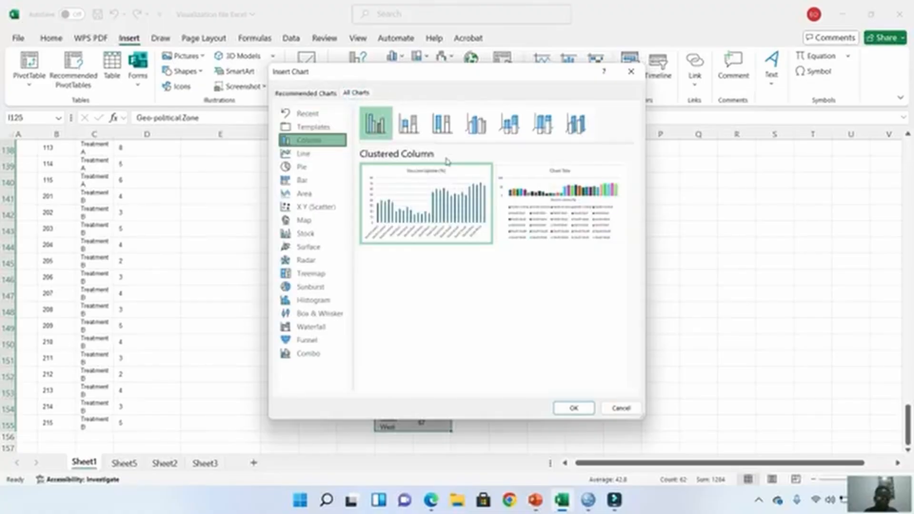
{"action": "mouse_move", "coordinate": [530, 204]}
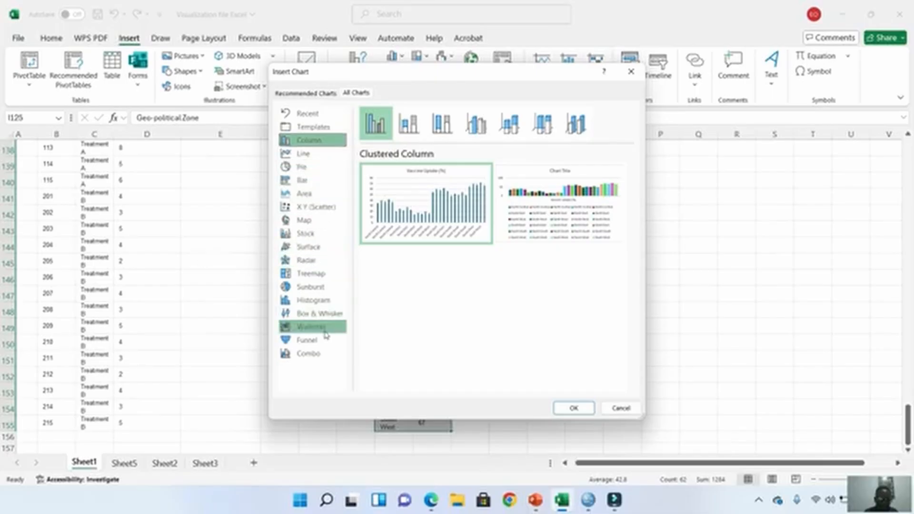
{"action": "left_click", "coordinate": [310, 305]}
{"action": "left_click", "coordinate": [312, 313]}
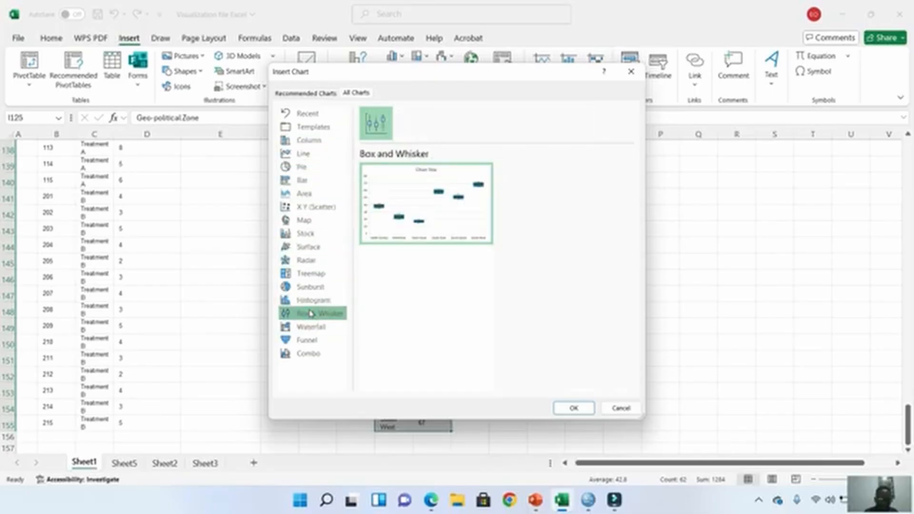
{"action": "left_click", "coordinate": [405, 199]}
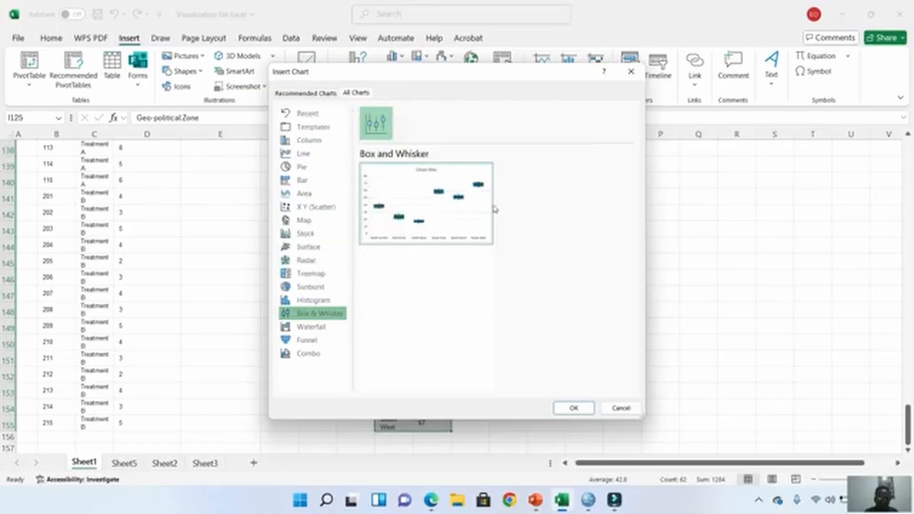
{"action": "left_click", "coordinate": [493, 204]}
{"action": "left_click", "coordinate": [437, 204]}
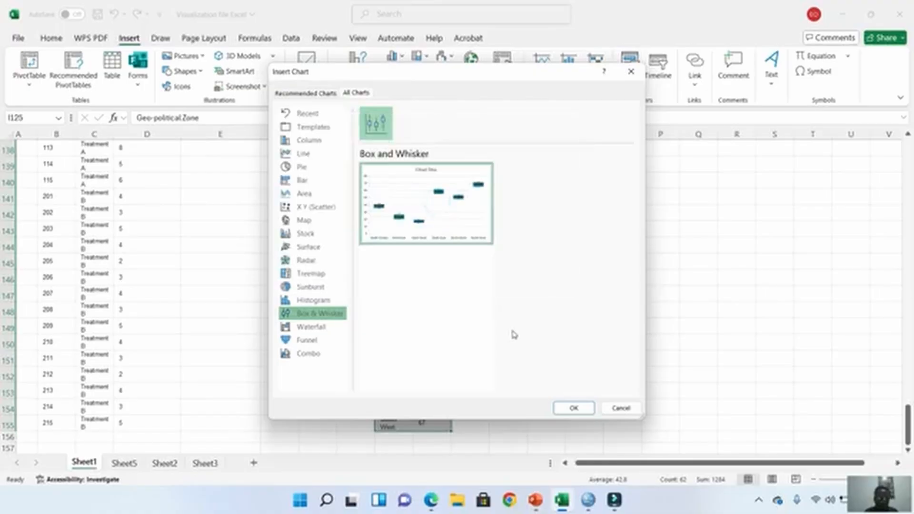
{"action": "left_click", "coordinate": [574, 408]}
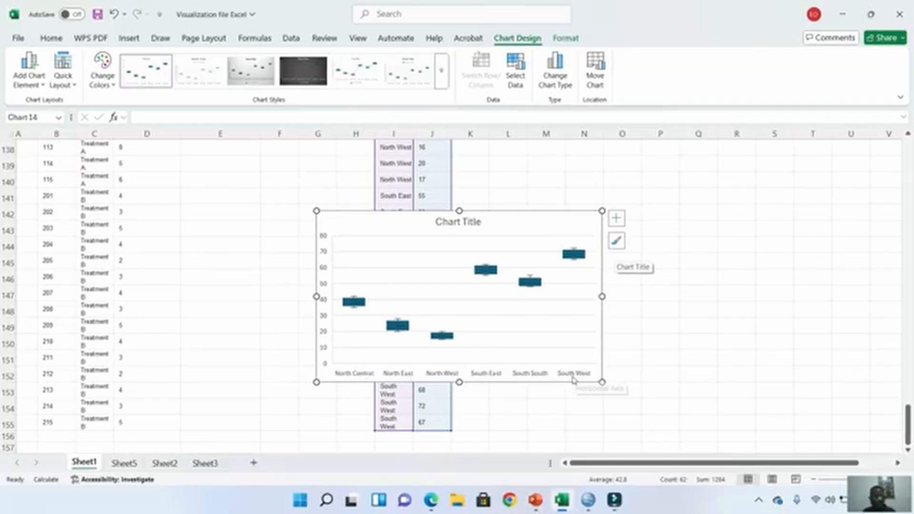
{"action": "left_click_drag", "start_coordinate": [341, 219], "coordinate": [284, 210]}
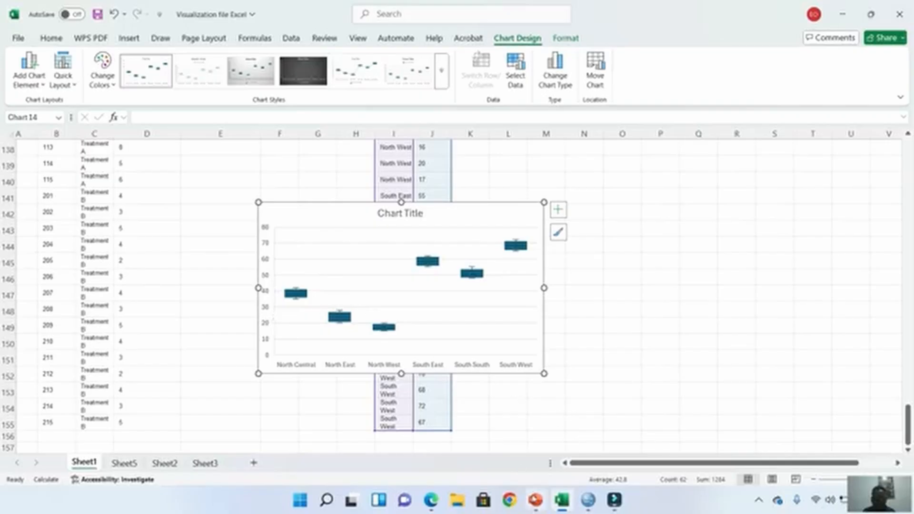
Switch to the PowerPoint presentation and read slide 15 on MAPs and Heat Maps.
{"action": "left_click", "coordinate": [535, 500]}
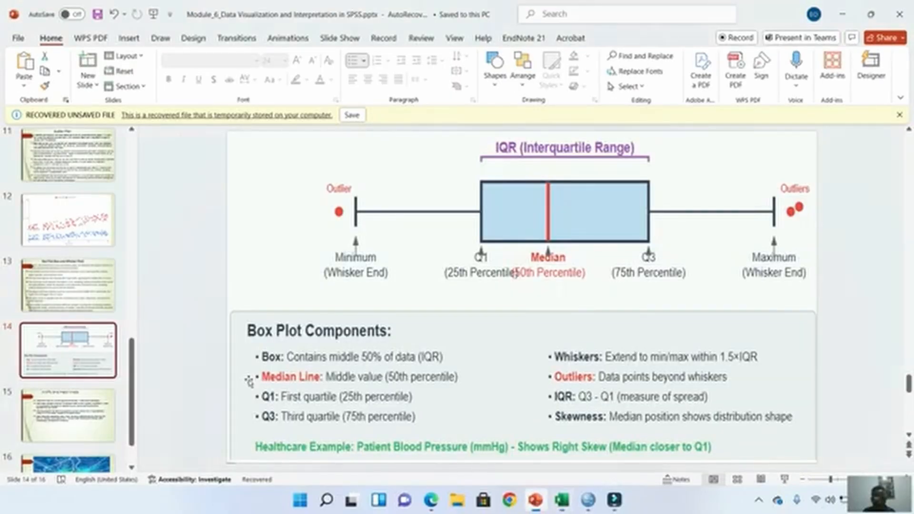
{"action": "left_click", "coordinate": [88, 401]}
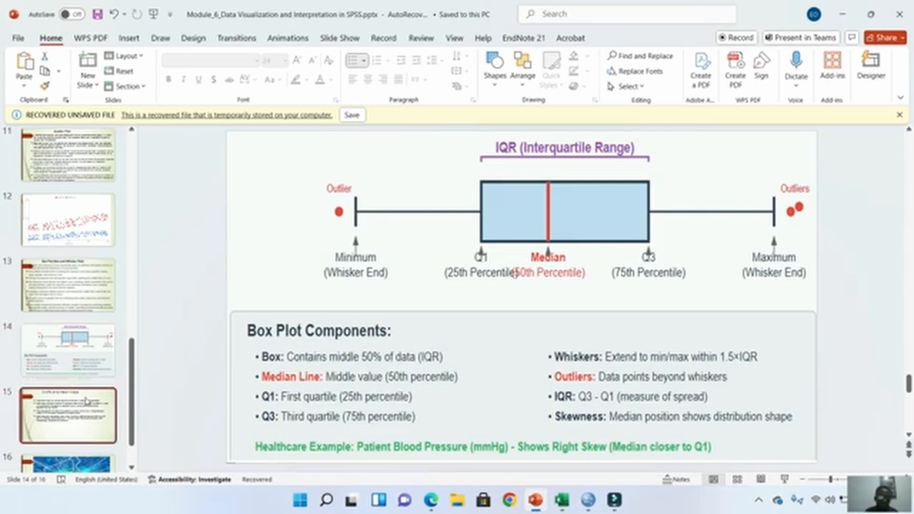
{"action": "scroll", "coordinate": [133, 375], "scroll_direction": "down", "scroll_amount": 2}
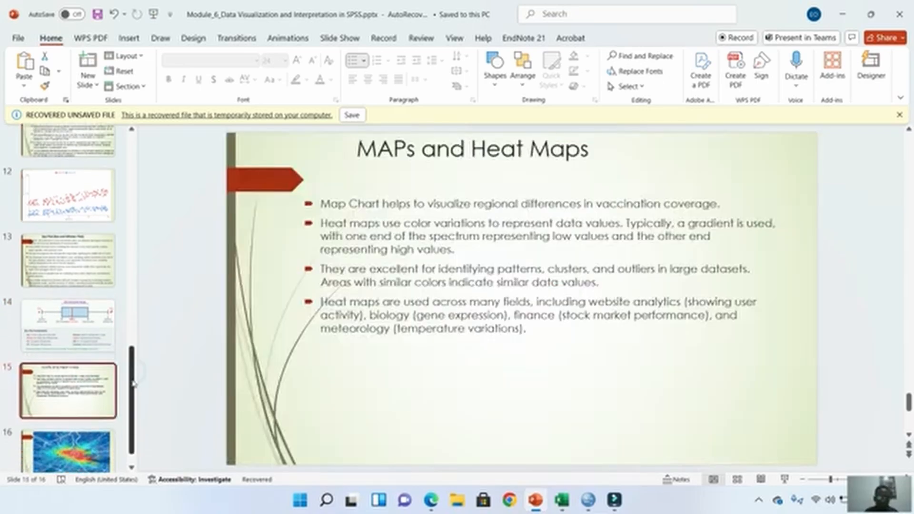
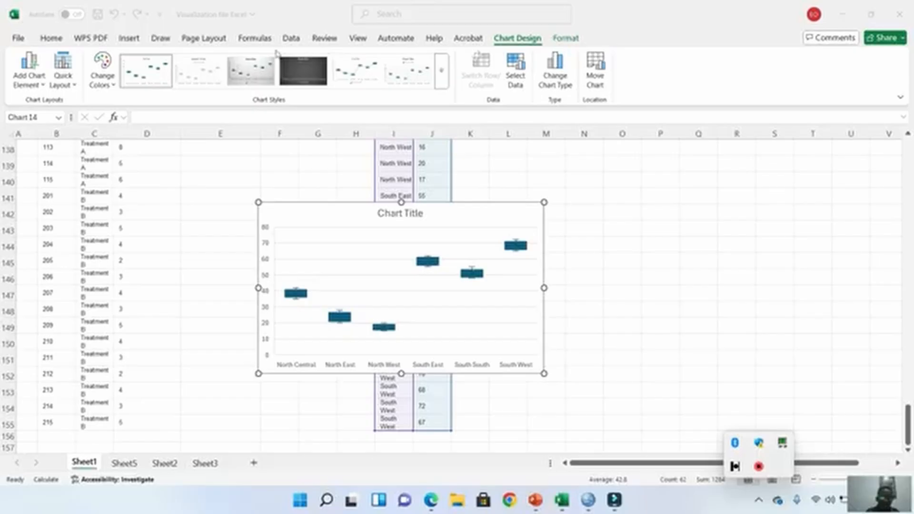
Back in Excel, insert a Filled Map chart on Sheet5 from the State / FCT and Vaccine Uptake (%) data, cells B3:C40.
{"action": "left_click", "coordinate": [129, 39]}
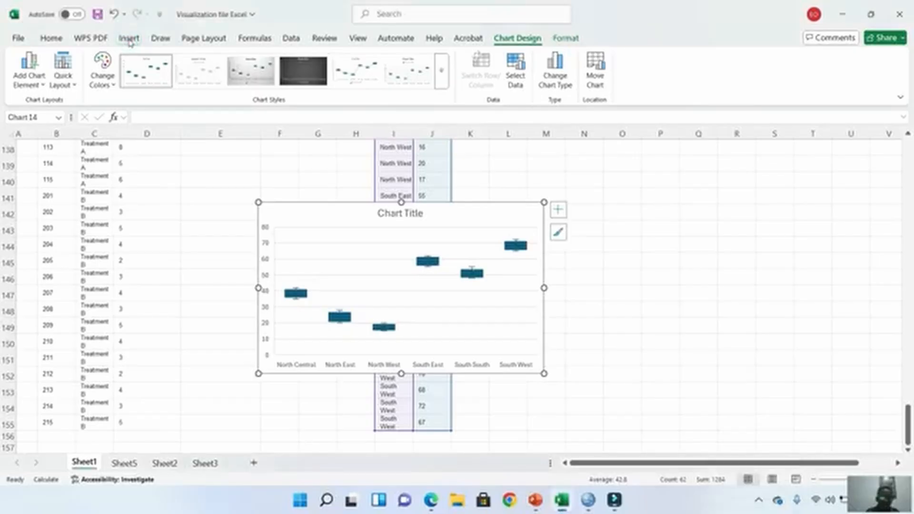
{"action": "left_click", "coordinate": [129, 40]}
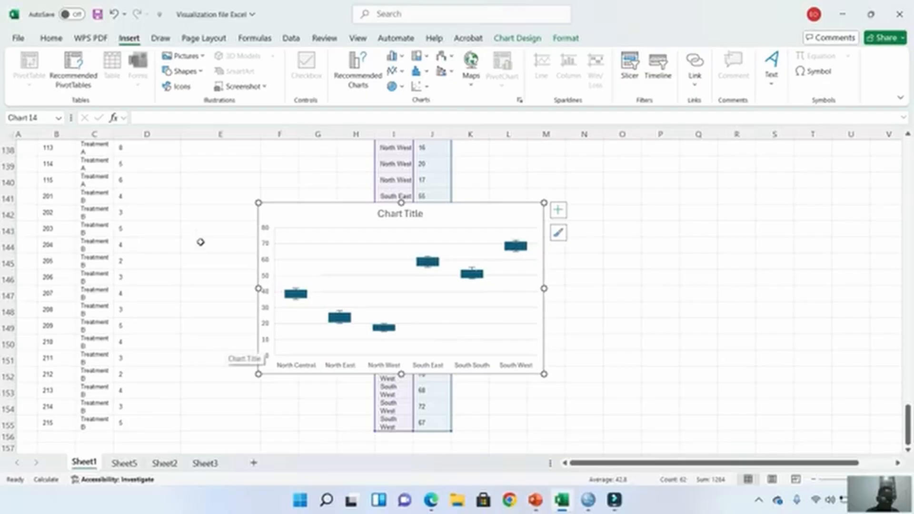
{"action": "left_click", "coordinate": [184, 249]}
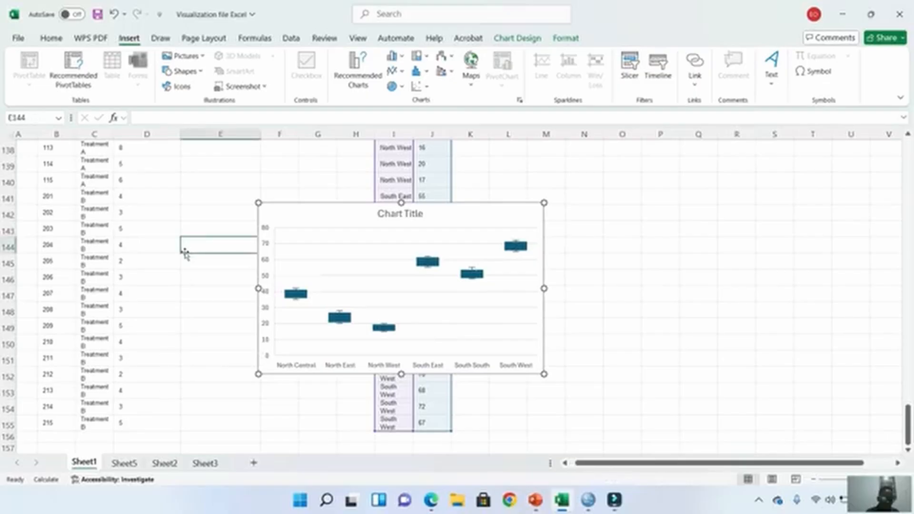
{"action": "left_click", "coordinate": [124, 463]}
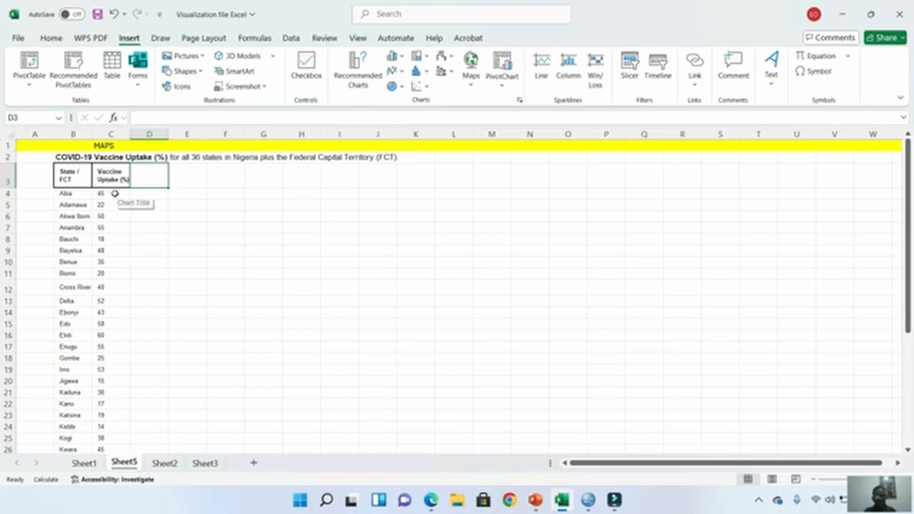
{"action": "left_click_drag", "start_coordinate": [70, 172], "coordinate": [98, 262]}
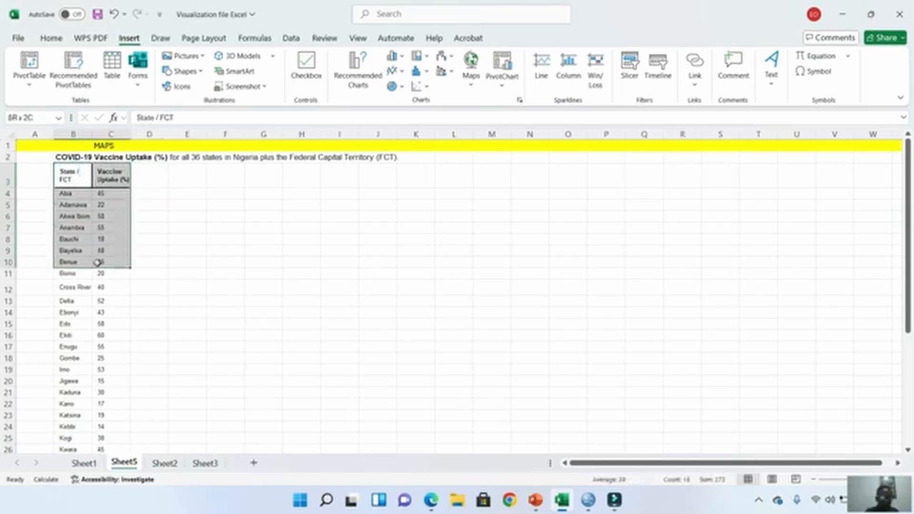
{"action": "left_click", "coordinate": [72, 173]}
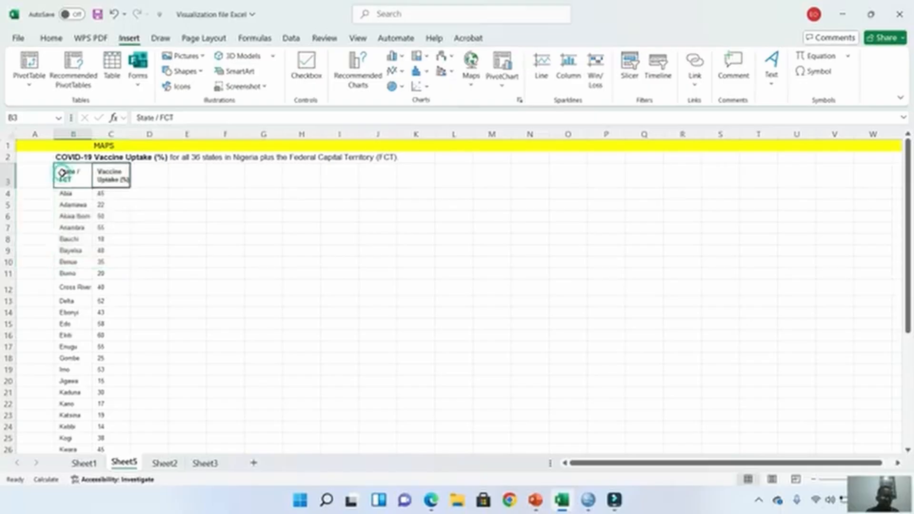
{"action": "left_click", "coordinate": [112, 178]}
{"action": "left_click", "coordinate": [80, 180]}
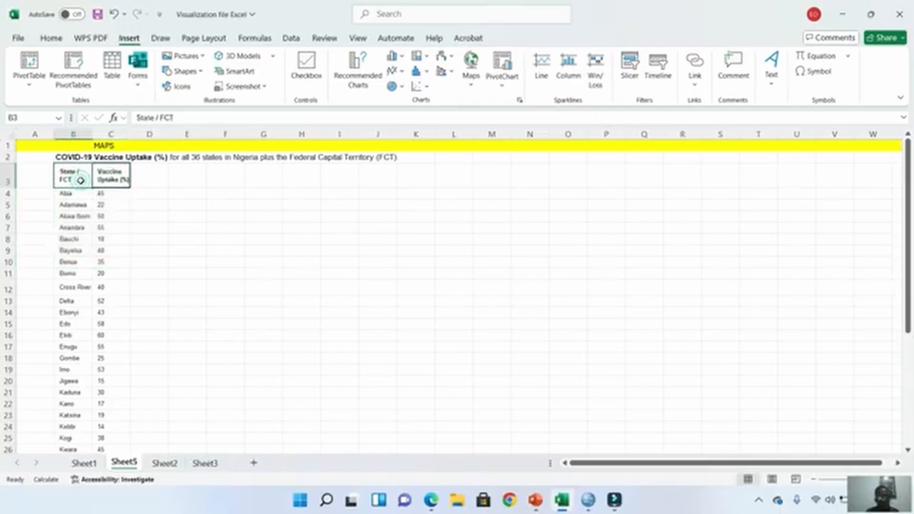
{"action": "left_click_drag", "start_coordinate": [78, 180], "coordinate": [114, 386]}
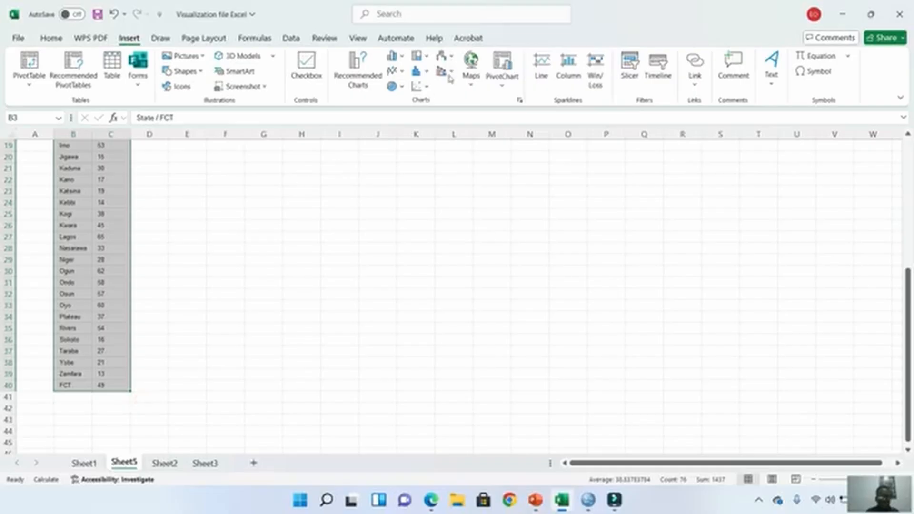
{"action": "left_click", "coordinate": [476, 81]}
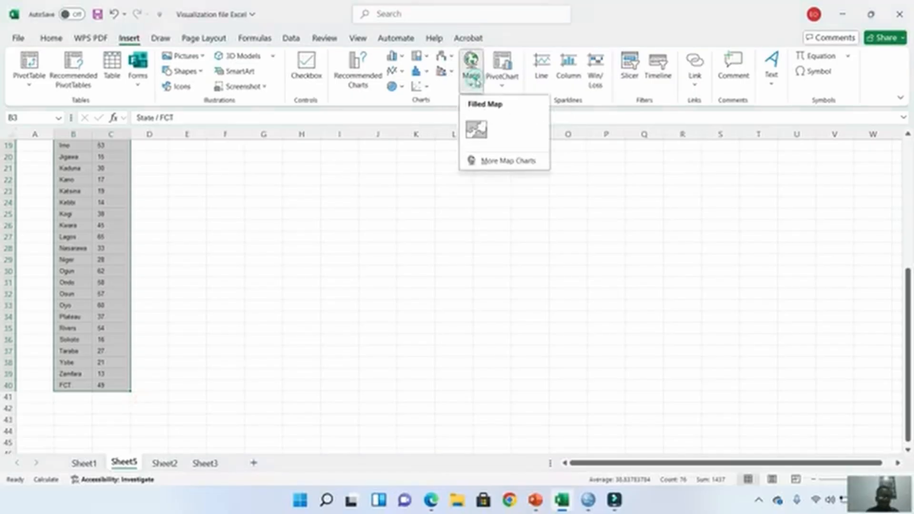
{"action": "left_click", "coordinate": [486, 136]}
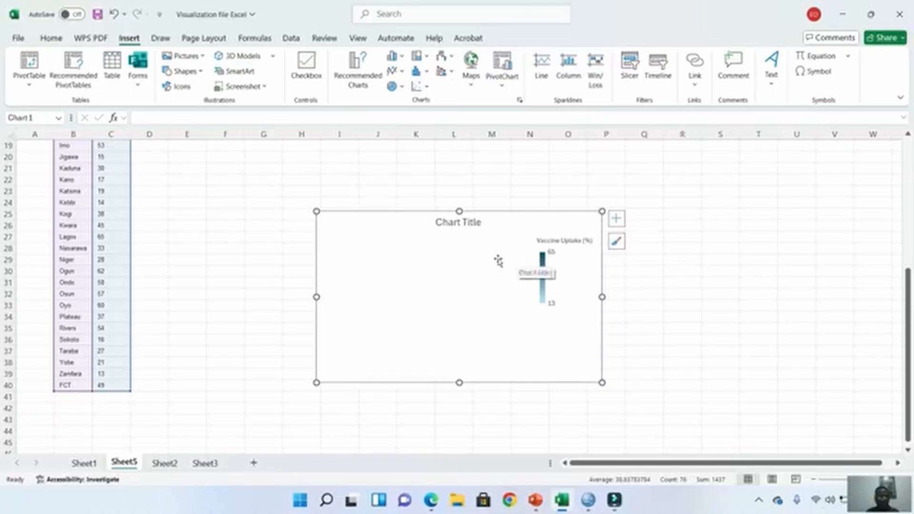
Move the vaccine uptake map chart over columns F to M from about row 22 and show its data labels.
{"action": "left_click_drag", "start_coordinate": [357, 219], "coordinate": [261, 188]}
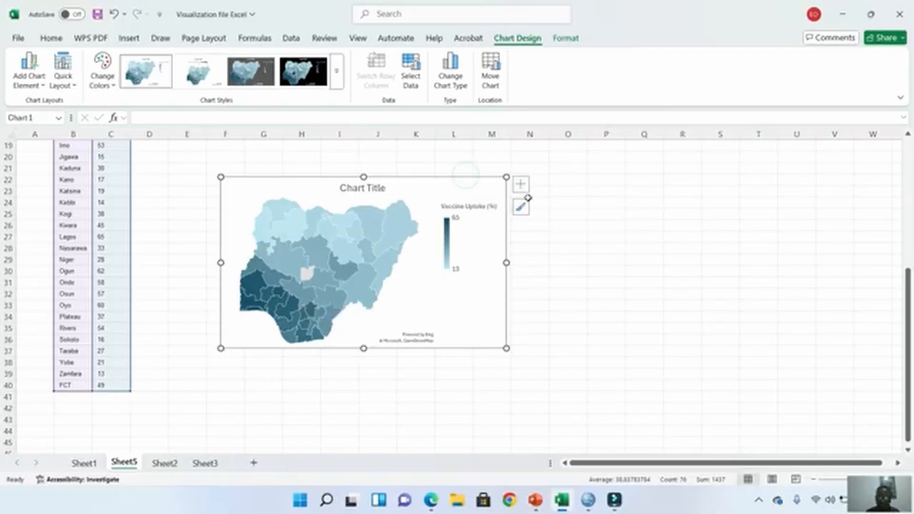
{"action": "left_click", "coordinate": [521, 185]}
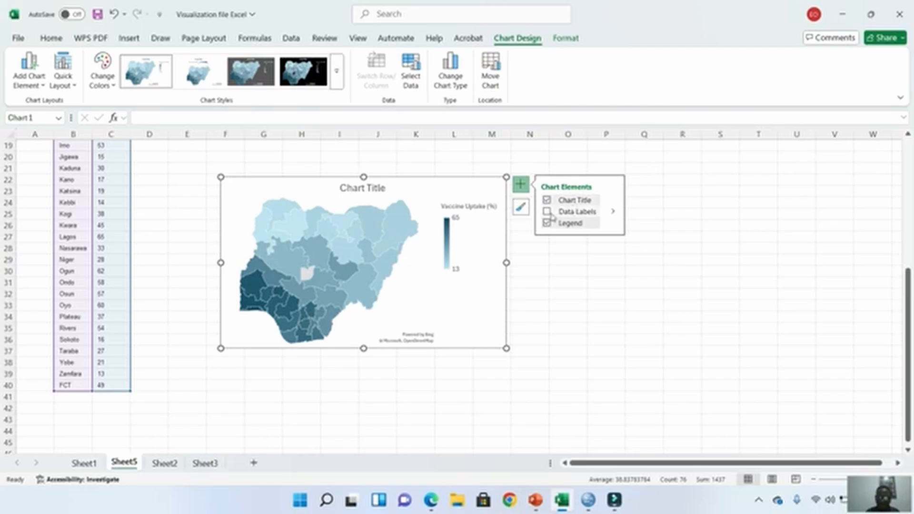
{"action": "left_click", "coordinate": [548, 212]}
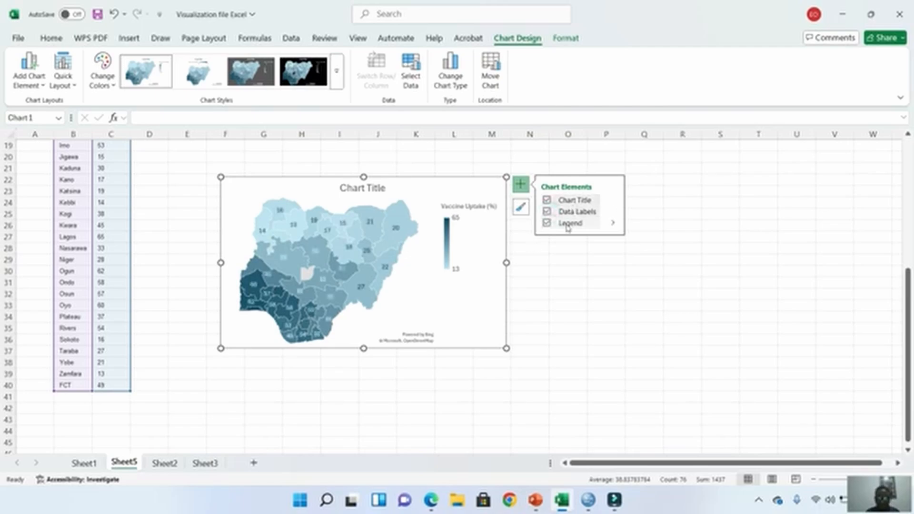
{"action": "left_click", "coordinate": [613, 224]}
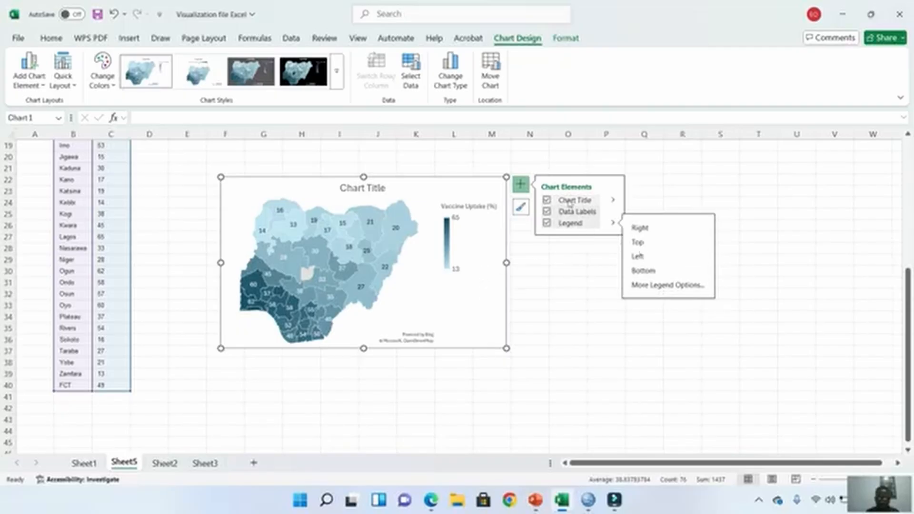
{"action": "left_click", "coordinate": [615, 213]}
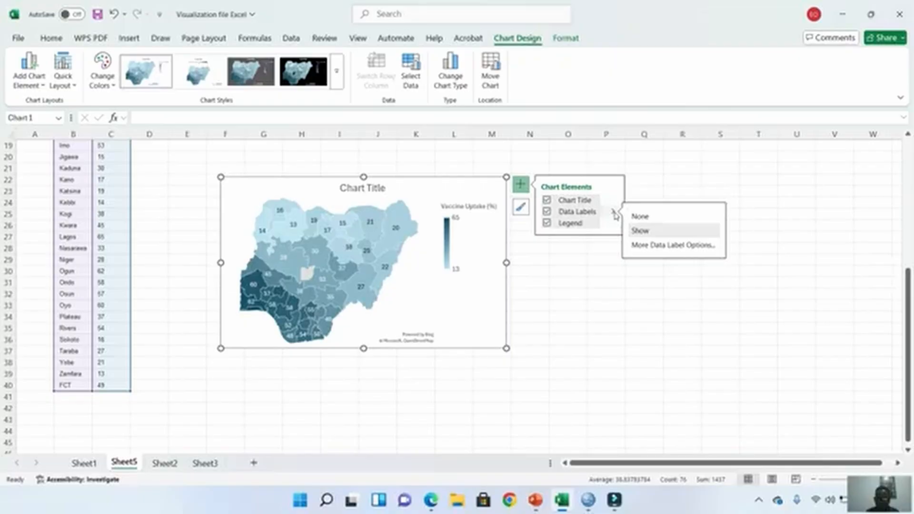
{"action": "left_click", "coordinate": [657, 233]}
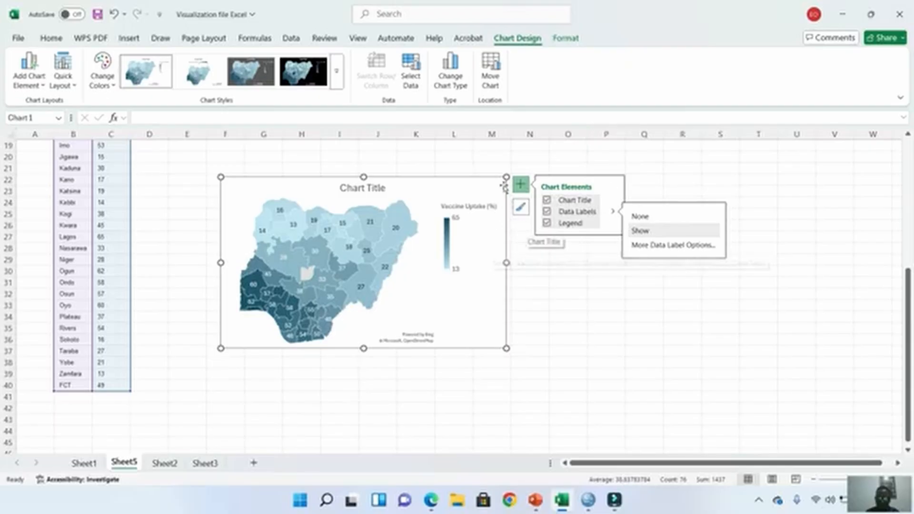
Recolour the vaccine uptake map with the dark green monochromatic palette and deselect the chart.
{"action": "left_click", "coordinate": [521, 207]}
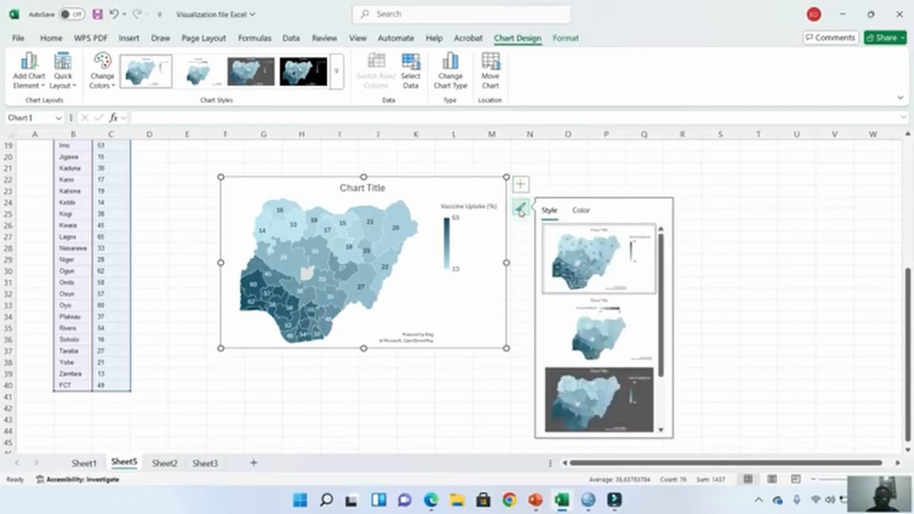
{"action": "left_click", "coordinate": [580, 210]}
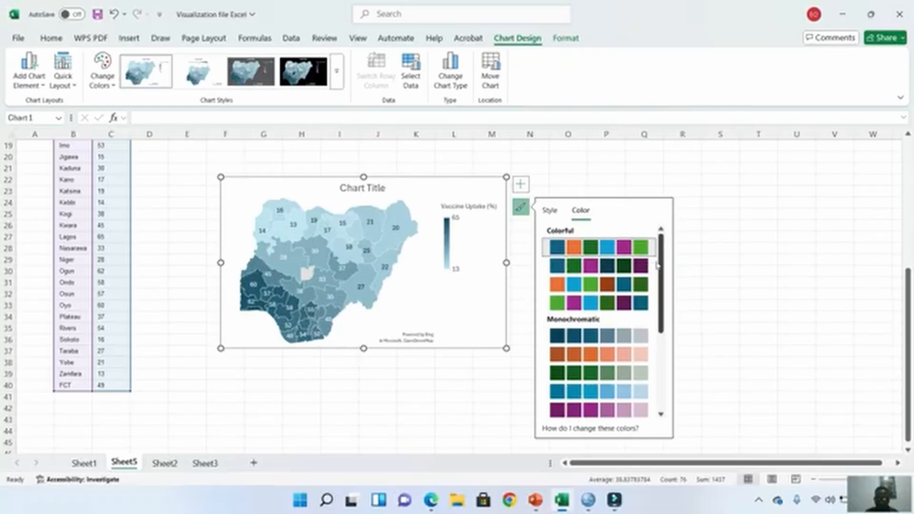
{"action": "scroll", "coordinate": [661, 269], "scroll_direction": "down", "scroll_amount": 3}
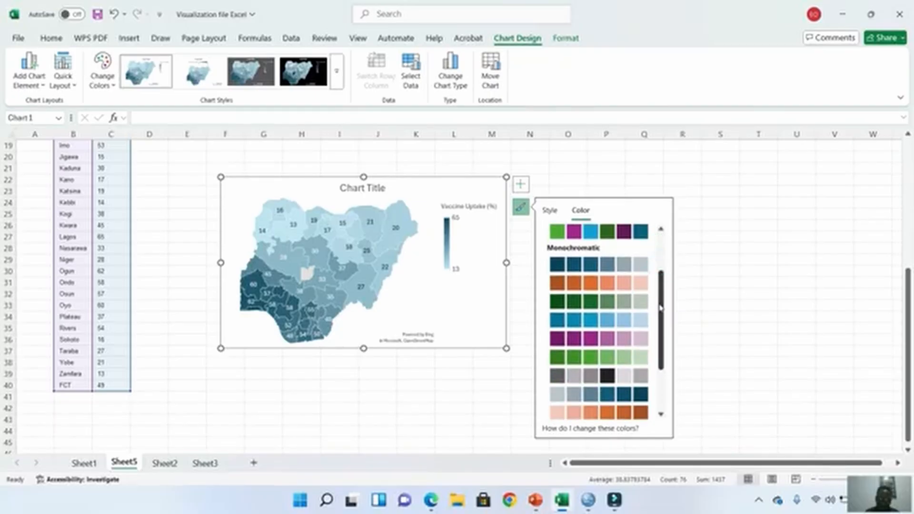
{"action": "left_click", "coordinate": [566, 303]}
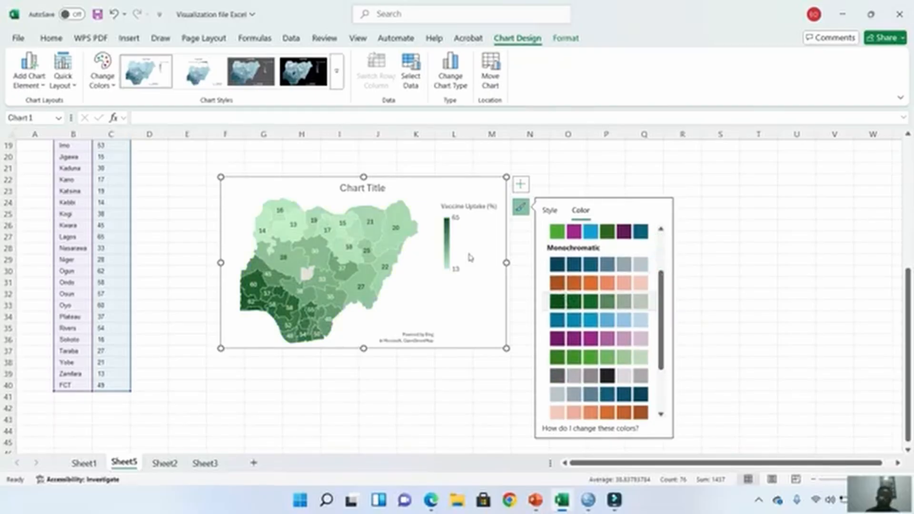
{"action": "left_click", "coordinate": [552, 188]}
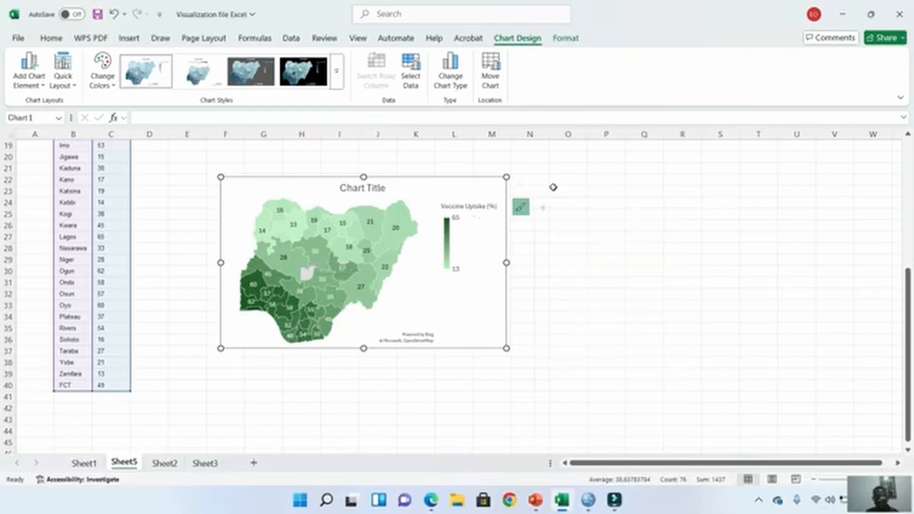
{"action": "left_click", "coordinate": [292, 188]}
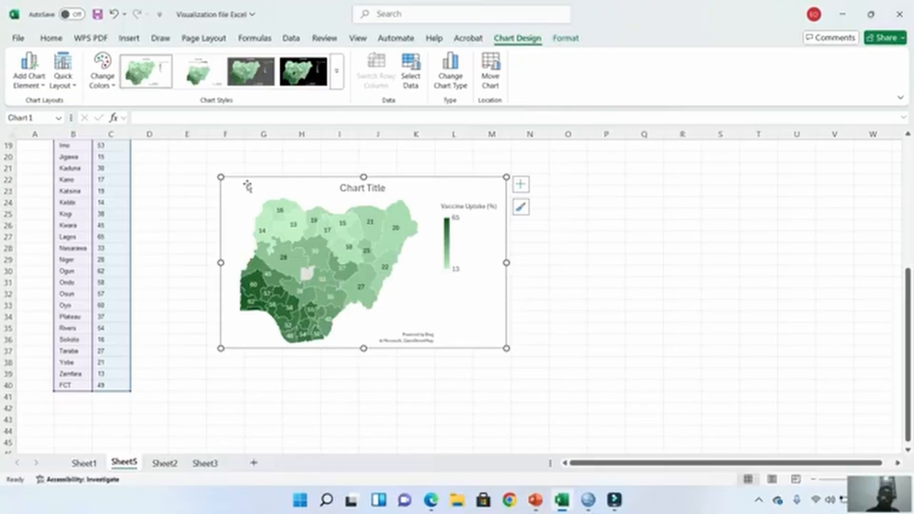
{"action": "left_click", "coordinate": [194, 207]}
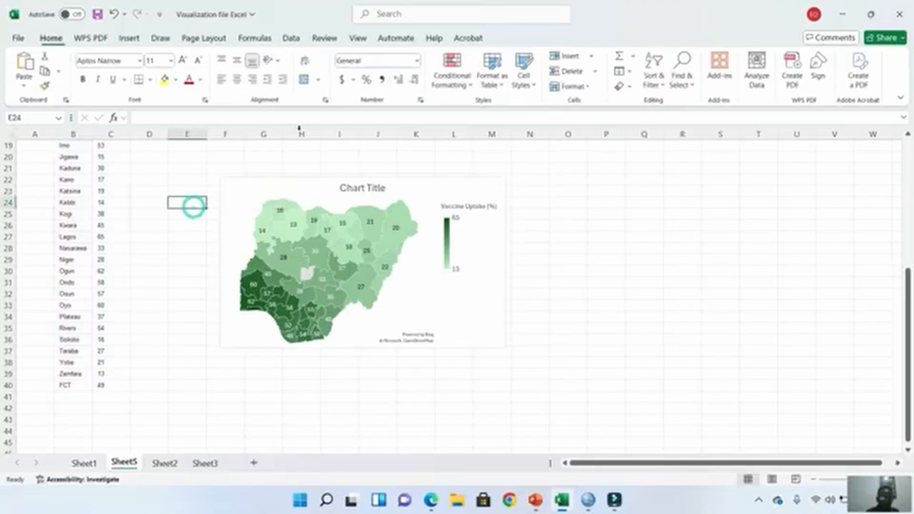
{"action": "left_click", "coordinate": [132, 41]}
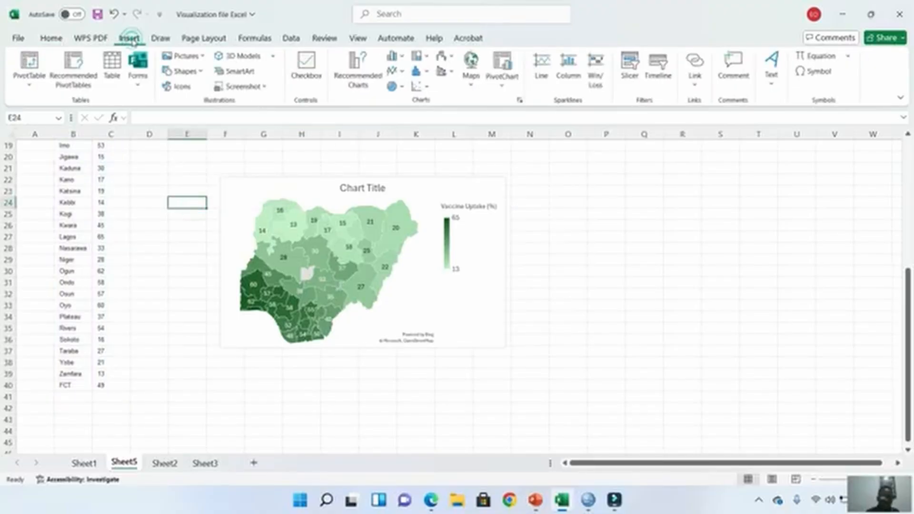
{"action": "left_click", "coordinate": [504, 88]}
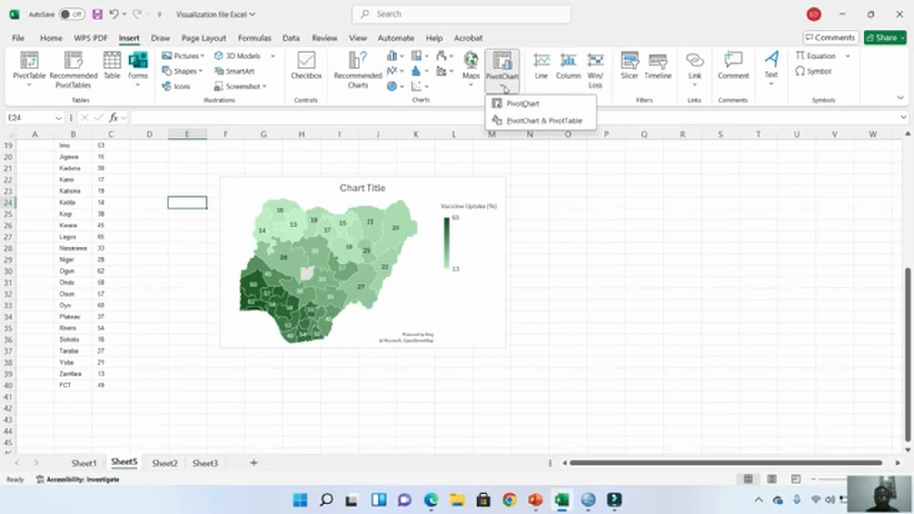
{"action": "left_click", "coordinate": [504, 87]}
{"action": "left_click", "coordinate": [504, 87]}
{"action": "left_click_drag", "start_coordinate": [908, 333], "coordinate": [909, 344]}
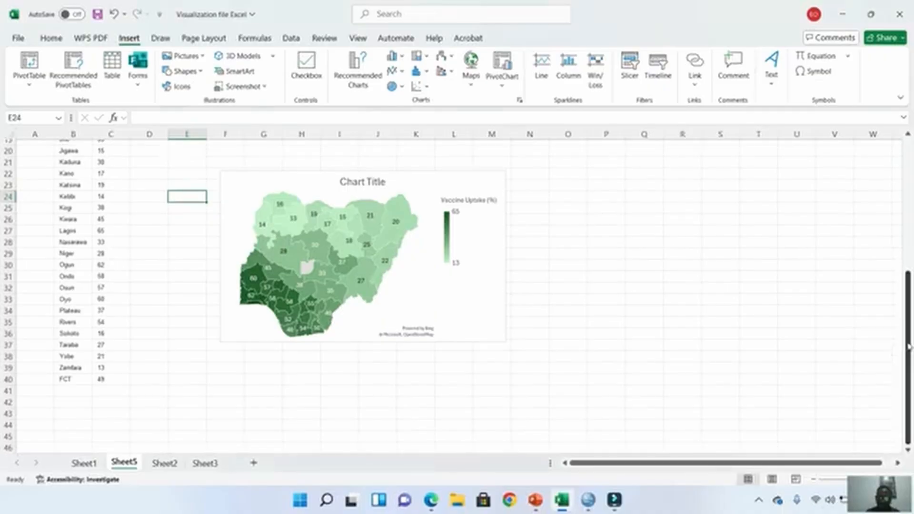
Open Sheet2 and examine the Control, Extract A, Extract B and Extract C groups with their values in columns A and B.
{"action": "left_click", "coordinate": [167, 464]}
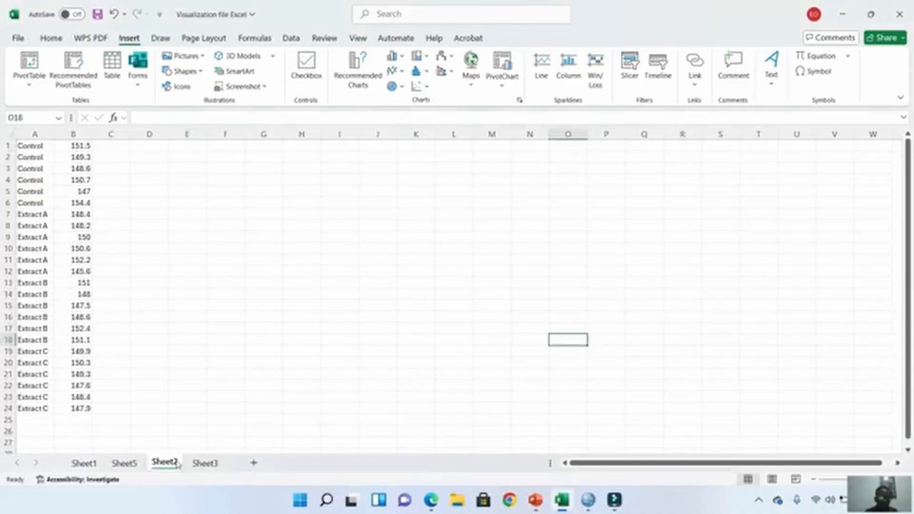
{"action": "left_click", "coordinate": [215, 463]}
{"action": "left_click", "coordinate": [171, 466]}
{"action": "left_click", "coordinate": [197, 464]}
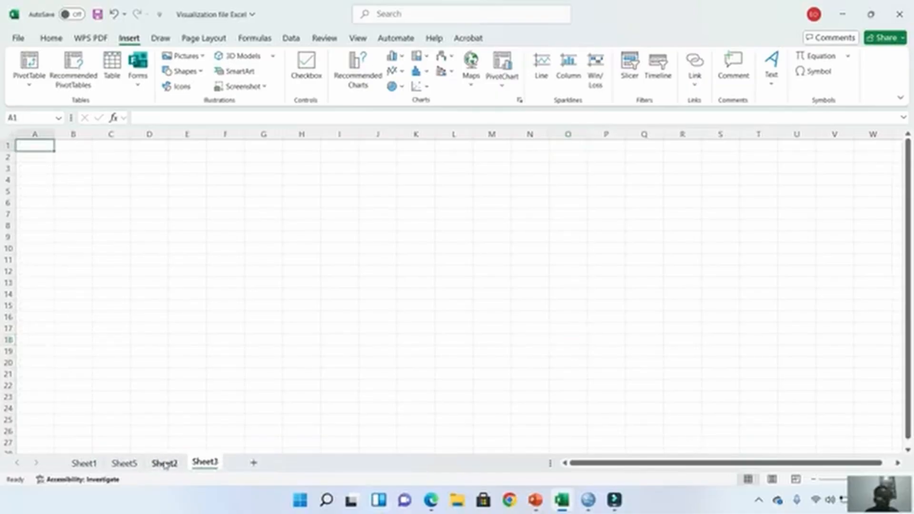
{"action": "left_click", "coordinate": [163, 464]}
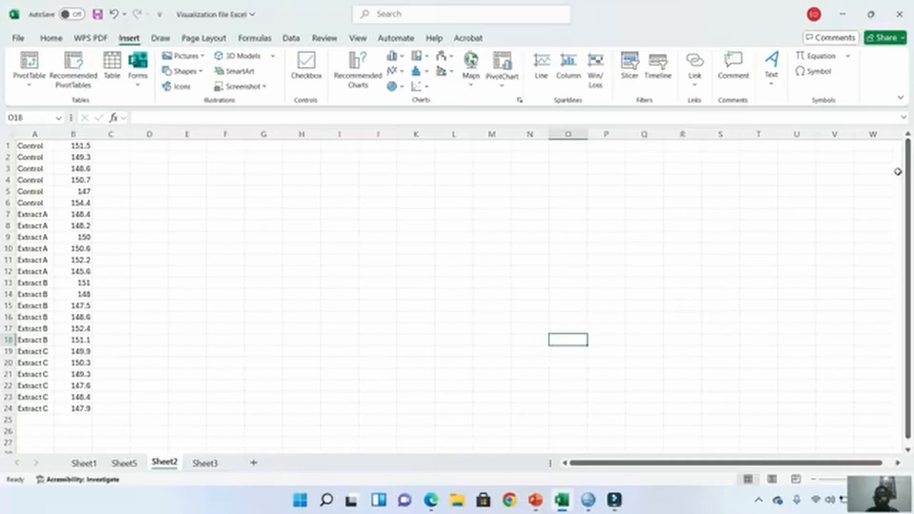
{"action": "left_click_drag", "start_coordinate": [910, 163], "coordinate": [910, 126]}
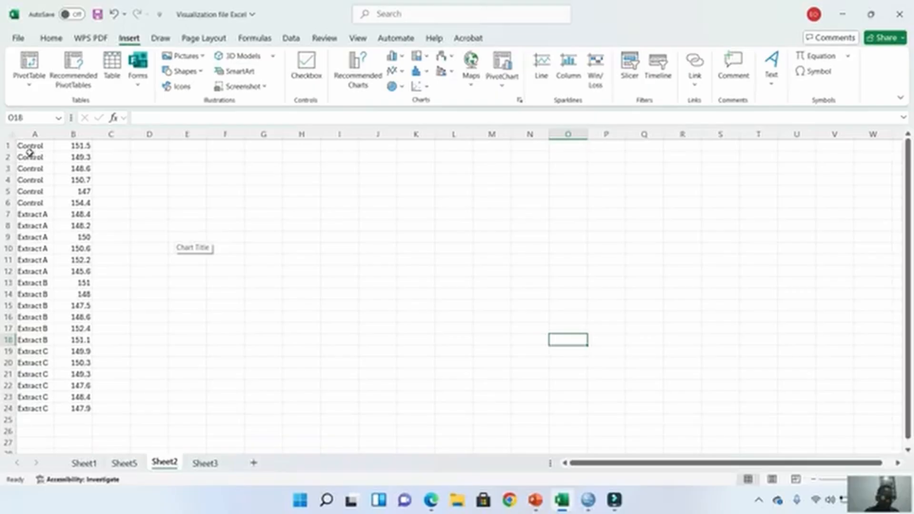
{"action": "left_click", "coordinate": [29, 153]}
{"action": "left_click", "coordinate": [30, 236]}
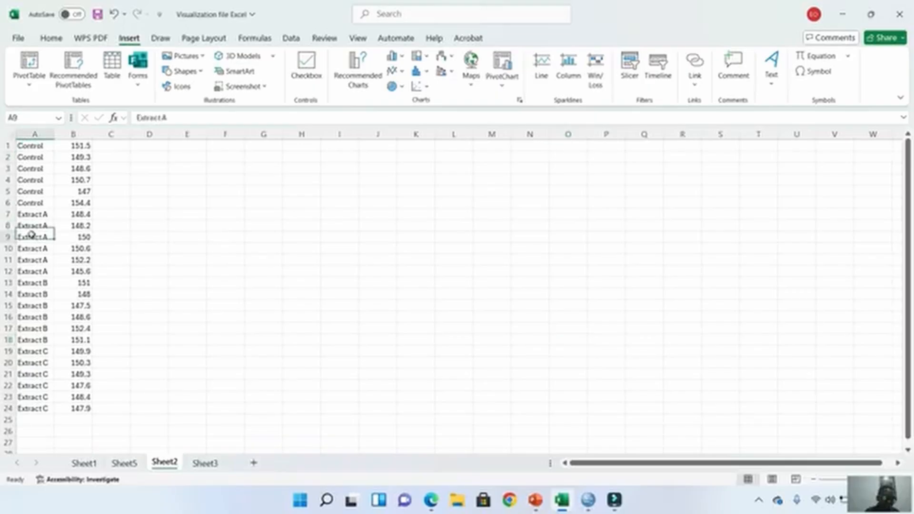
{"action": "left_click", "coordinate": [34, 295]}
{"action": "left_click", "coordinate": [44, 385]}
{"action": "left_click", "coordinate": [86, 248]}
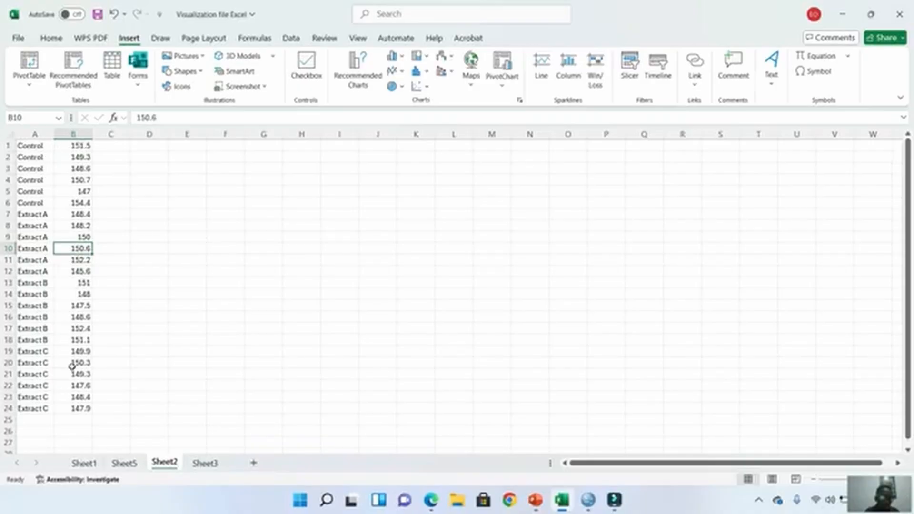
{"action": "left_click", "coordinate": [80, 209]}
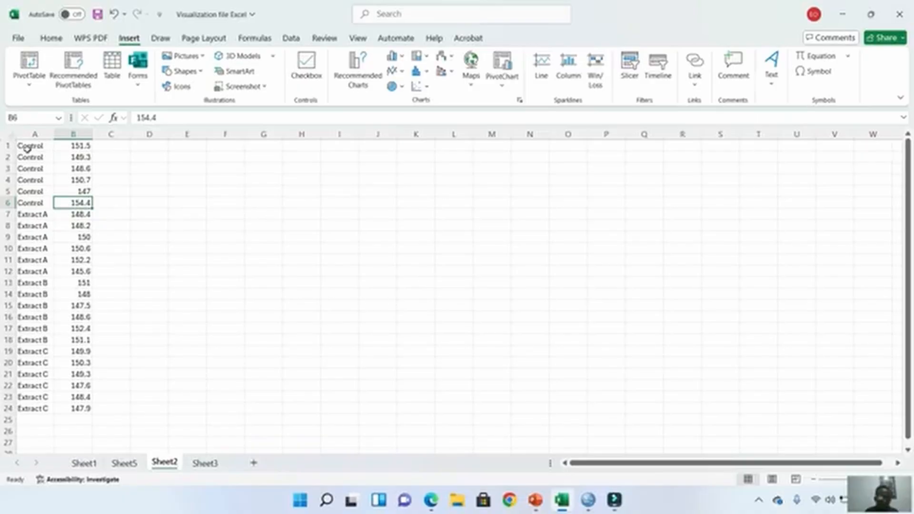
{"action": "left_click_drag", "start_coordinate": [27, 149], "coordinate": [76, 409]}
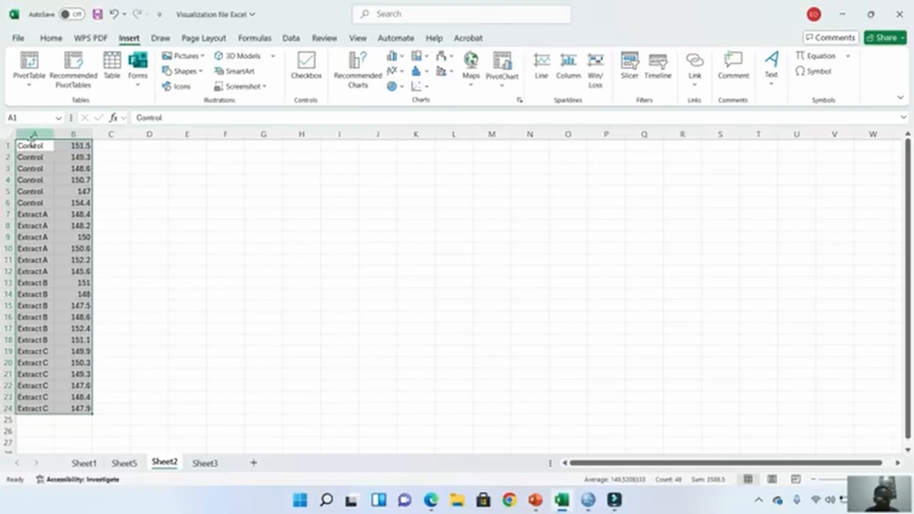
{"action": "left_click_drag", "start_coordinate": [32, 145], "coordinate": [76, 409]}
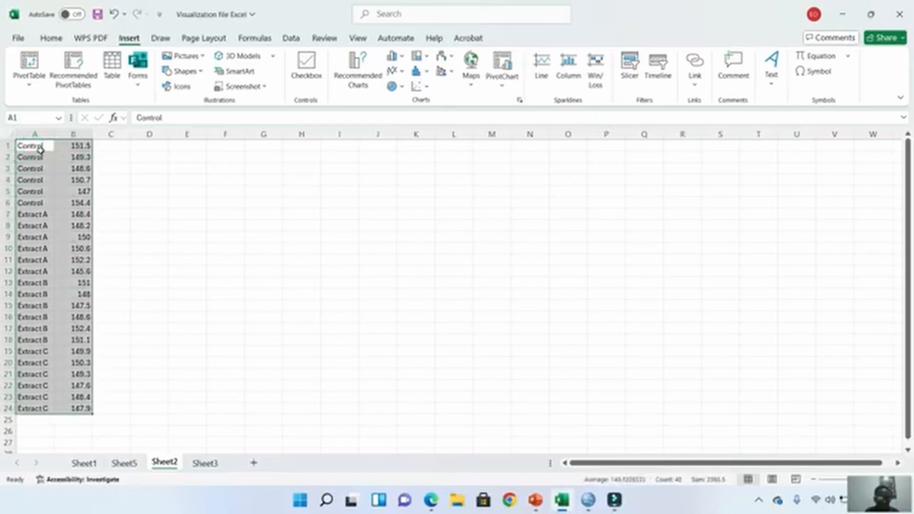
{"action": "left_click", "coordinate": [500, 86]}
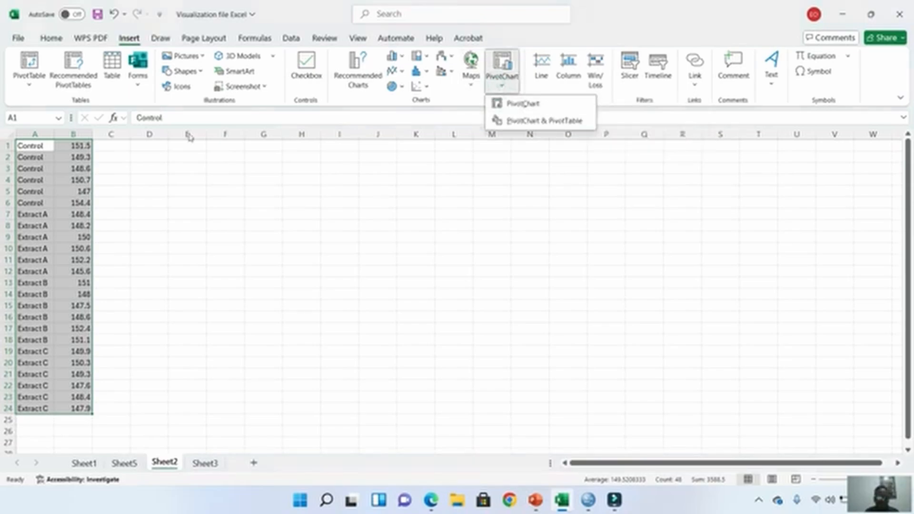
{"action": "left_click", "coordinate": [64, 159]}
{"action": "left_click", "coordinate": [39, 154]}
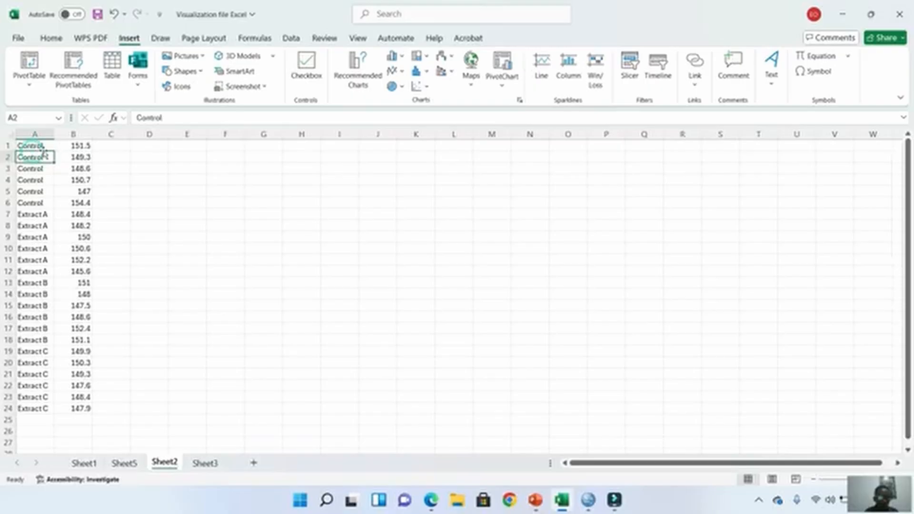
Review how the Sheet2 rows are grouped by treatment, from Control through the extracts, with a measurement for each row.
{"action": "left_click", "coordinate": [74, 147]}
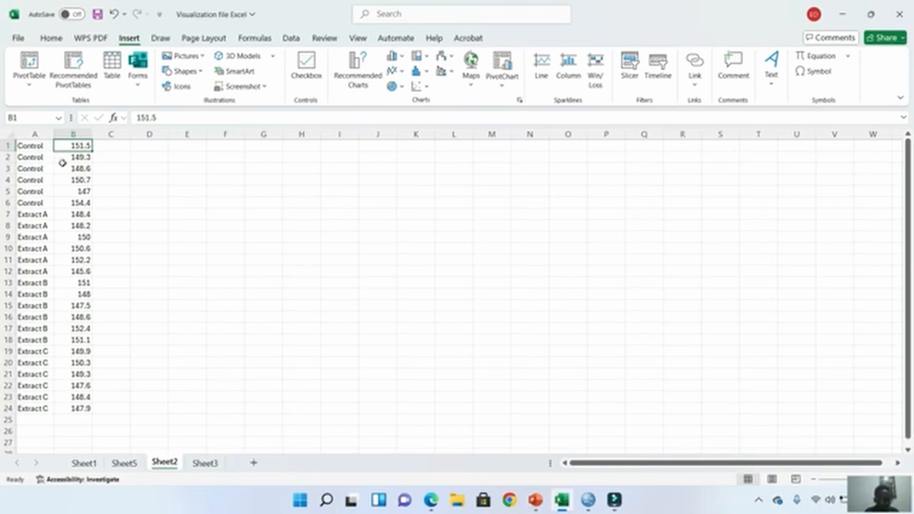
{"action": "left_click", "coordinate": [35, 223]}
{"action": "left_click", "coordinate": [41, 306]}
{"action": "left_click", "coordinate": [41, 340]}
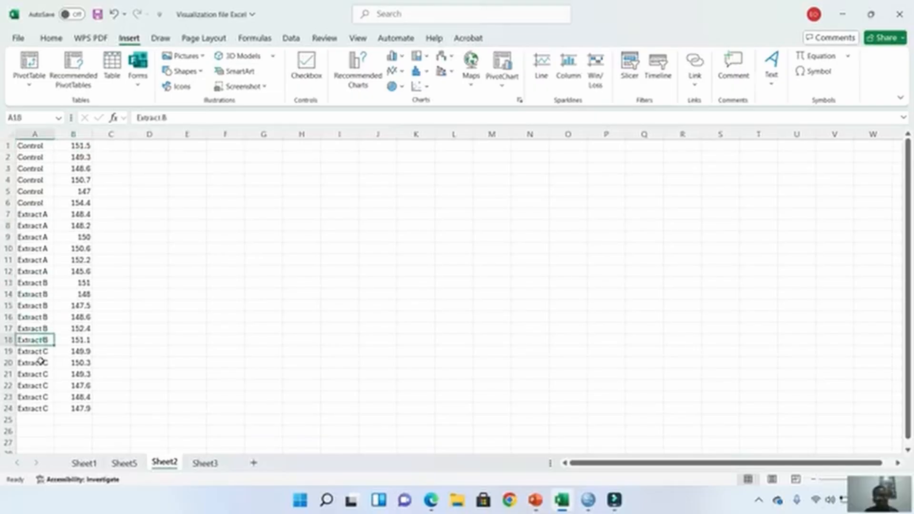
{"action": "left_click", "coordinate": [34, 146]}
{"action": "left_click", "coordinate": [36, 158]}
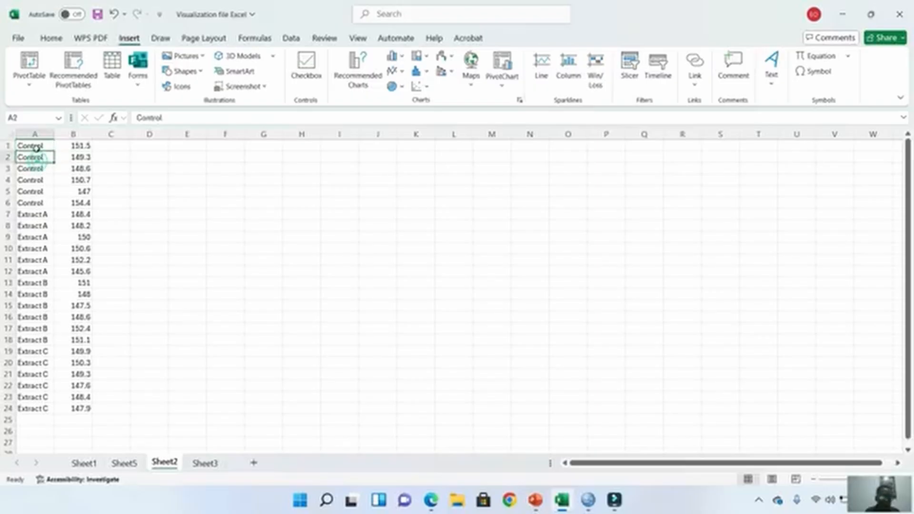
{"action": "left_click_drag", "start_coordinate": [35, 142], "coordinate": [57, 189]}
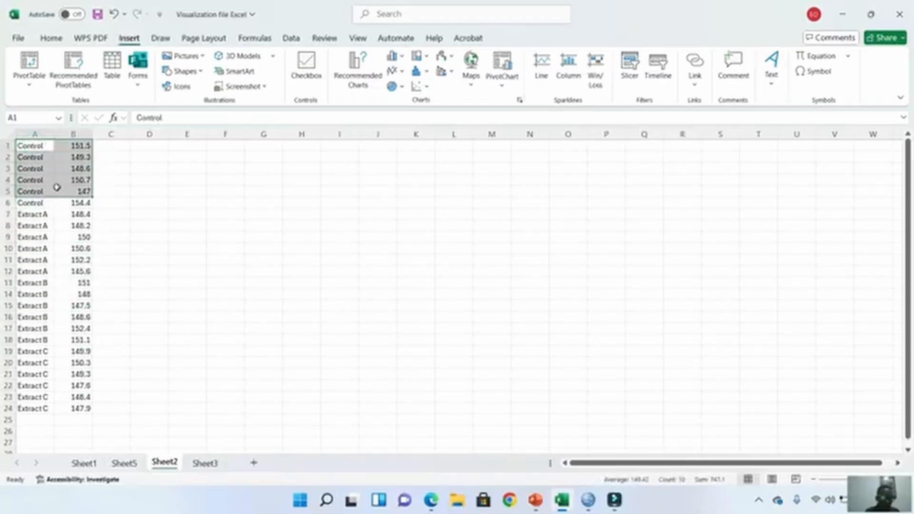
{"action": "left_click", "coordinate": [66, 257]}
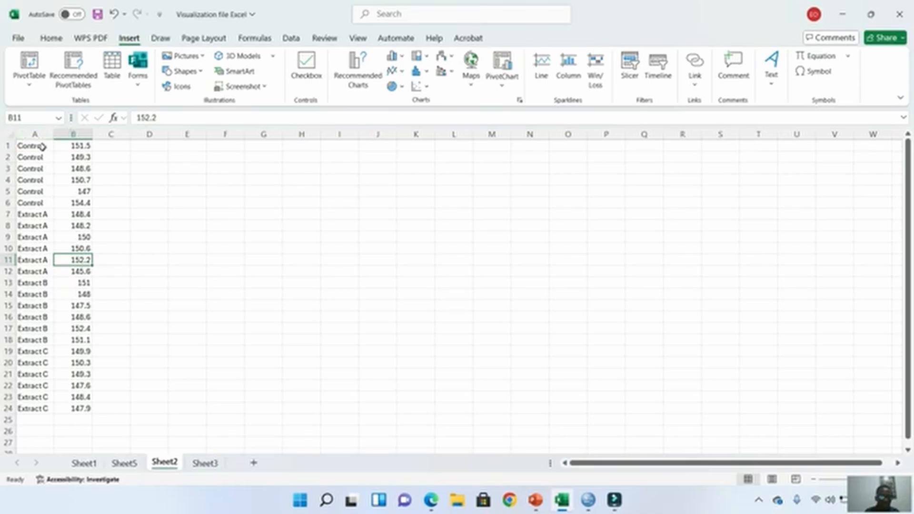
Start a PivotChart from the Control and Extract data in Sheet2 range A1:B24.
{"action": "left_click_drag", "start_coordinate": [41, 146], "coordinate": [78, 409]}
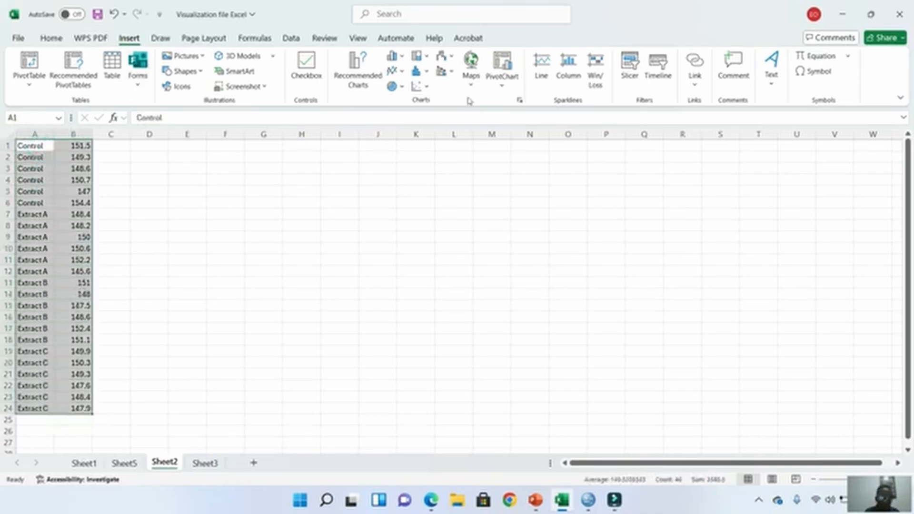
{"action": "left_click", "coordinate": [502, 85]}
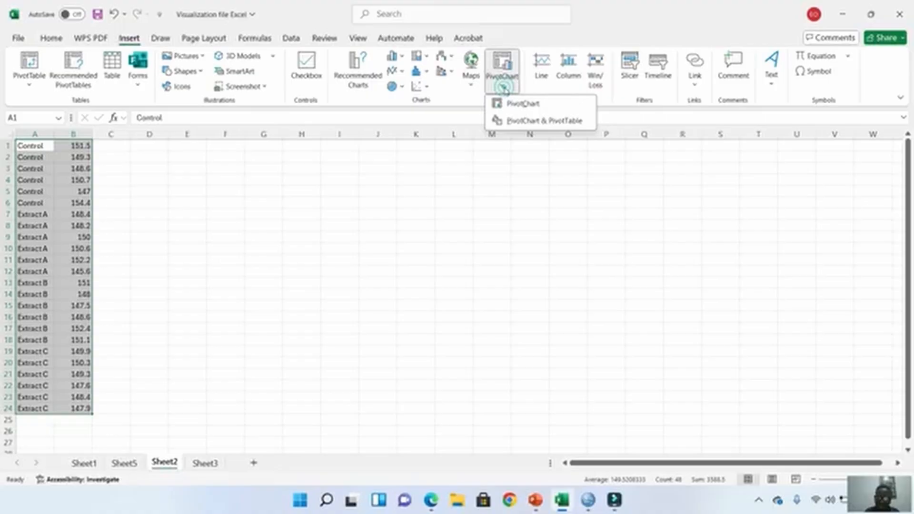
{"action": "left_click", "coordinate": [522, 104]}
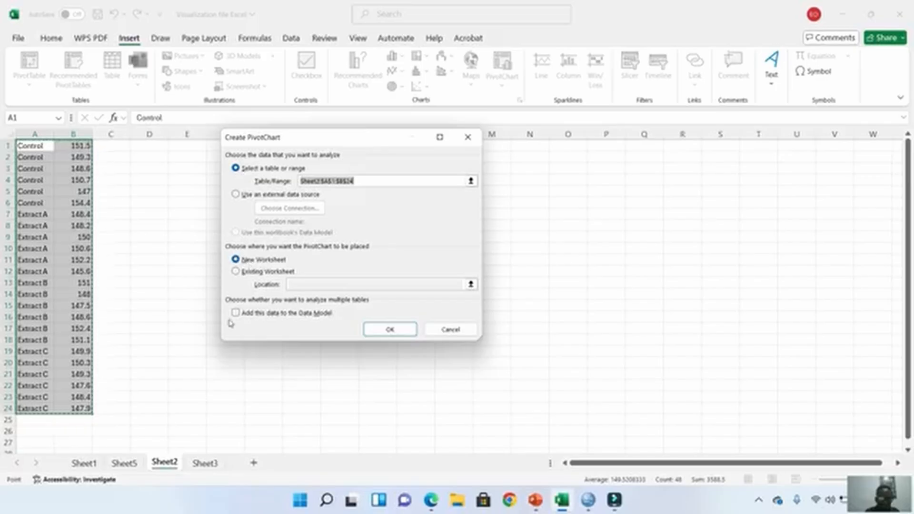
{"action": "left_click", "coordinate": [242, 272]}
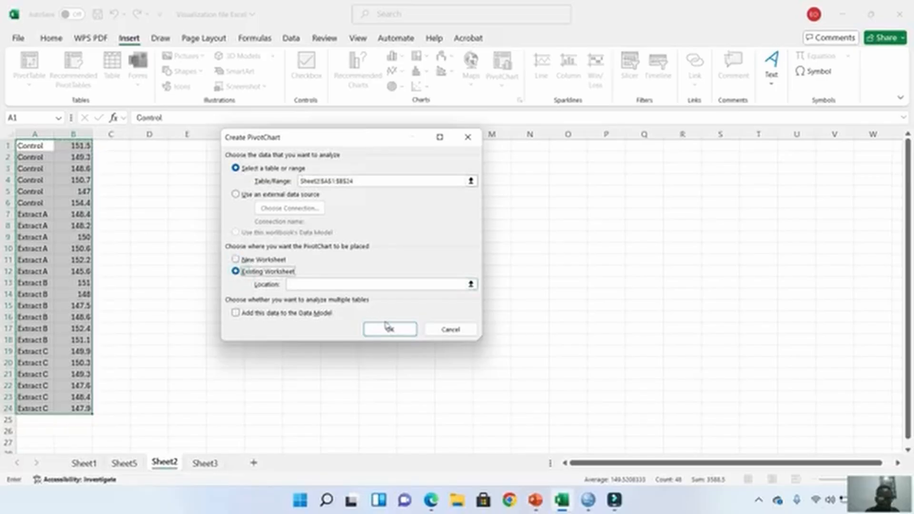
{"action": "left_click", "coordinate": [390, 330]}
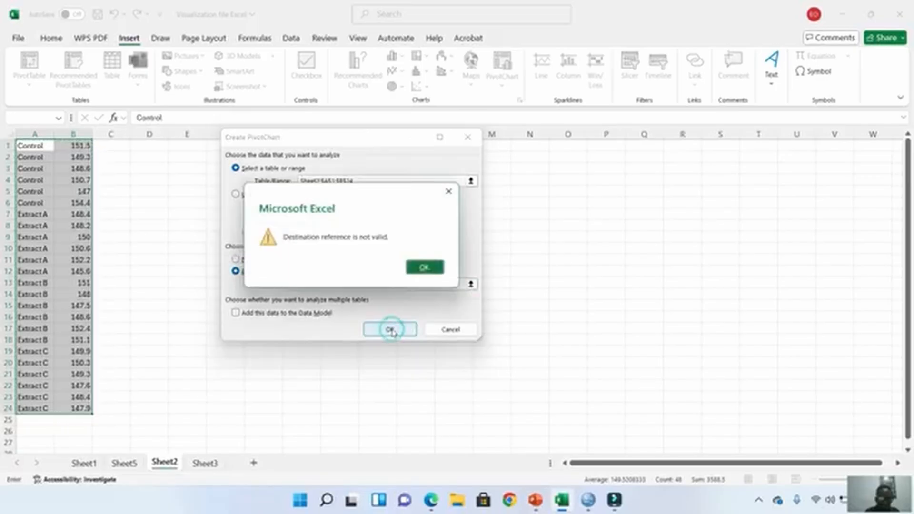
{"action": "left_click", "coordinate": [426, 267]}
{"action": "key", "text": "alt+n"}
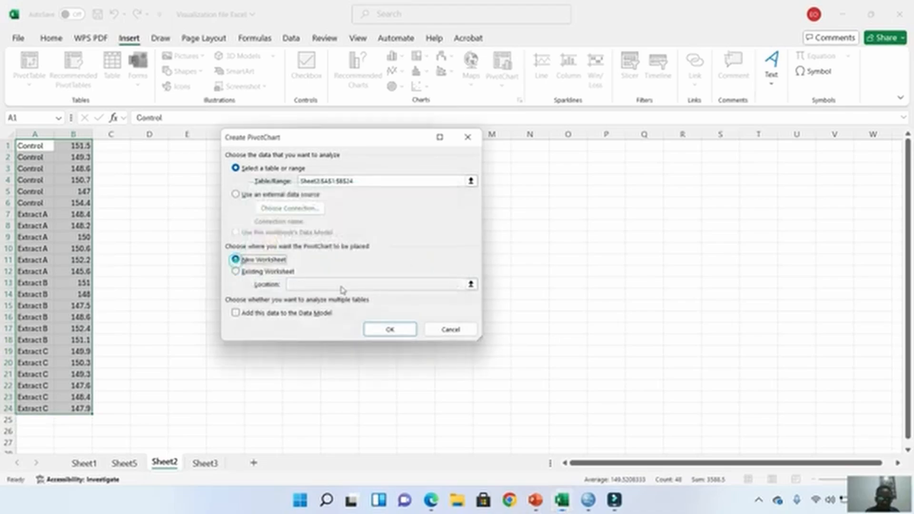
Create the PivotChart on a new worksheet, with Control as the axis categories and 151.5 as the summed values.
{"action": "left_click", "coordinate": [391, 331]}
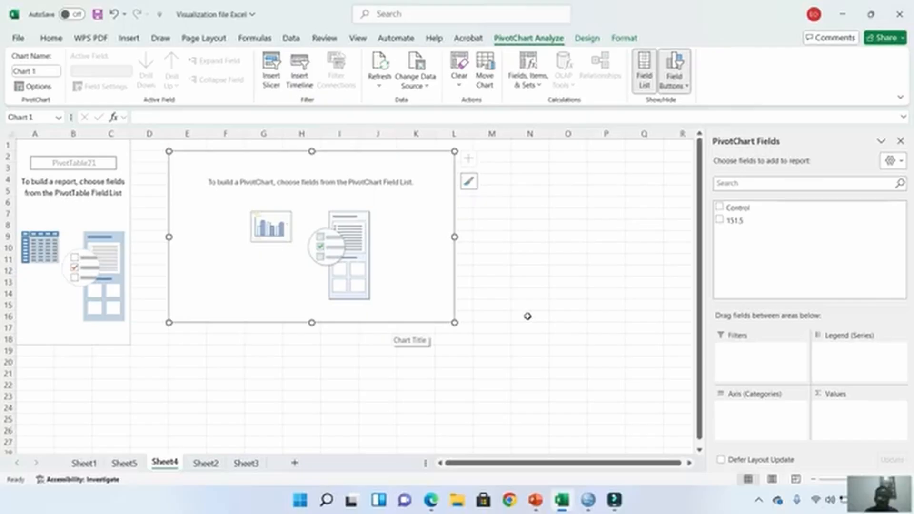
{"action": "left_click", "coordinate": [720, 208]}
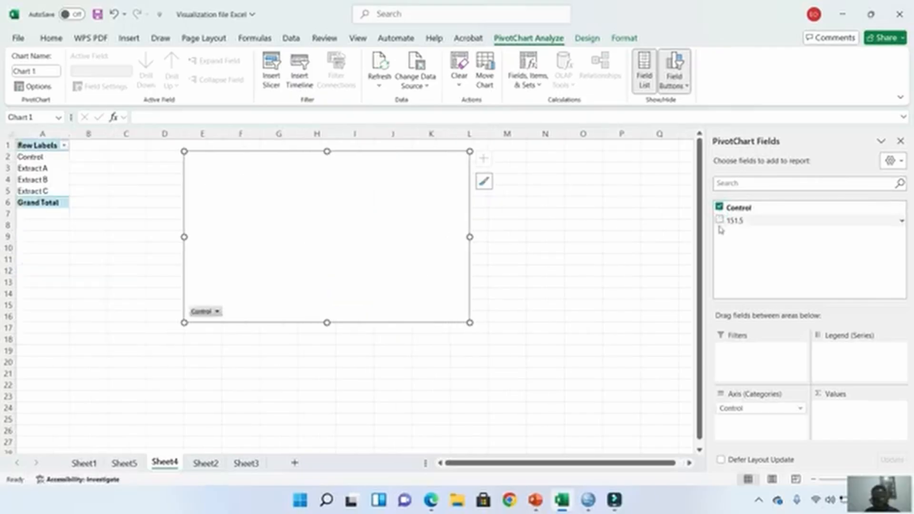
{"action": "left_click", "coordinate": [720, 221]}
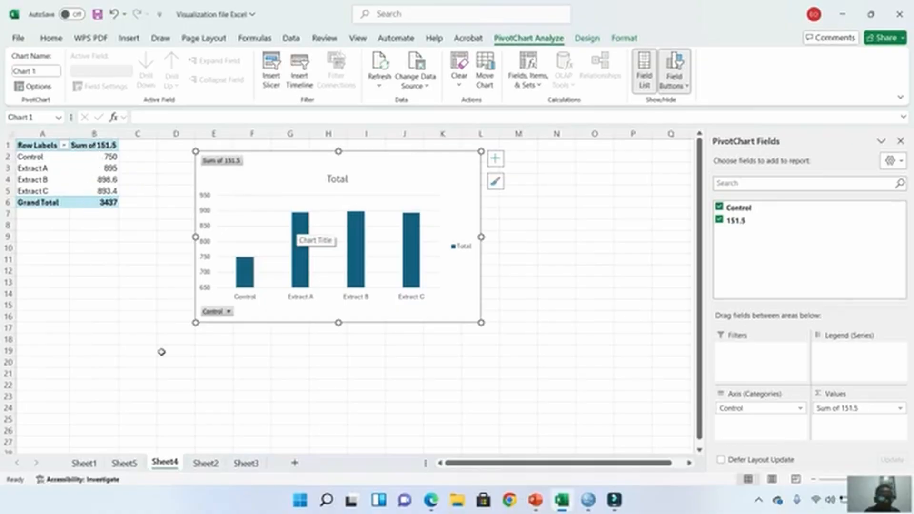
Check the source data on Sheet2 against the PivotChart and return to Sheet4.
{"action": "left_click", "coordinate": [218, 465]}
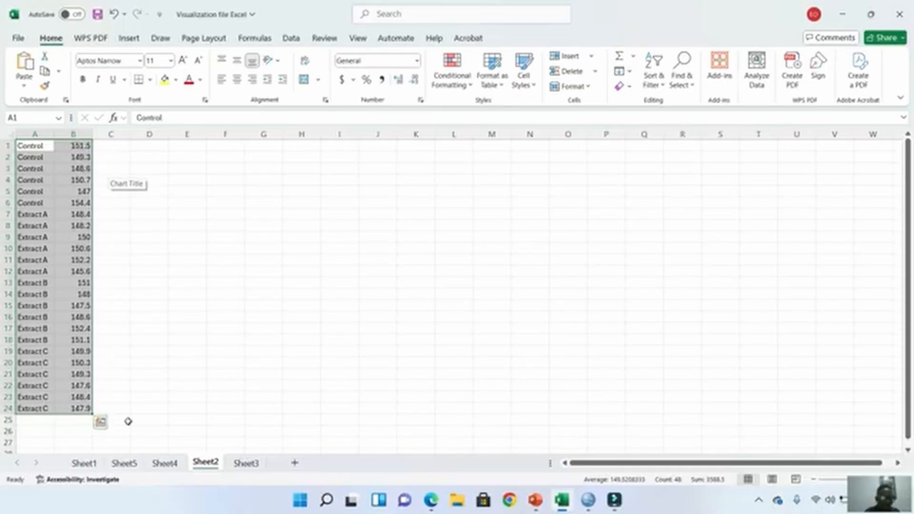
{"action": "left_click", "coordinate": [242, 463]}
{"action": "left_click", "coordinate": [214, 464]}
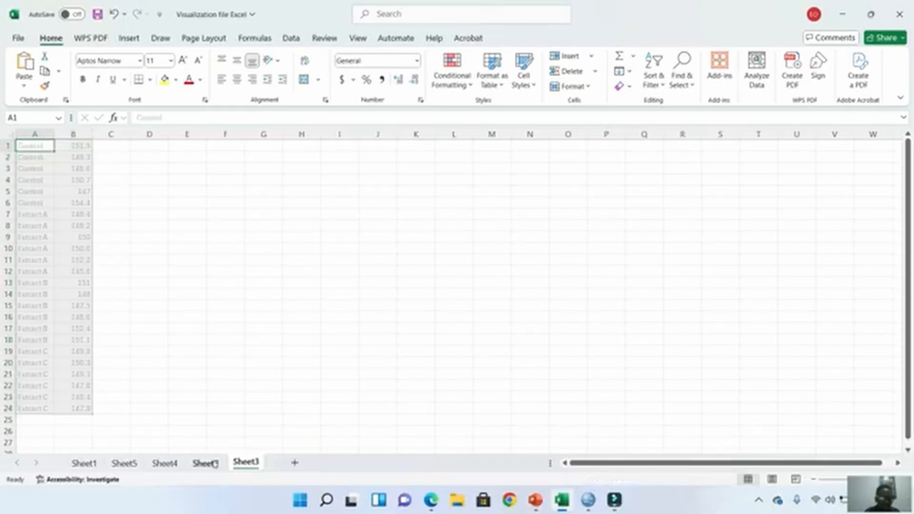
{"action": "left_click", "coordinate": [165, 463]}
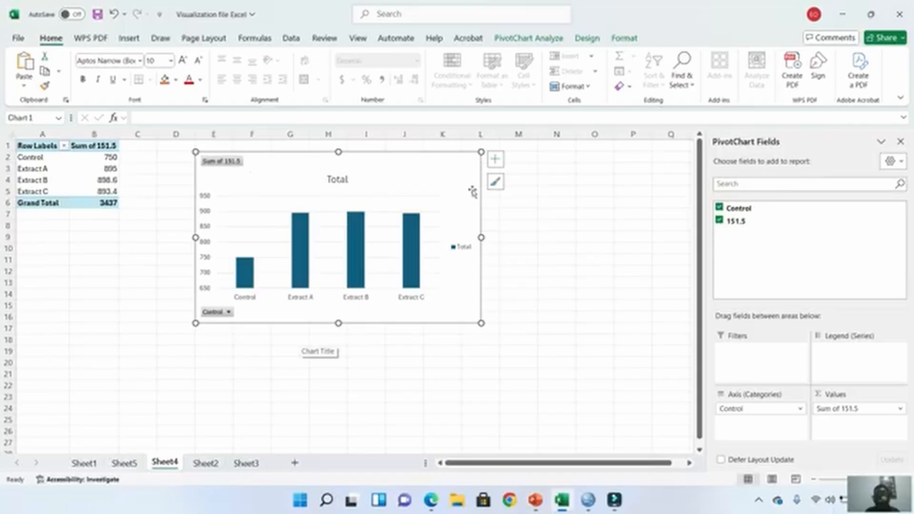
Summarize the 151.5 value field in the PivotTable by Average instead of Sum.
{"action": "left_click", "coordinate": [100, 146]}
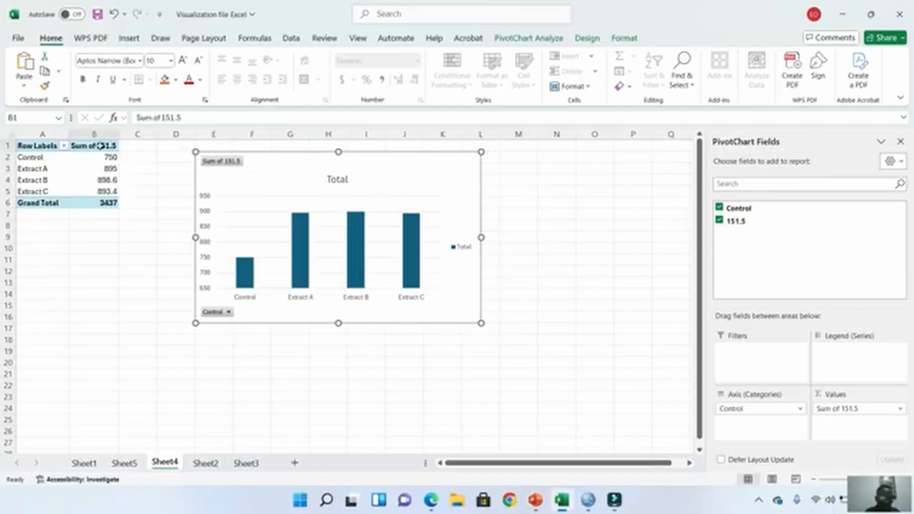
{"action": "double_click", "coordinate": [108, 146]}
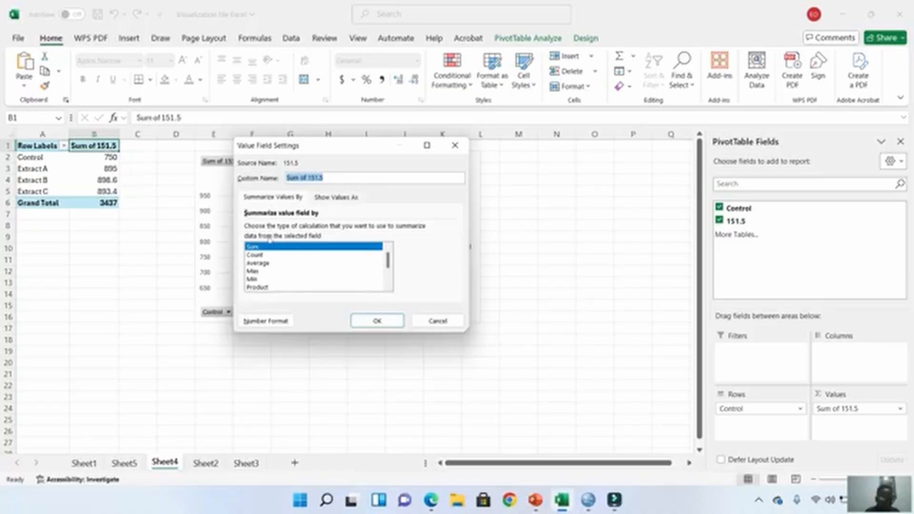
{"action": "left_click", "coordinate": [264, 263]}
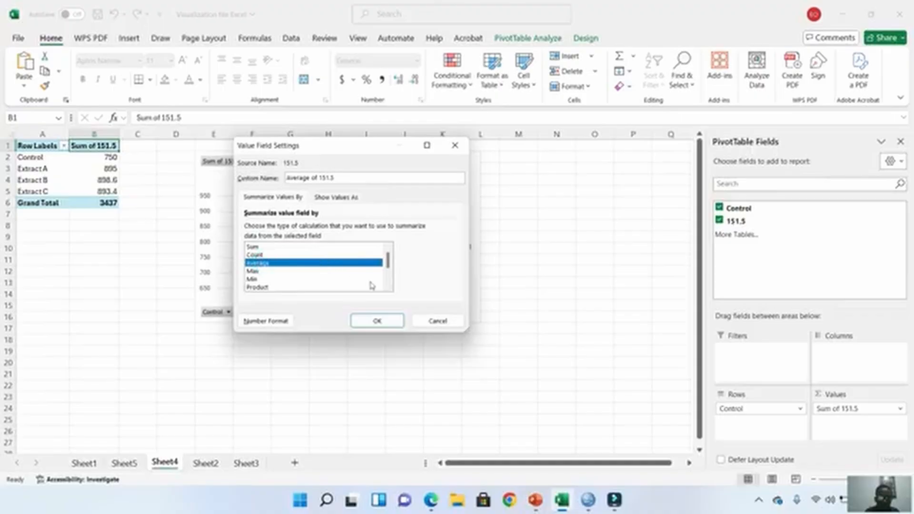
{"action": "left_click", "coordinate": [381, 324]}
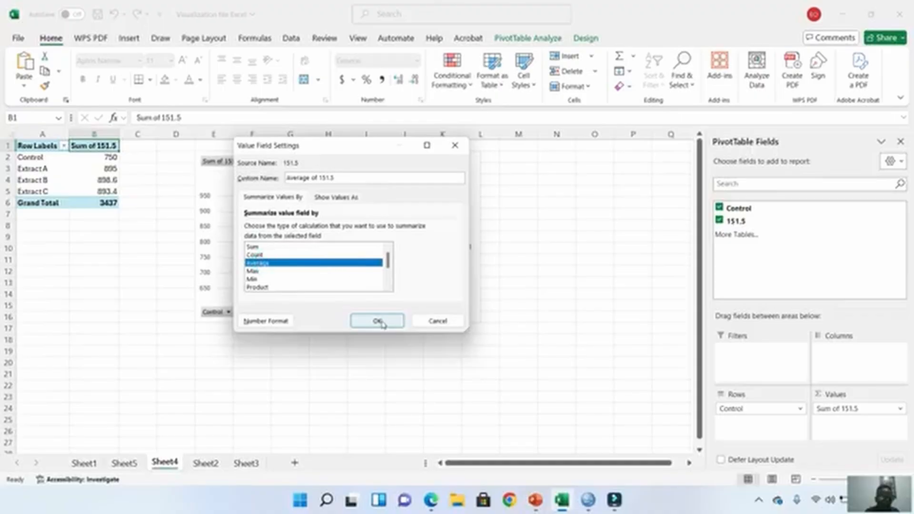
{"action": "left_click", "coordinate": [382, 323]}
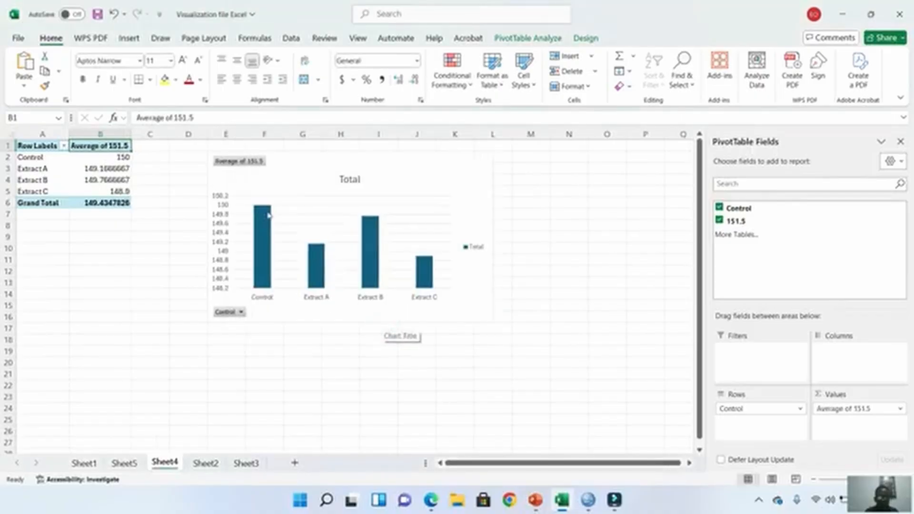
Add error bars to the PivotChart, set them to Standard Deviation, and deselect the chart.
{"action": "left_click", "coordinate": [300, 166]}
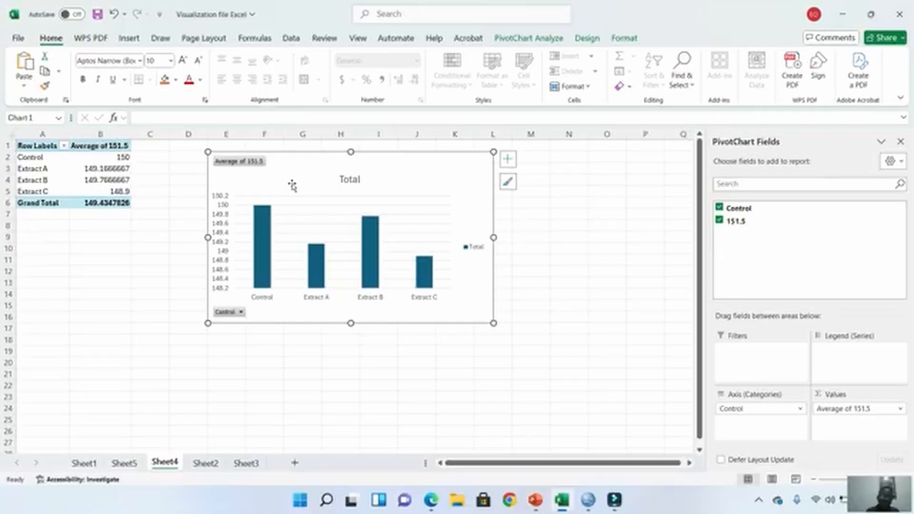
{"action": "left_click", "coordinate": [508, 163]}
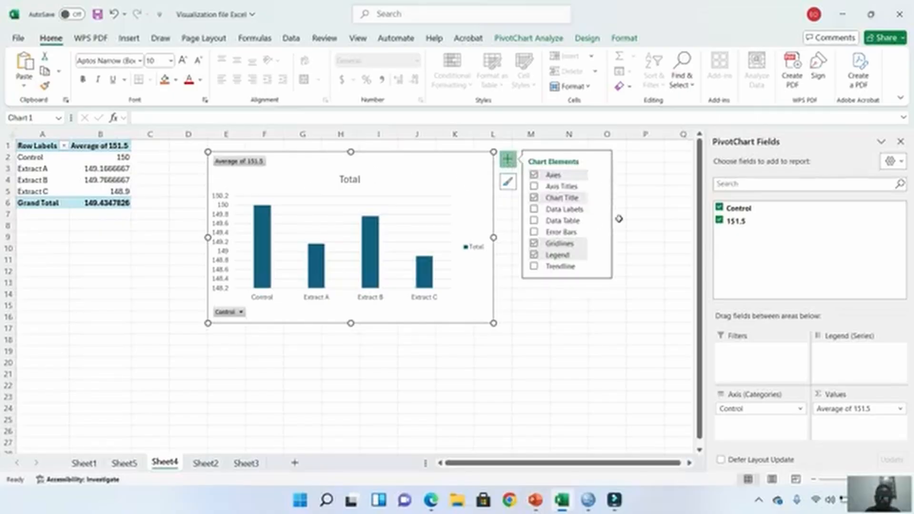
{"action": "left_click", "coordinate": [534, 231]}
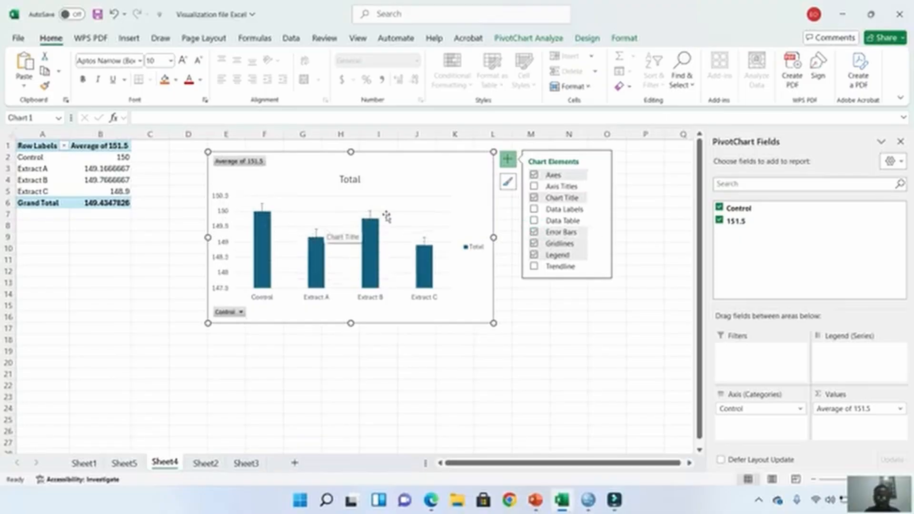
{"action": "left_click", "coordinate": [600, 232]}
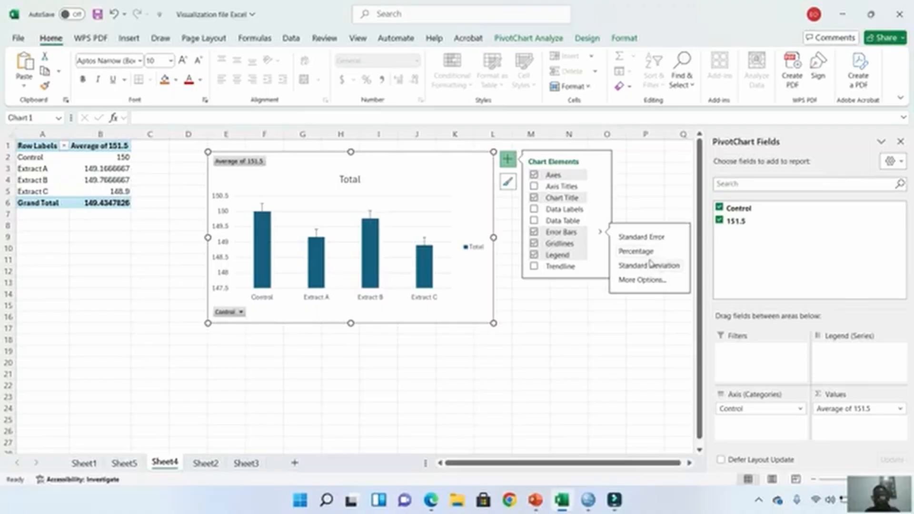
{"action": "left_click", "coordinate": [631, 268]}
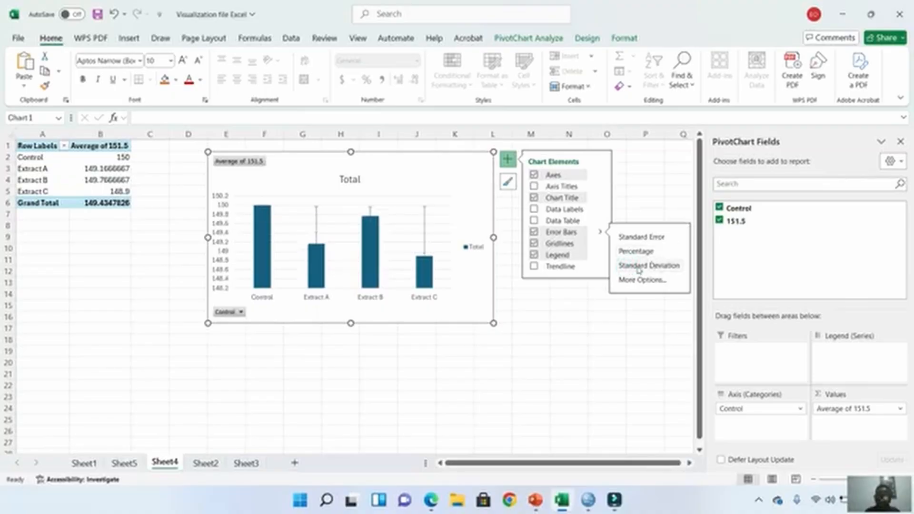
{"action": "left_click", "coordinate": [537, 291]}
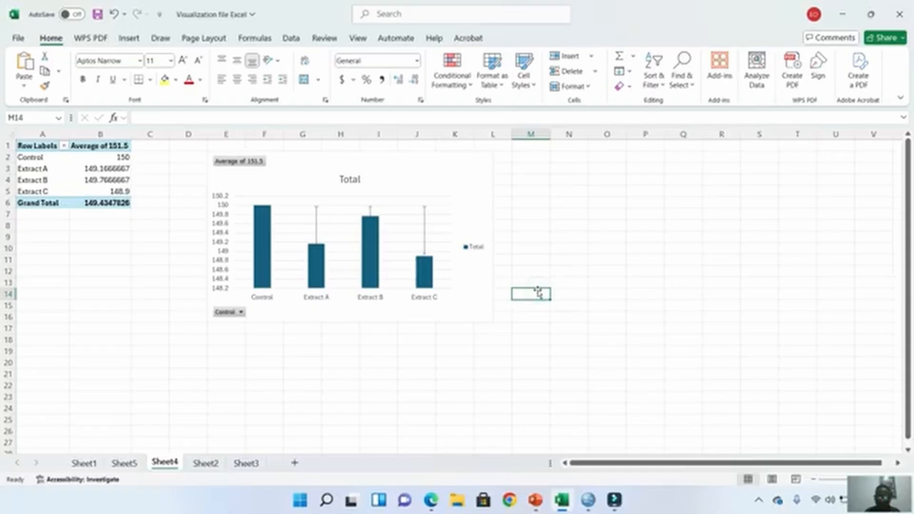
Delete the Total legend and the Total chart title from the PivotChart.
{"action": "left_click", "coordinate": [461, 311]}
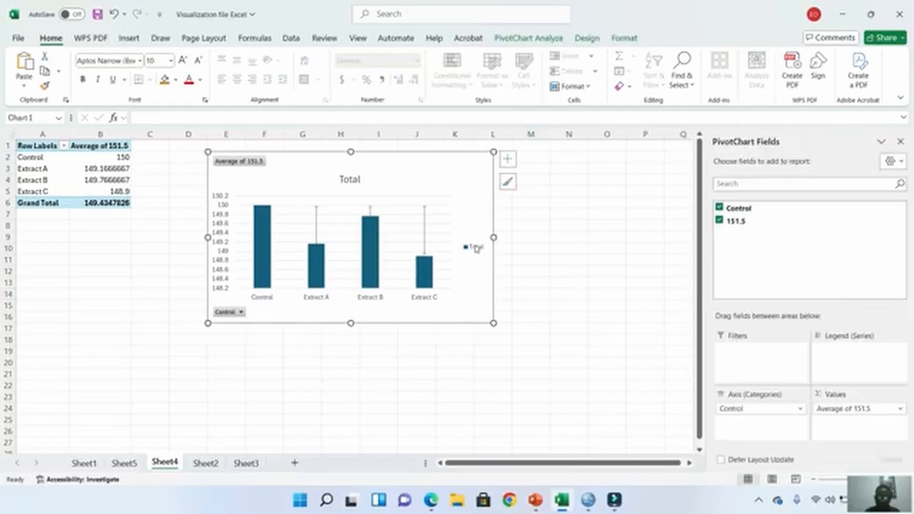
{"action": "left_click", "coordinate": [476, 248]}
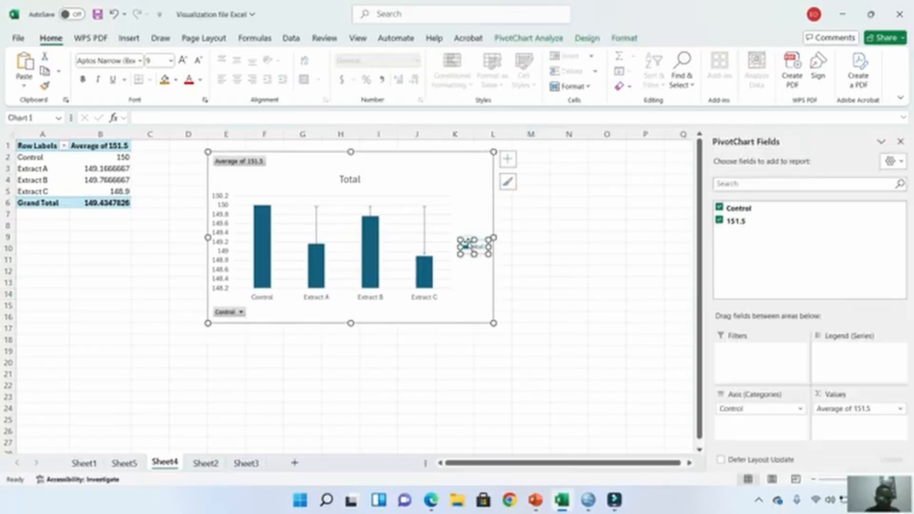
{"action": "left_click", "coordinate": [468, 242]}
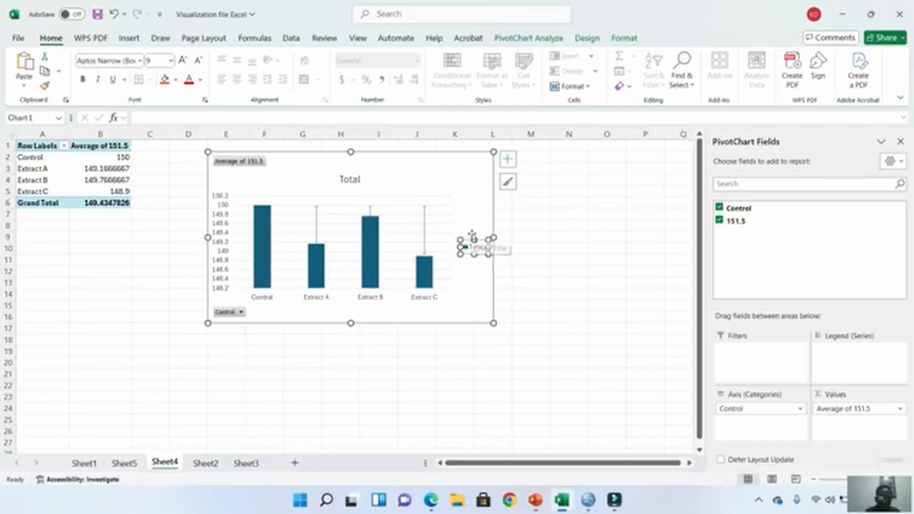
{"action": "left_click", "coordinate": [464, 244]}
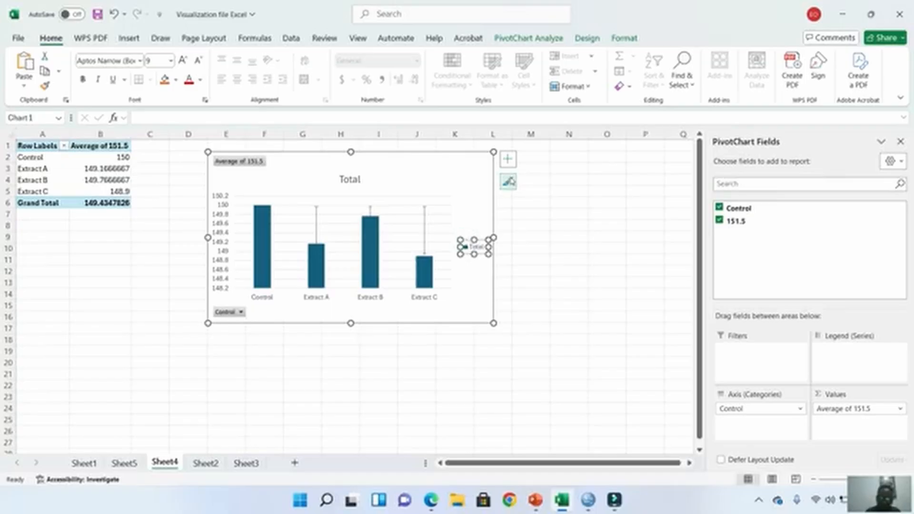
{"action": "left_click", "coordinate": [510, 181]}
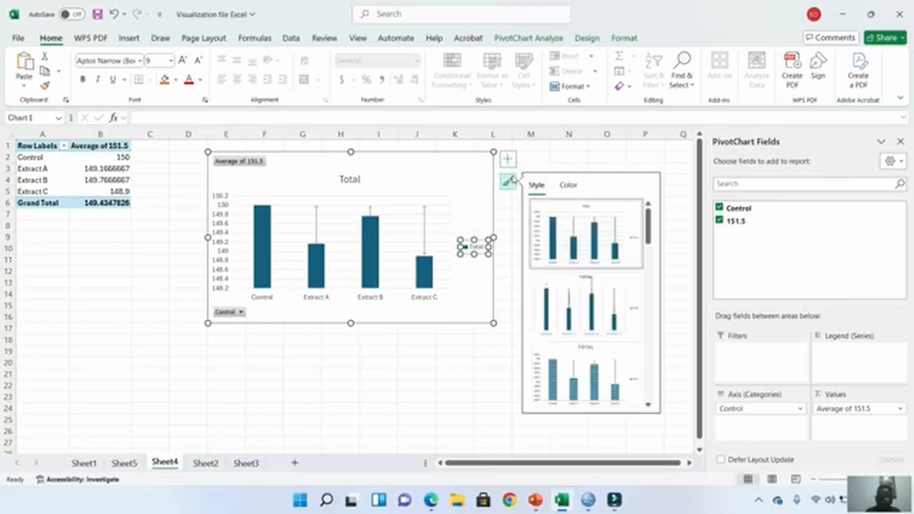
{"action": "left_click", "coordinate": [507, 159]}
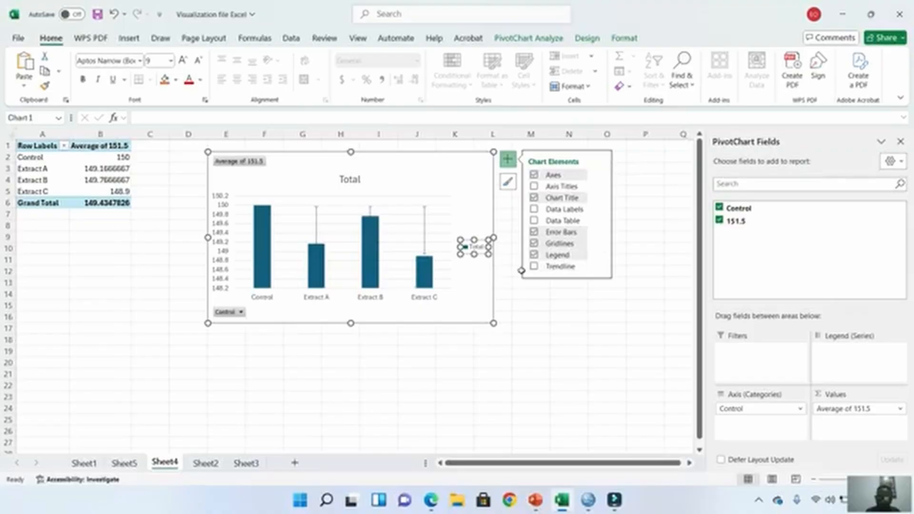
{"action": "left_click", "coordinate": [485, 251]}
{"action": "left_click", "coordinate": [505, 229]}
{"action": "left_click", "coordinate": [470, 245]}
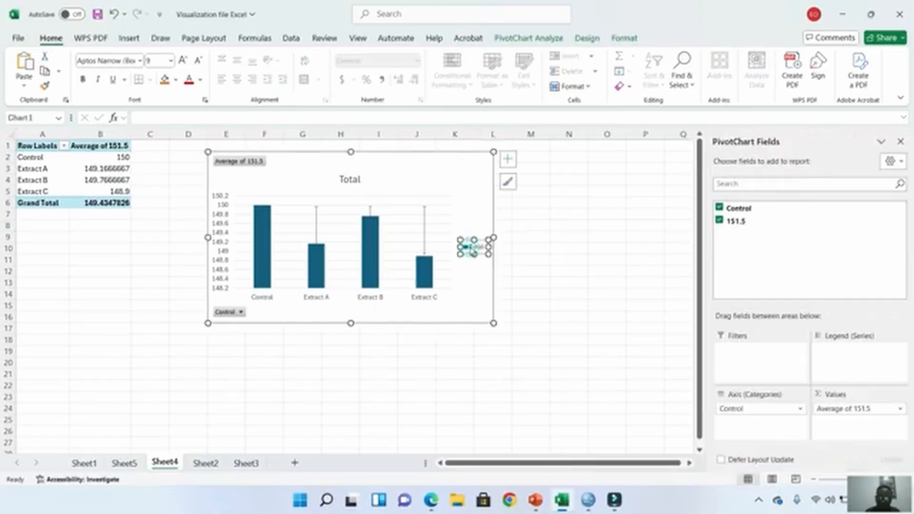
{"action": "key", "text": "Delete"}
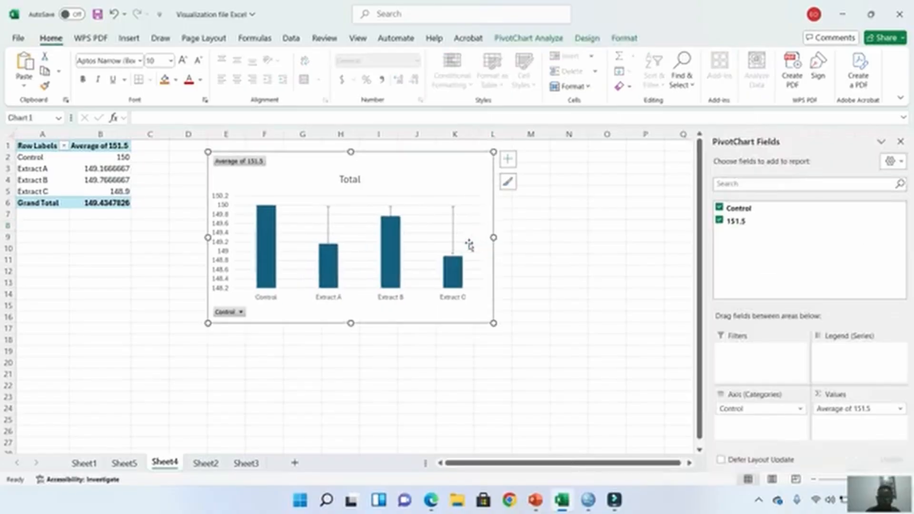
{"action": "left_click", "coordinate": [353, 183]}
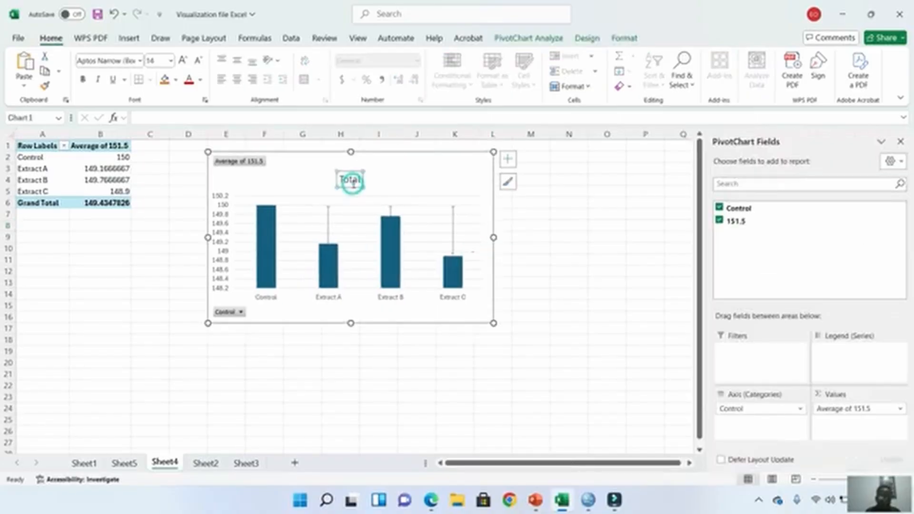
{"action": "key", "text": "Delete"}
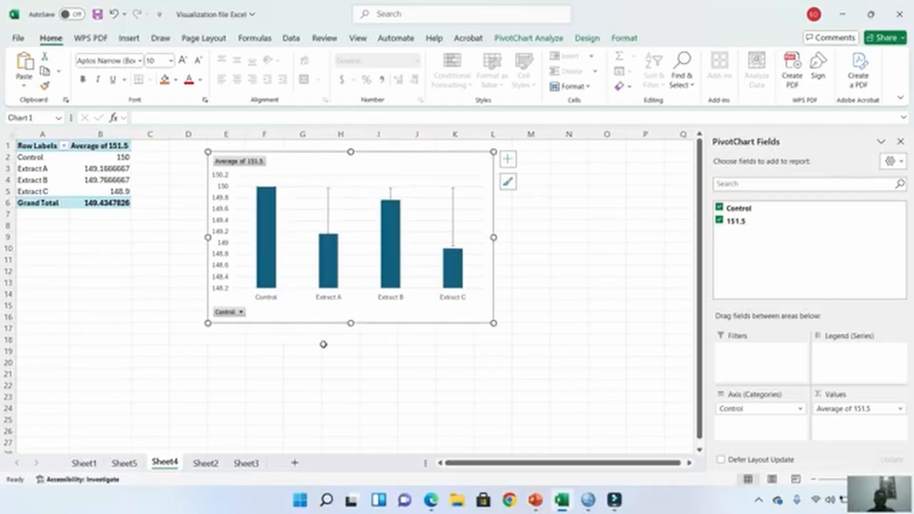
Look through Sheet2 and Sheet3, then return to Sheet1 to view the box plot of the Nigerian regions.
{"action": "left_click", "coordinate": [206, 464]}
{"action": "left_click", "coordinate": [246, 464]}
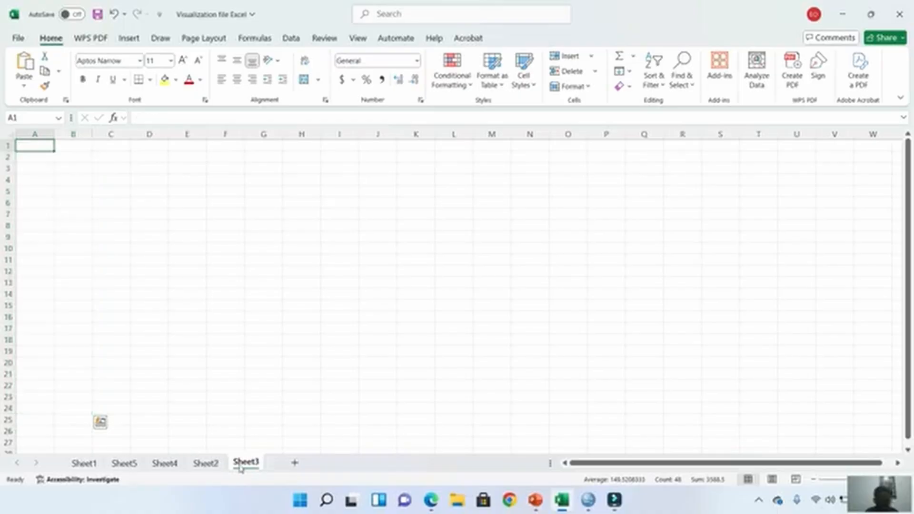
{"action": "left_click", "coordinate": [94, 464]}
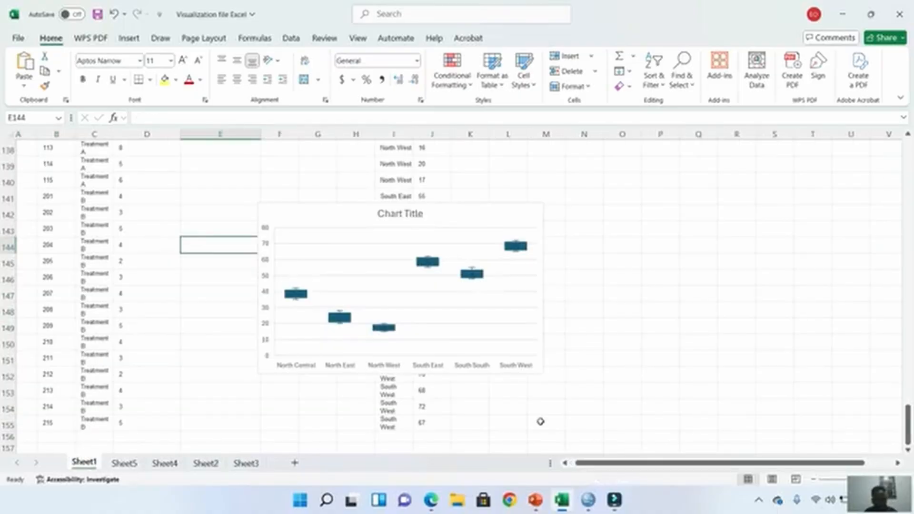
Switch to the Untitled2 dataset in SPSS Statistics and create a histogram of the Day 7 variable.
{"action": "left_click", "coordinate": [592, 503]}
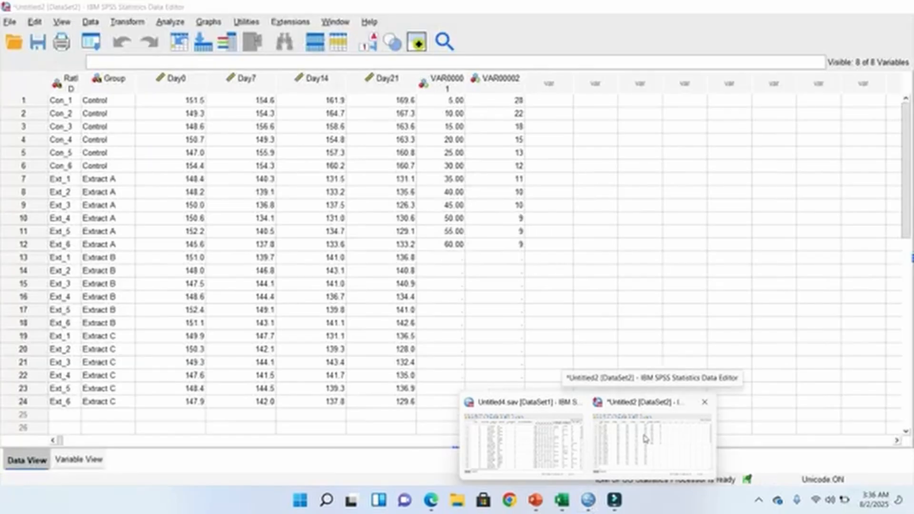
{"action": "left_click", "coordinate": [645, 439]}
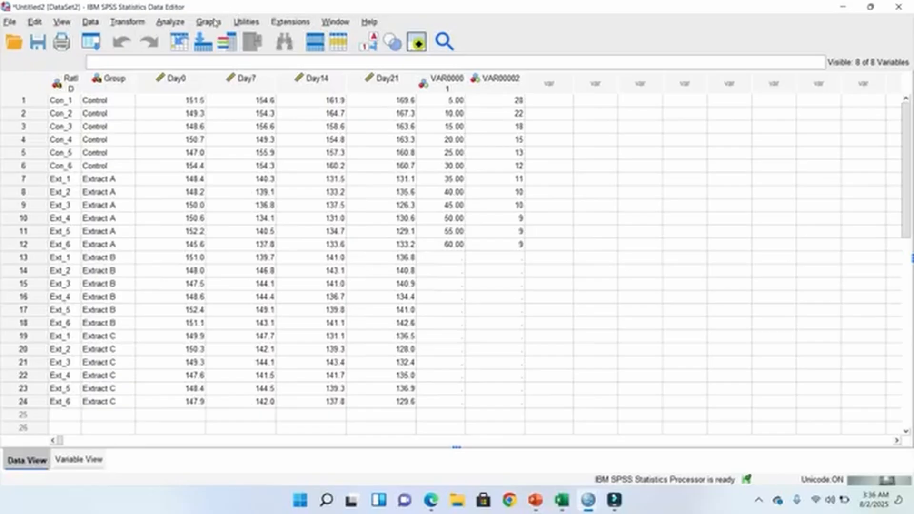
{"action": "left_click", "coordinate": [208, 22]}
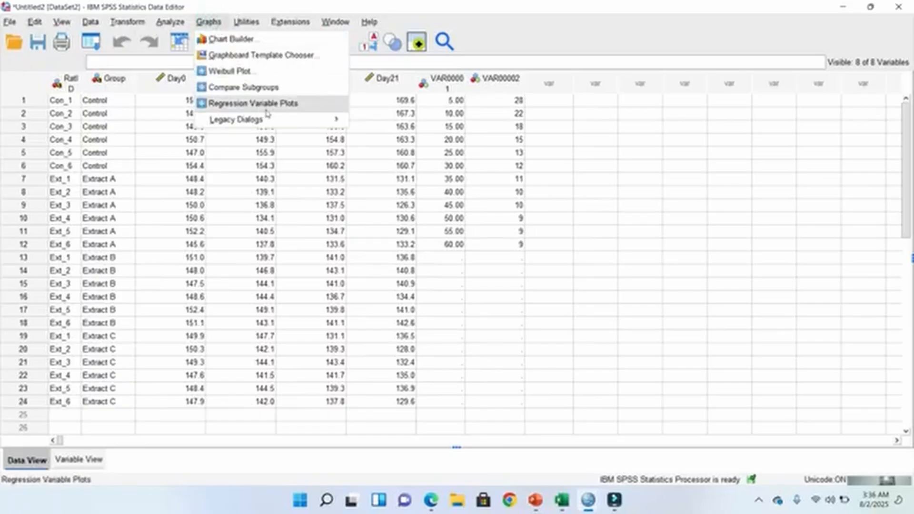
{"action": "mouse_move", "coordinate": [334, 121]}
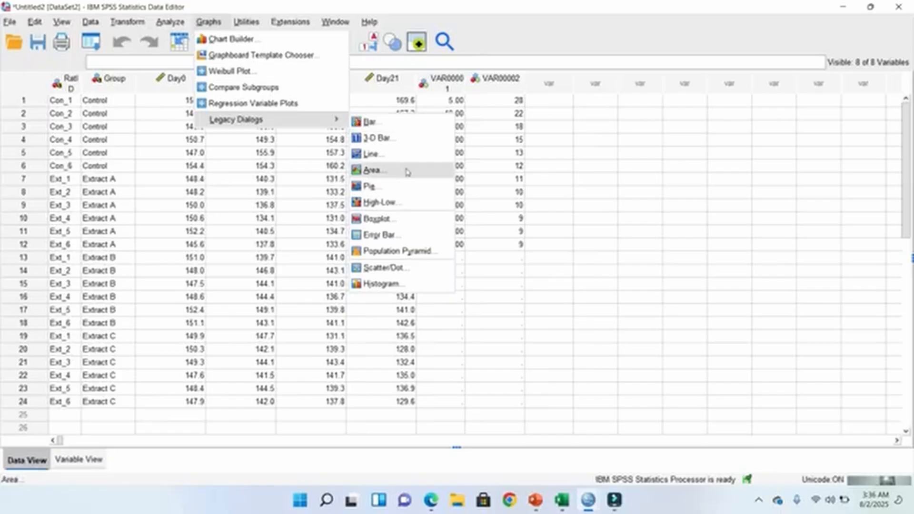
{"action": "left_click", "coordinate": [379, 285]}
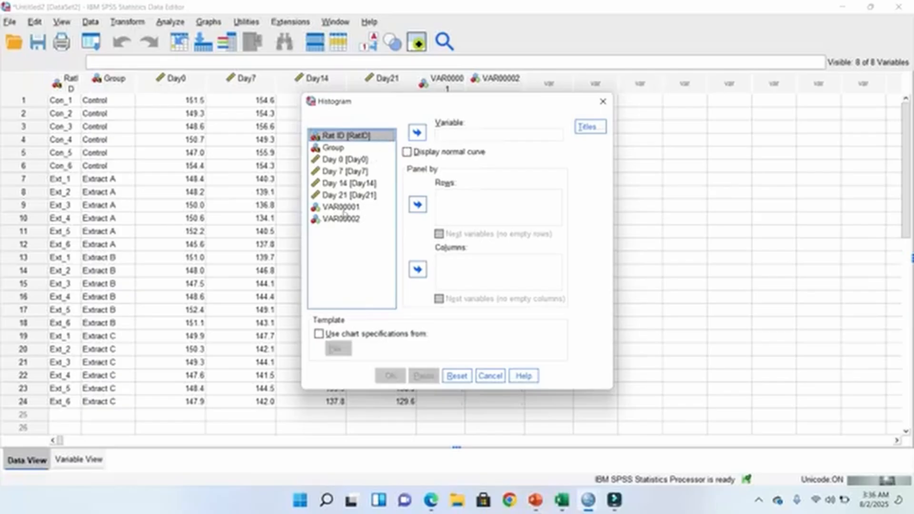
{"action": "left_click", "coordinate": [339, 173]}
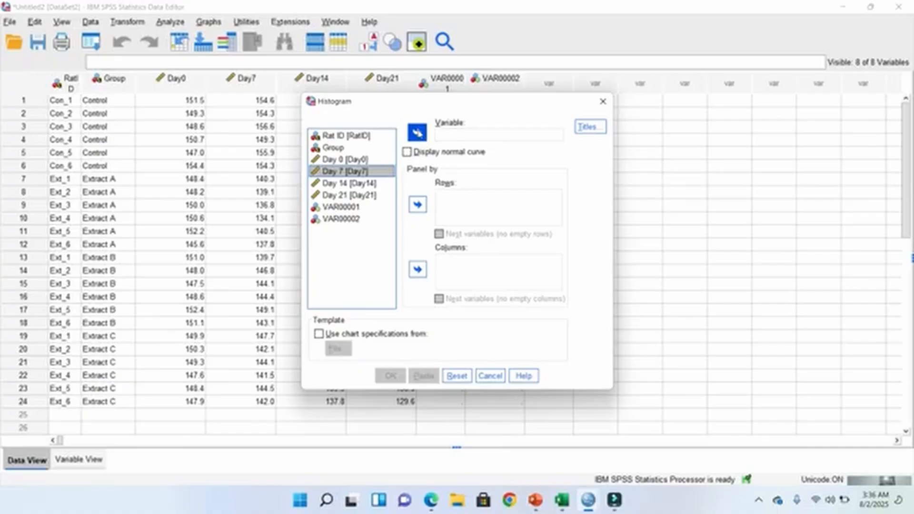
{"action": "left_click", "coordinate": [417, 133]}
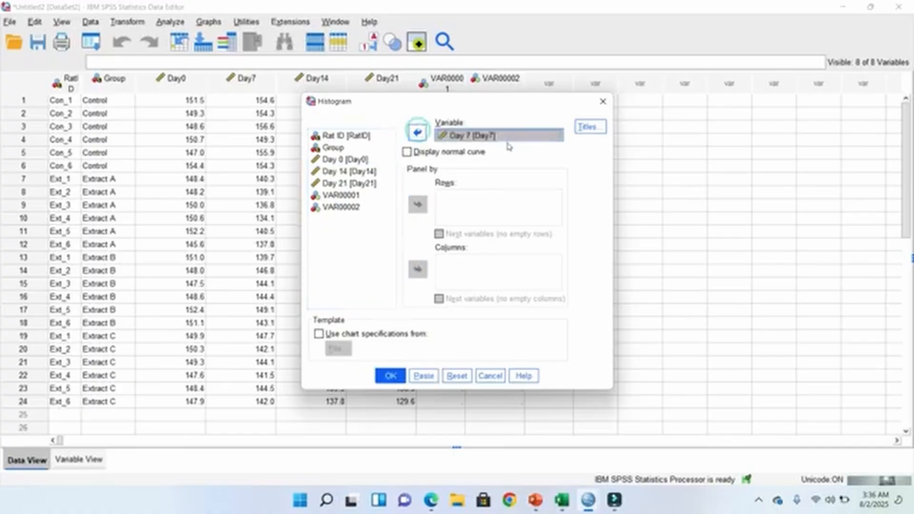
{"action": "left_click", "coordinate": [392, 376]}
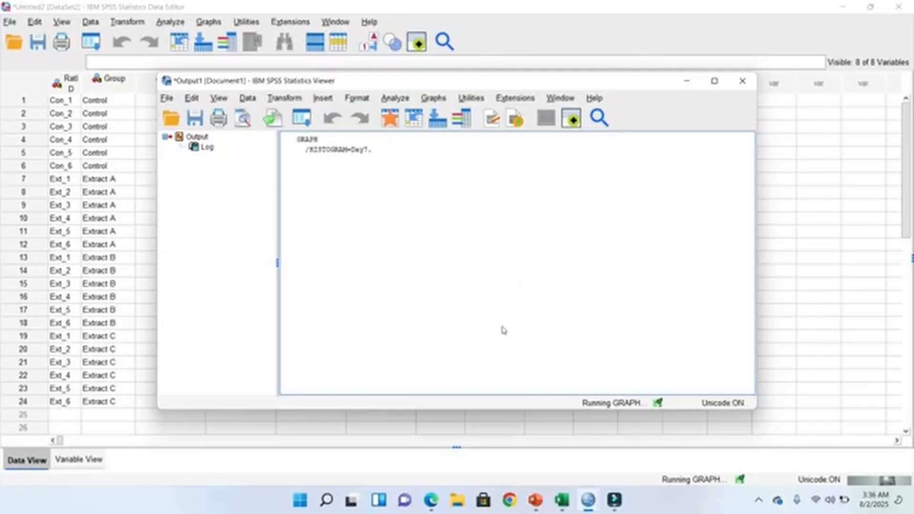
Examine the Day 7 histogram in the Output1 viewer and minimize the viewer window.
{"action": "left_click", "coordinate": [201, 23]}
{"action": "left_click", "coordinate": [205, 22]}
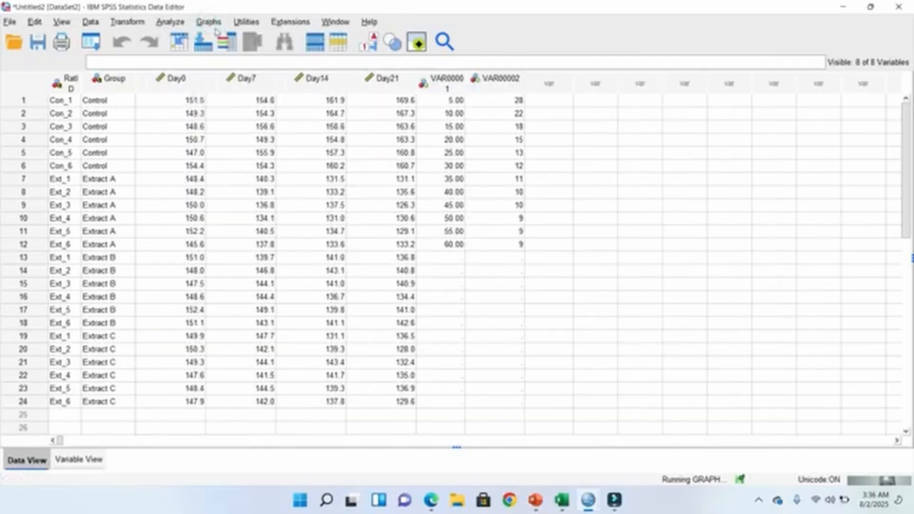
{"action": "left_click", "coordinate": [209, 26]}
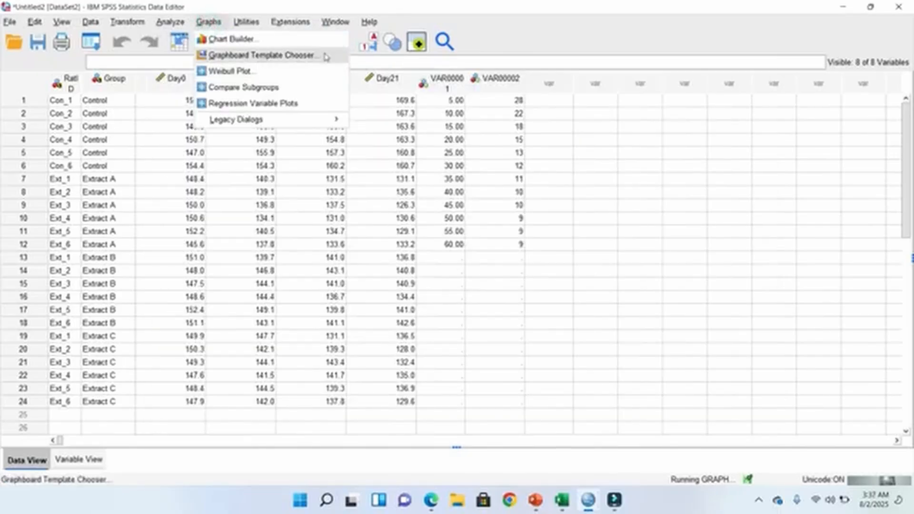
{"action": "mouse_move", "coordinate": [589, 500]}
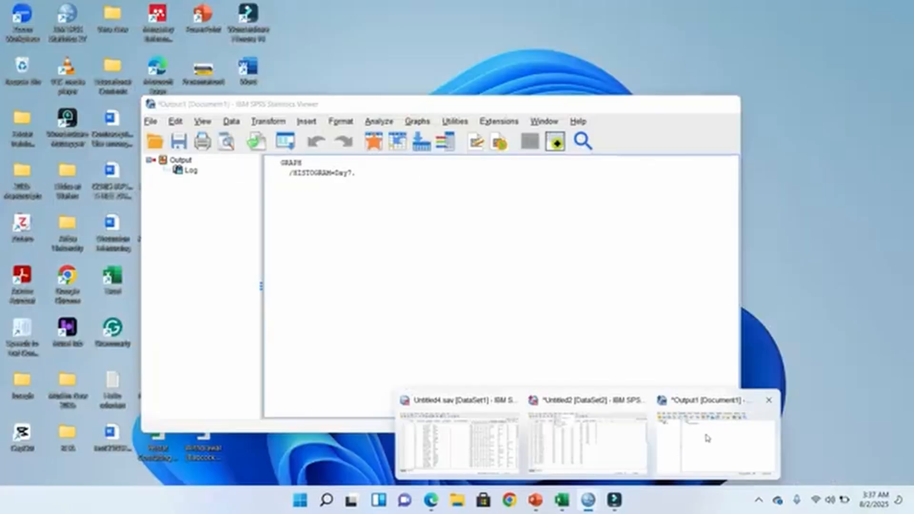
{"action": "left_click", "coordinate": [706, 435]}
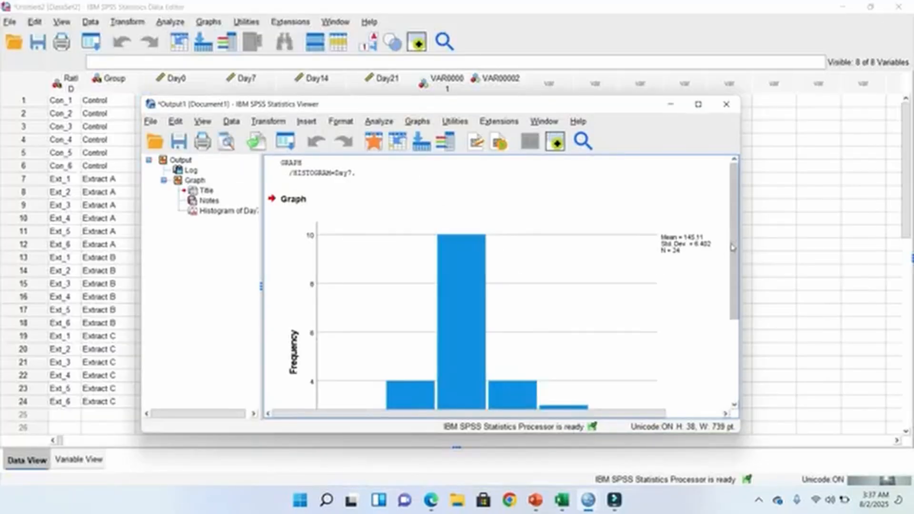
{"action": "scroll", "coordinate": [732, 247], "scroll_direction": "down", "scroll_amount": 5}
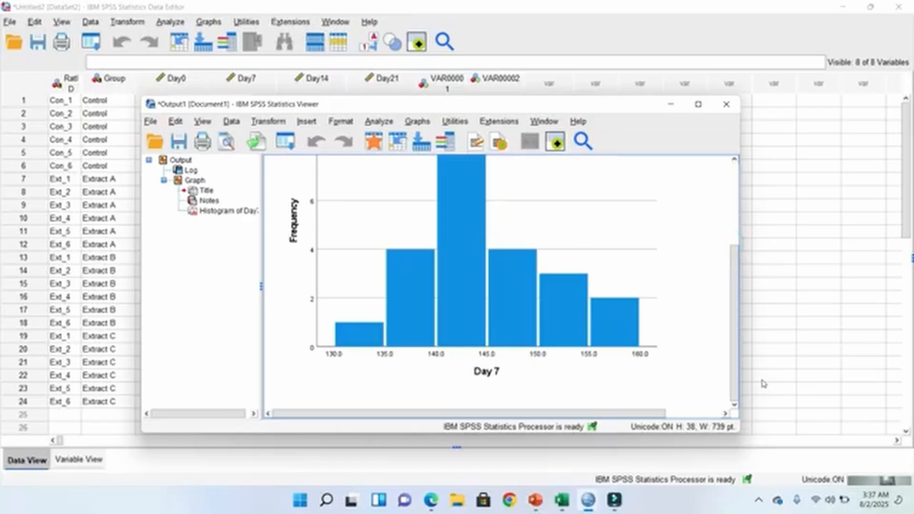
{"action": "left_click_drag", "start_coordinate": [738, 348], "coordinate": [724, 283]}
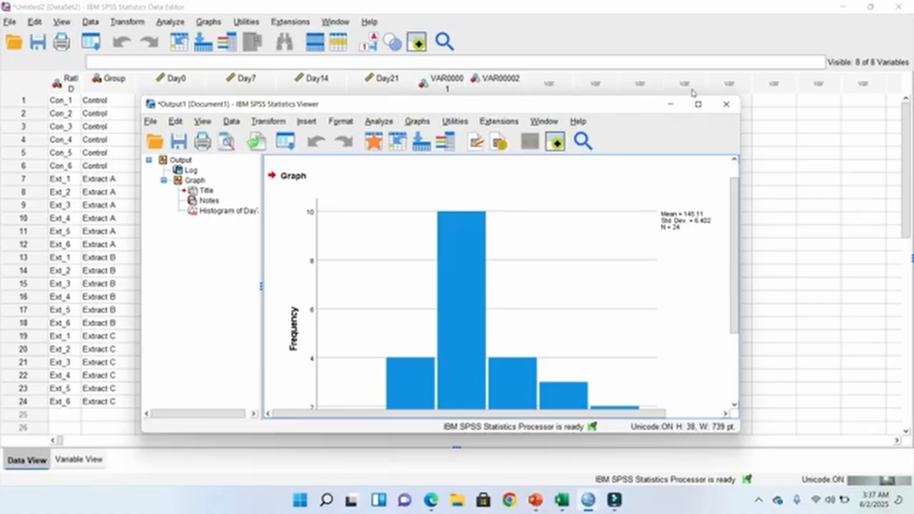
{"action": "left_click", "coordinate": [671, 104]}
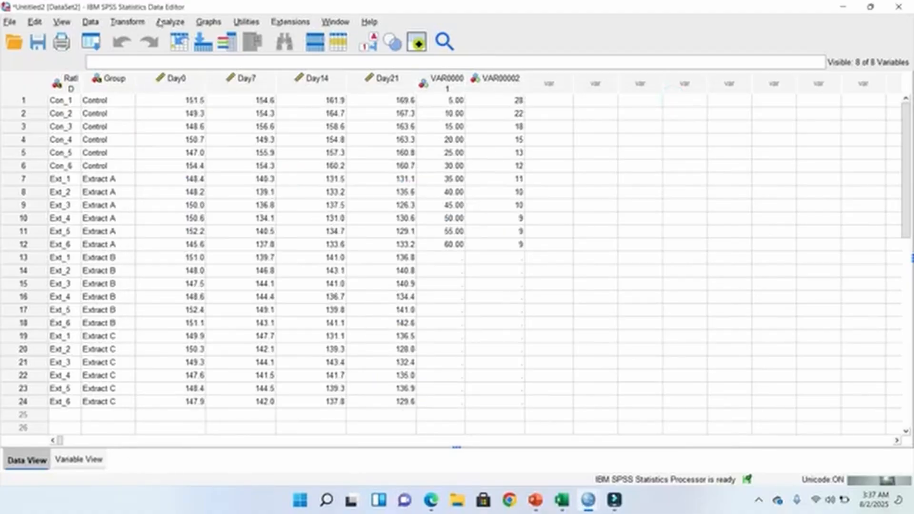
{"action": "left_click", "coordinate": [170, 22]}
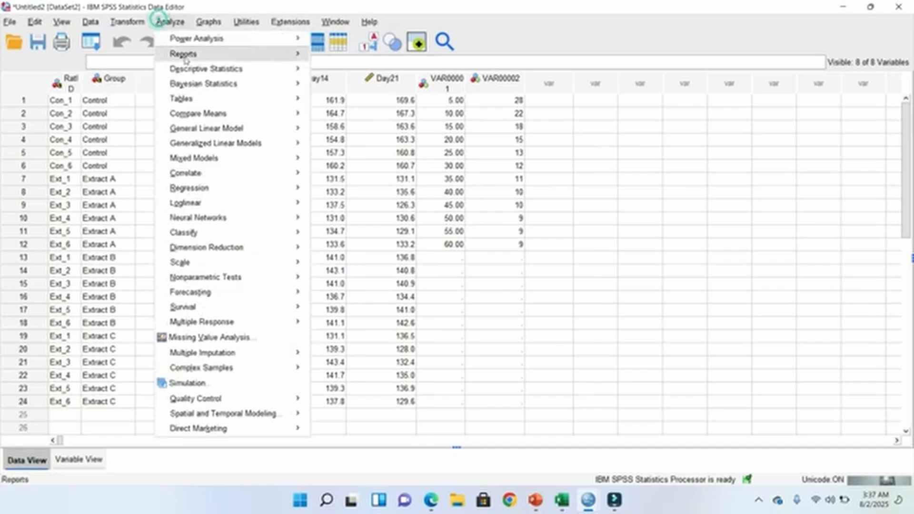
{"action": "mouse_move", "coordinate": [243, 72]}
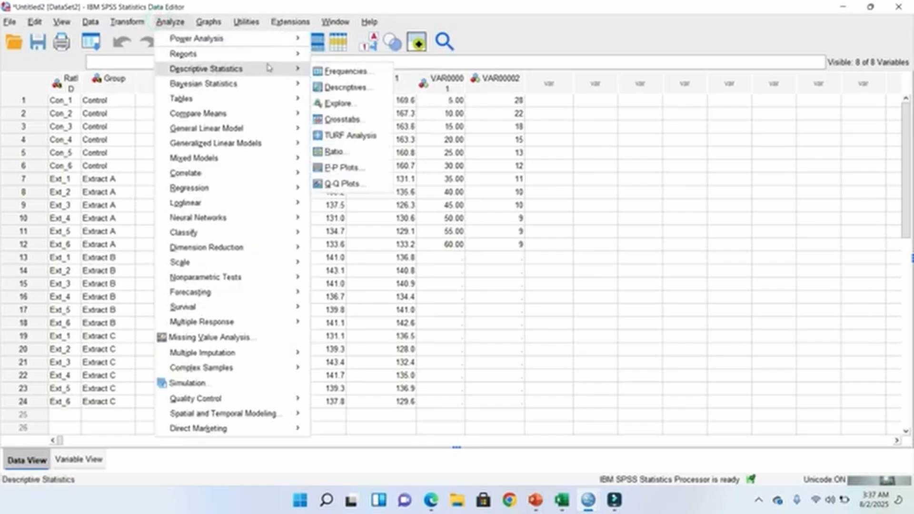
{"action": "mouse_move", "coordinate": [296, 40]}
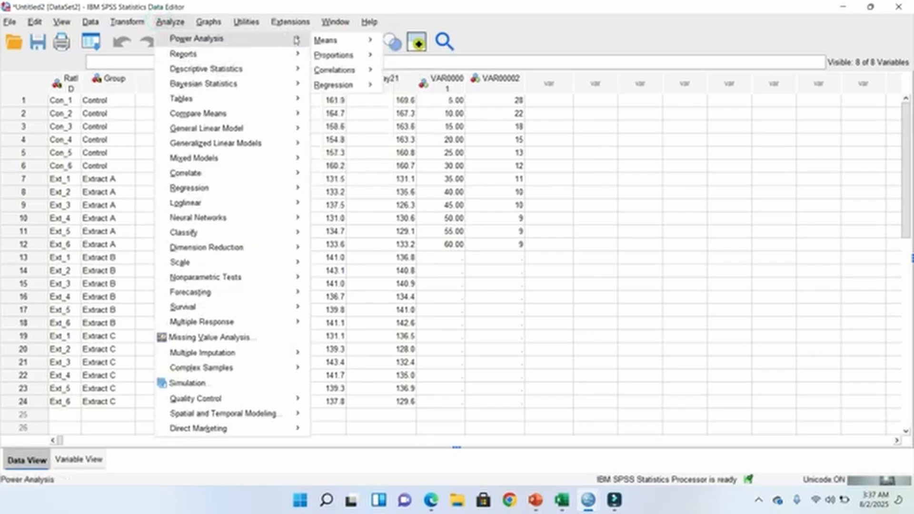
{"action": "left_click", "coordinate": [208, 21]}
{"action": "left_click", "coordinate": [209, 21]}
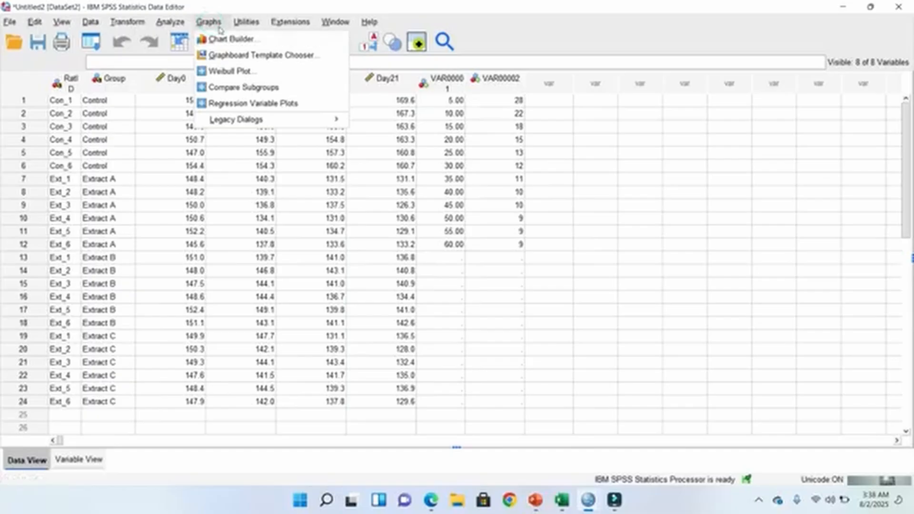
{"action": "left_click", "coordinate": [210, 22]}
{"action": "left_click", "coordinate": [210, 22]}
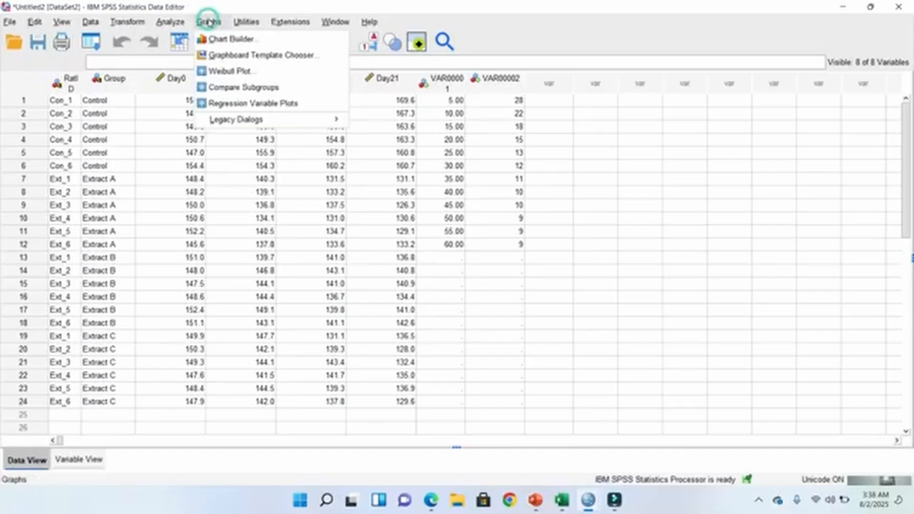
{"action": "left_click", "coordinate": [126, 156]}
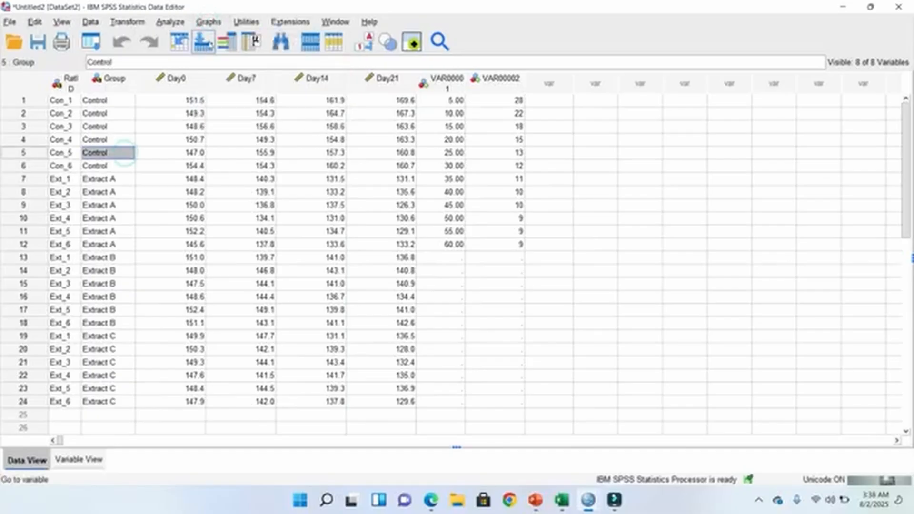
Create a simple scatterplot with VAR00001 on the X axis and VAR00002 on the Y axis.
{"action": "left_click", "coordinate": [209, 22]}
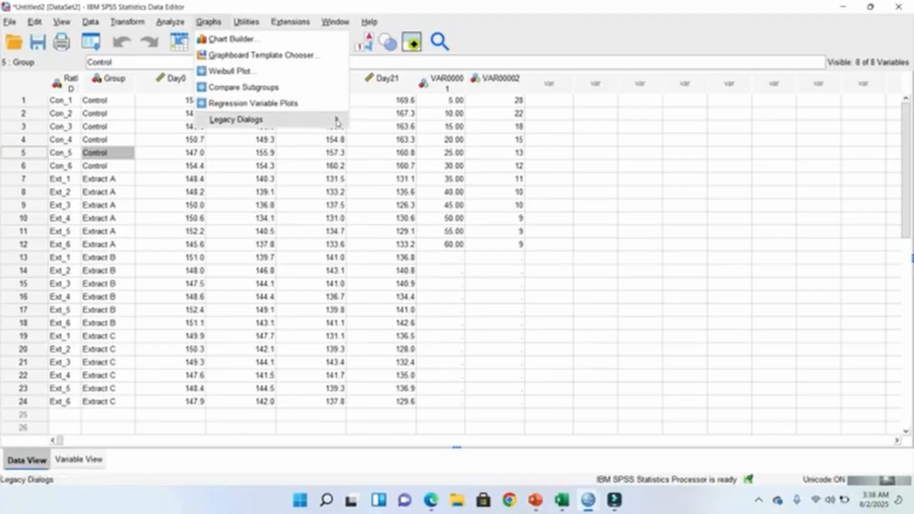
{"action": "mouse_move", "coordinate": [337, 120]}
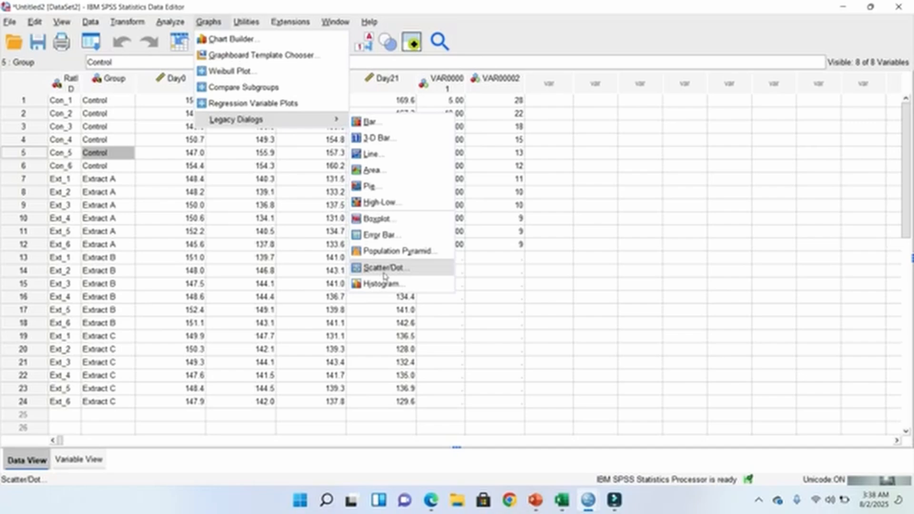
{"action": "left_click", "coordinate": [384, 272]}
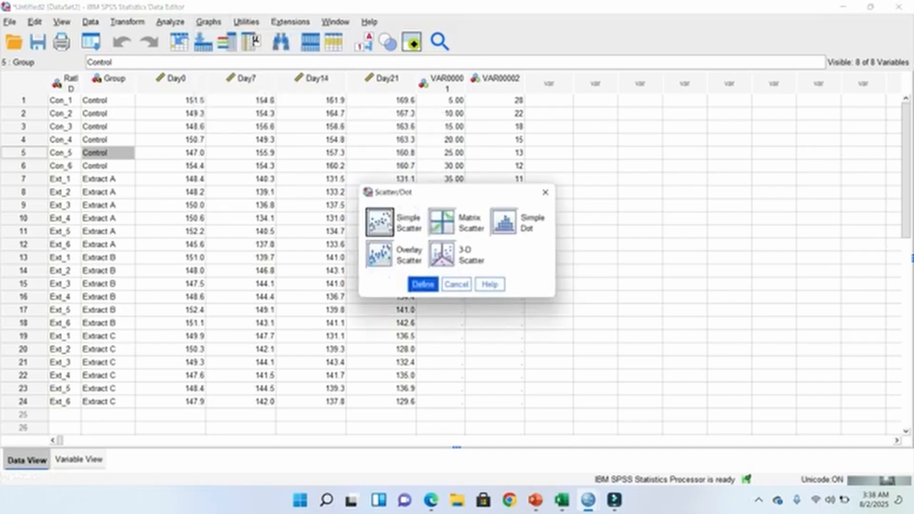
{"action": "left_click", "coordinate": [434, 284]}
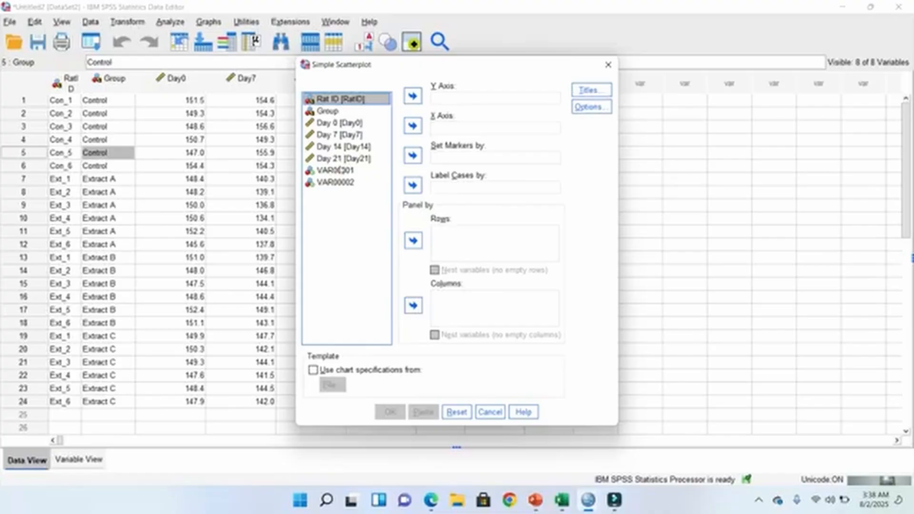
{"action": "left_click", "coordinate": [335, 170]}
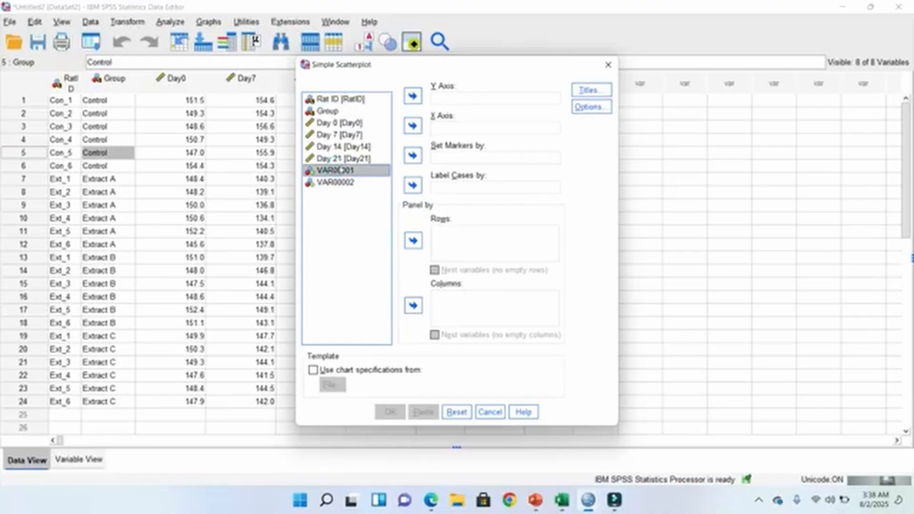
{"action": "left_click", "coordinate": [413, 126]}
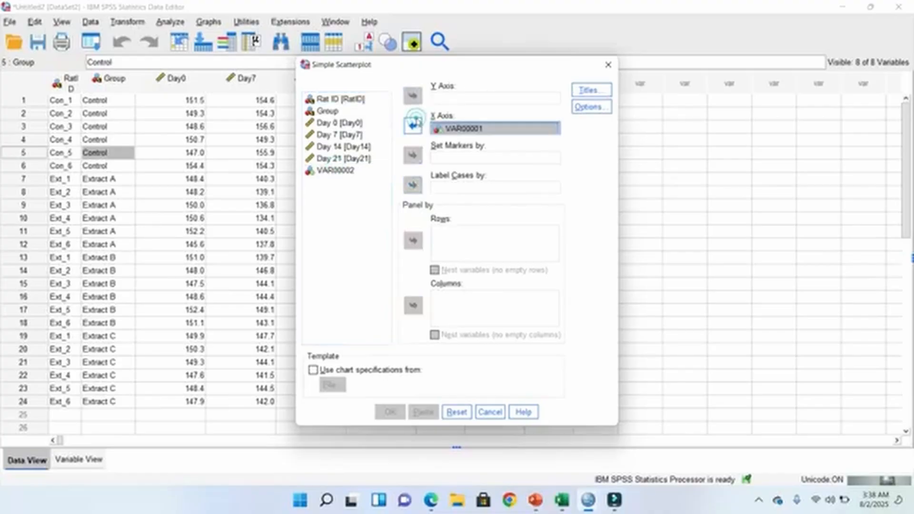
{"action": "left_click_drag", "start_coordinate": [416, 73], "coordinate": [651, 77]}
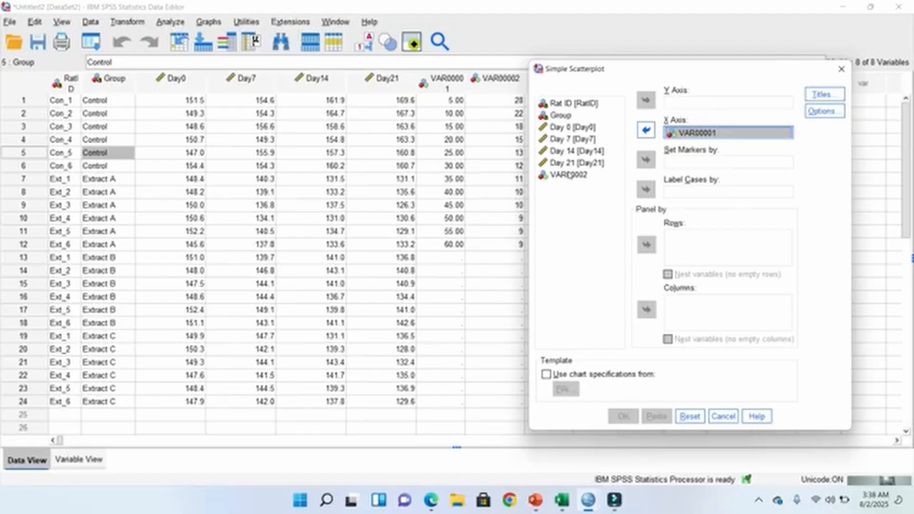
{"action": "left_click", "coordinate": [576, 173]}
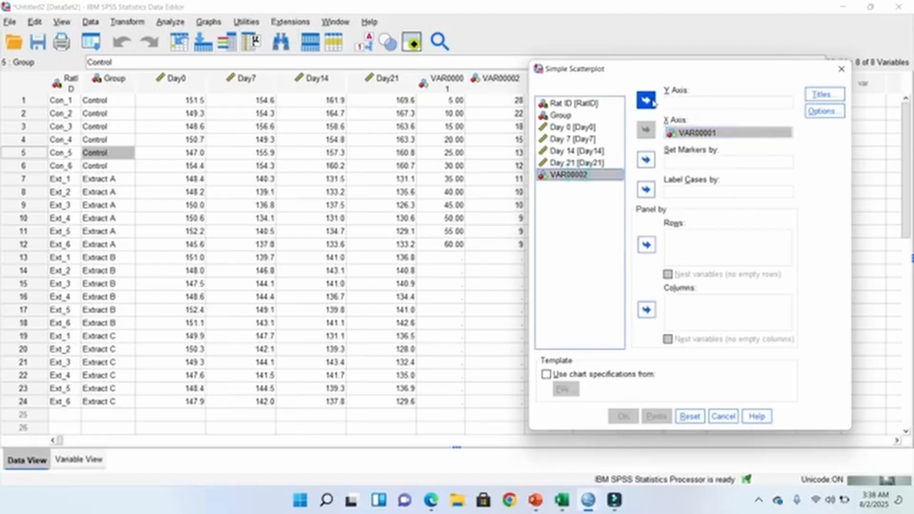
{"action": "left_click", "coordinate": [646, 100]}
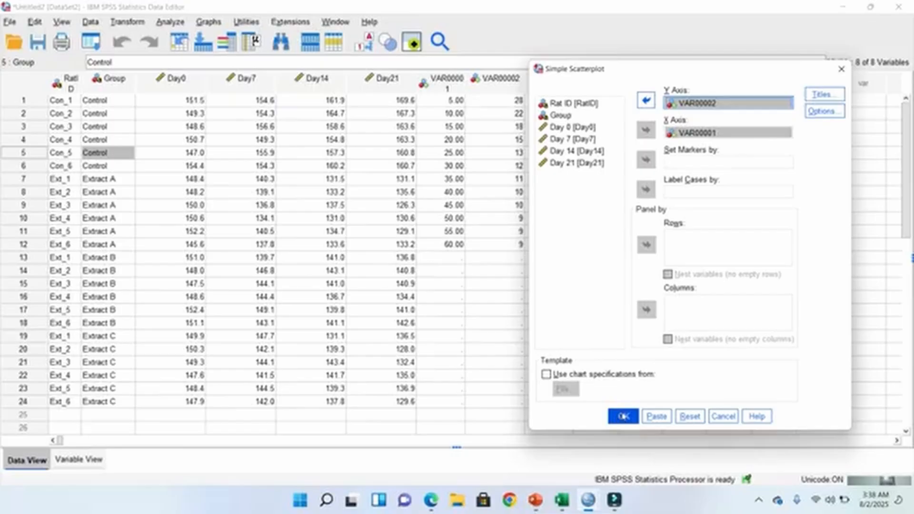
{"action": "left_click", "coordinate": [624, 416]}
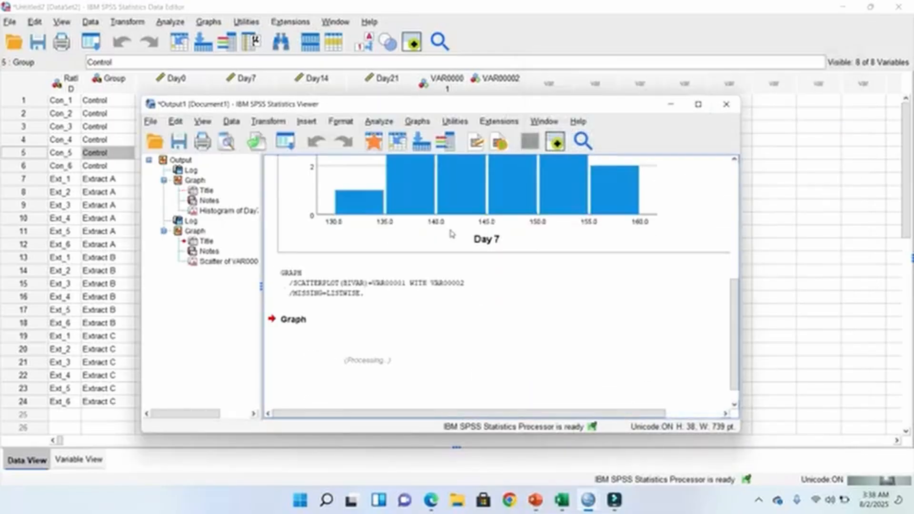
View the scatterplot of VAR00002 against VAR00001 in the output and open it in the Chart Editor.
{"action": "left_click_drag", "start_coordinate": [737, 258], "coordinate": [749, 313]}
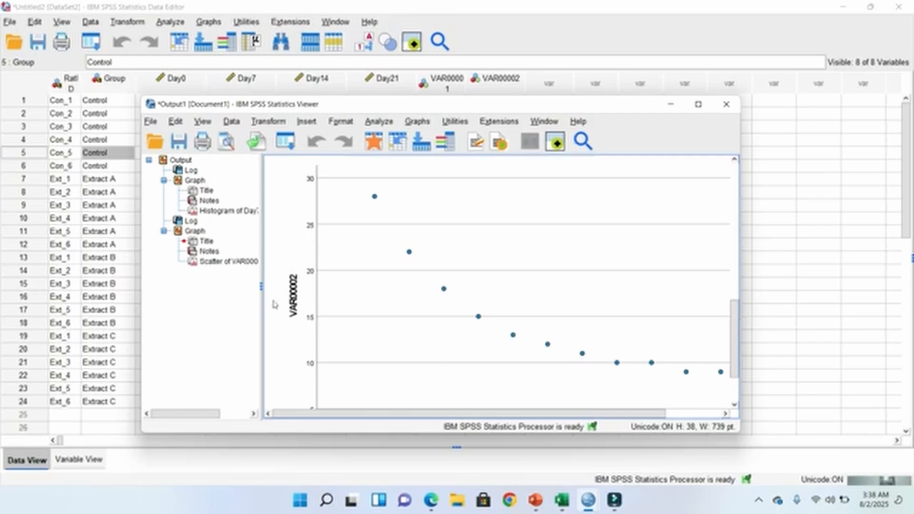
{"action": "left_click", "coordinate": [723, 369]}
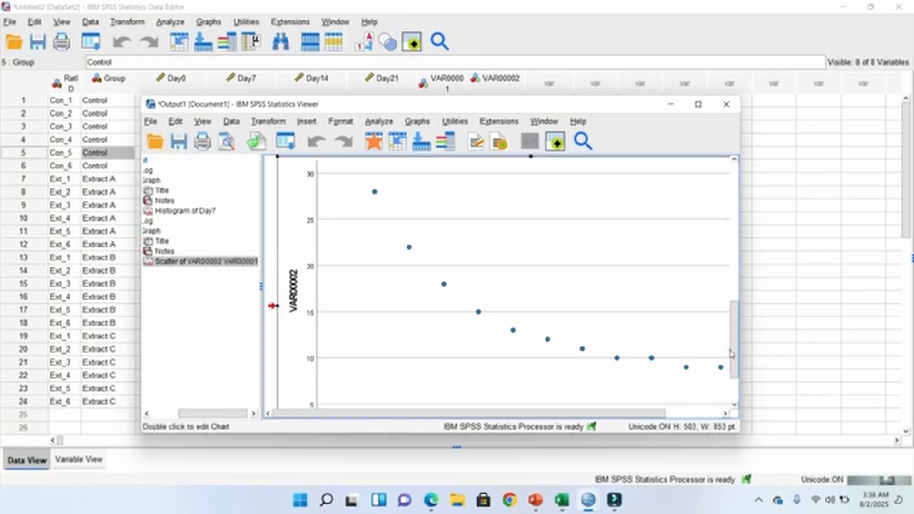
{"action": "scroll", "coordinate": [733, 357], "scroll_direction": "down", "scroll_amount": 3}
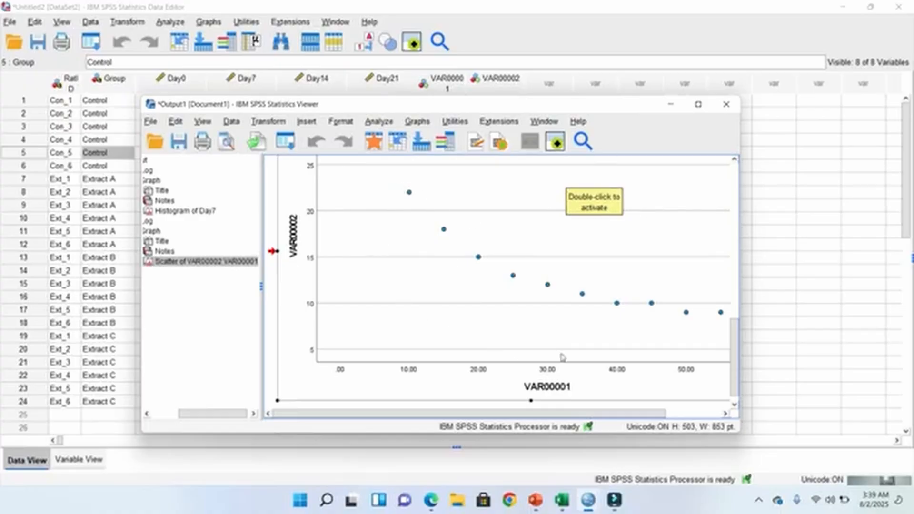
{"action": "double_click", "coordinate": [532, 327]}
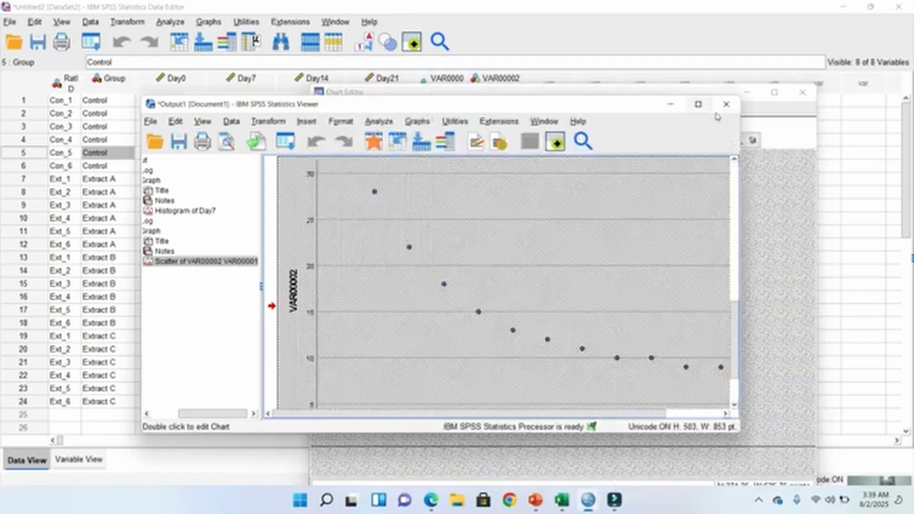
Add a linear total fit line to the scatterplot without an attached label or confidence intervals, and close the Chart Editor.
{"action": "left_click", "coordinate": [526, 244]}
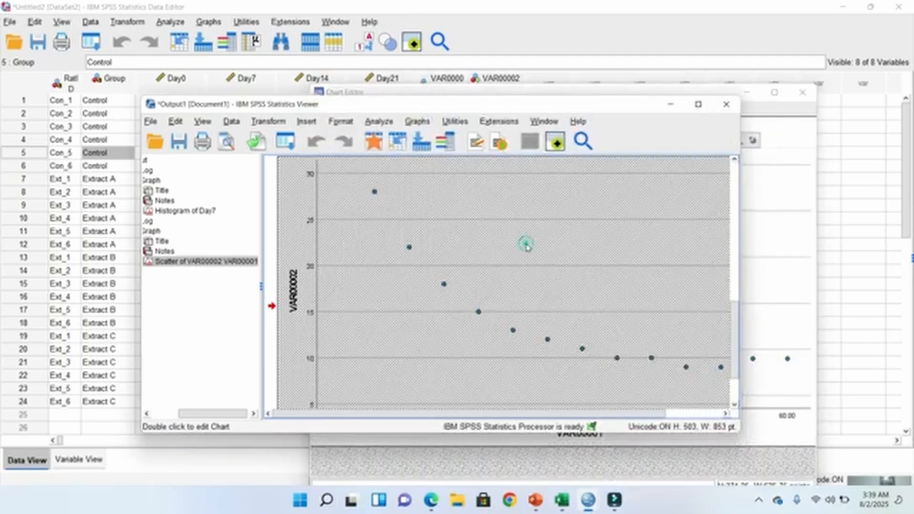
{"action": "left_click", "coordinate": [428, 215]}
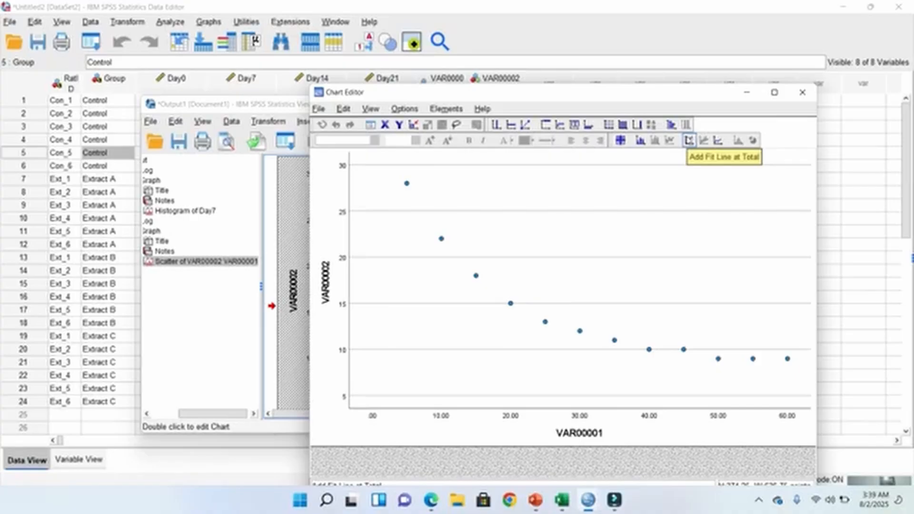
{"action": "left_click", "coordinate": [689, 140]}
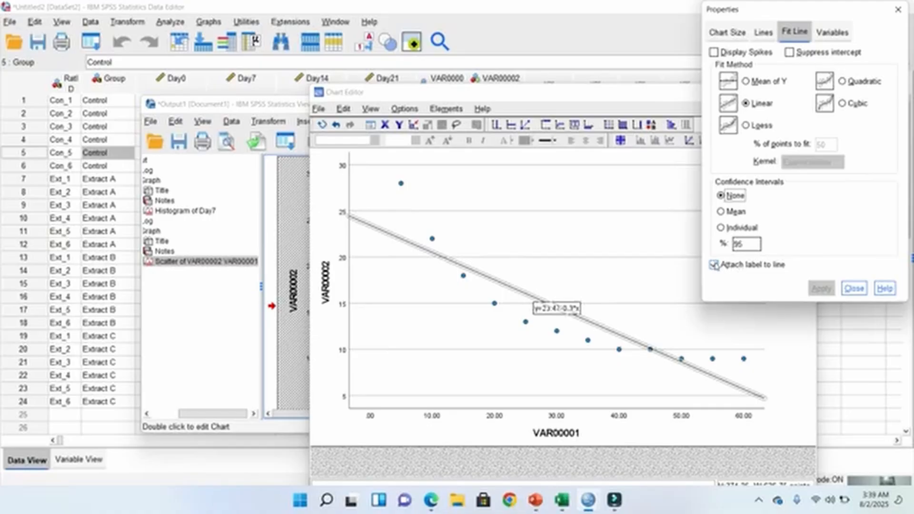
{"action": "left_click", "coordinate": [714, 265]}
{"action": "left_click", "coordinate": [815, 289]}
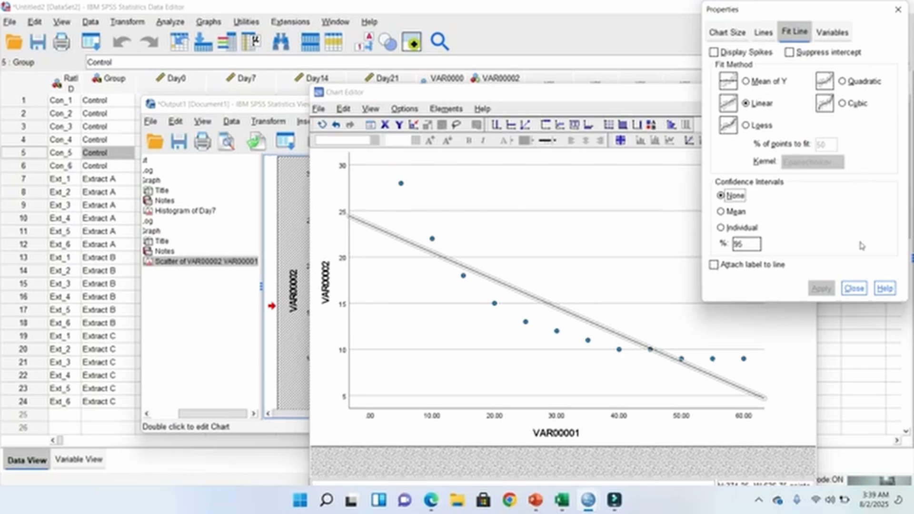
{"action": "left_click", "coordinate": [855, 288]}
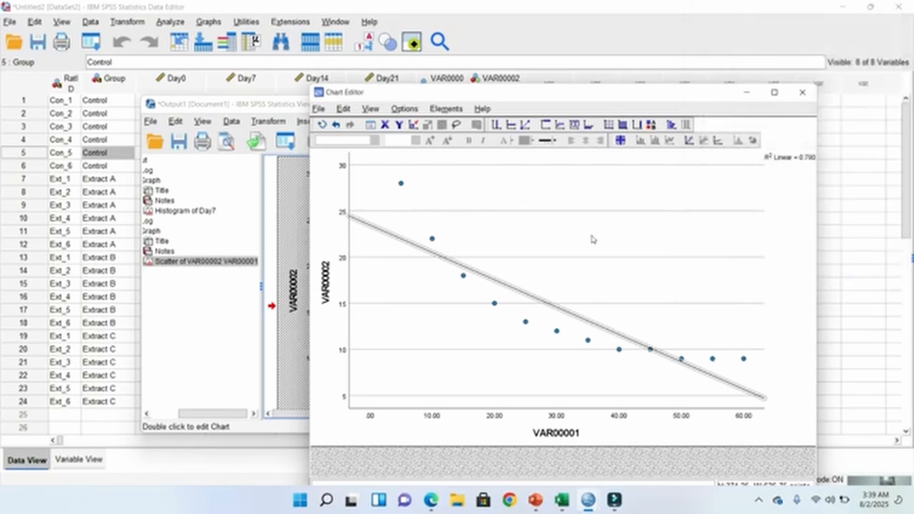
{"action": "left_click", "coordinate": [478, 254]}
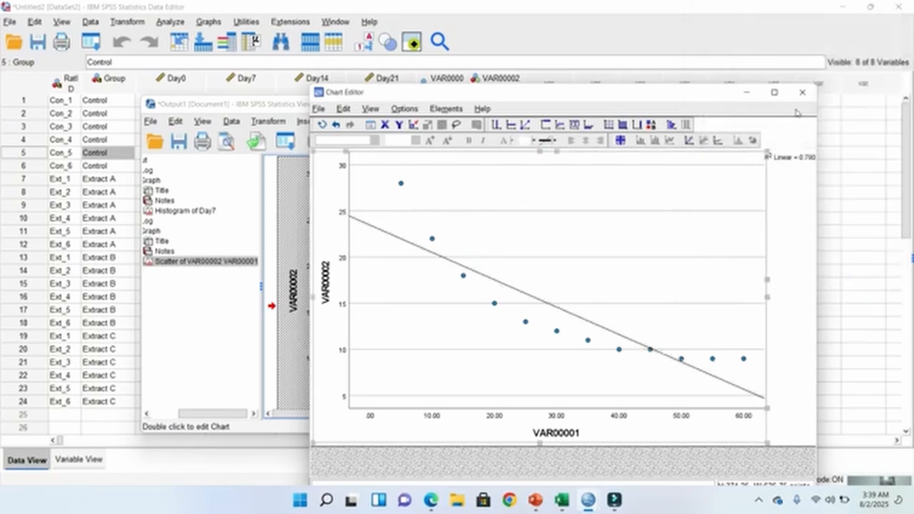
{"action": "left_click", "coordinate": [808, 96]}
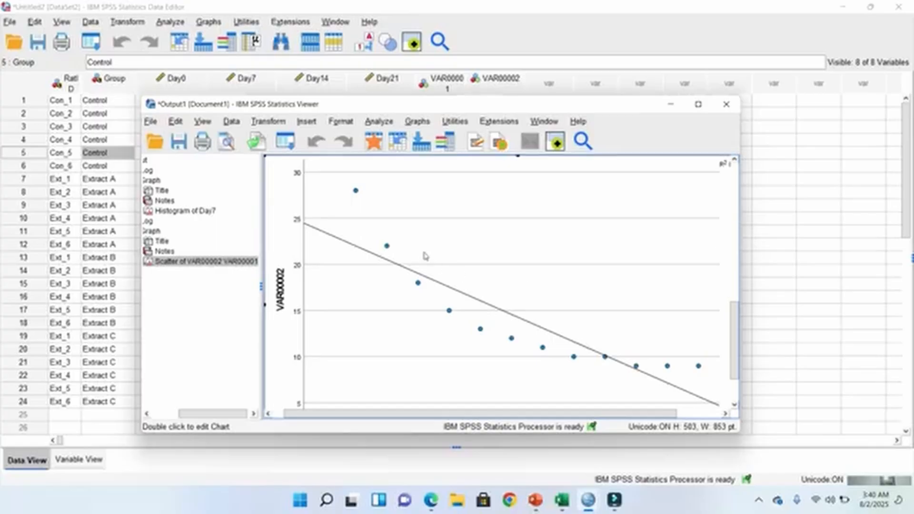
Examine the scatterplot with its fit line down to the X axis in the output, and return to the Untitled2 data.
{"action": "left_click", "coordinate": [281, 256]}
{"action": "left_click", "coordinate": [331, 254]}
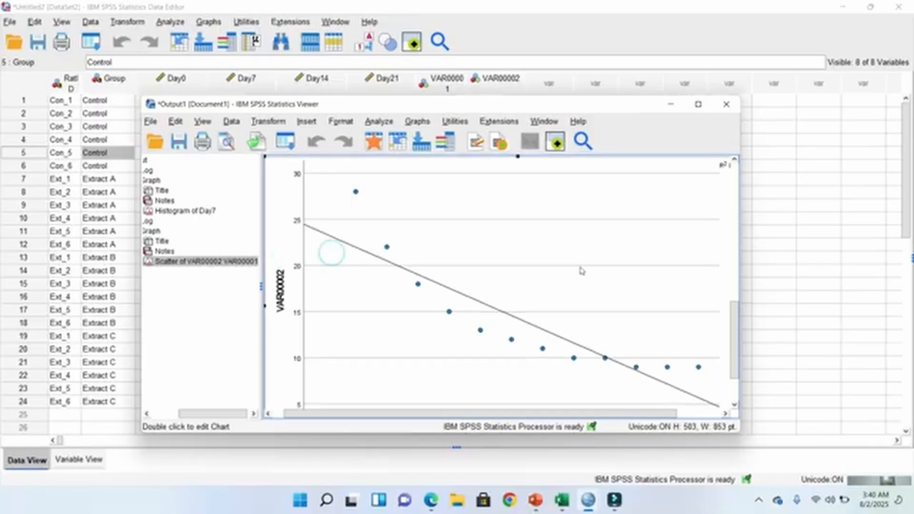
{"action": "left_click_drag", "start_coordinate": [732, 334], "coordinate": [734, 377]}
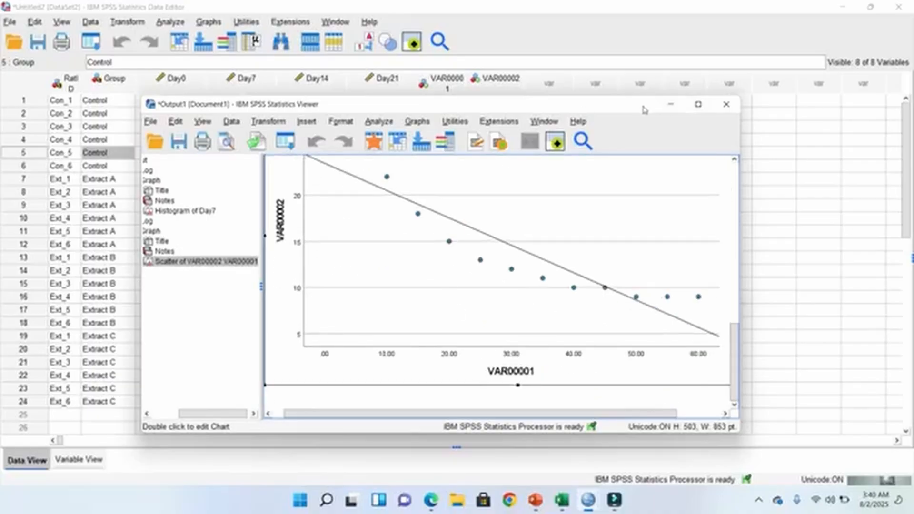
{"action": "left_click", "coordinate": [550, 31]}
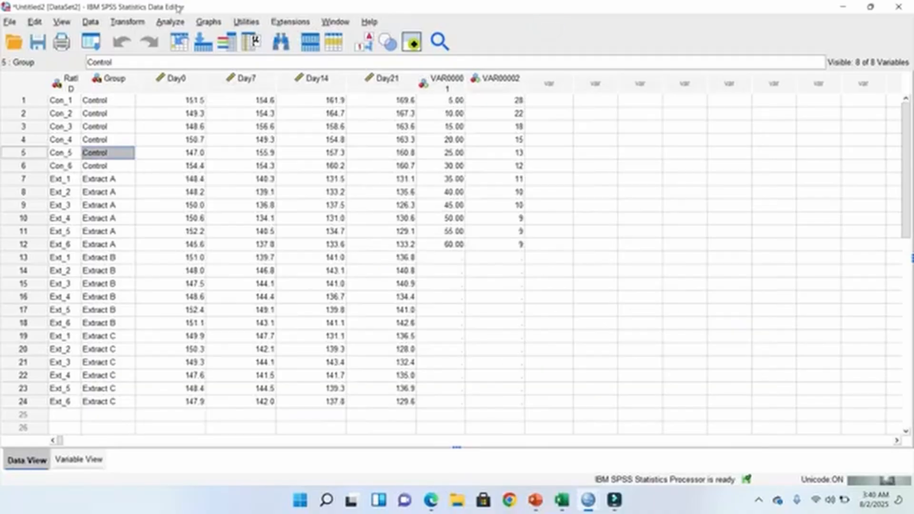
{"action": "left_click", "coordinate": [170, 21]}
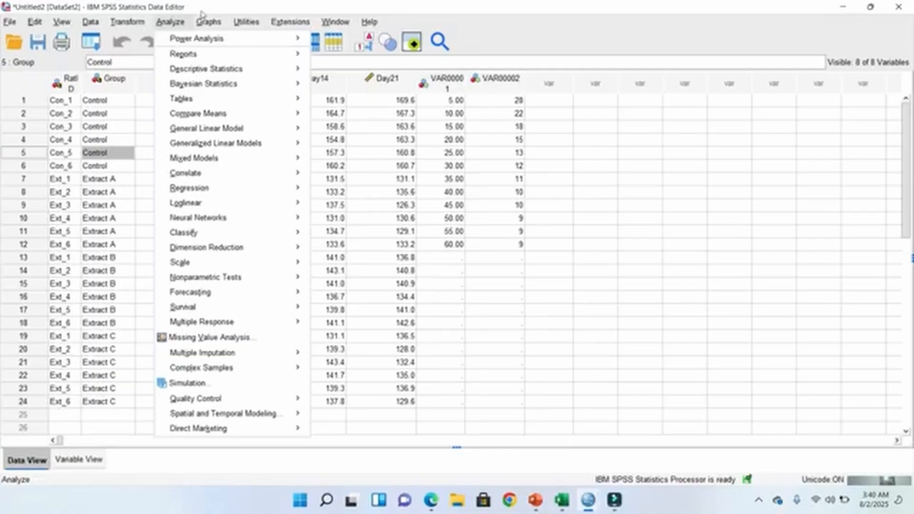
{"action": "left_click", "coordinate": [336, 22]}
{"action": "left_click", "coordinate": [595, 28]}
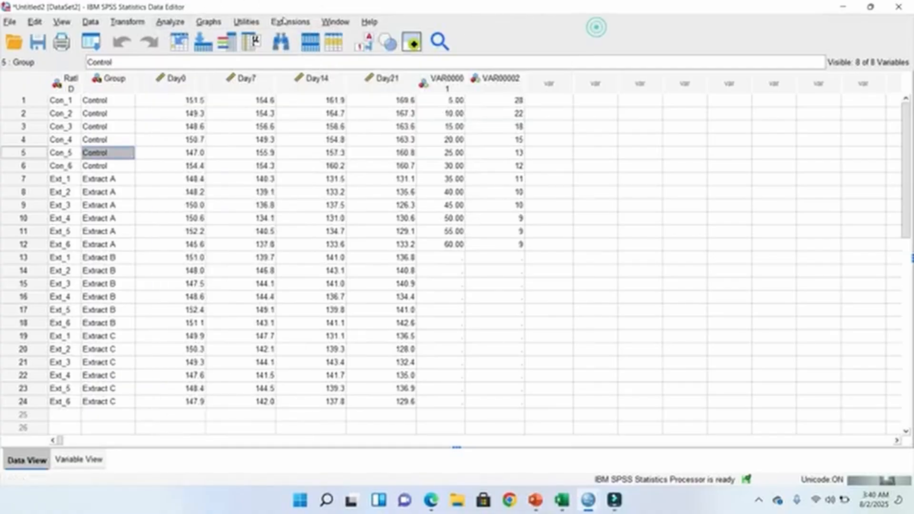
{"action": "left_click", "coordinate": [170, 22]}
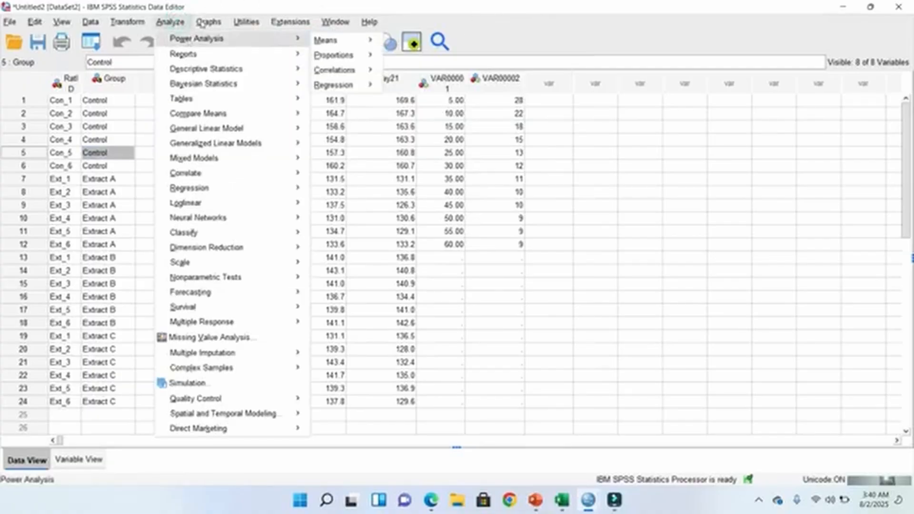
{"action": "mouse_move", "coordinate": [336, 22]}
{"action": "left_click", "coordinate": [675, 24]}
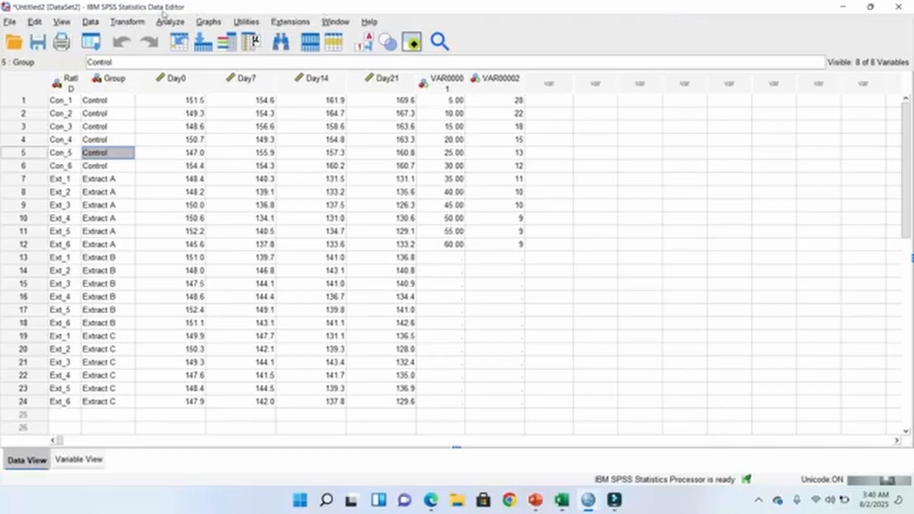
Create a simple bar chart of the number of cases, summarized for groups of cases, with Group on the category axis.
{"action": "left_click", "coordinate": [208, 21]}
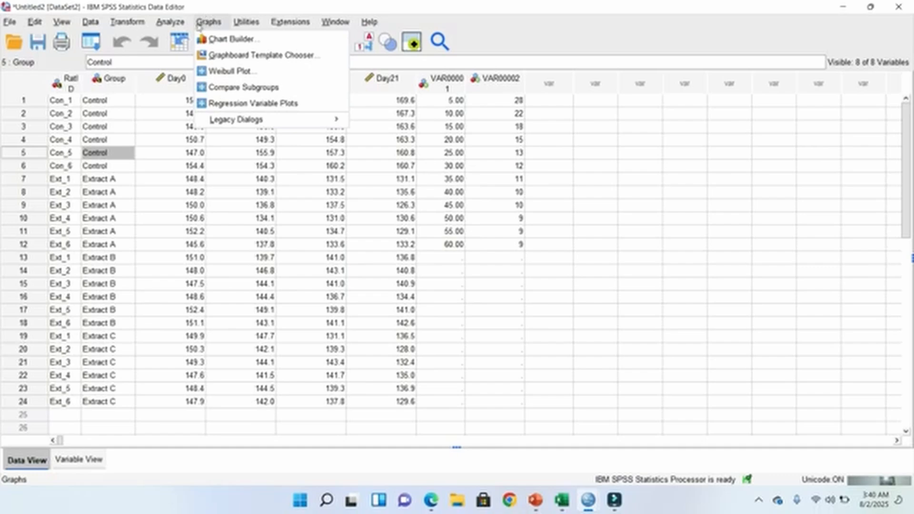
{"action": "mouse_move", "coordinate": [183, 23]}
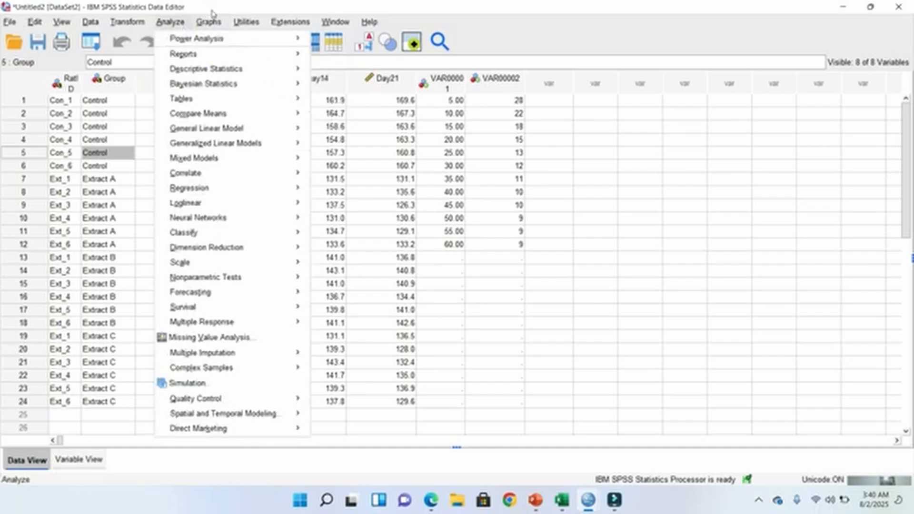
{"action": "left_click", "coordinate": [208, 21]}
{"action": "left_click", "coordinate": [208, 21]}
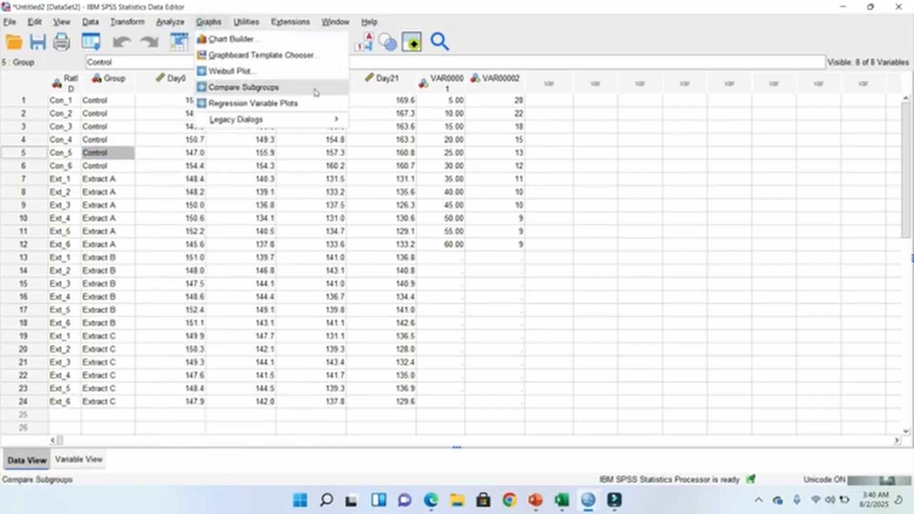
{"action": "mouse_move", "coordinate": [342, 120]}
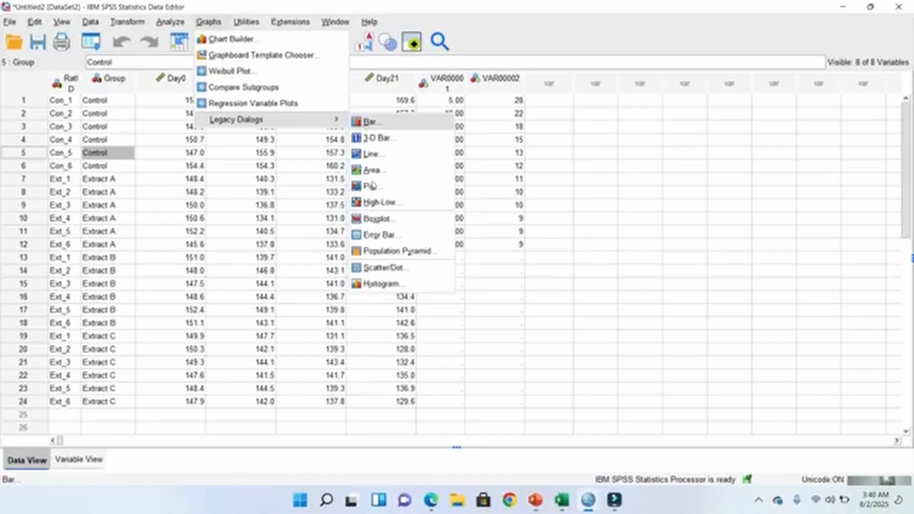
{"action": "left_click", "coordinate": [366, 123]}
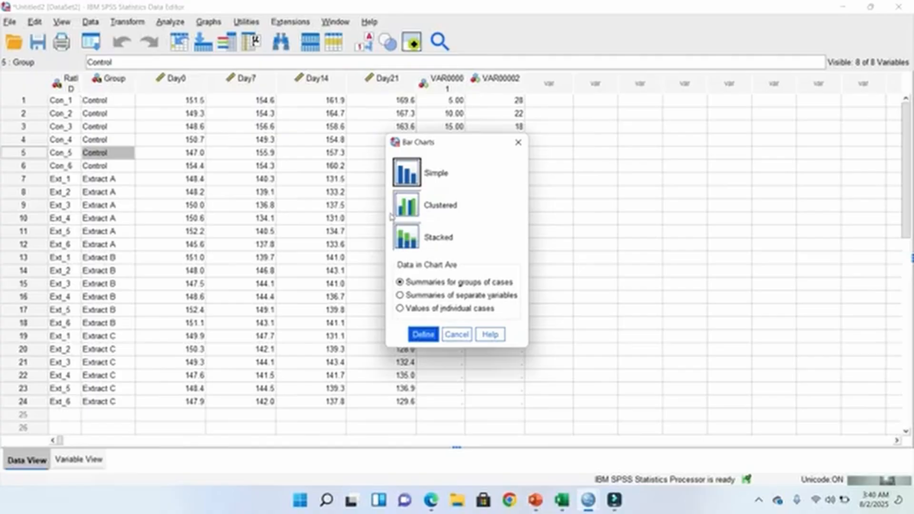
{"action": "left_click", "coordinate": [424, 334]}
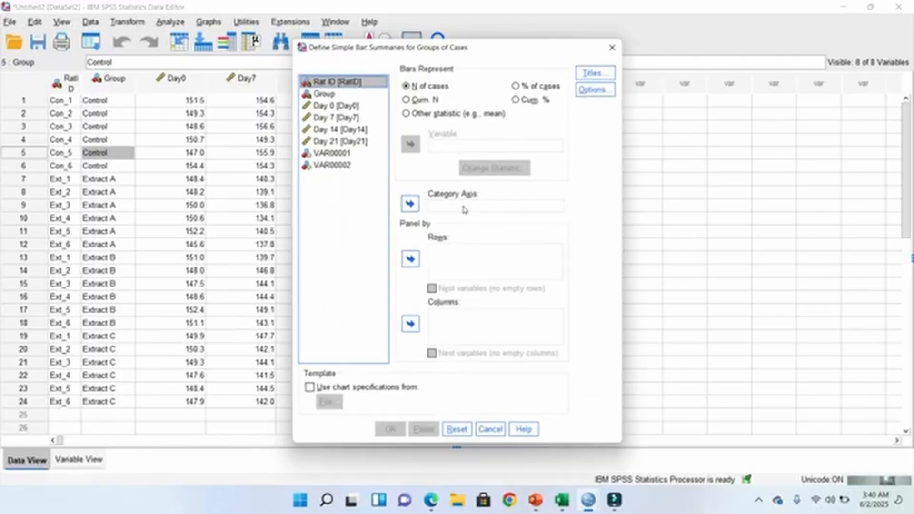
{"action": "left_click", "coordinate": [314, 94]}
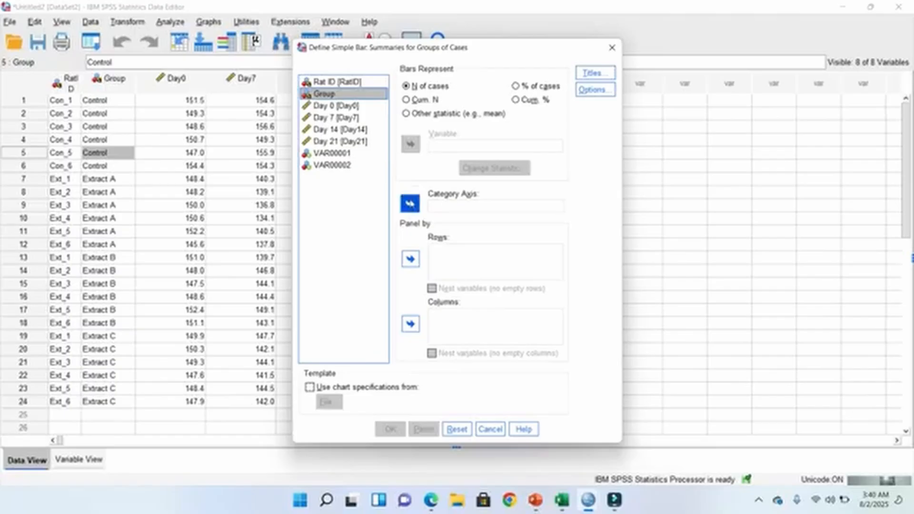
{"action": "left_click", "coordinate": [410, 204]}
{"action": "left_click", "coordinate": [390, 429]}
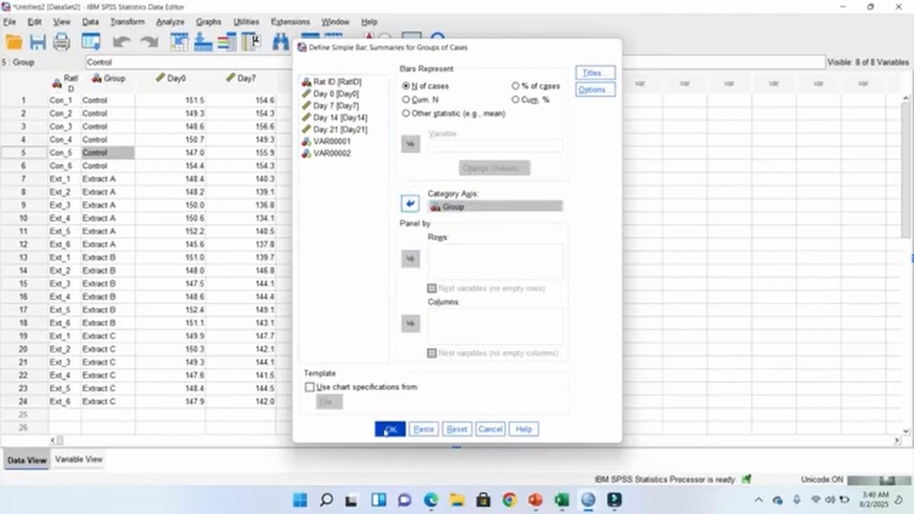
View the bar chart of count by Group in the output and minimize the viewer window.
{"action": "left_click", "coordinate": [592, 320]}
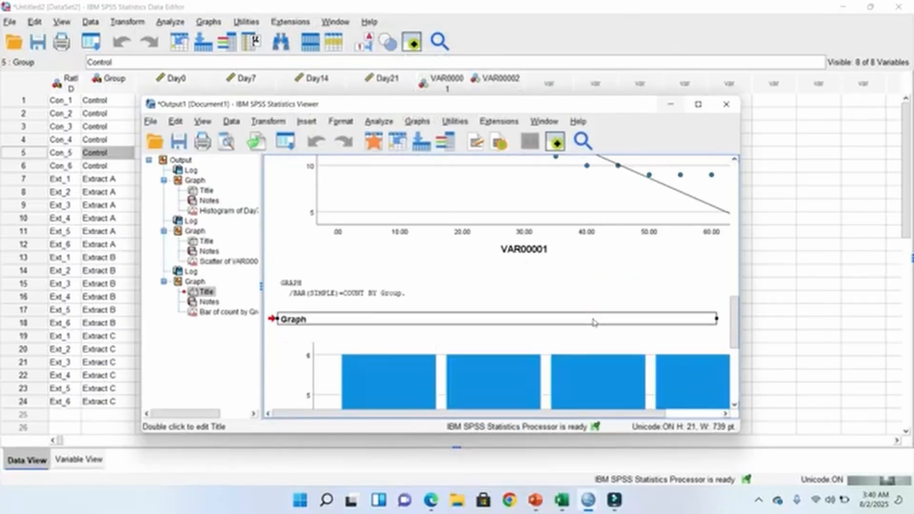
{"action": "left_click", "coordinate": [423, 377]}
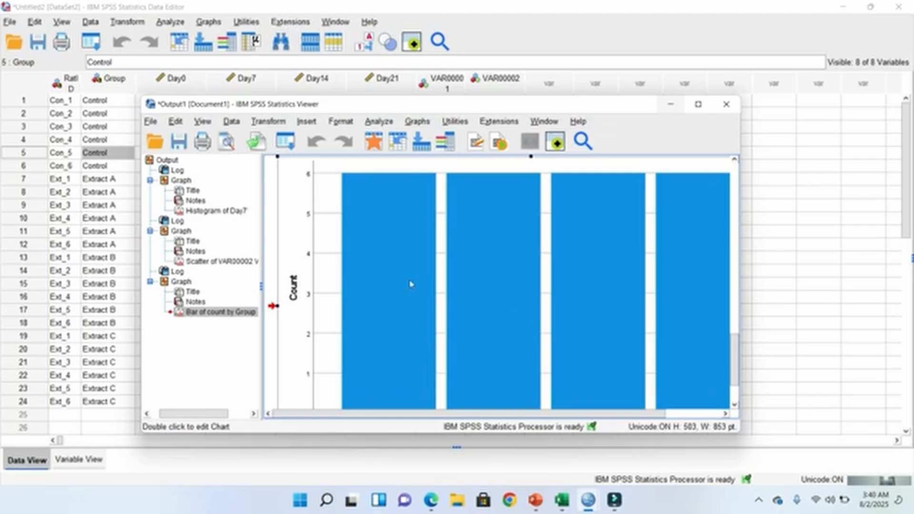
{"action": "left_click", "coordinate": [670, 112]}
Set up another simple bar chart for groups of cases whose bars represent the mean of Day 0 for each Group.
{"action": "left_click", "coordinate": [210, 21]}
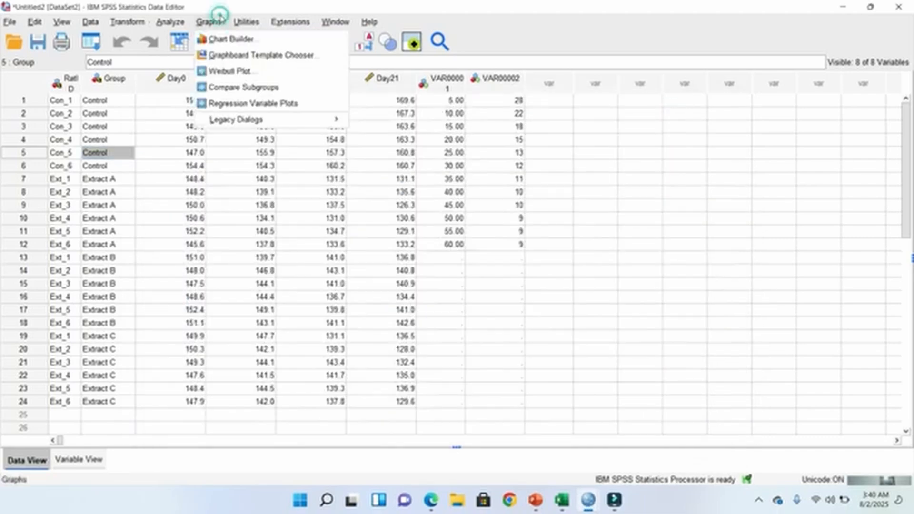
{"action": "mouse_move", "coordinate": [307, 118]}
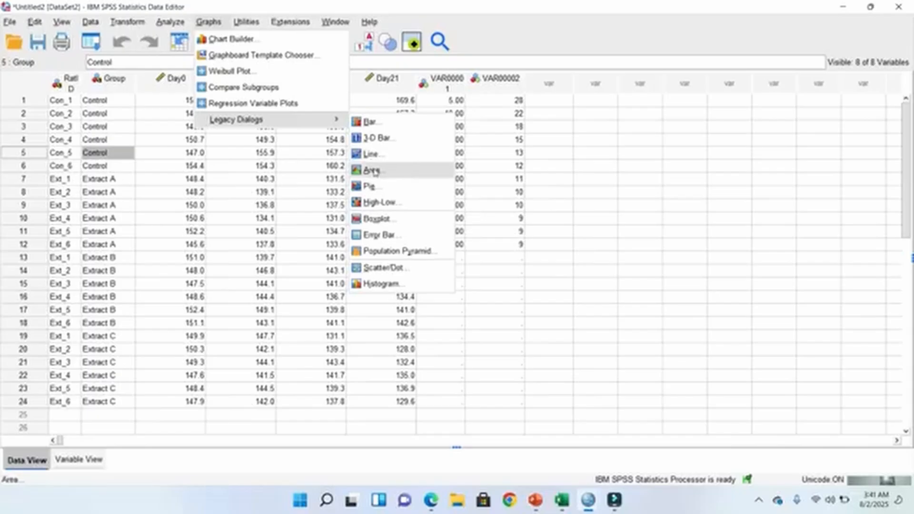
{"action": "left_click", "coordinate": [377, 126]}
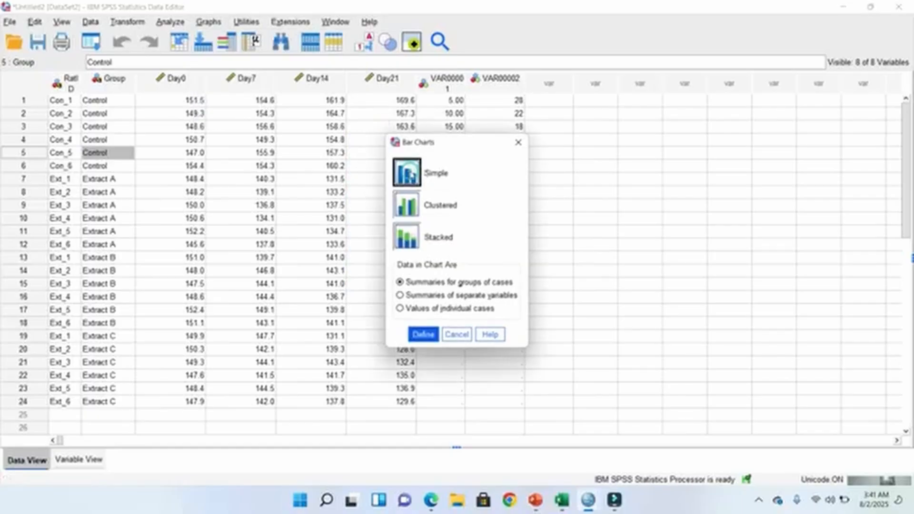
{"action": "left_click", "coordinate": [422, 333]}
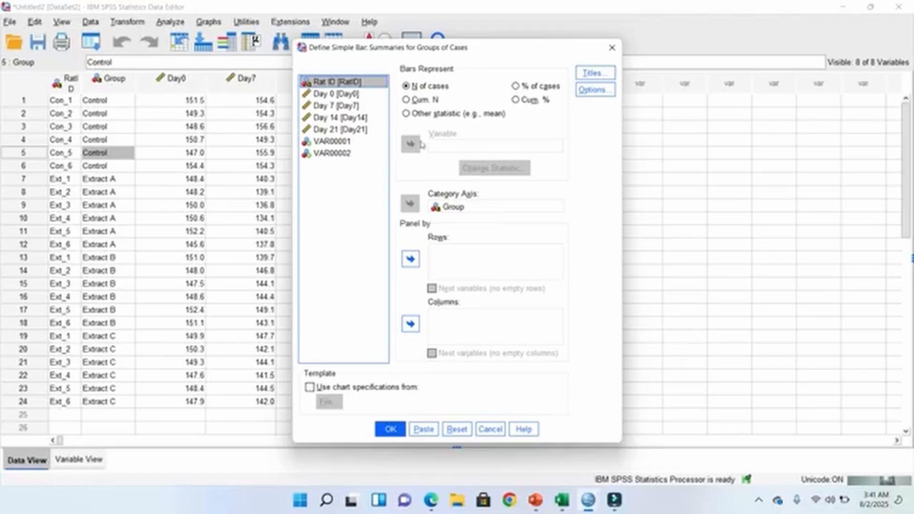
{"action": "left_click", "coordinate": [413, 114]}
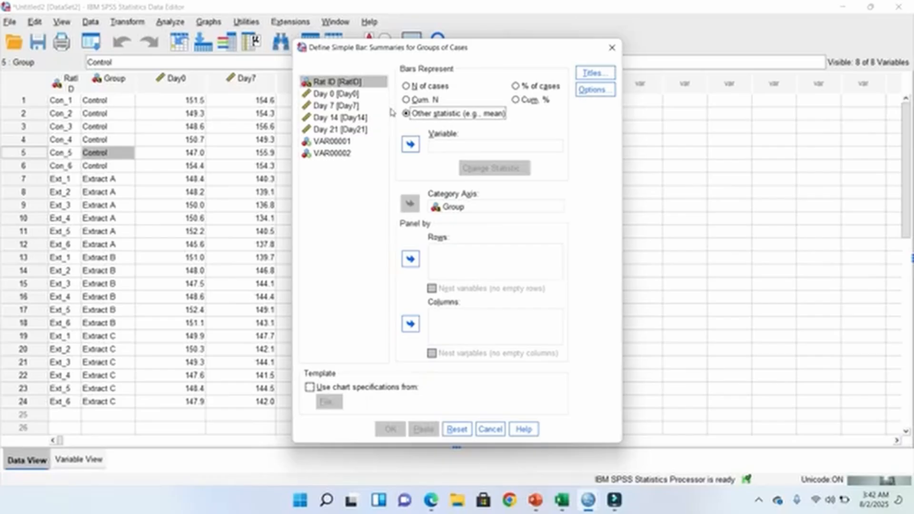
{"action": "left_click", "coordinate": [354, 96]}
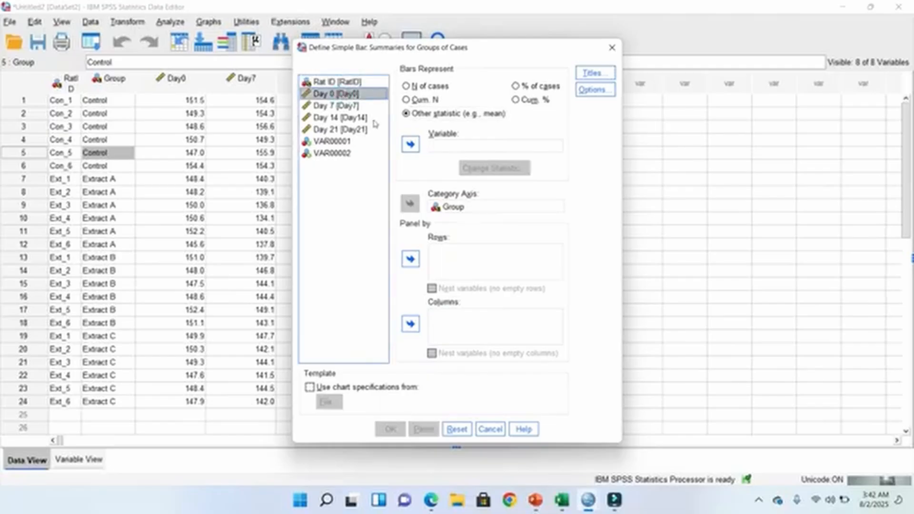
{"action": "left_click", "coordinate": [410, 144]}
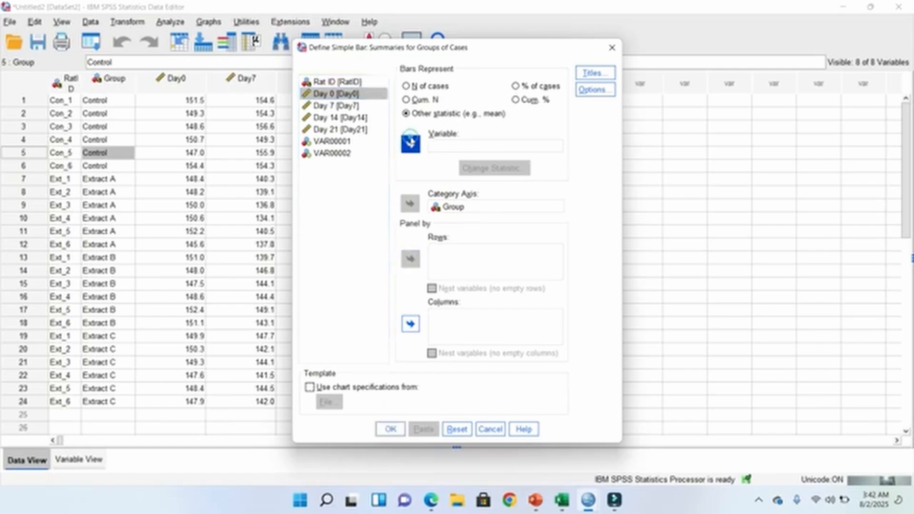
{"action": "left_click", "coordinate": [348, 97]}
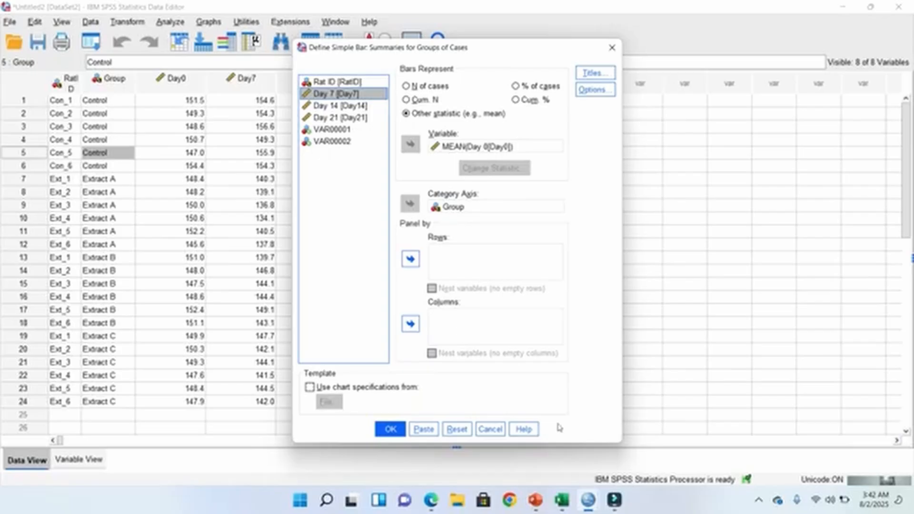
Switch to the Excel workbook and review the group data on Sheet2 and the PivotChart of averages on Sheet4.
{"action": "mouse_move", "coordinate": [562, 501]}
{"action": "left_click", "coordinate": [579, 459]}
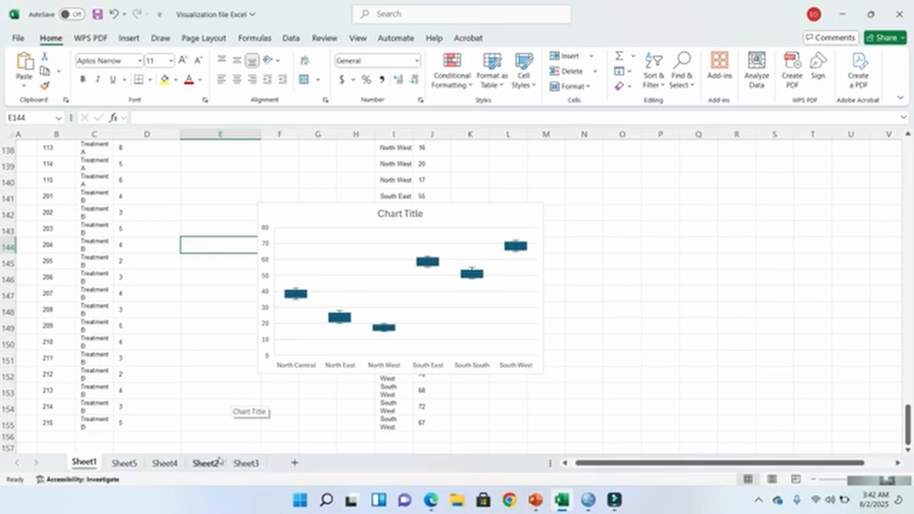
{"action": "left_click", "coordinate": [205, 462]}
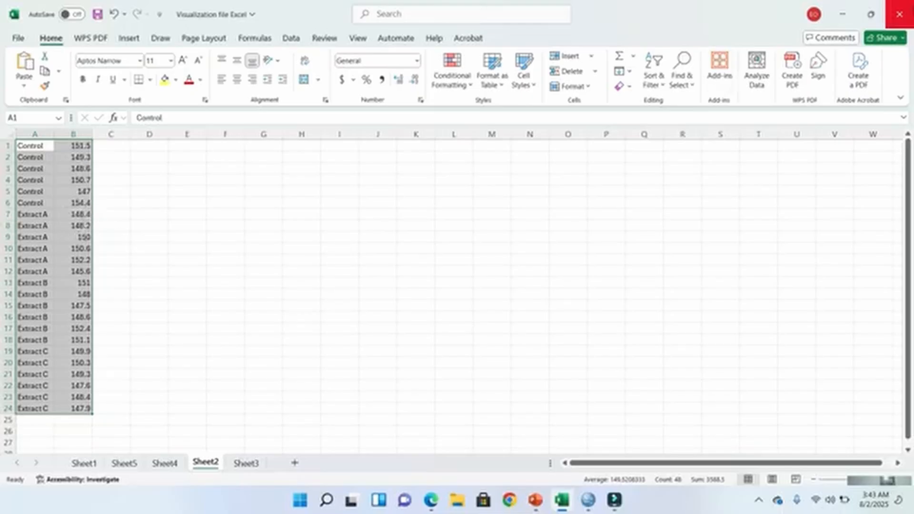
{"action": "left_click", "coordinate": [172, 463]}
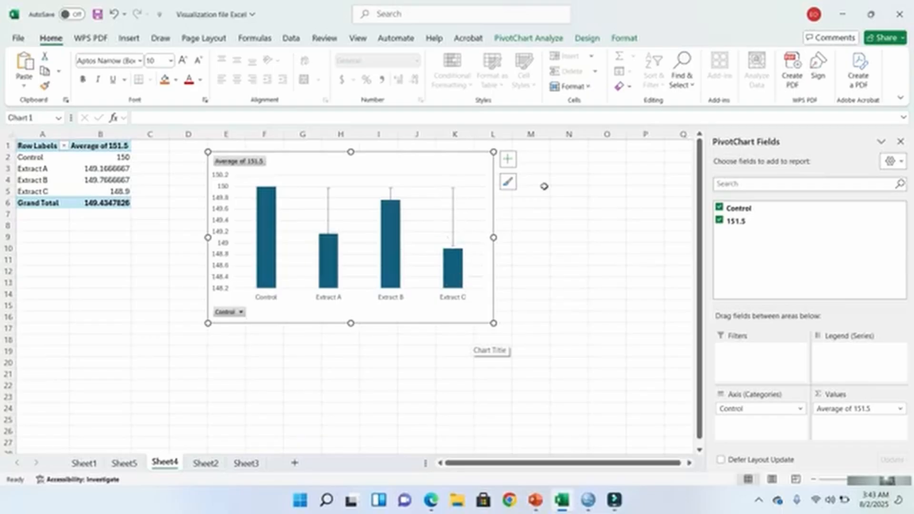
Return to SPSS from Excel, then remove Group from the bar chart's category axis and assign it there again.
{"action": "left_click", "coordinate": [842, 13]}
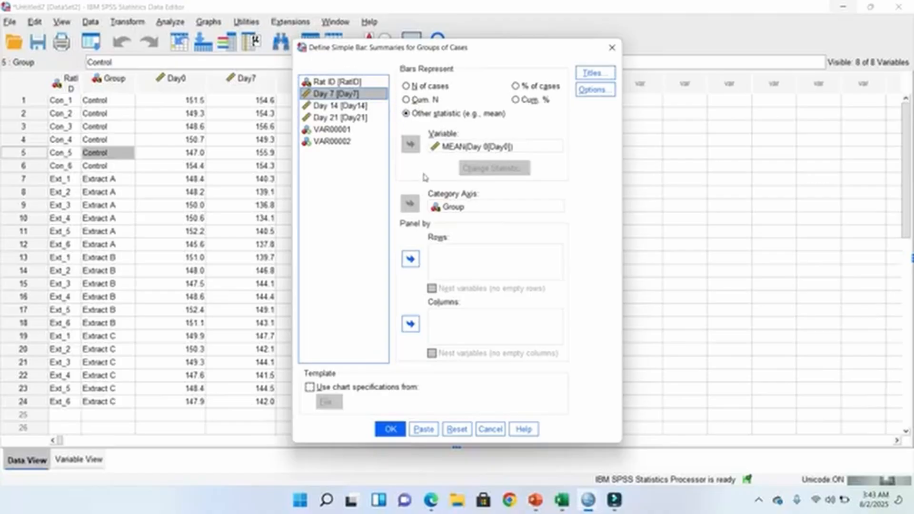
{"action": "left_click", "coordinate": [453, 210]}
{"action": "left_click", "coordinate": [452, 211]}
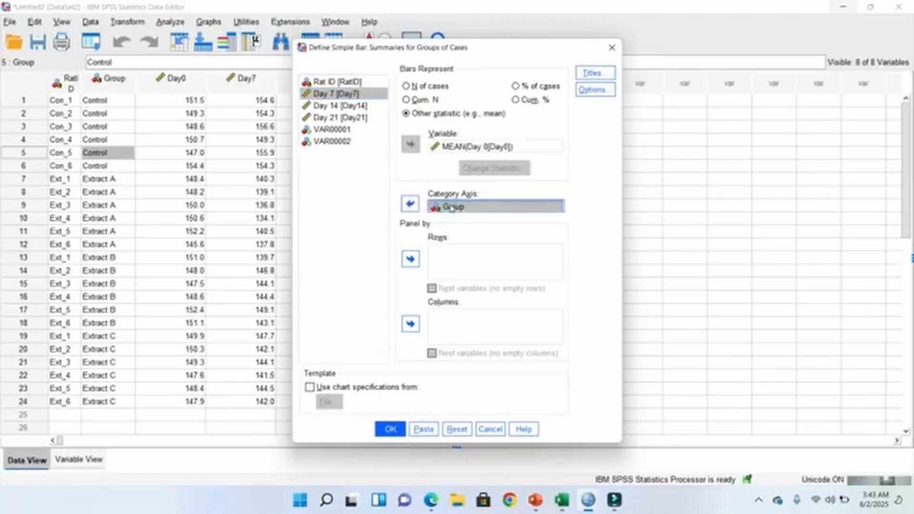
{"action": "left_click", "coordinate": [410, 203]}
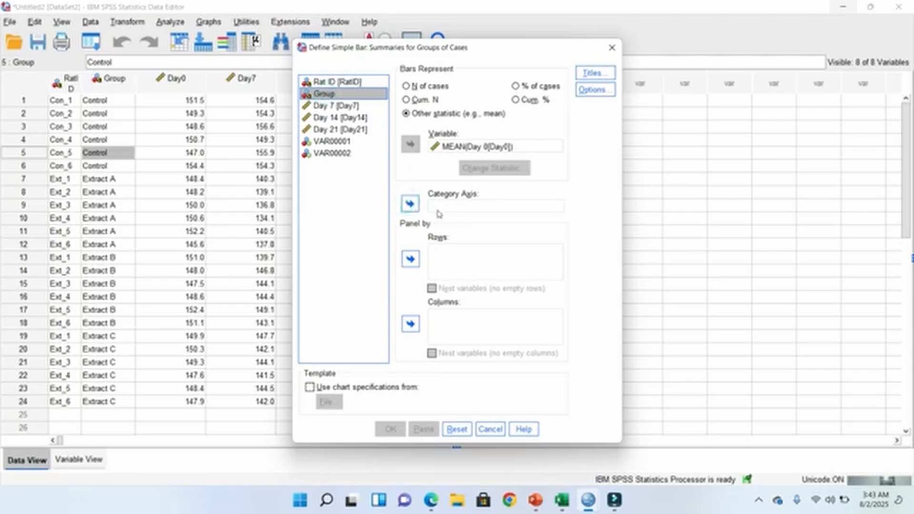
{"action": "left_click", "coordinate": [410, 204]}
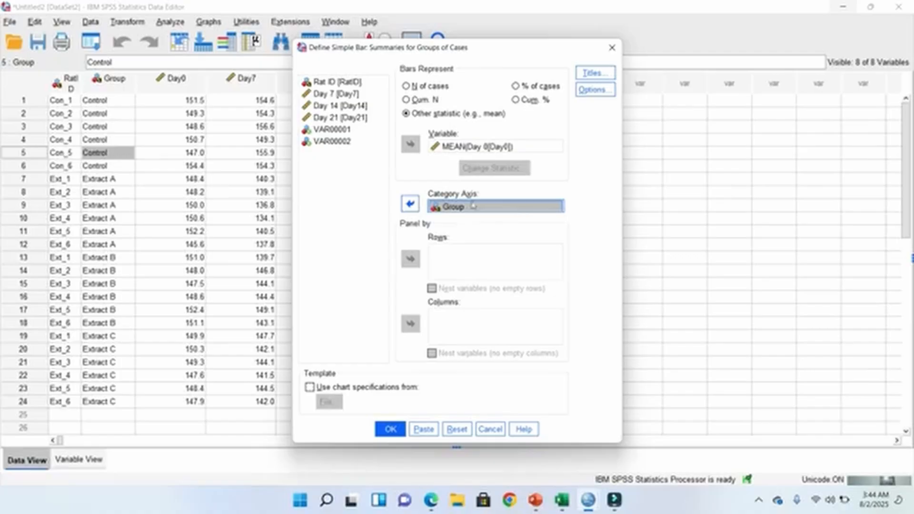
Enable error bars representing standard deviation with a multiplier of 2.0 and generate the bar chart of mean Day 0 by Group.
{"action": "left_click", "coordinate": [595, 93]}
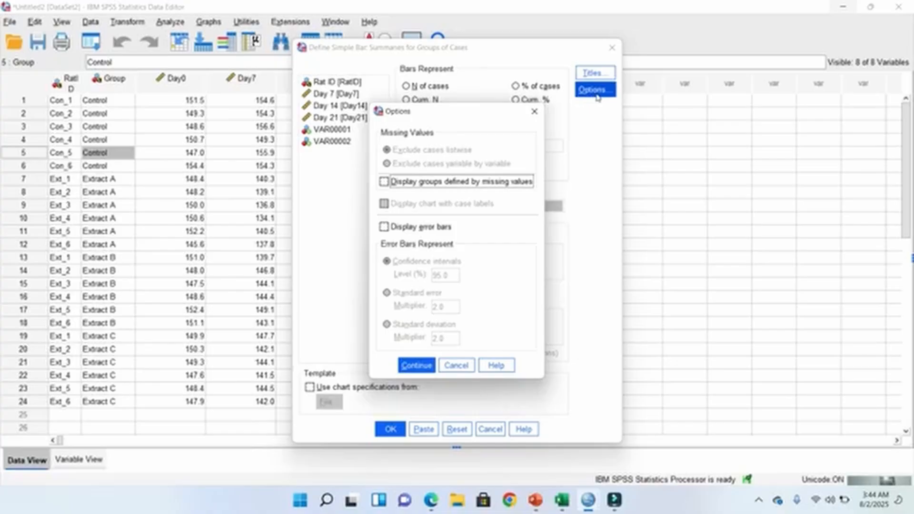
{"action": "left_click", "coordinate": [384, 227]}
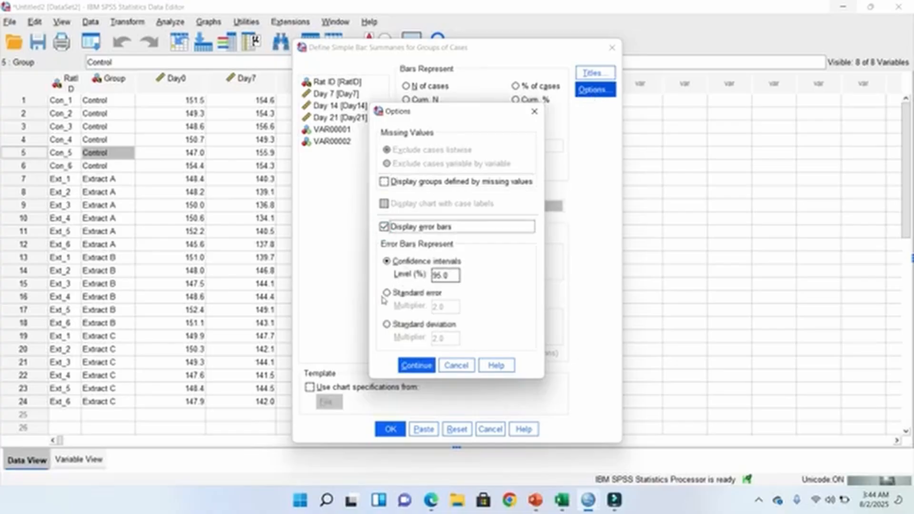
{"action": "left_click", "coordinate": [387, 324]}
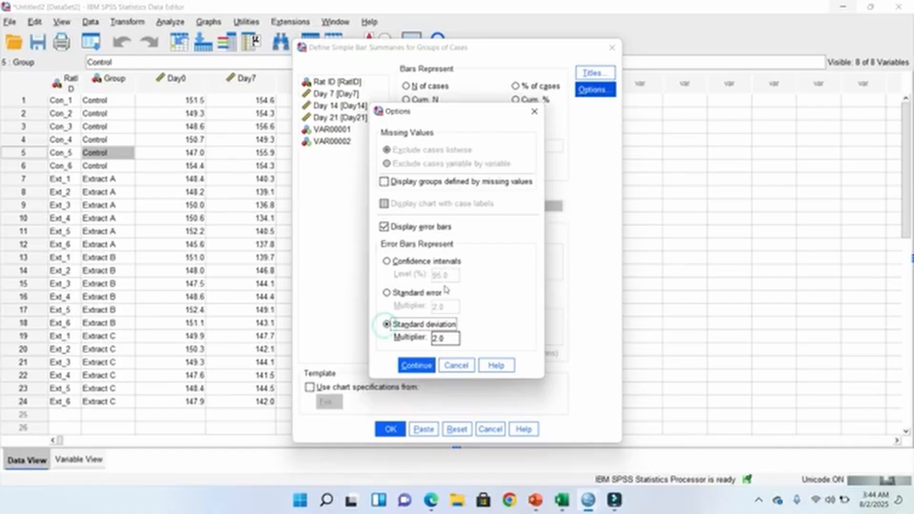
{"action": "left_click", "coordinate": [387, 325]}
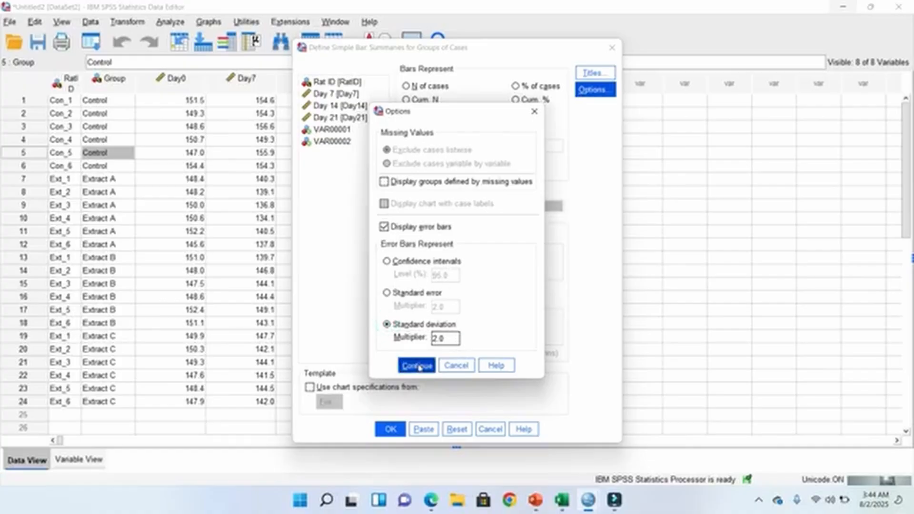
{"action": "left_click", "coordinate": [416, 365]}
{"action": "left_click", "coordinate": [389, 429]}
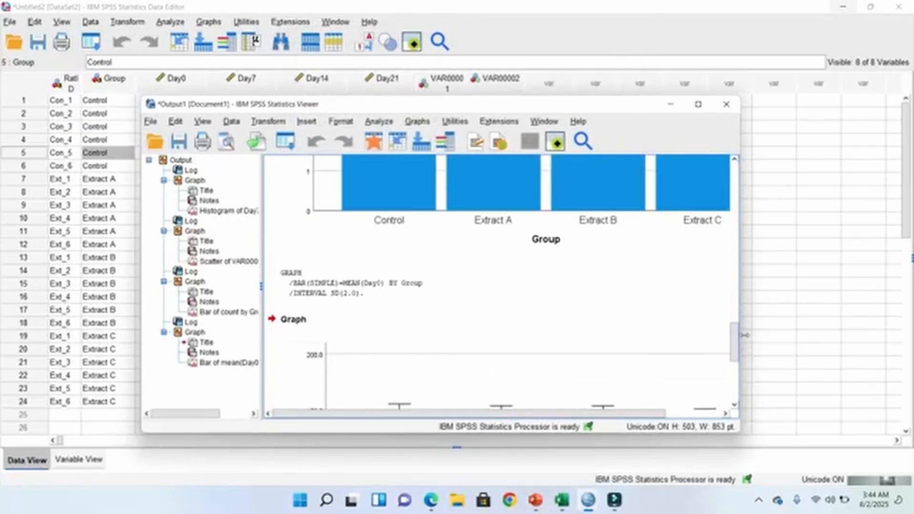
Examine the mean Day 0 bar chart with its error bars and footnote in the output, and minimize the viewer window.
{"action": "left_click_drag", "start_coordinate": [736, 340], "coordinate": [747, 371]}
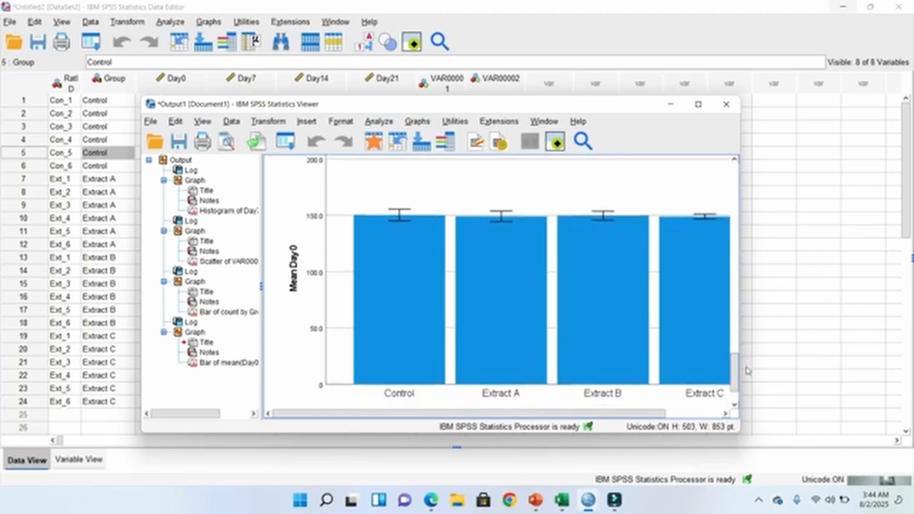
{"action": "left_click", "coordinate": [551, 333]}
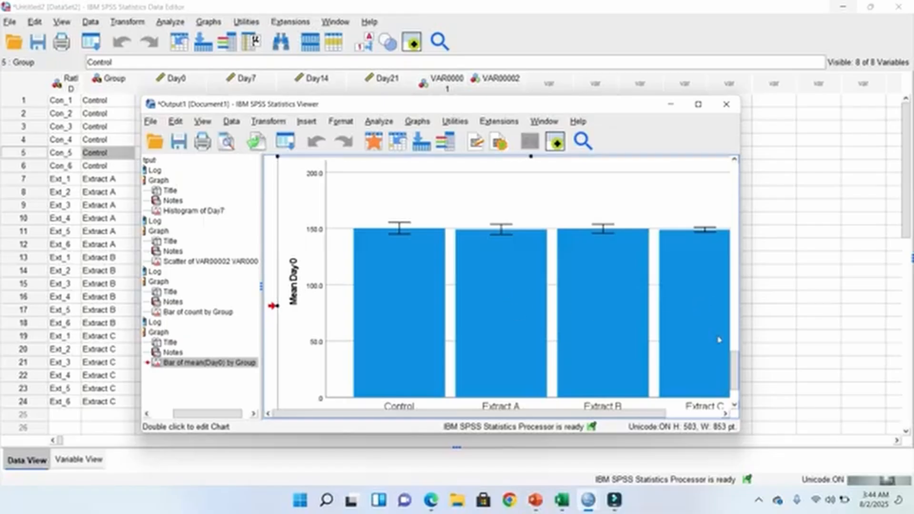
{"action": "mouse_move", "coordinate": [733, 364]}
{"action": "left_mouse_down"}
{"action": "mouse_move", "coordinate": [733, 379]}
{"action": "mouse_move", "coordinate": [734, 369]}
{"action": "left_mouse_up"}
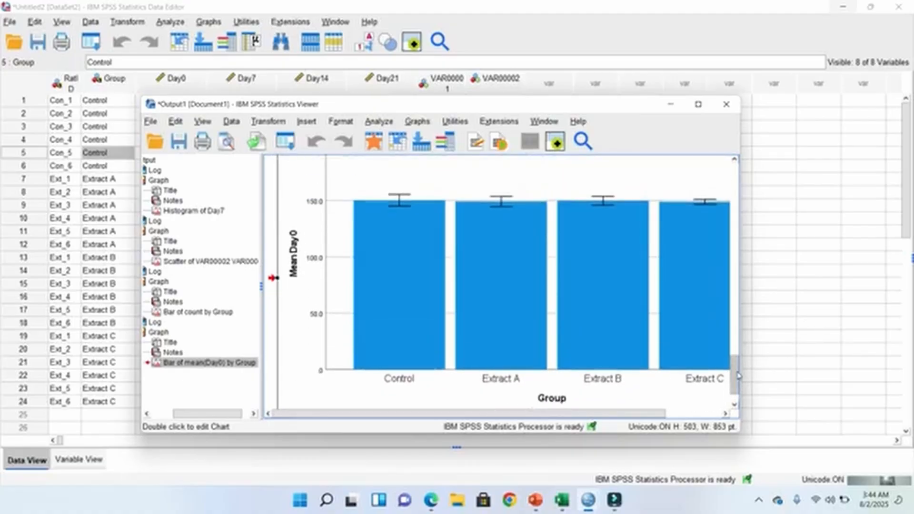
{"action": "left_click_drag", "start_coordinate": [738, 376], "coordinate": [742, 394]}
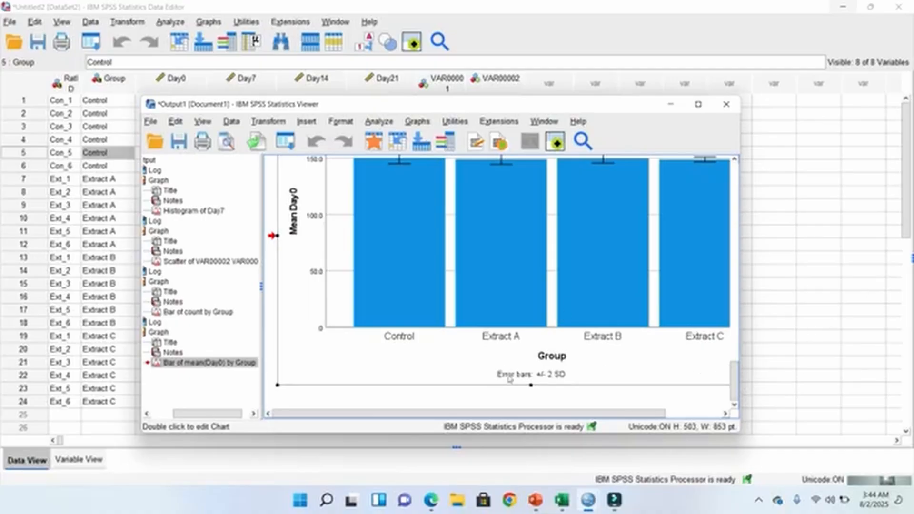
{"action": "scroll", "coordinate": [512, 369], "scroll_direction": "up", "scroll_amount": 3}
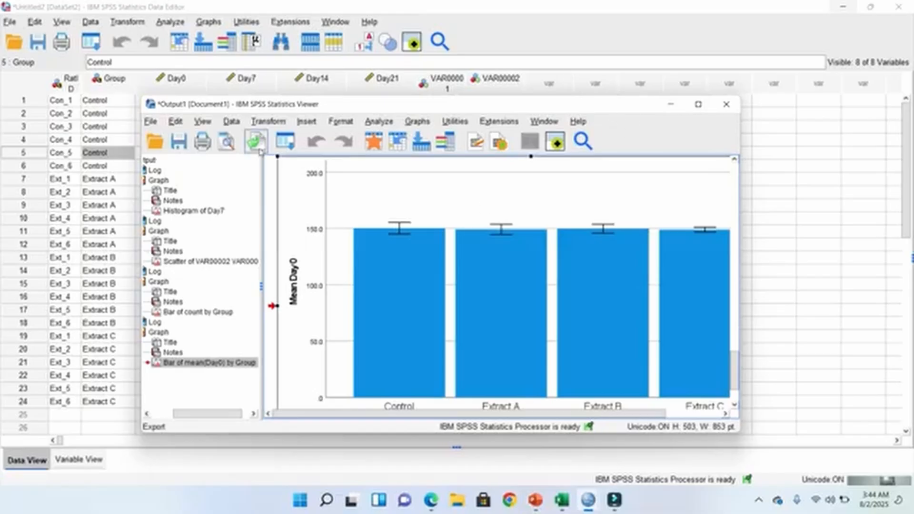
{"action": "left_click", "coordinate": [664, 106]}
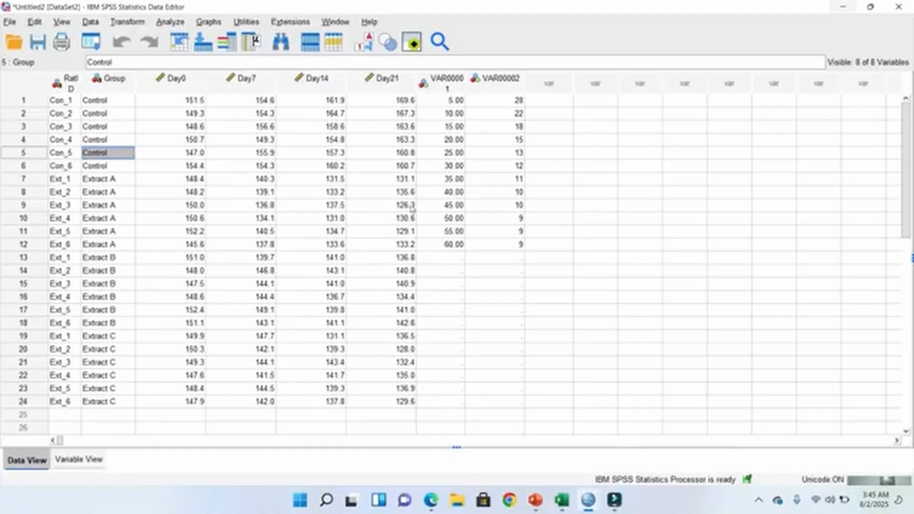
Create a pie chart of the number of cases, summarized for groups of cases, with slices defined by Group.
{"action": "left_click", "coordinate": [162, 23]}
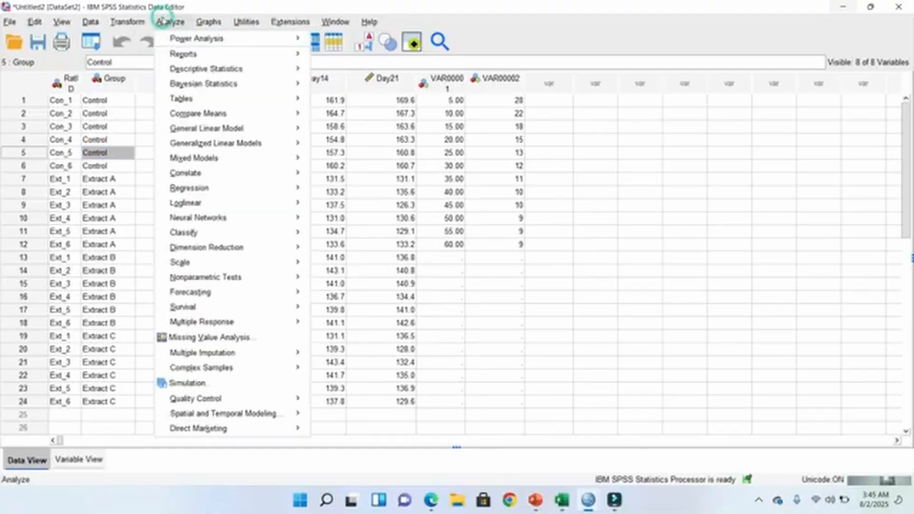
{"action": "mouse_move", "coordinate": [217, 24]}
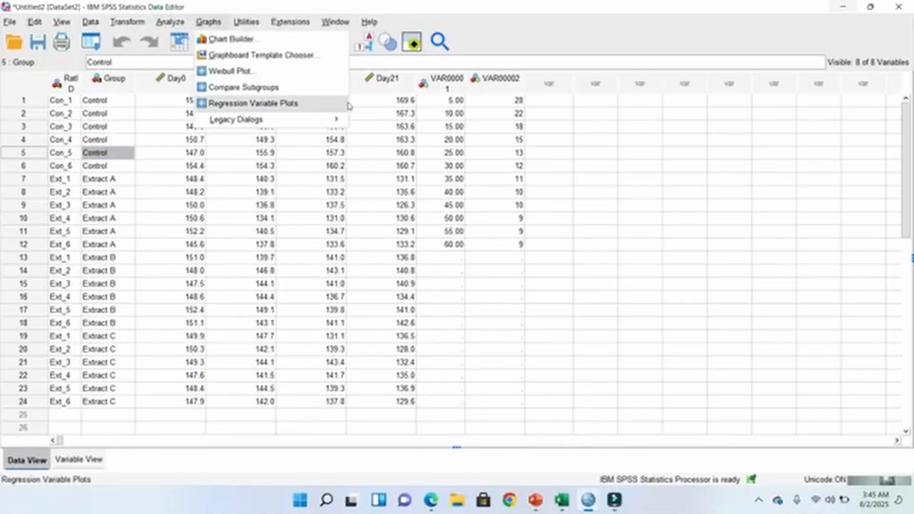
{"action": "mouse_move", "coordinate": [337, 119]}
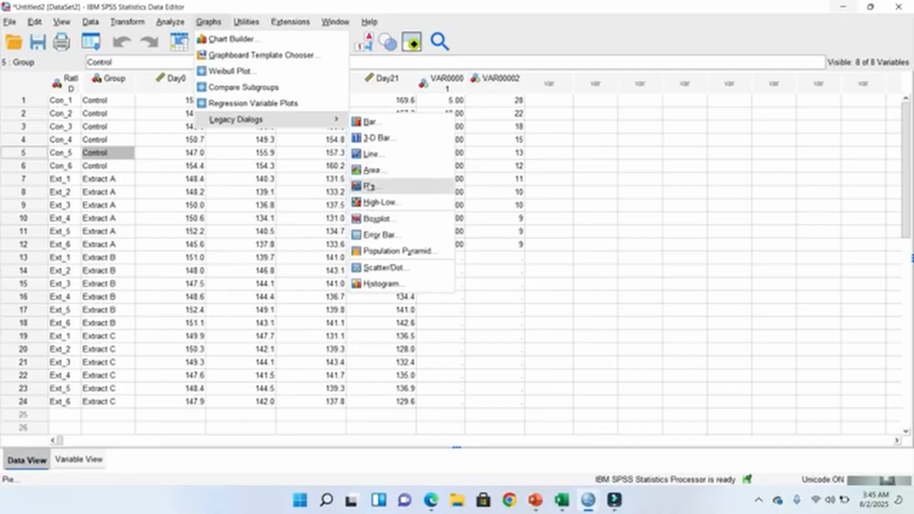
{"action": "left_click", "coordinate": [369, 188]}
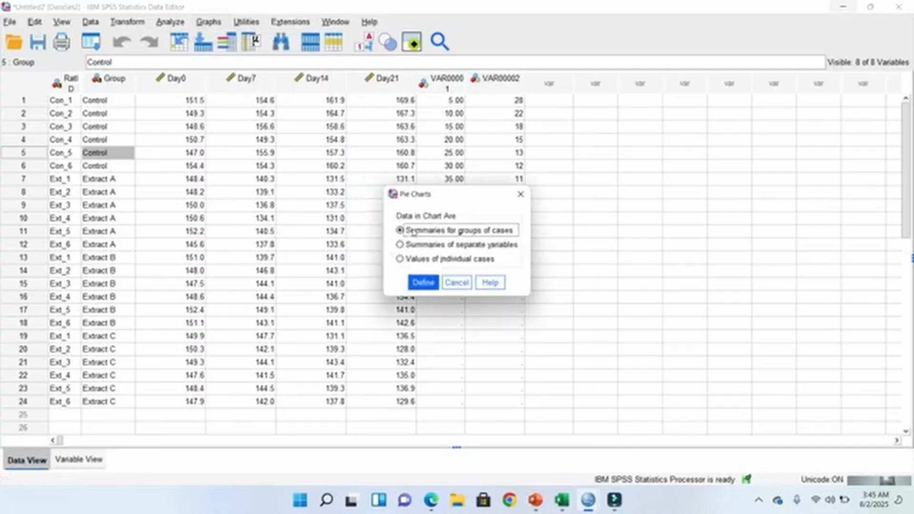
{"action": "left_click", "coordinate": [419, 281]}
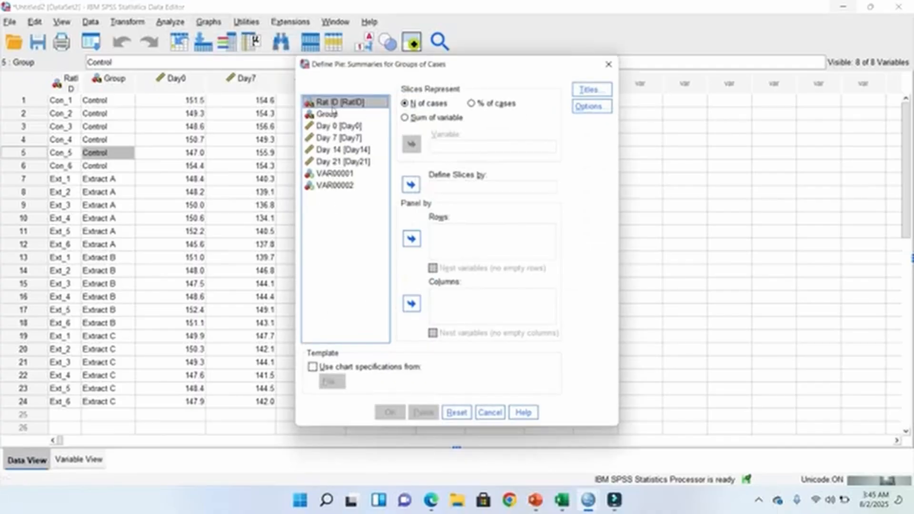
{"action": "left_click", "coordinate": [333, 116]}
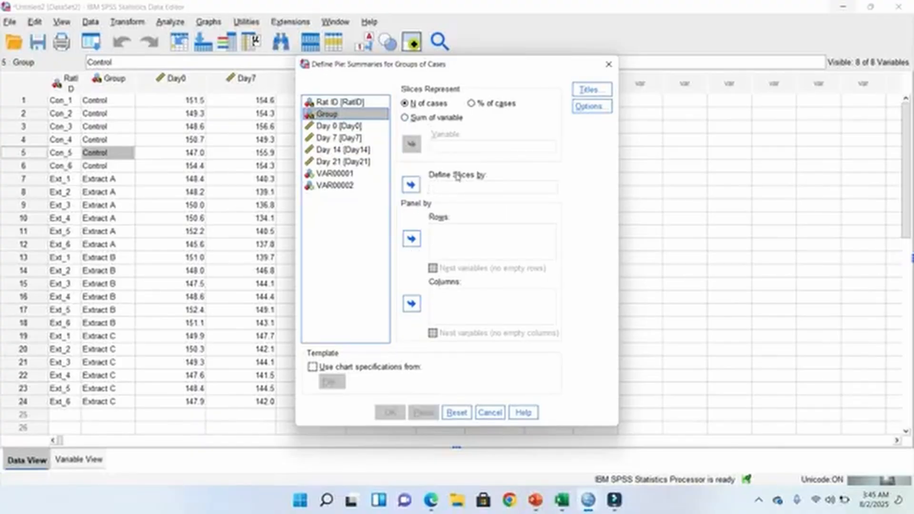
{"action": "left_click", "coordinate": [413, 187]}
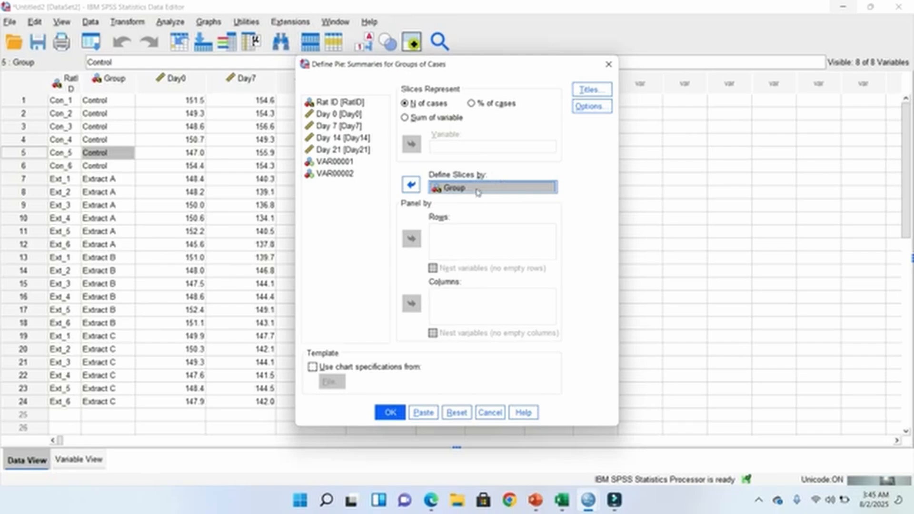
{"action": "left_click", "coordinate": [386, 413]}
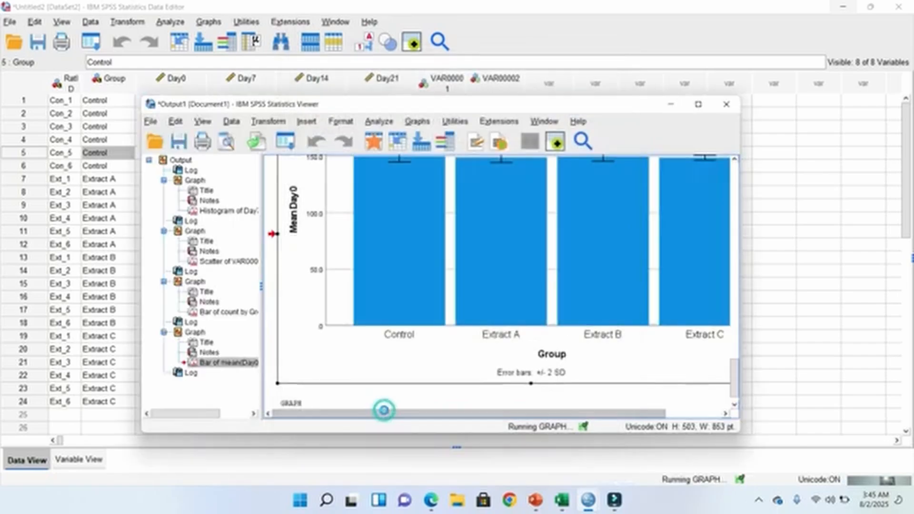